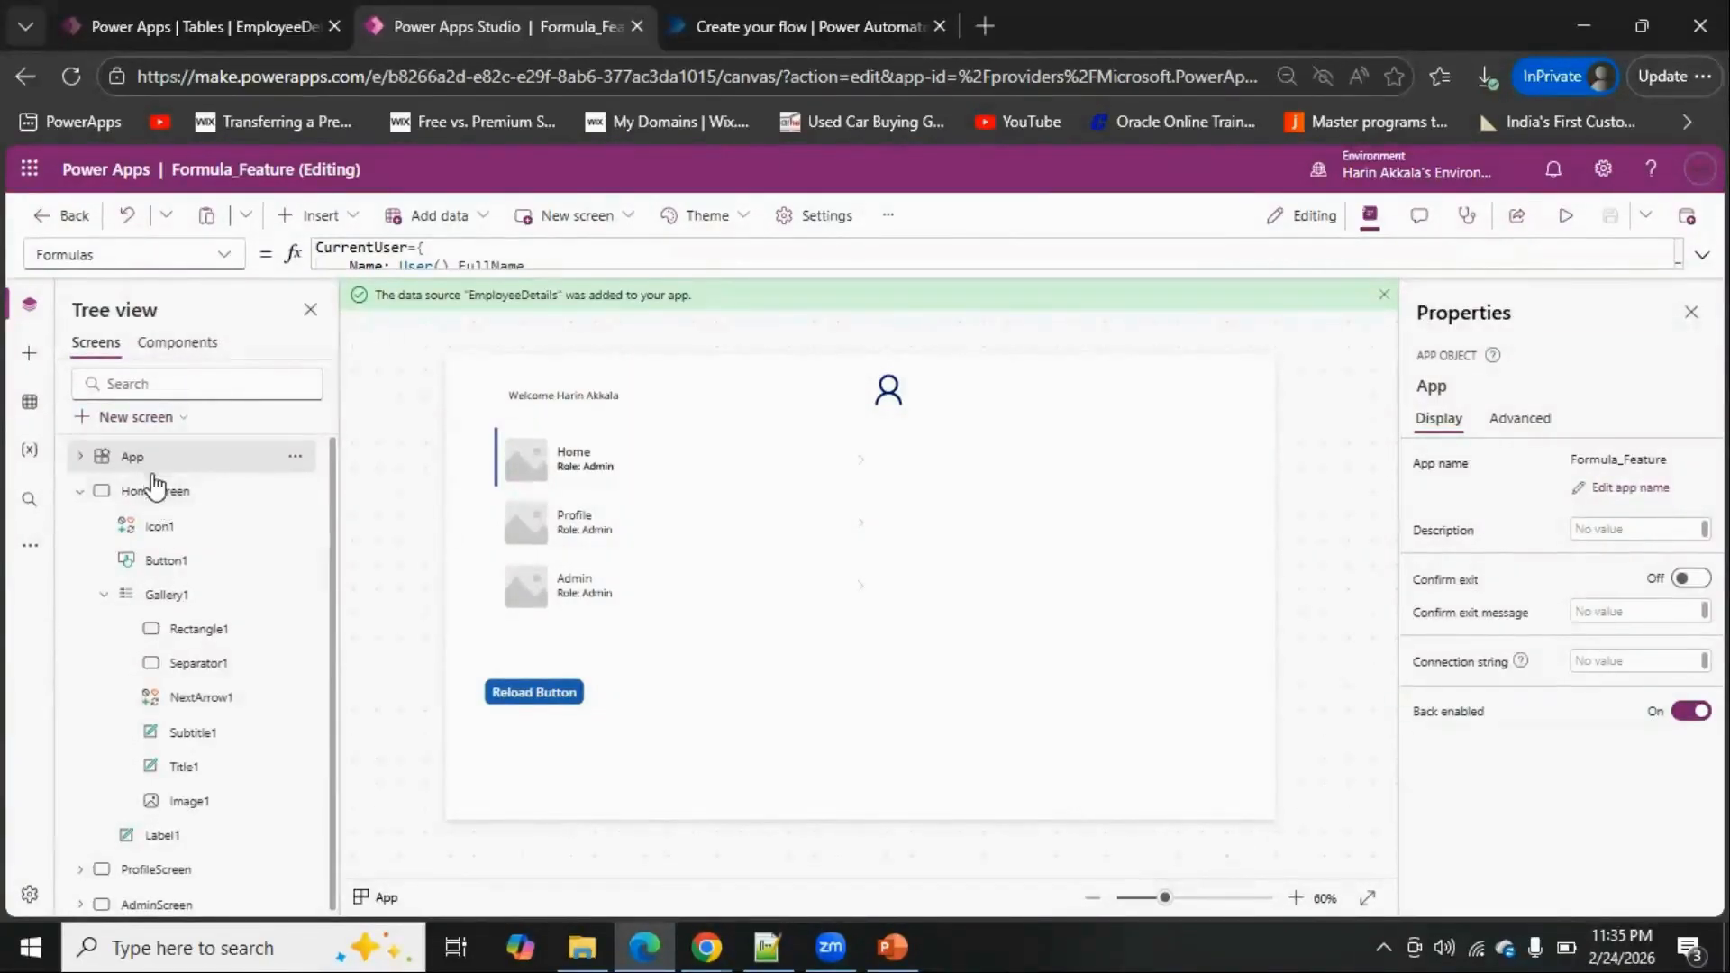
Review the App object's OnStart code and its StartScreen property
left_click(224, 258)
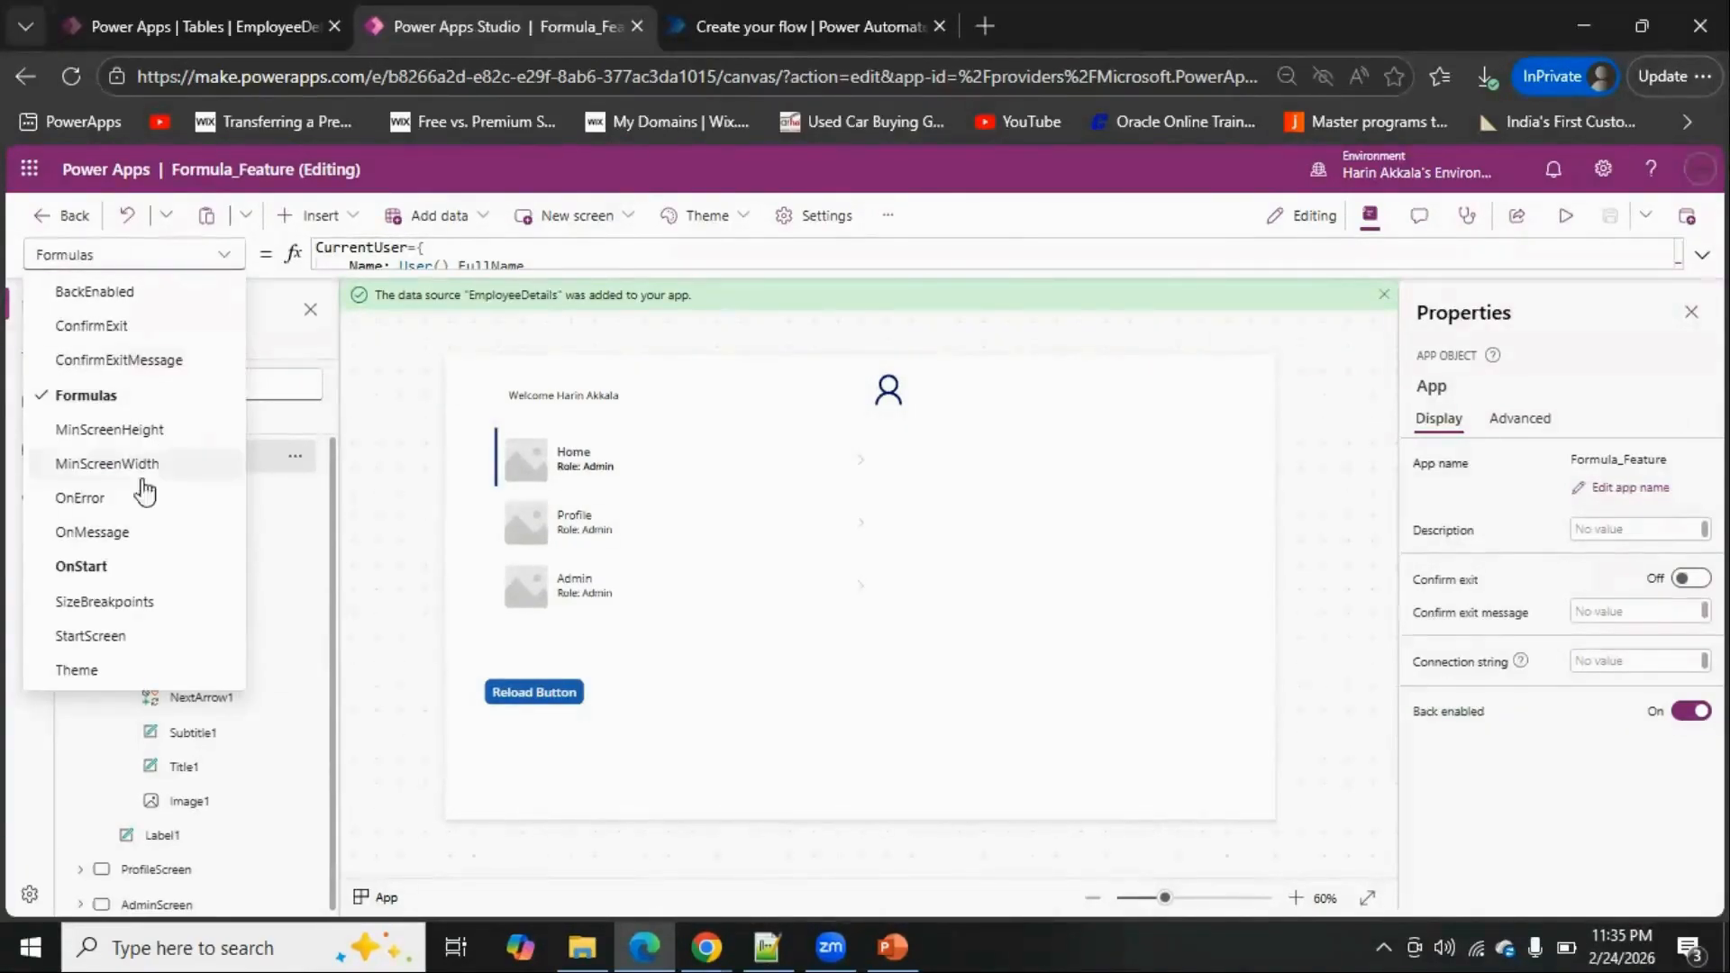
left_click(110, 572)
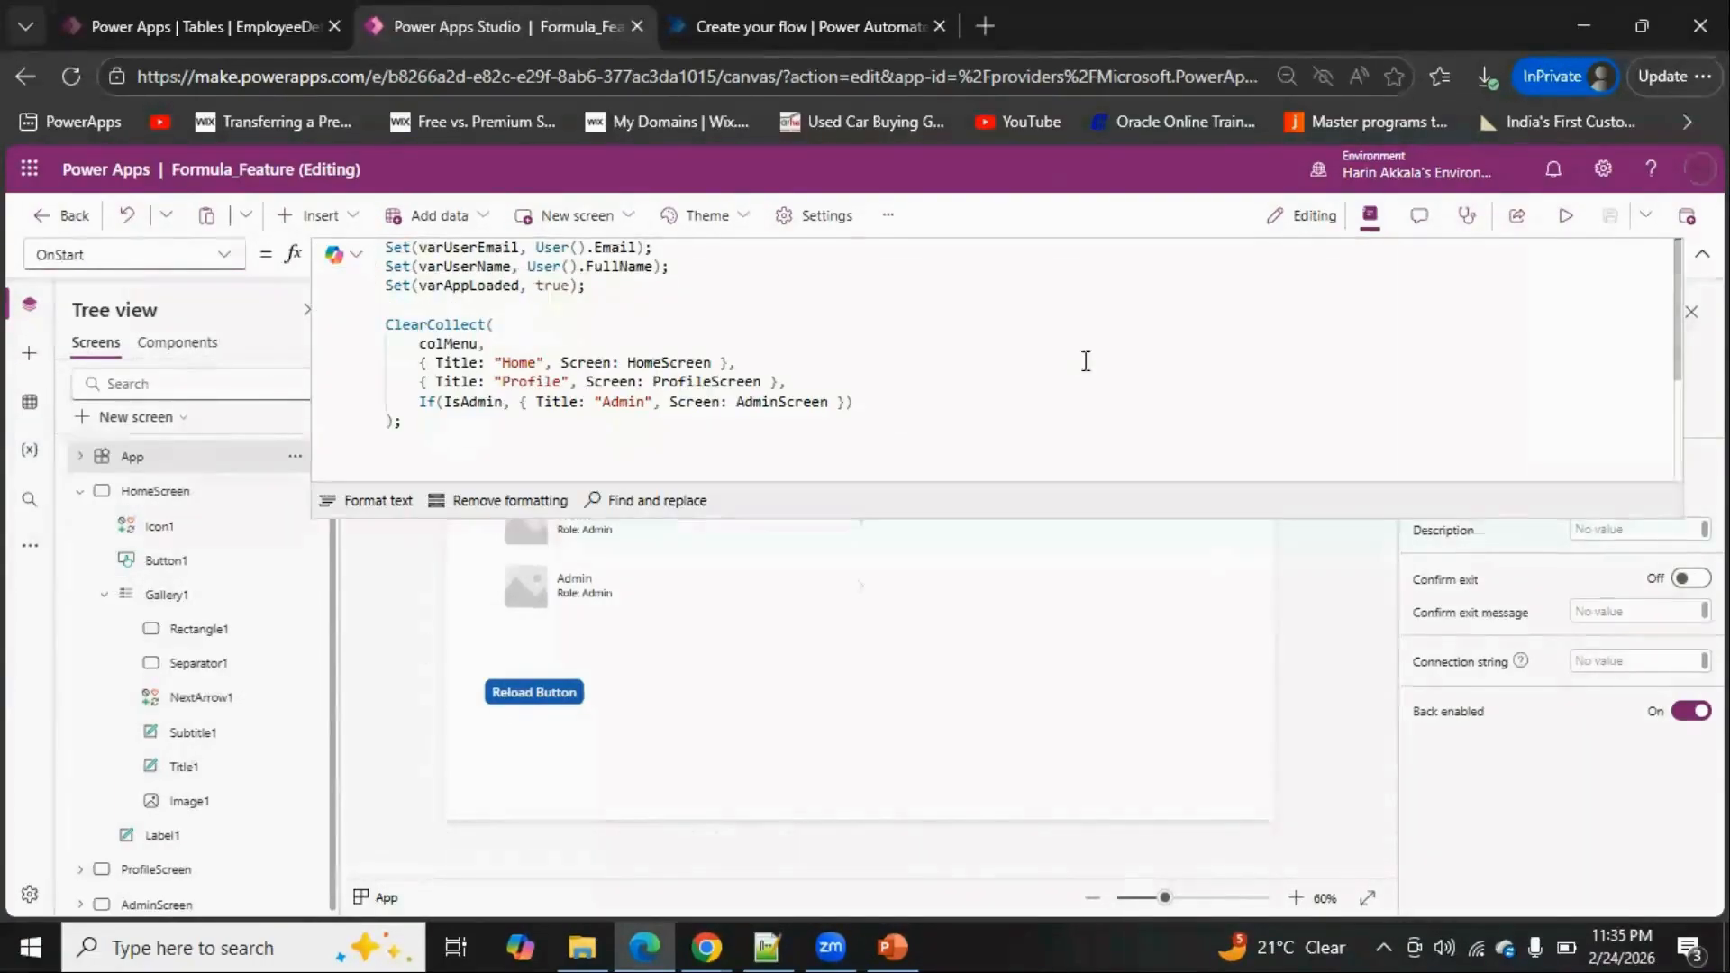
left_click(1703, 256)
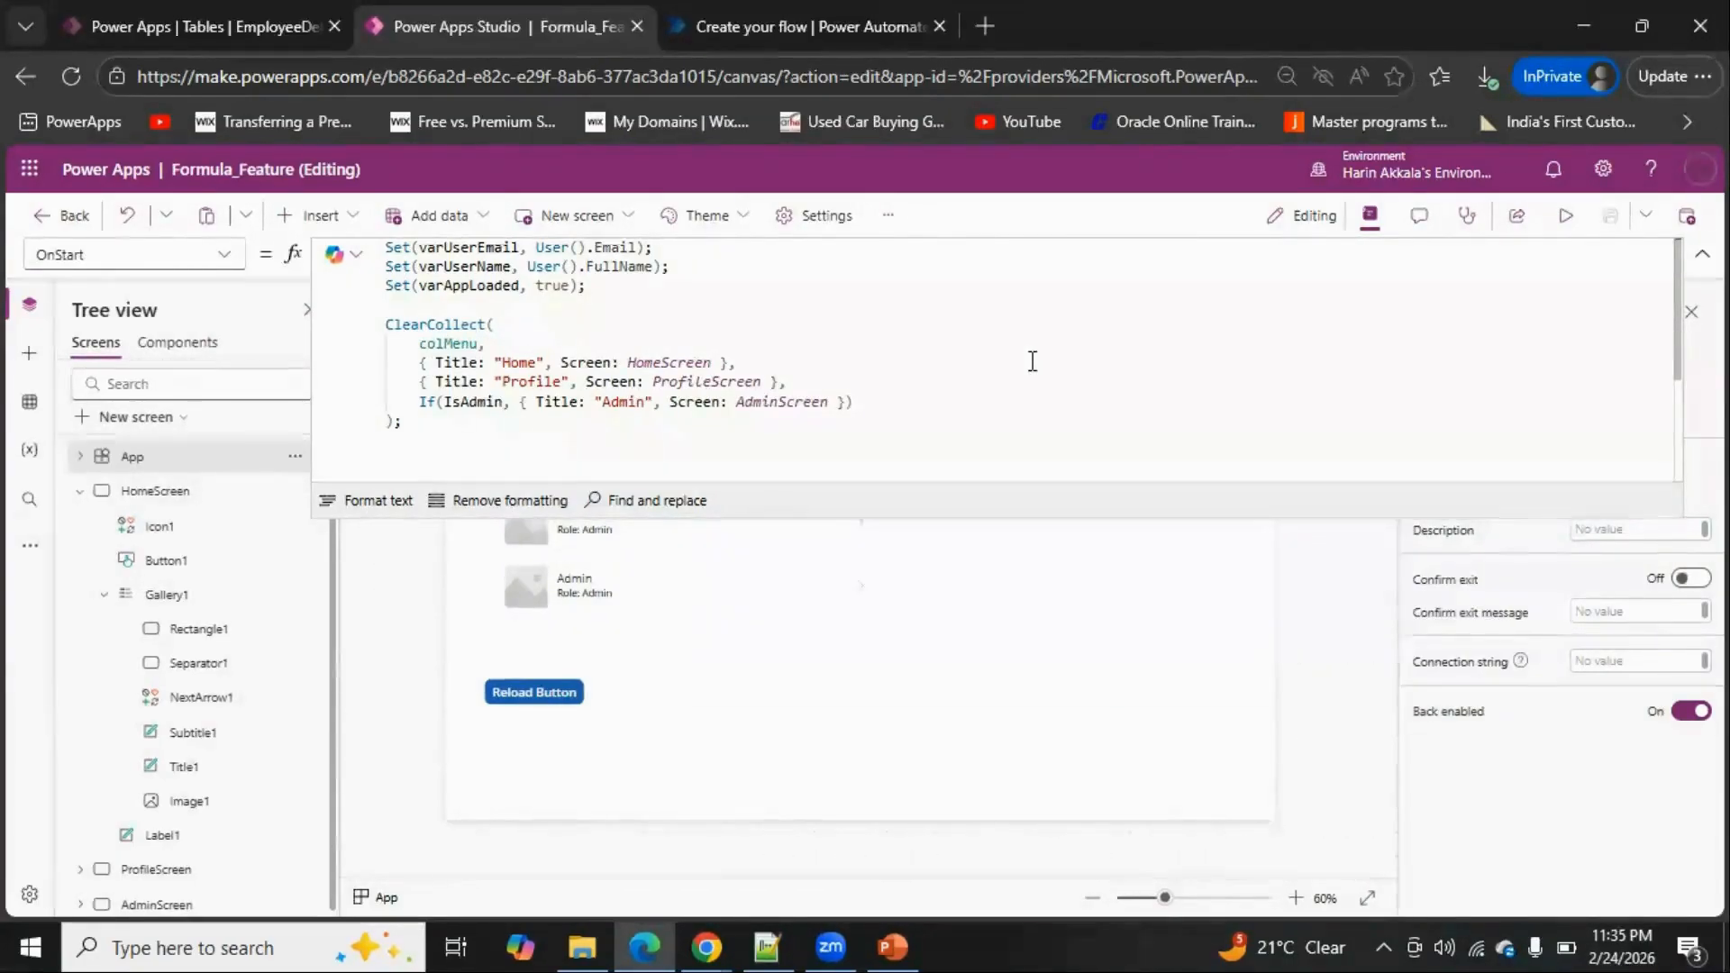
left_click(207, 255)
left_click(90, 635)
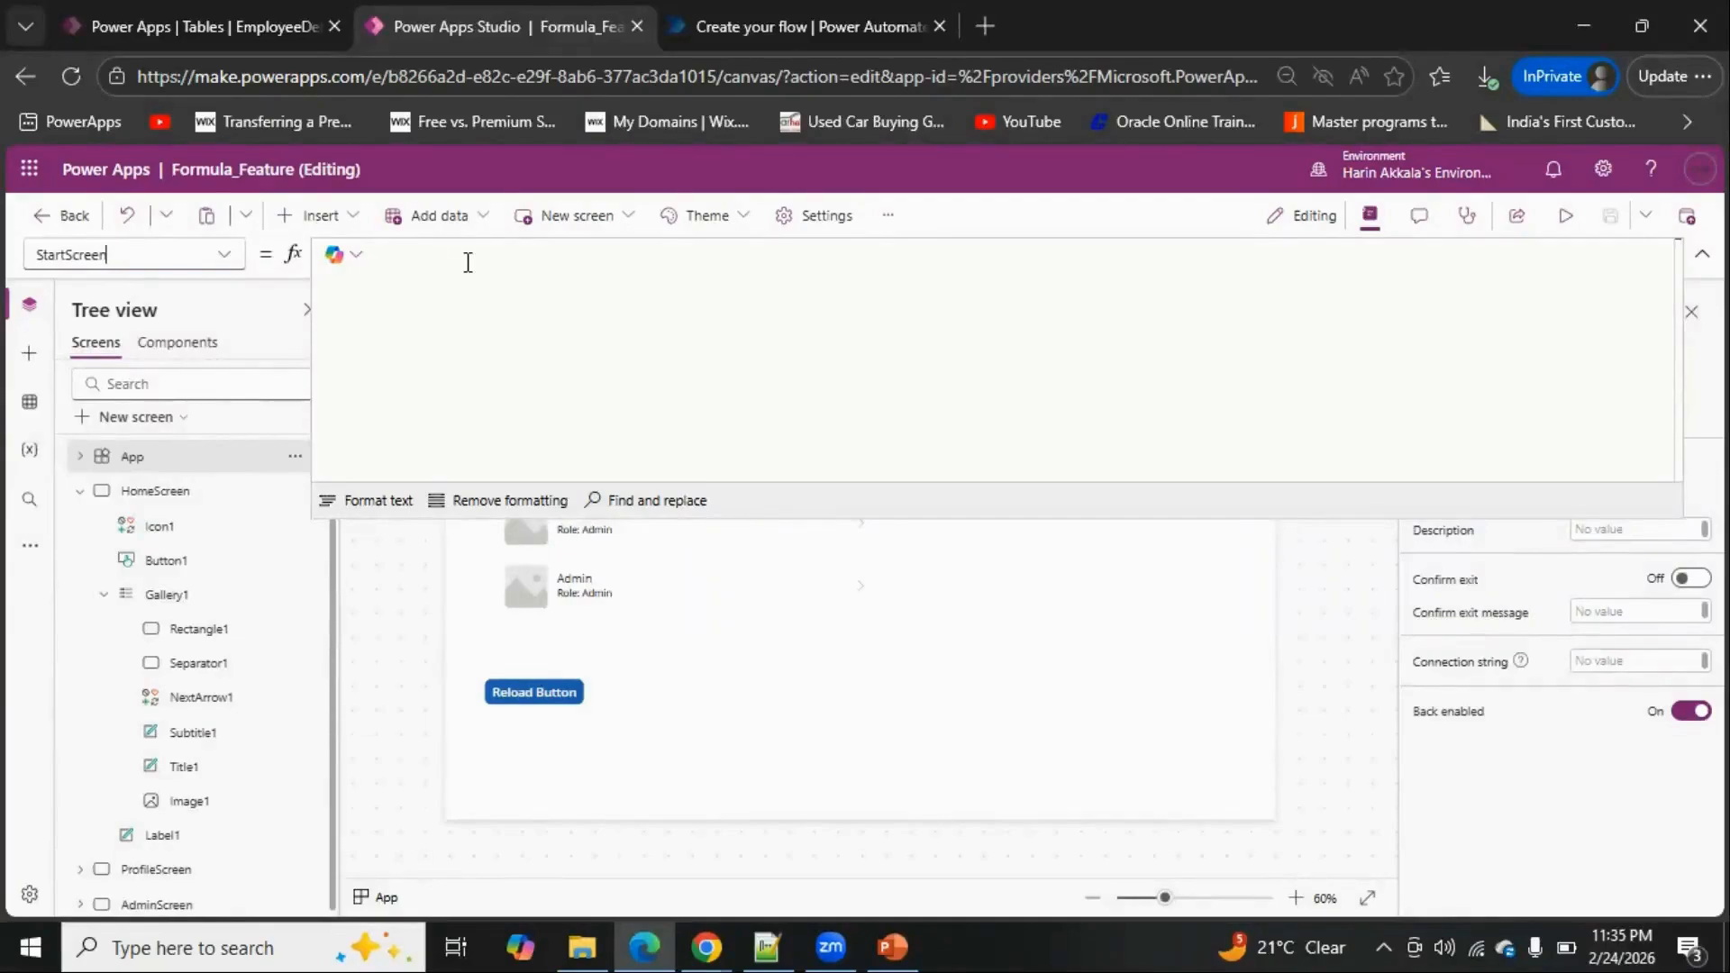
Examine the CurrentUser and IsAdmin named formulas in the App object's Formulas property
left_click(221, 256)
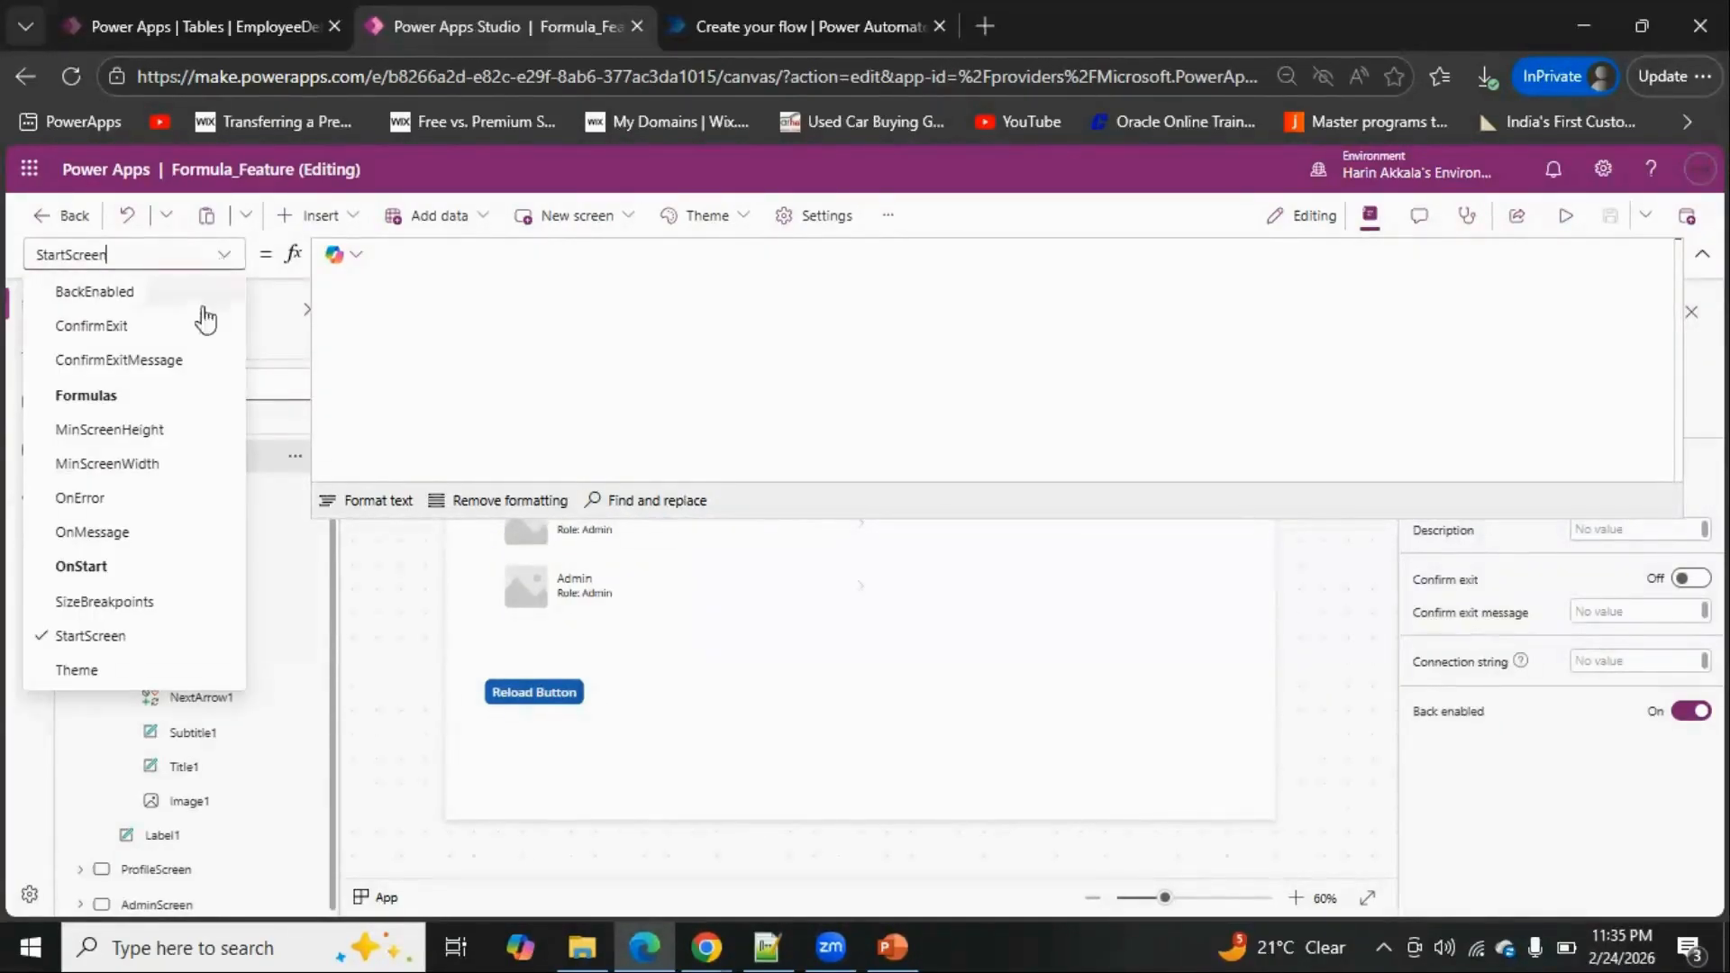
left_click(87, 396)
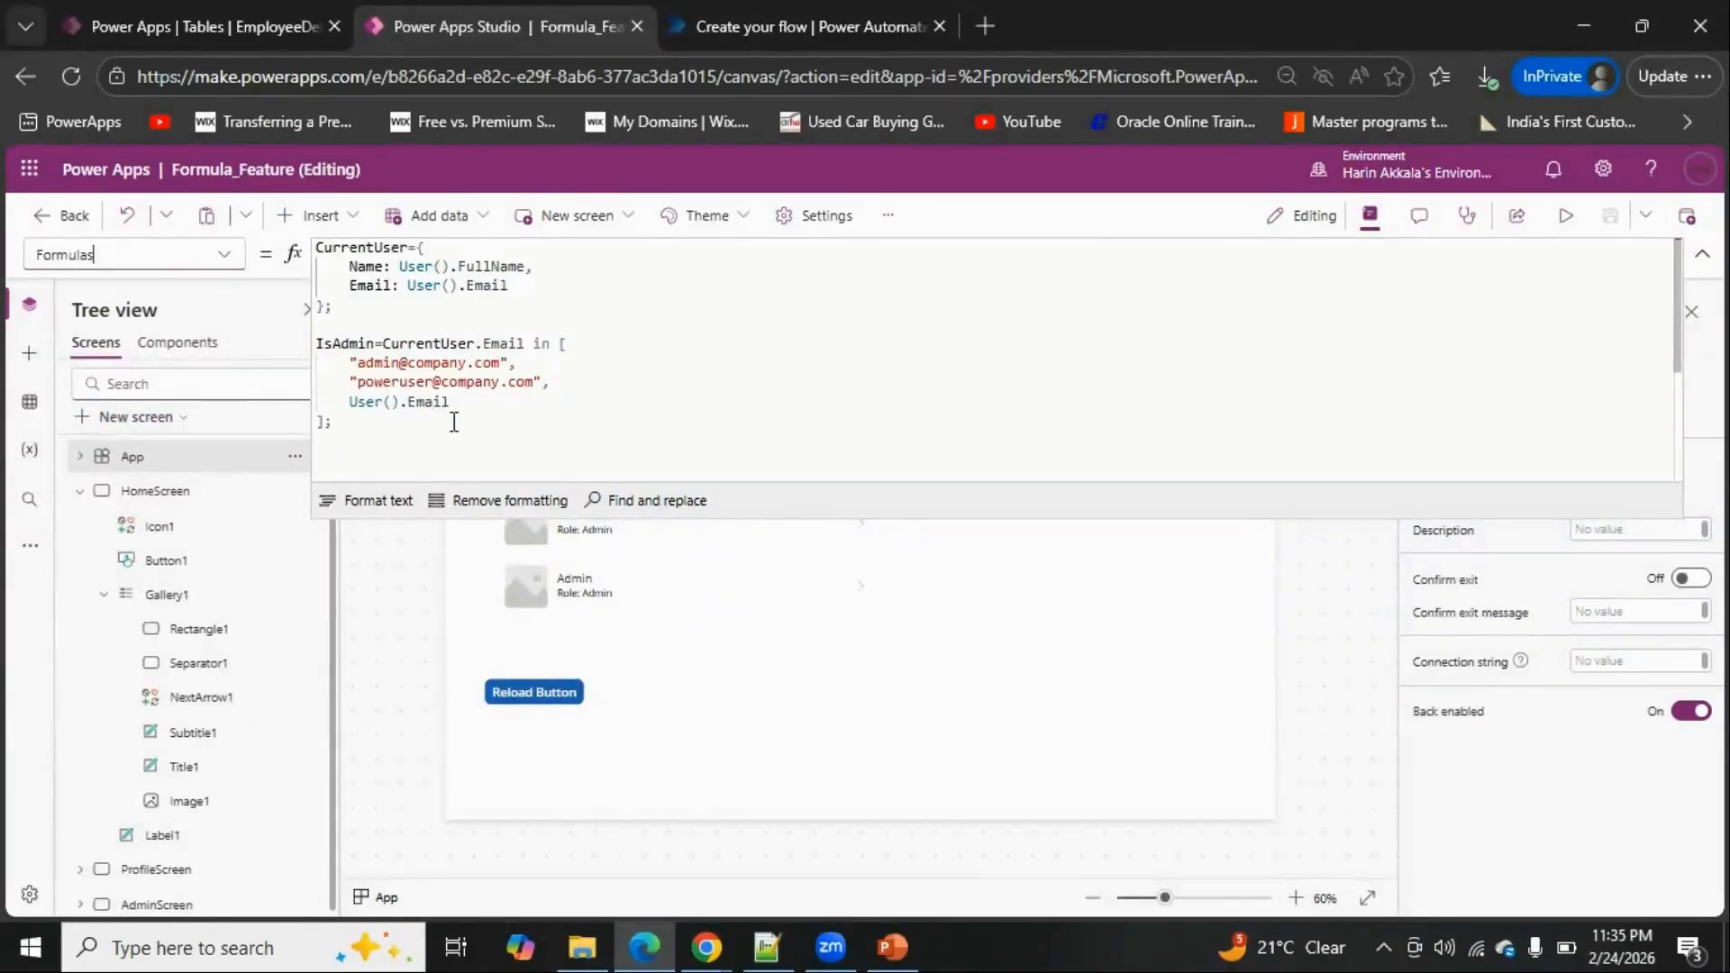
left_click(386, 313)
double_click(379, 249)
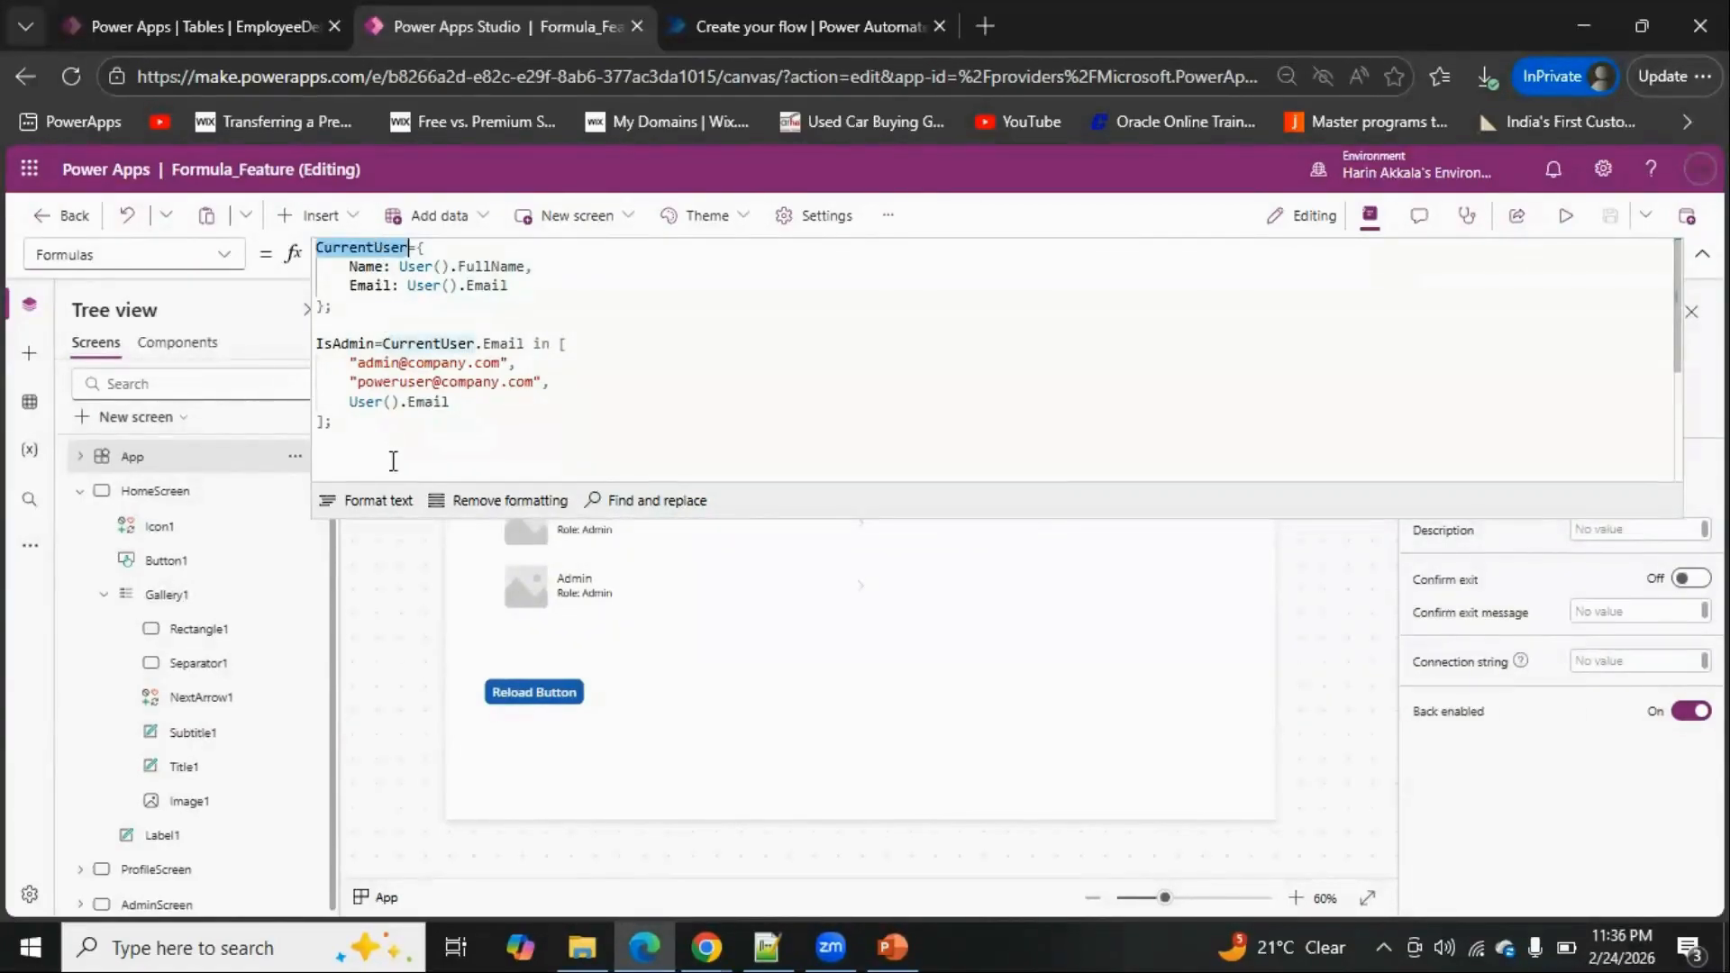
double_click(352, 344)
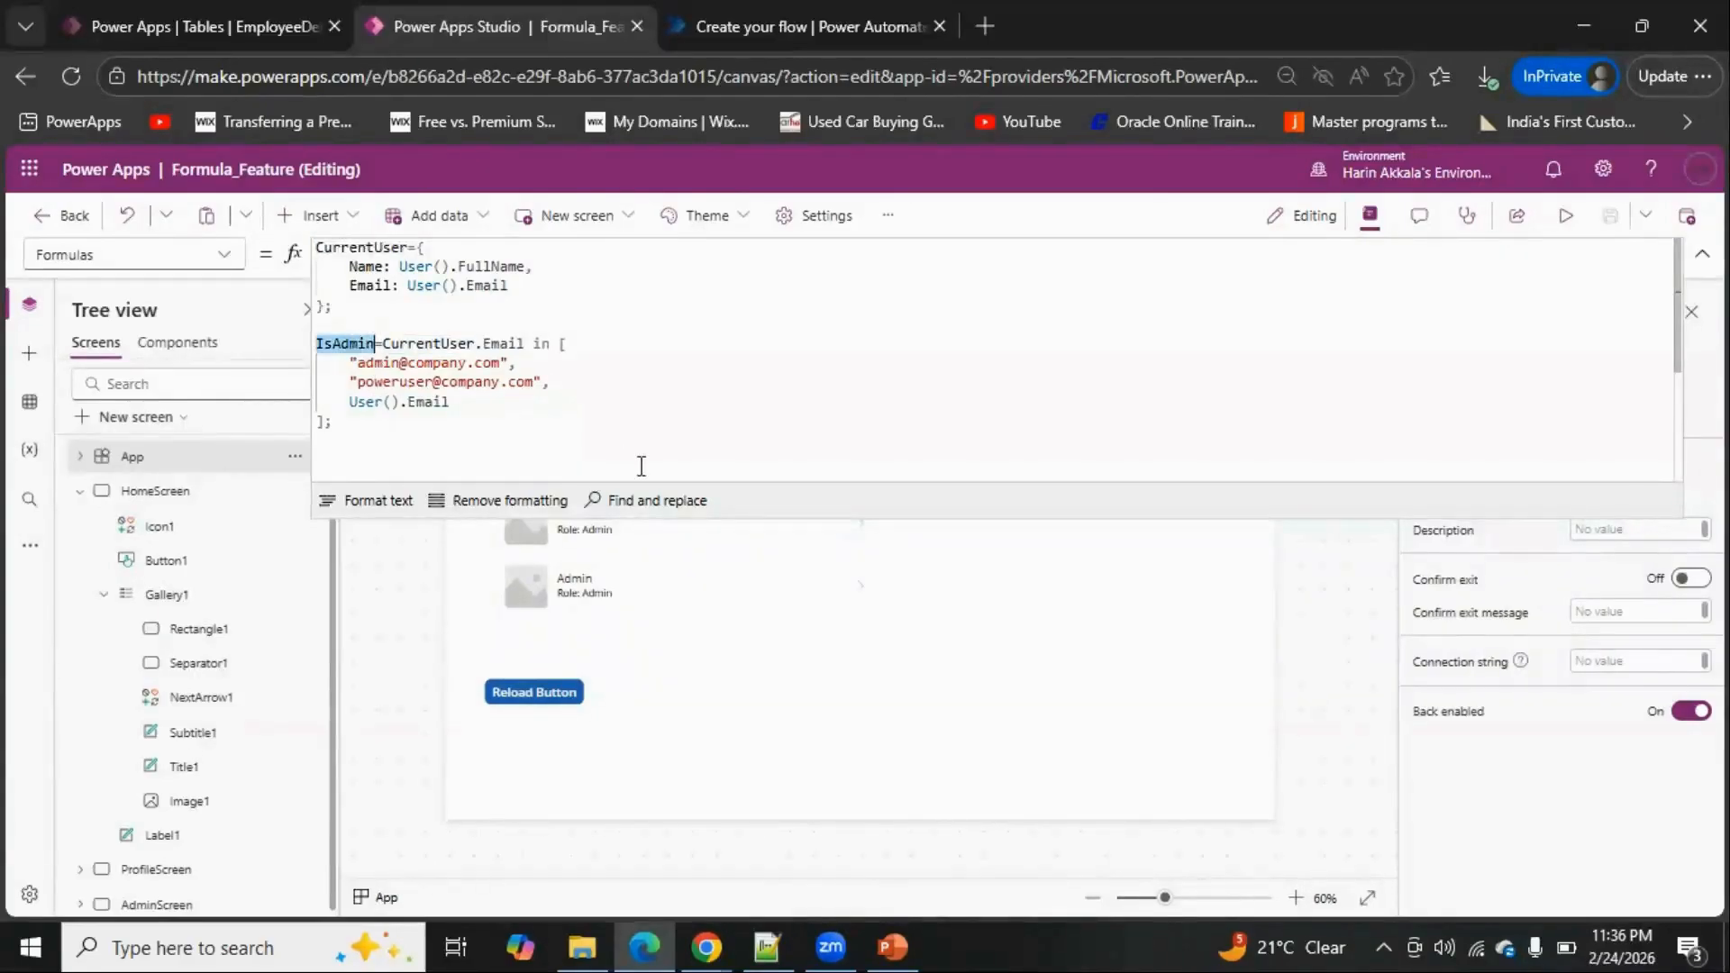
Examine the varUserEmail and varUserName variables and the colMenu collection in the App's OnStart code
left_click(223, 255)
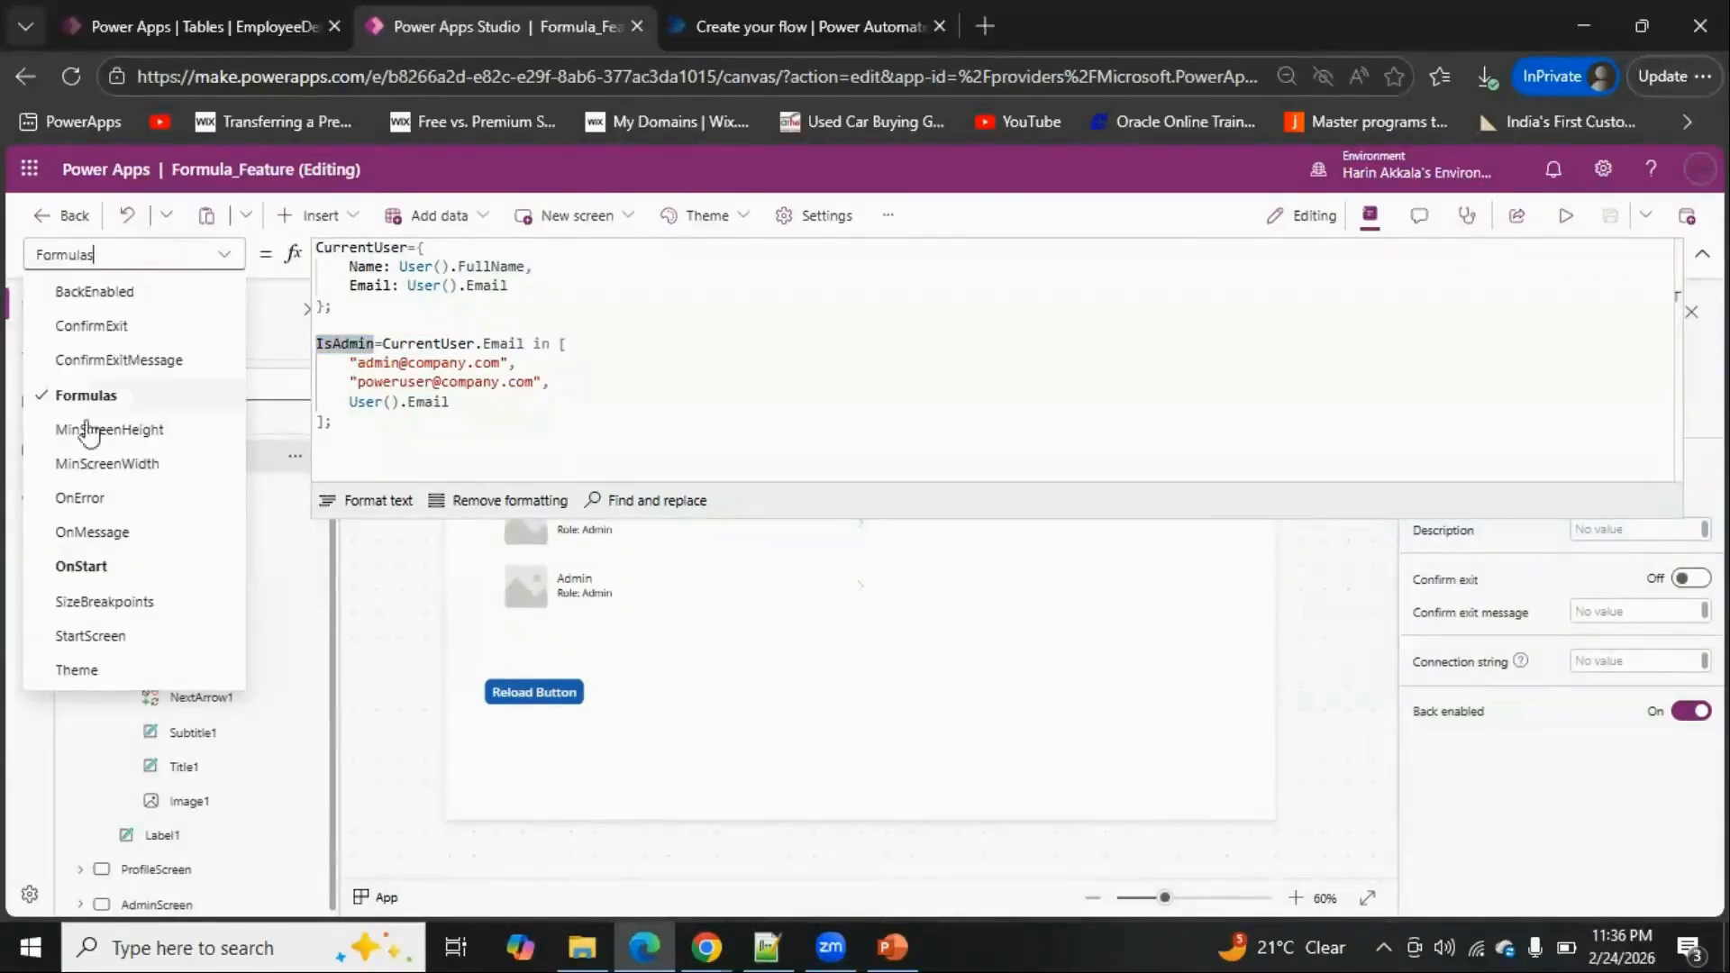
left_click(99, 565)
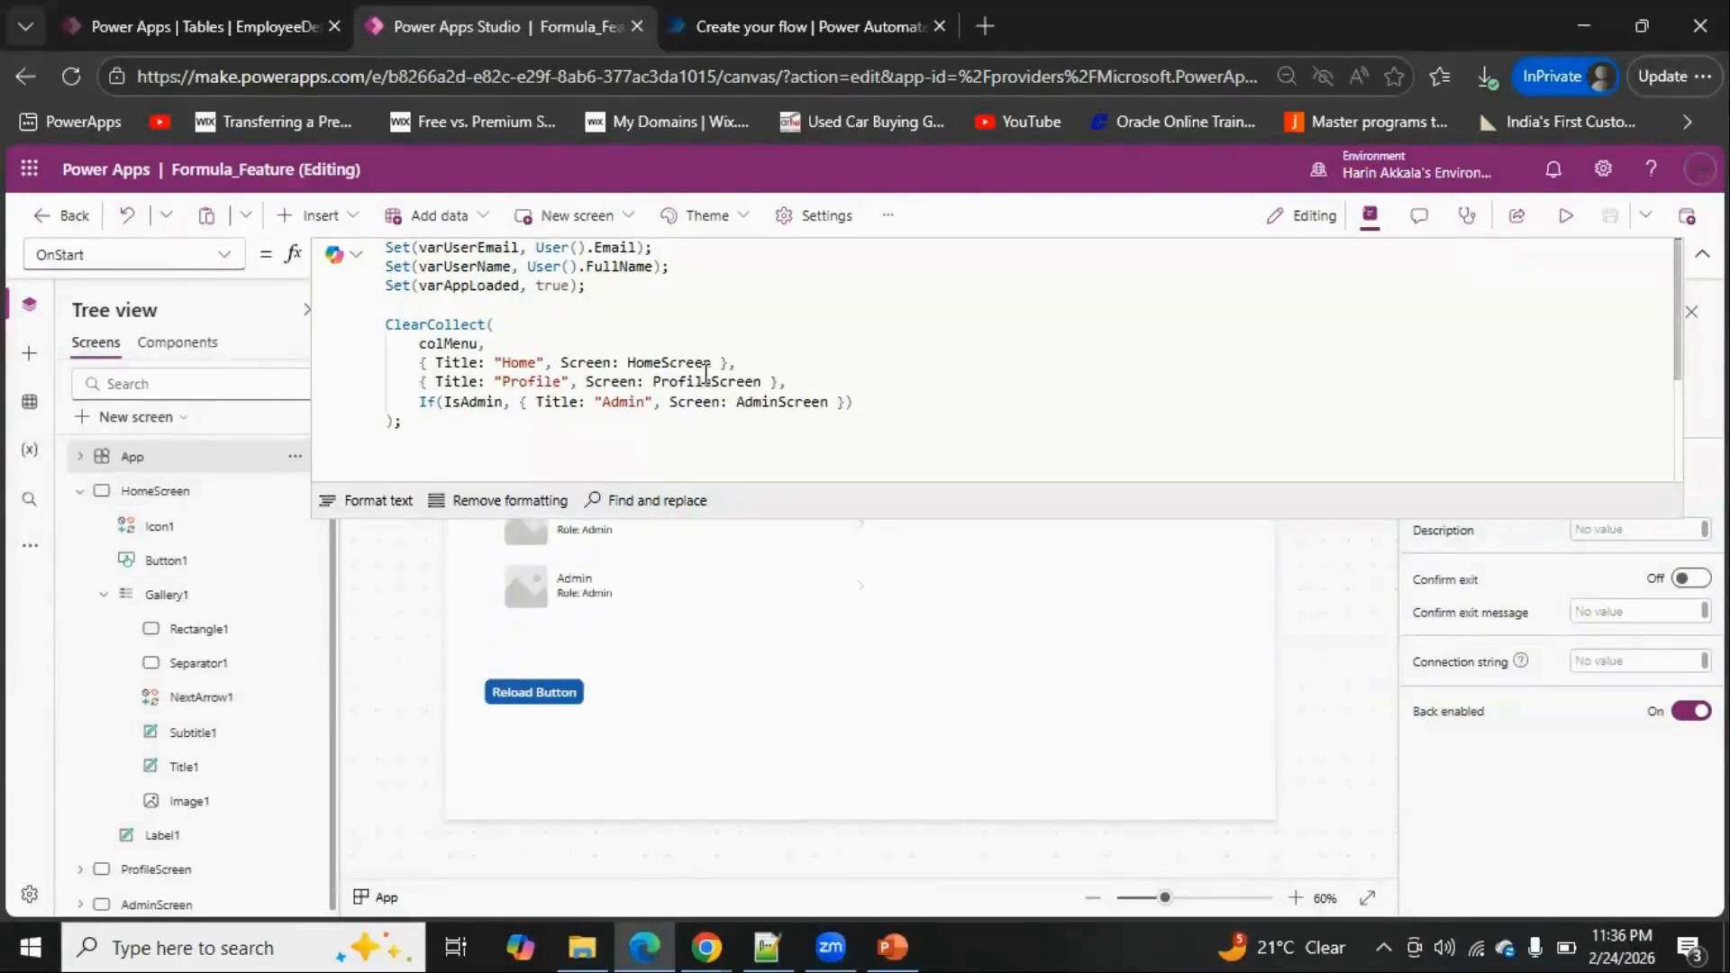
left_click(720, 327)
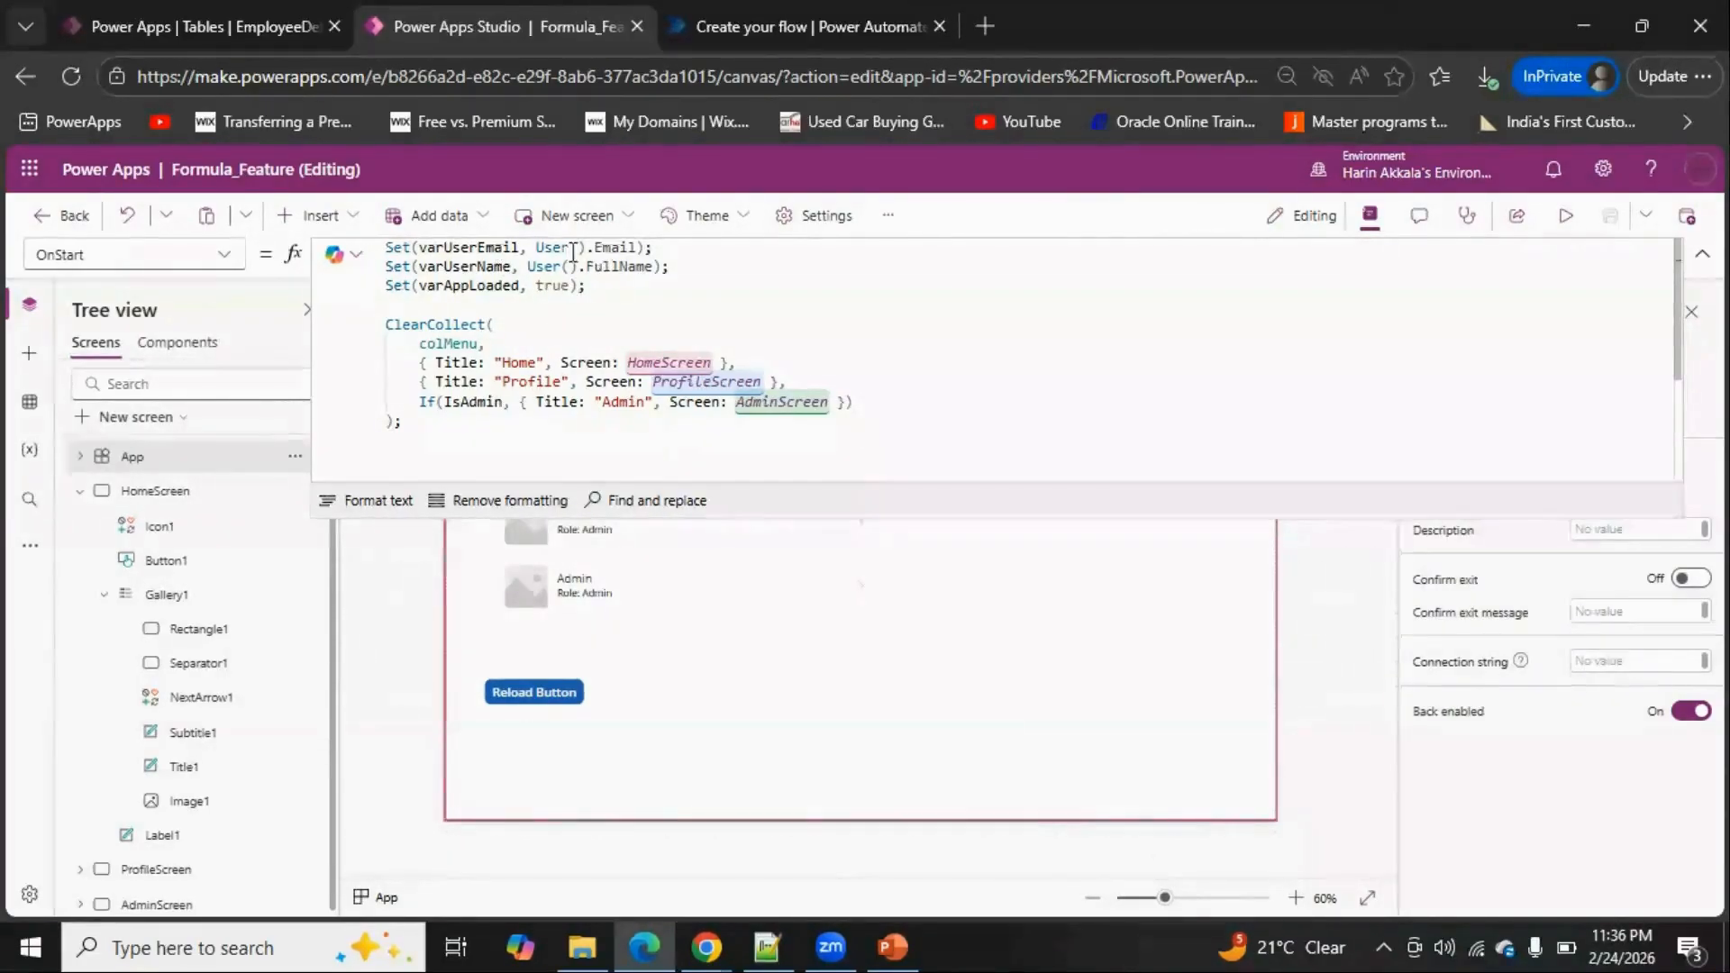
double_click(479, 249)
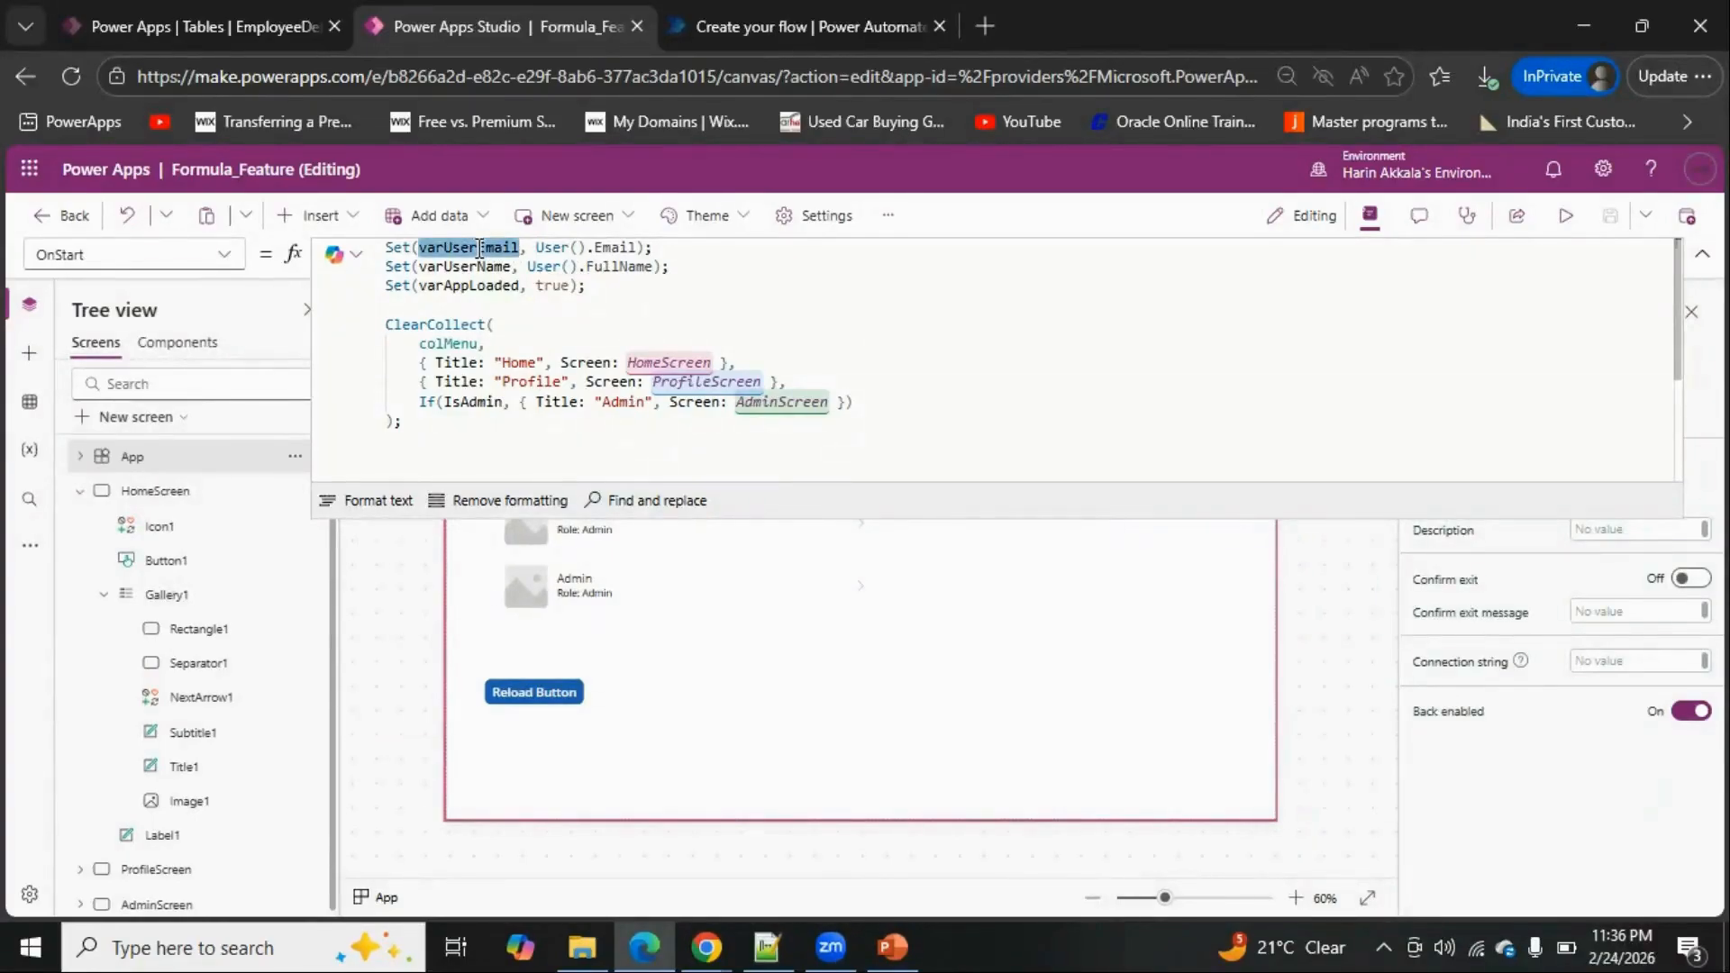
left_click(471, 266)
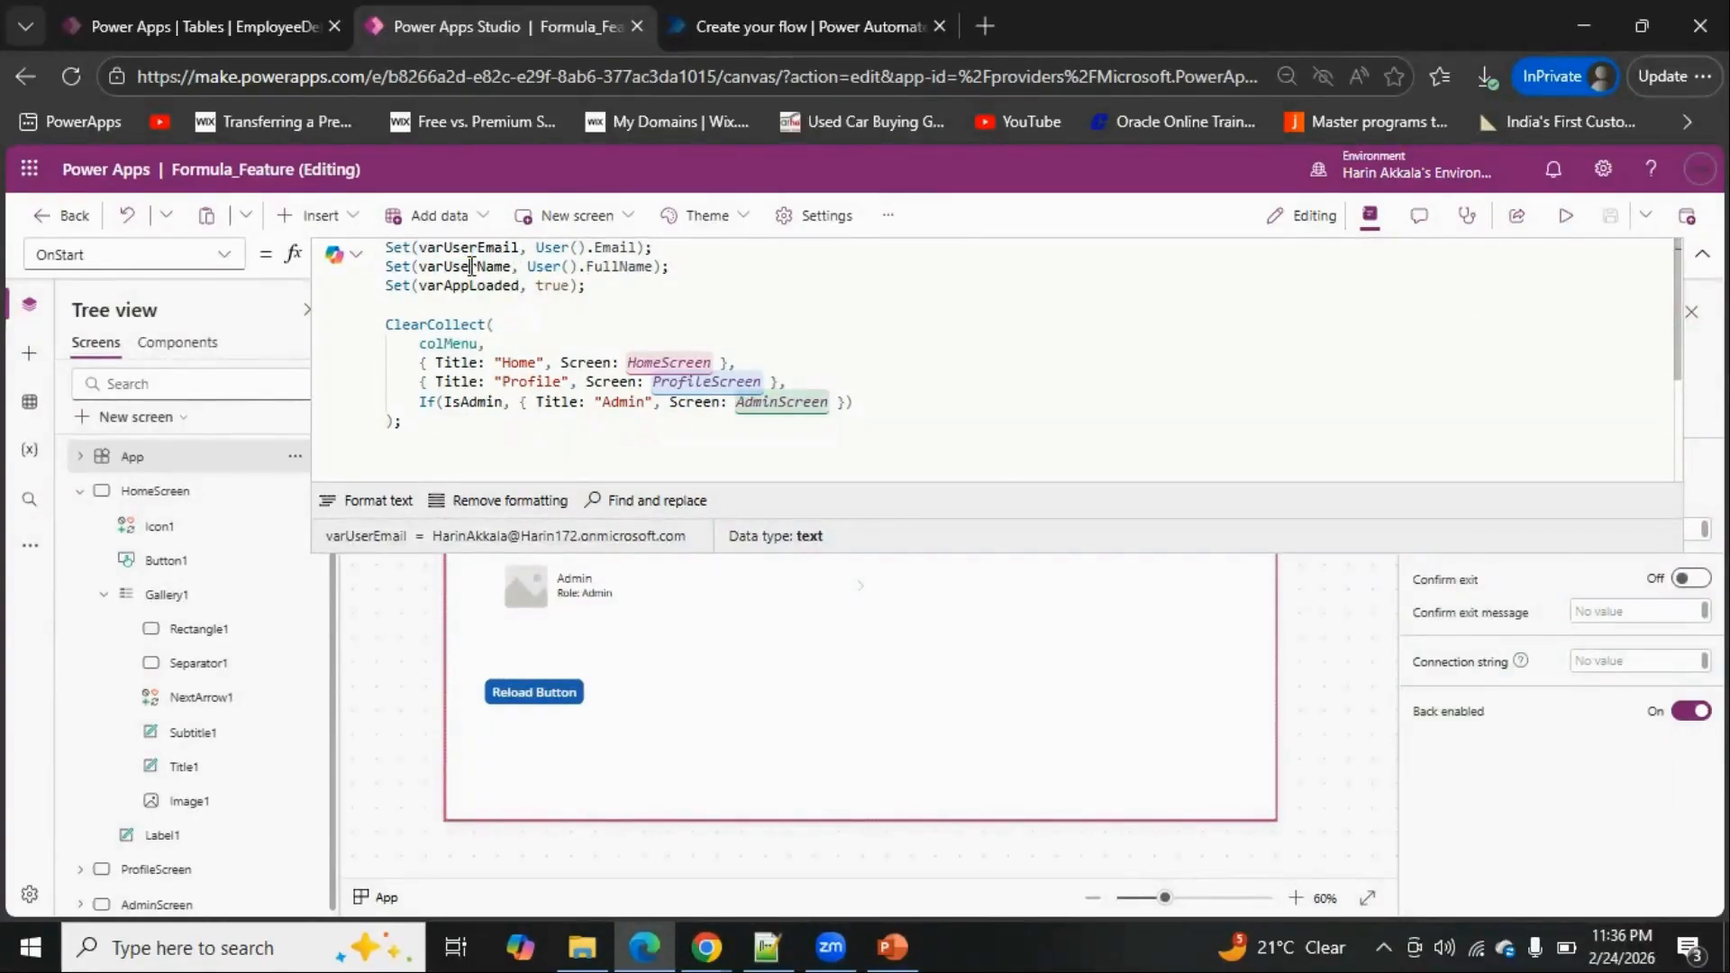
double_click(472, 266)
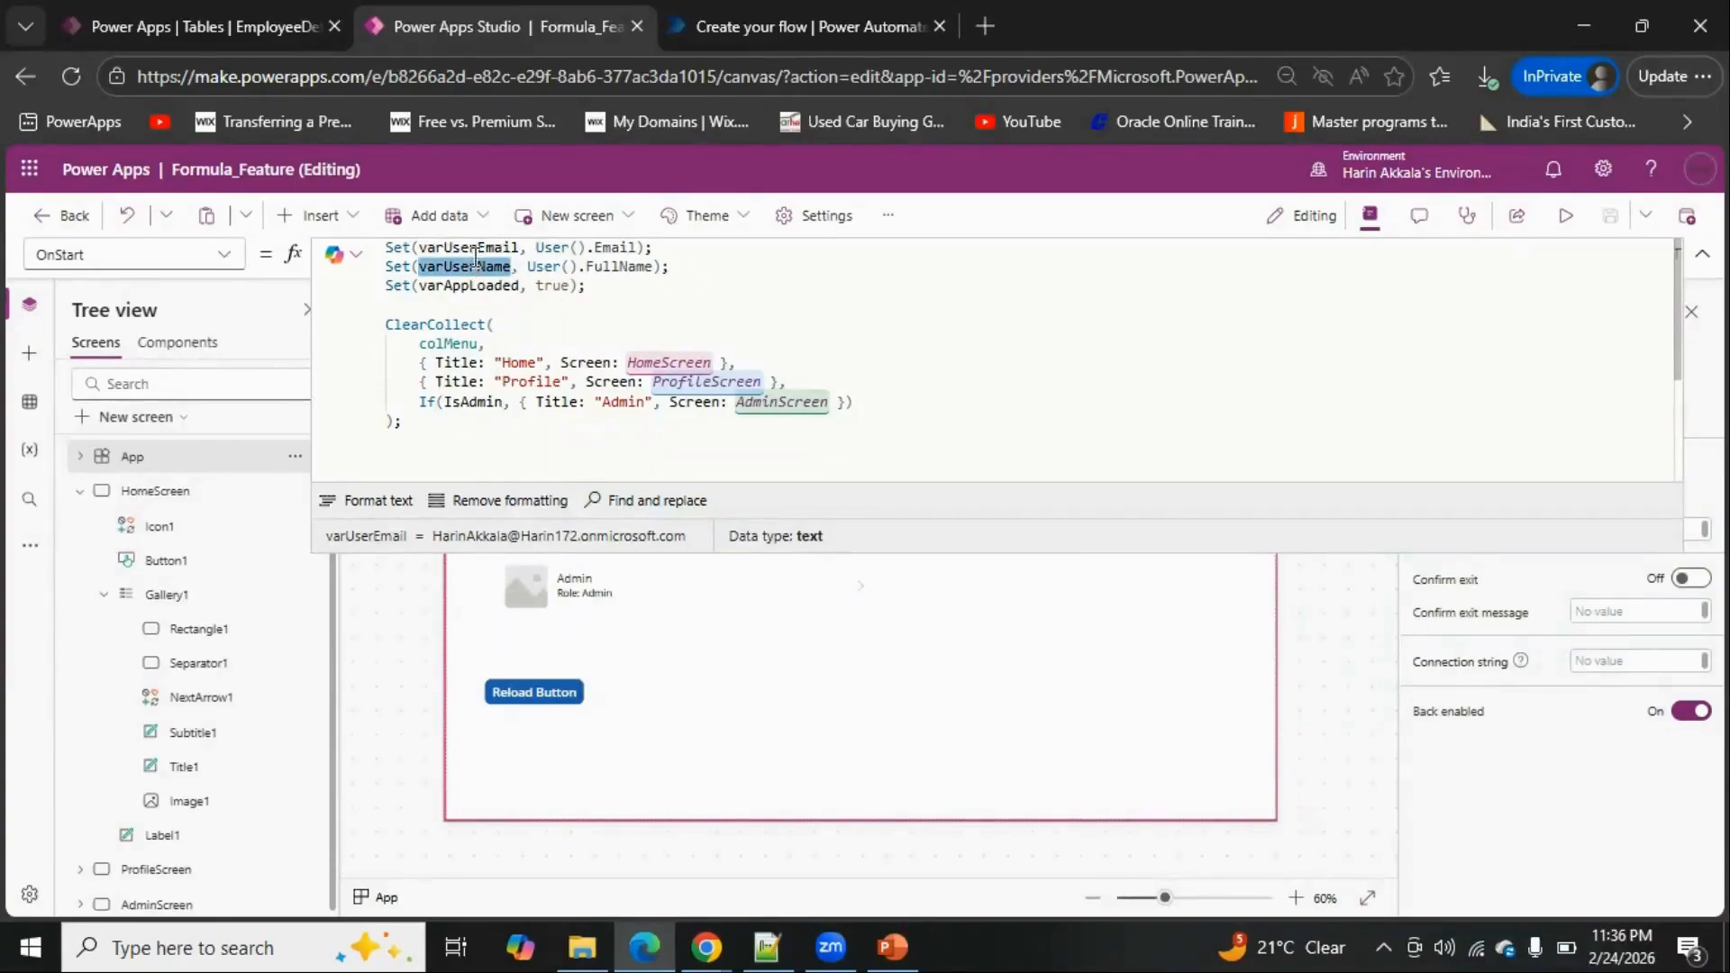
left_click(480, 342)
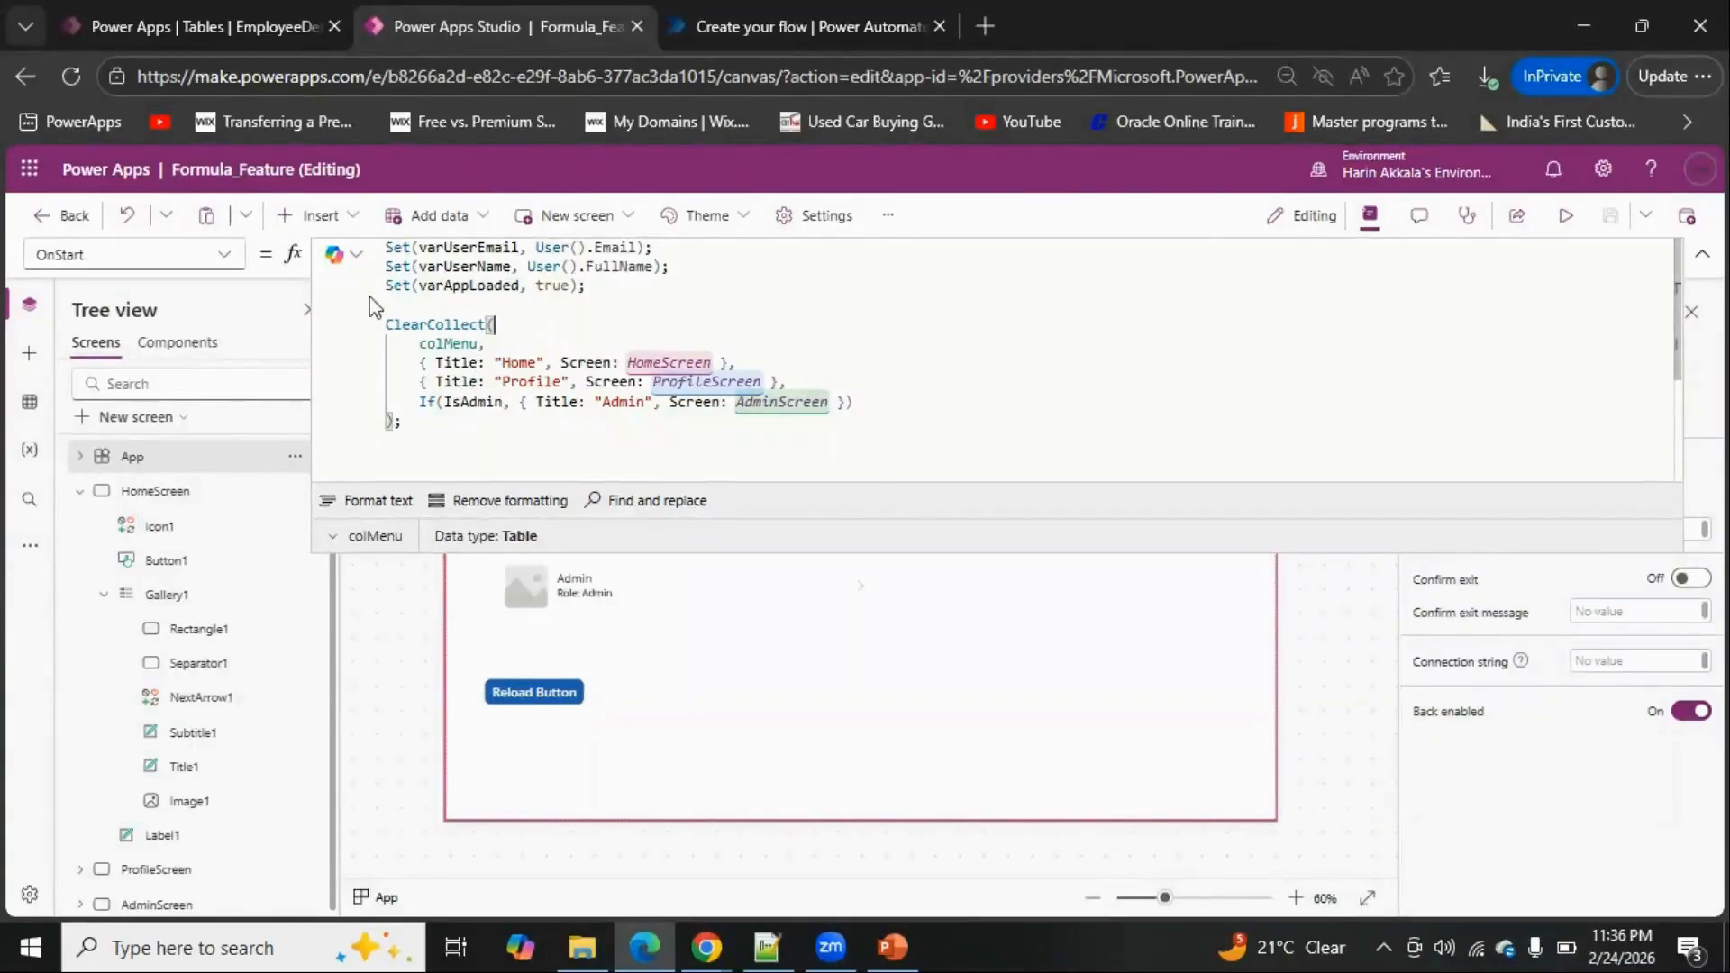
Return to the App's Formulas property and inspect the Name and Email fields of the CurrentUser record
left_click(229, 258)
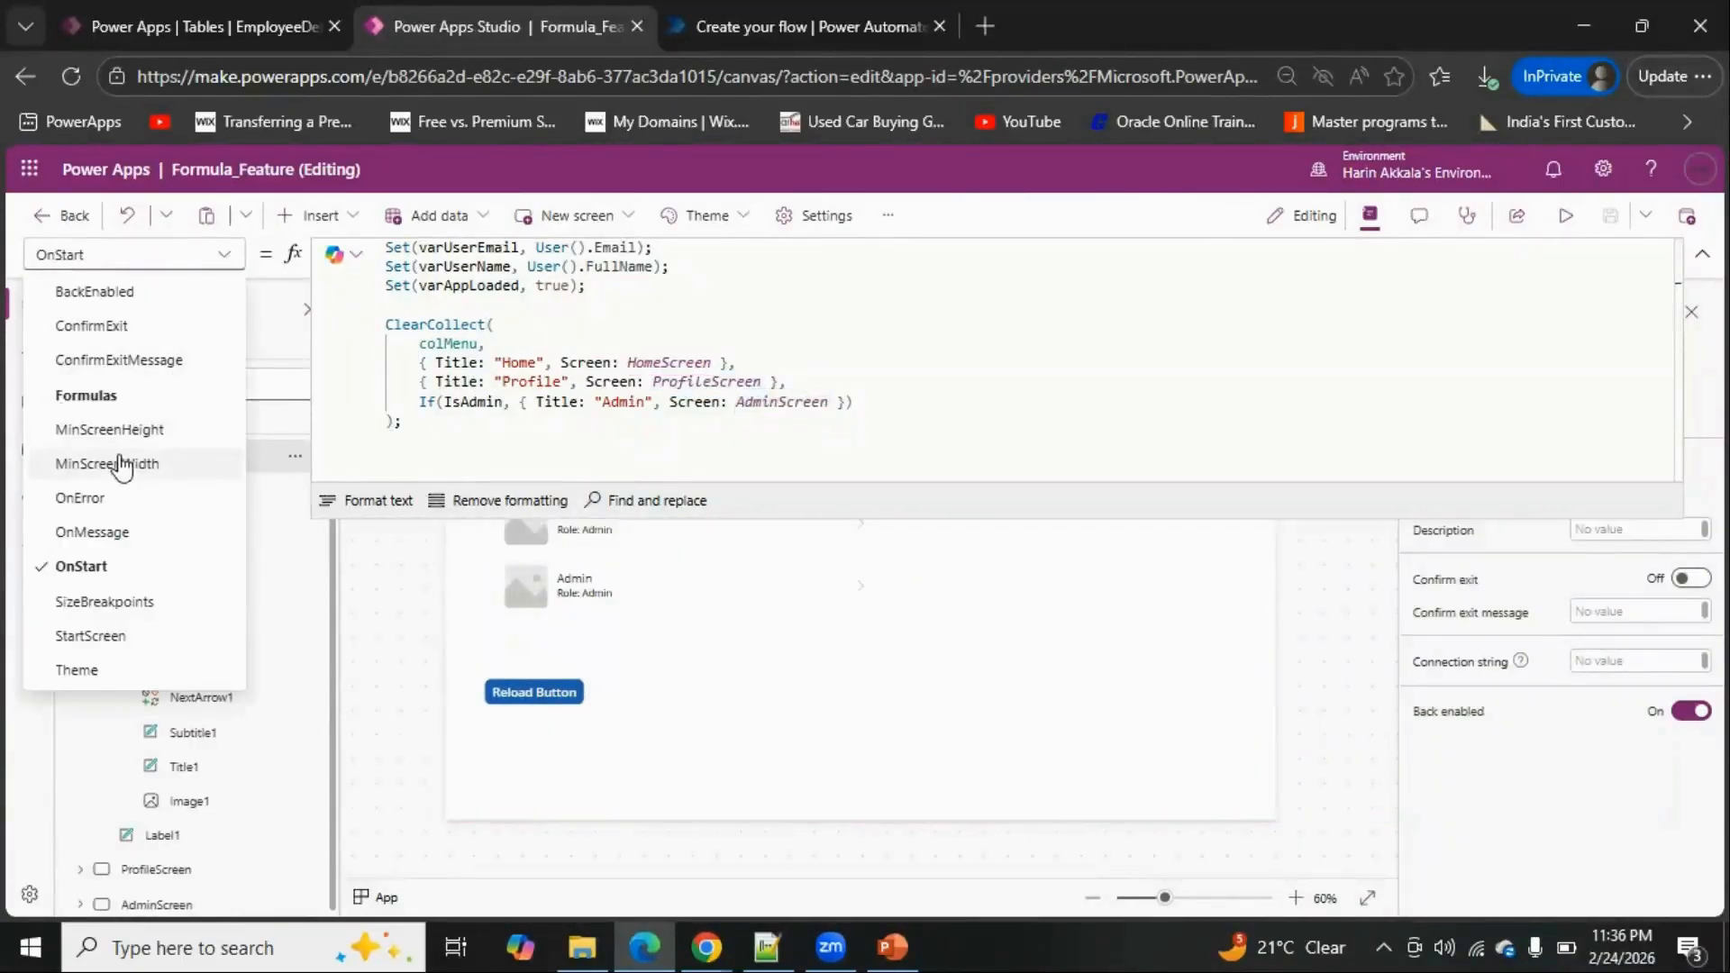
left_click(131, 402)
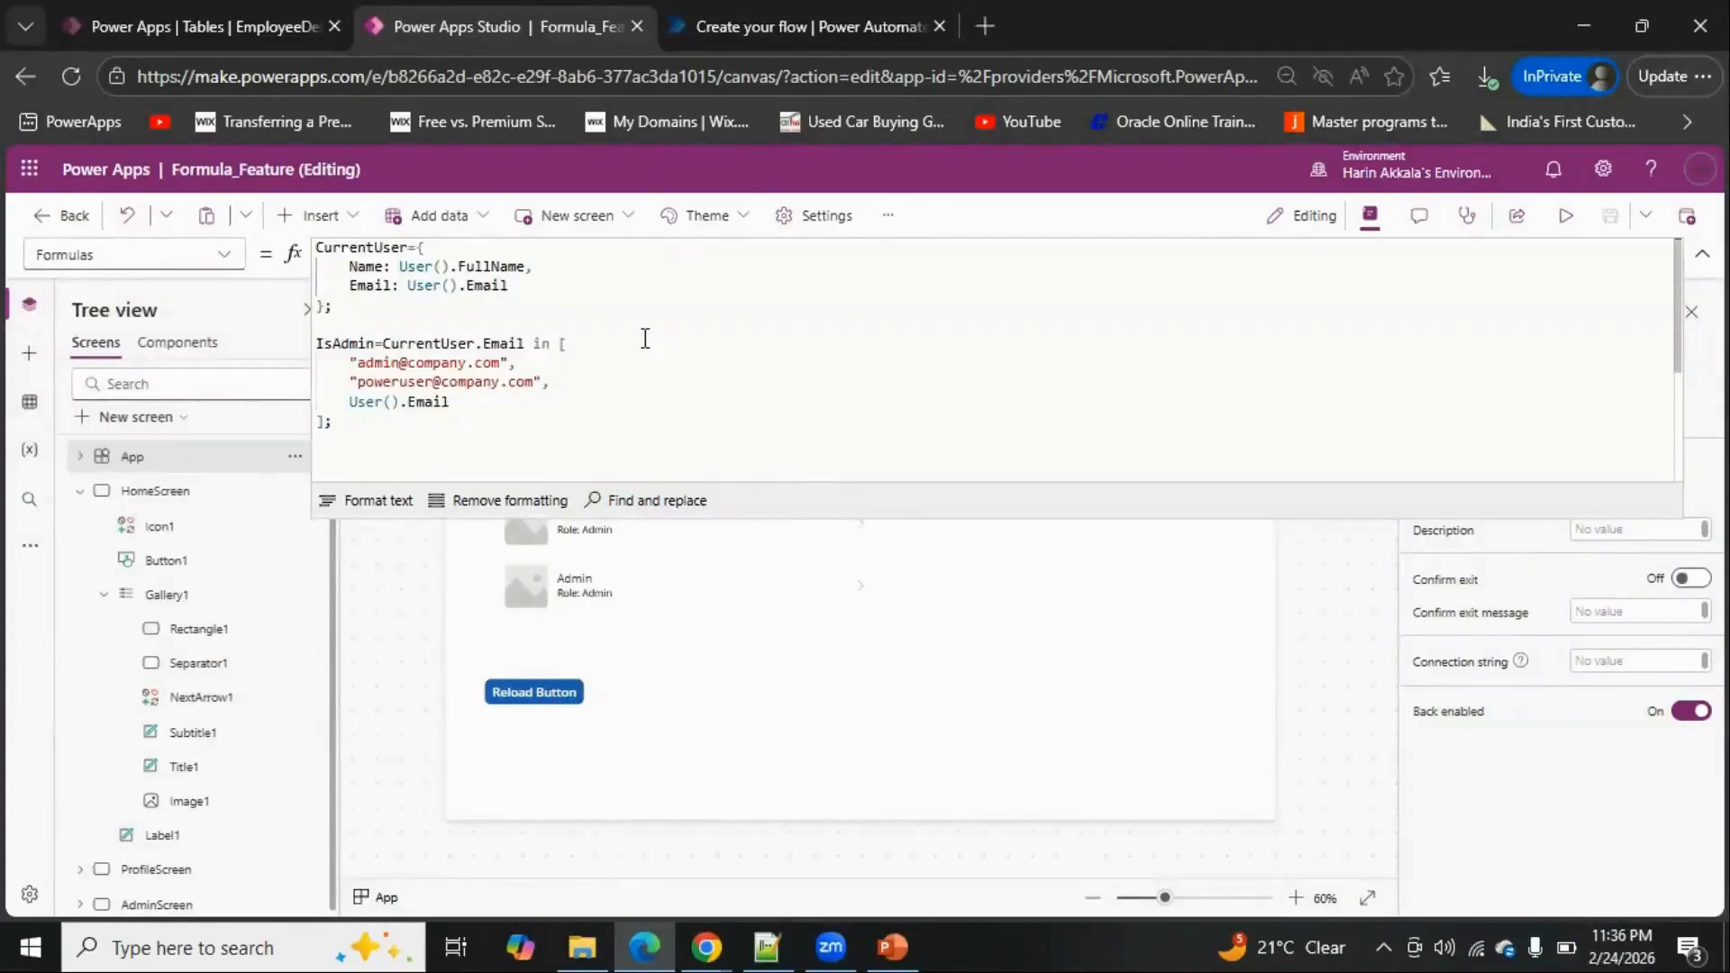
double_click(374, 247)
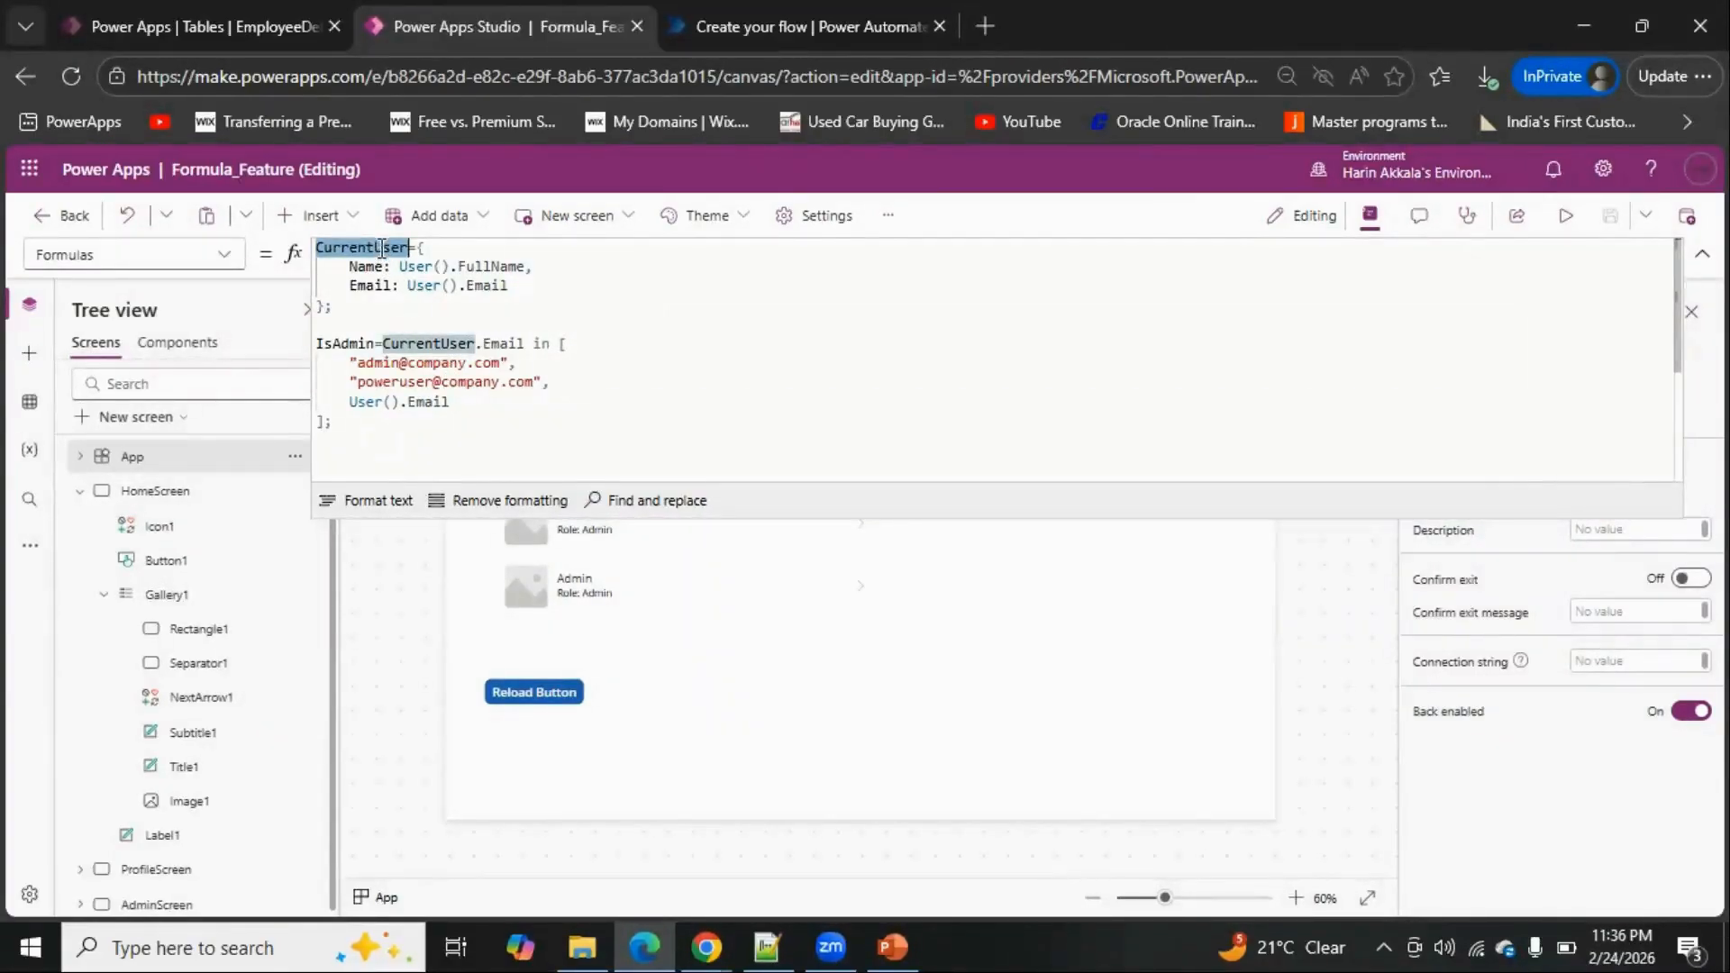
left_click(424, 248)
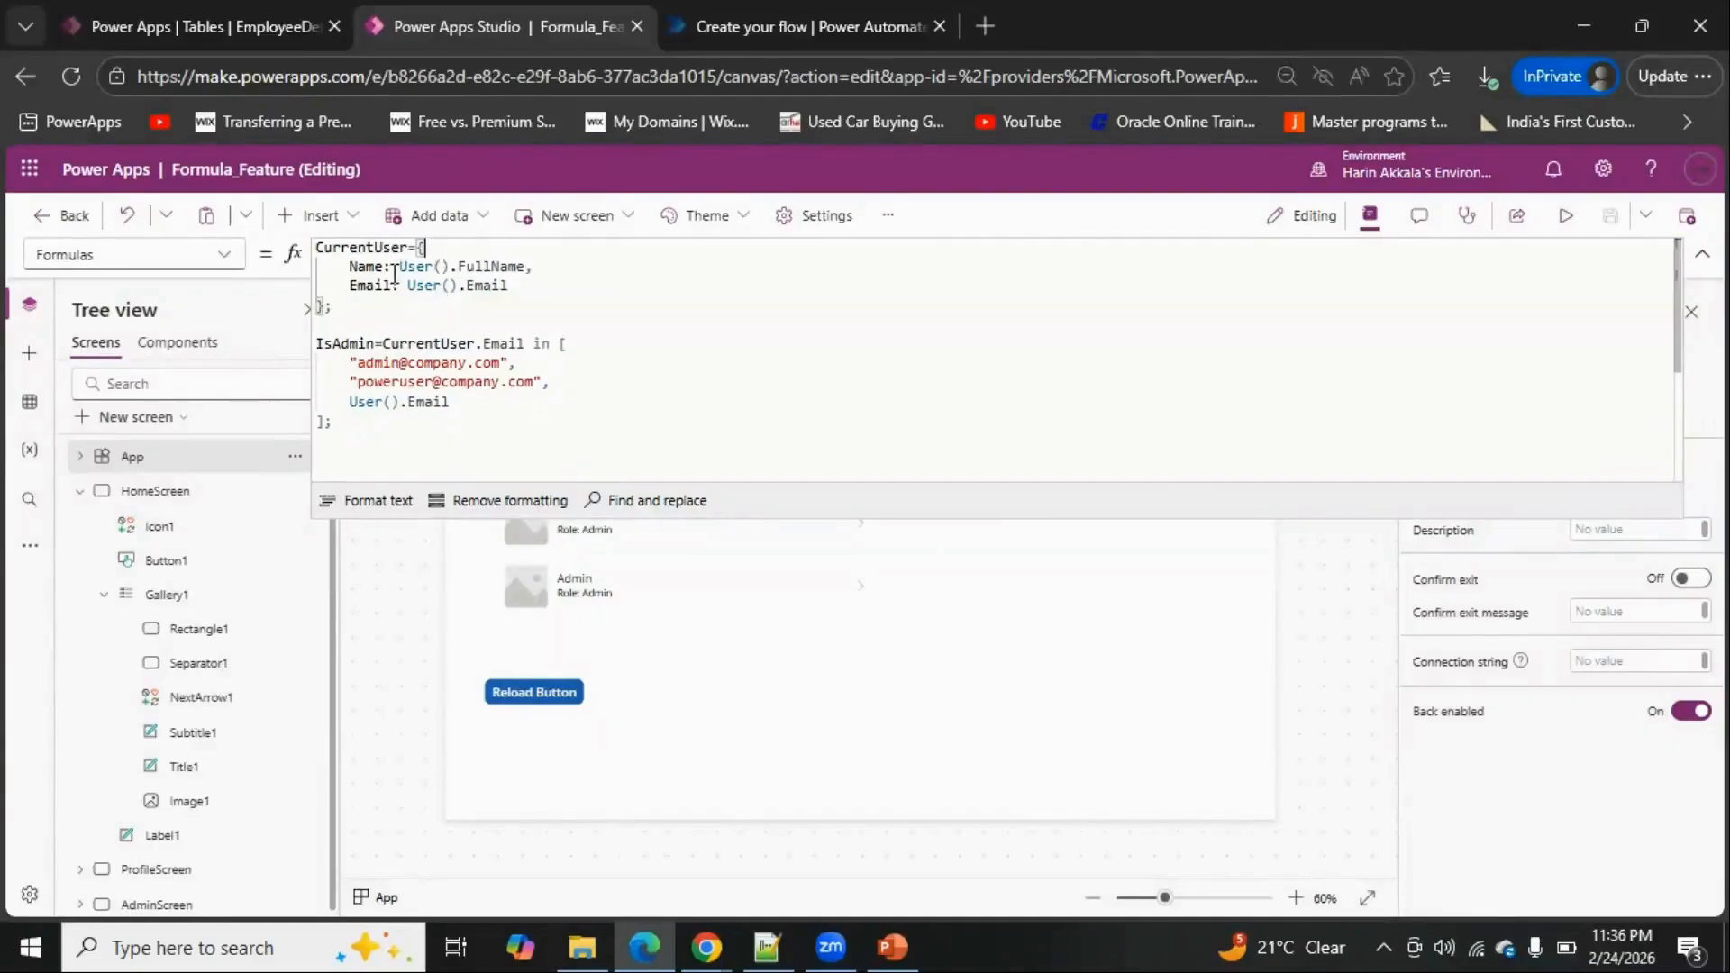
left_click_drag(401, 266, 534, 268)
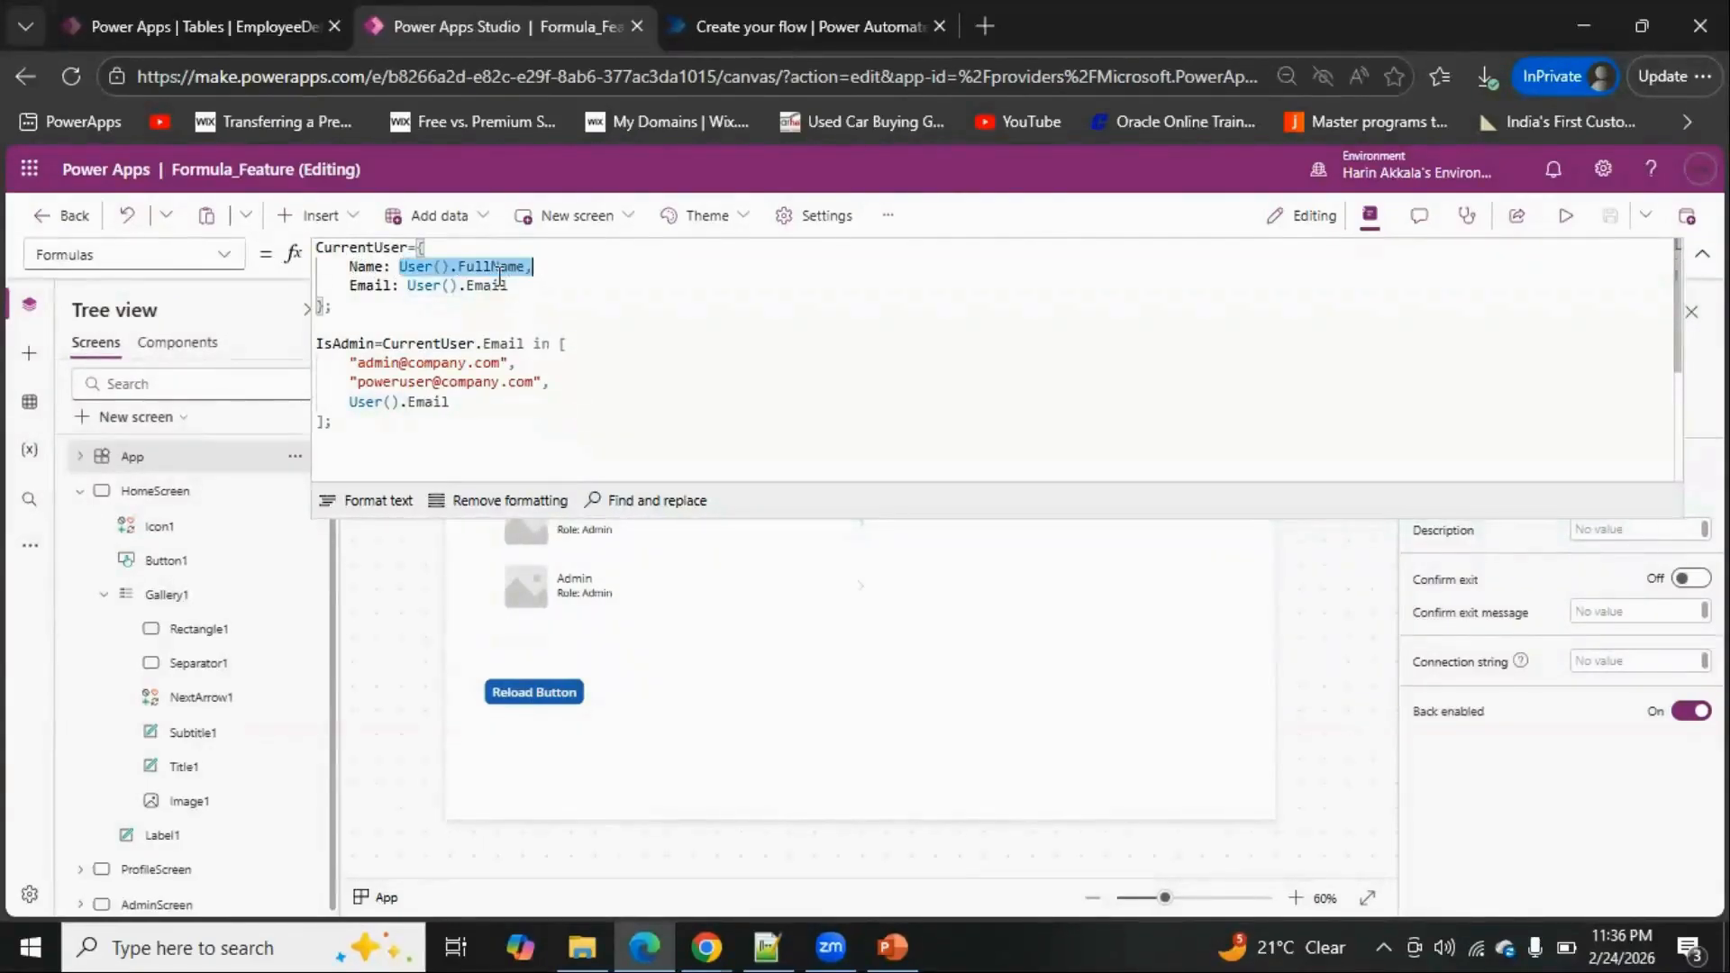
left_click_drag(405, 287, 511, 286)
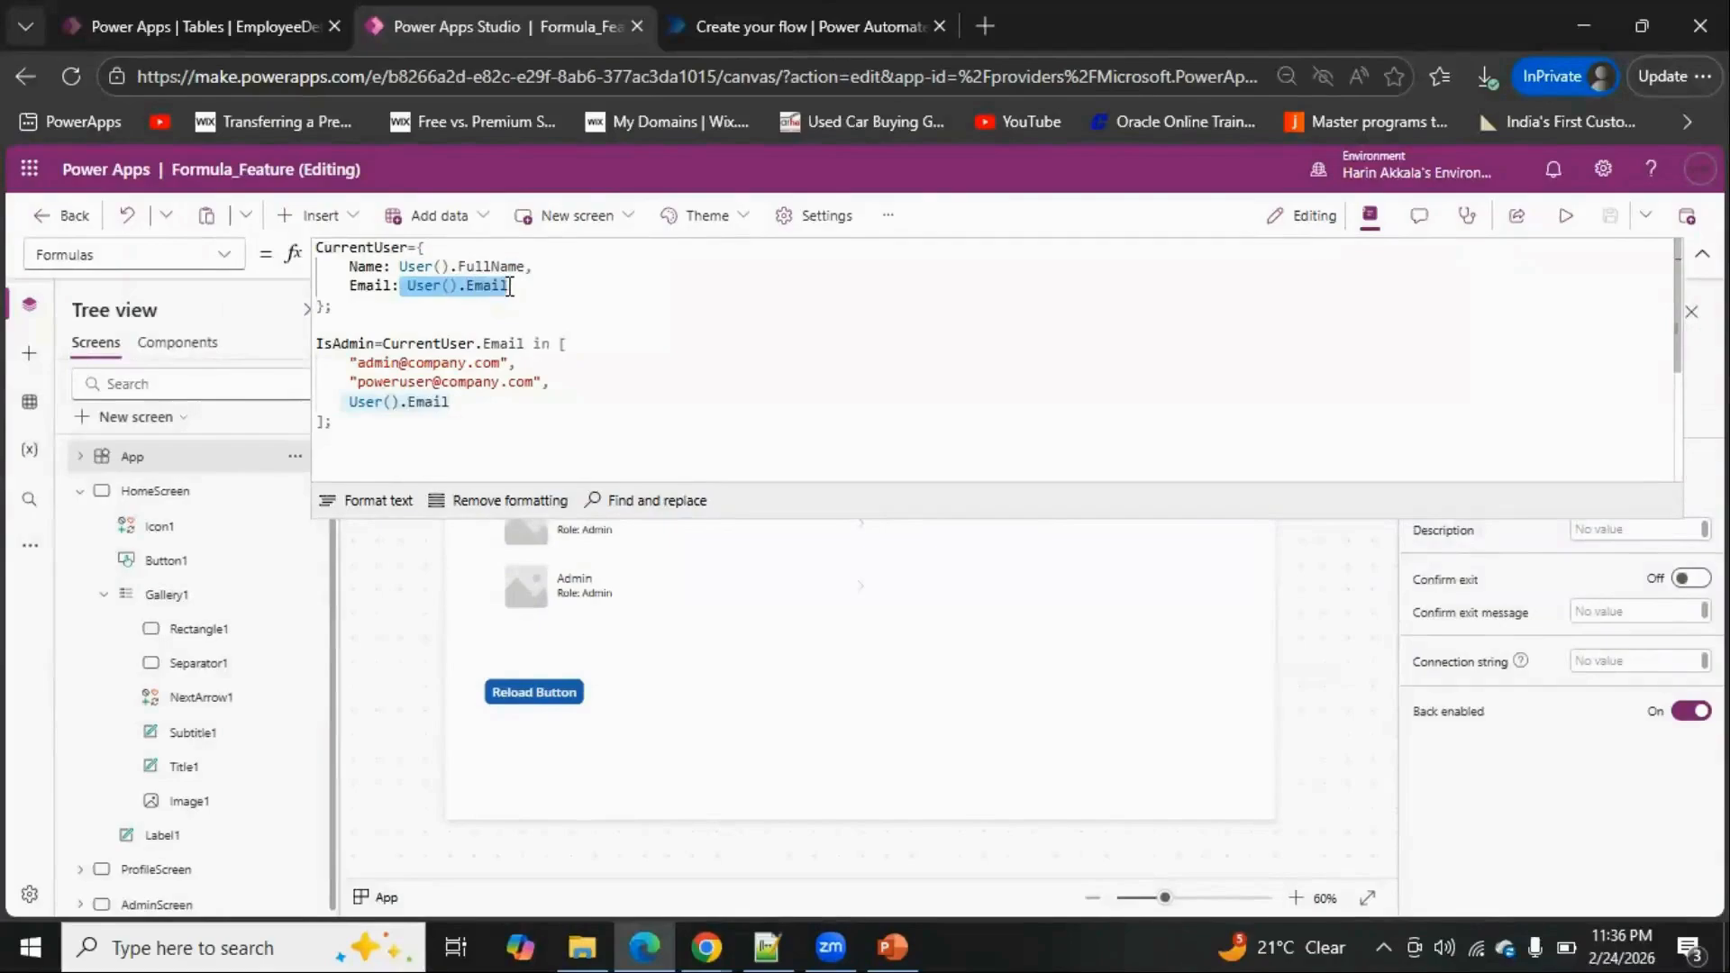
left_click(704, 353)
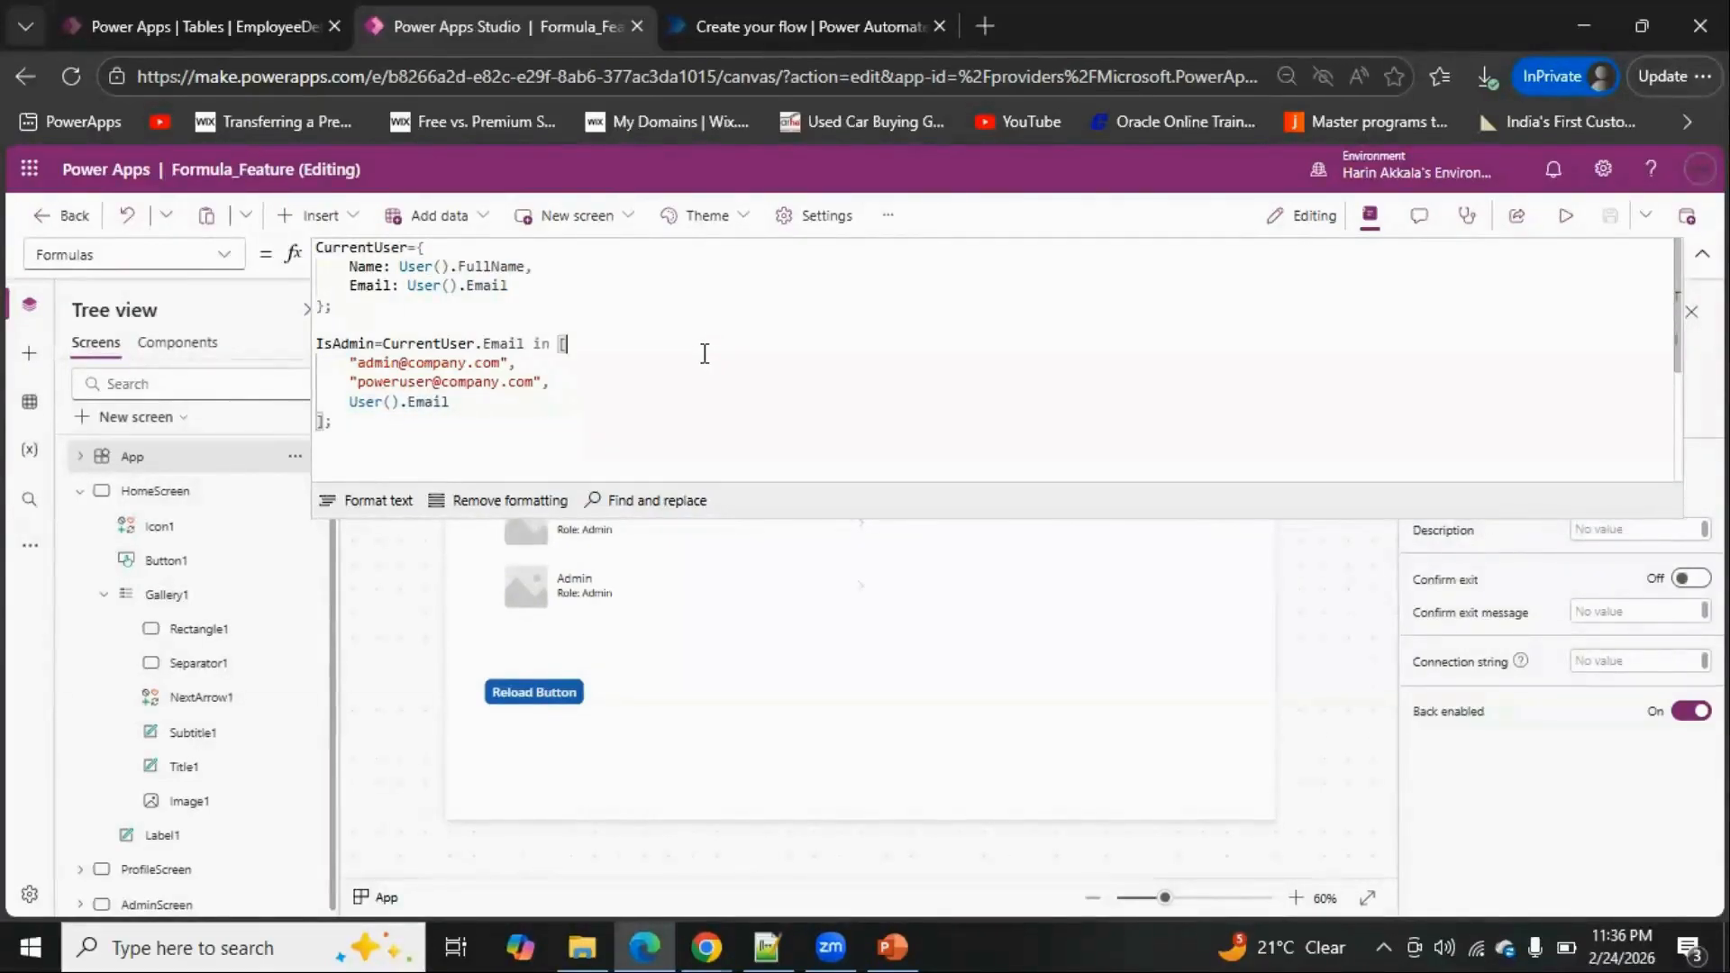
Examine how the IsAdmin formula reuses CurrentUser in its email check, then collapse the formula editor
double_click(373, 248)
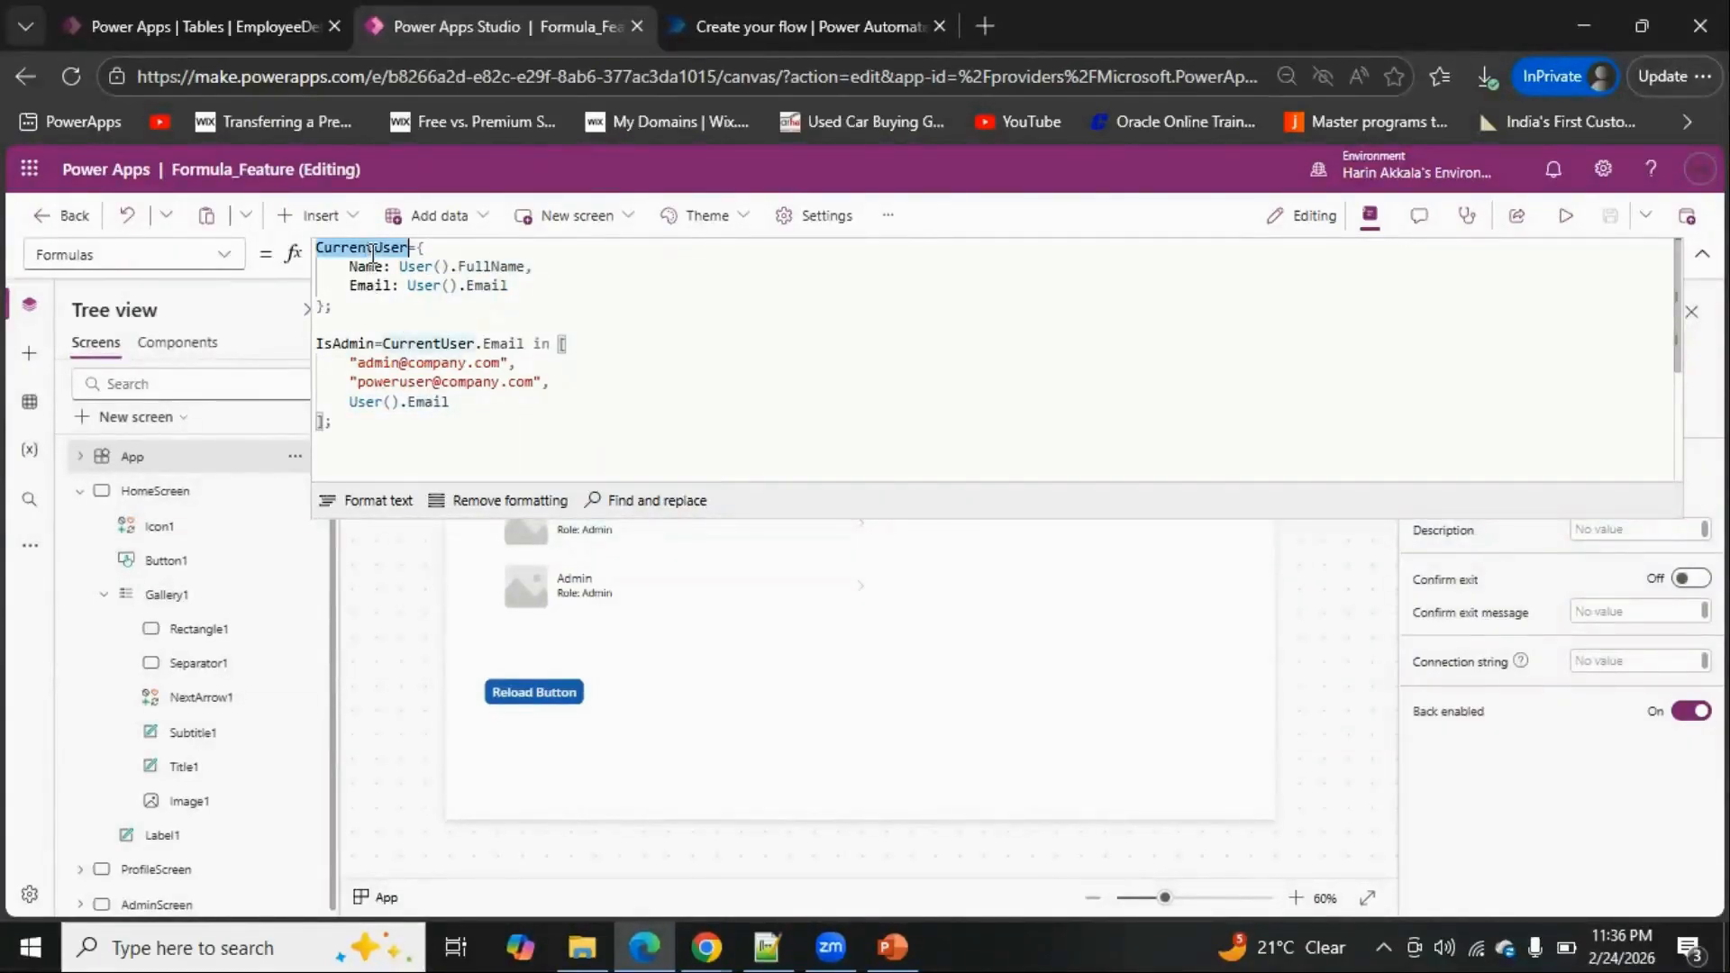
double_click(340, 344)
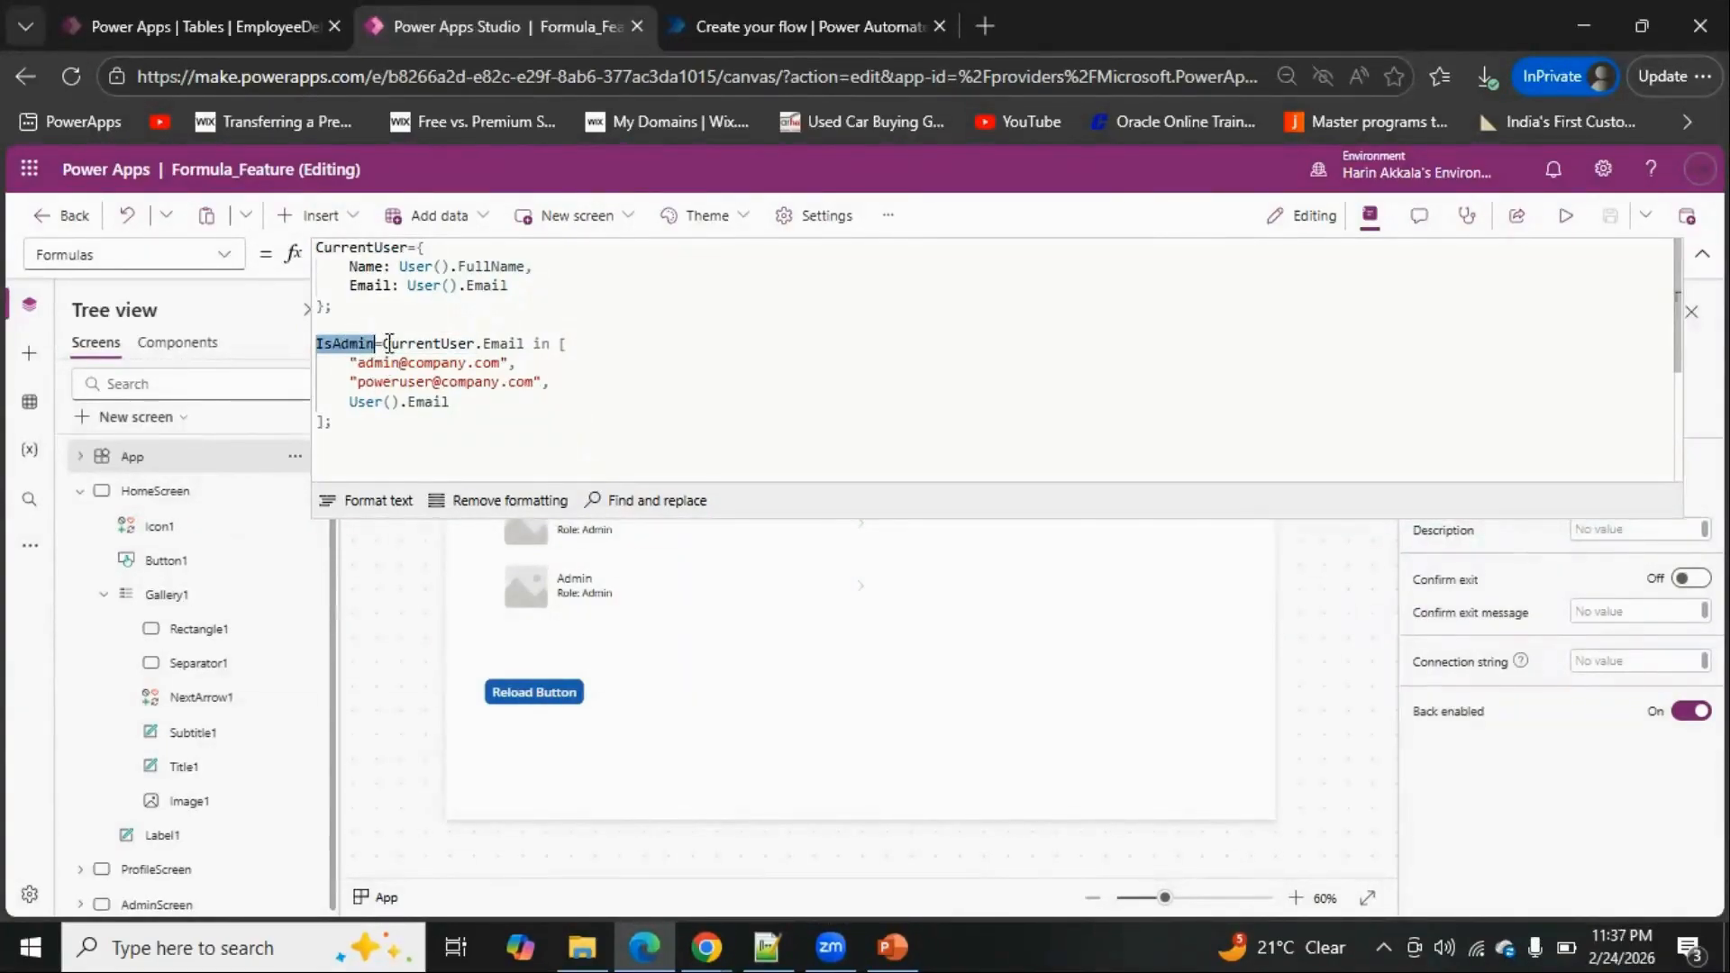
left_click(460, 402)
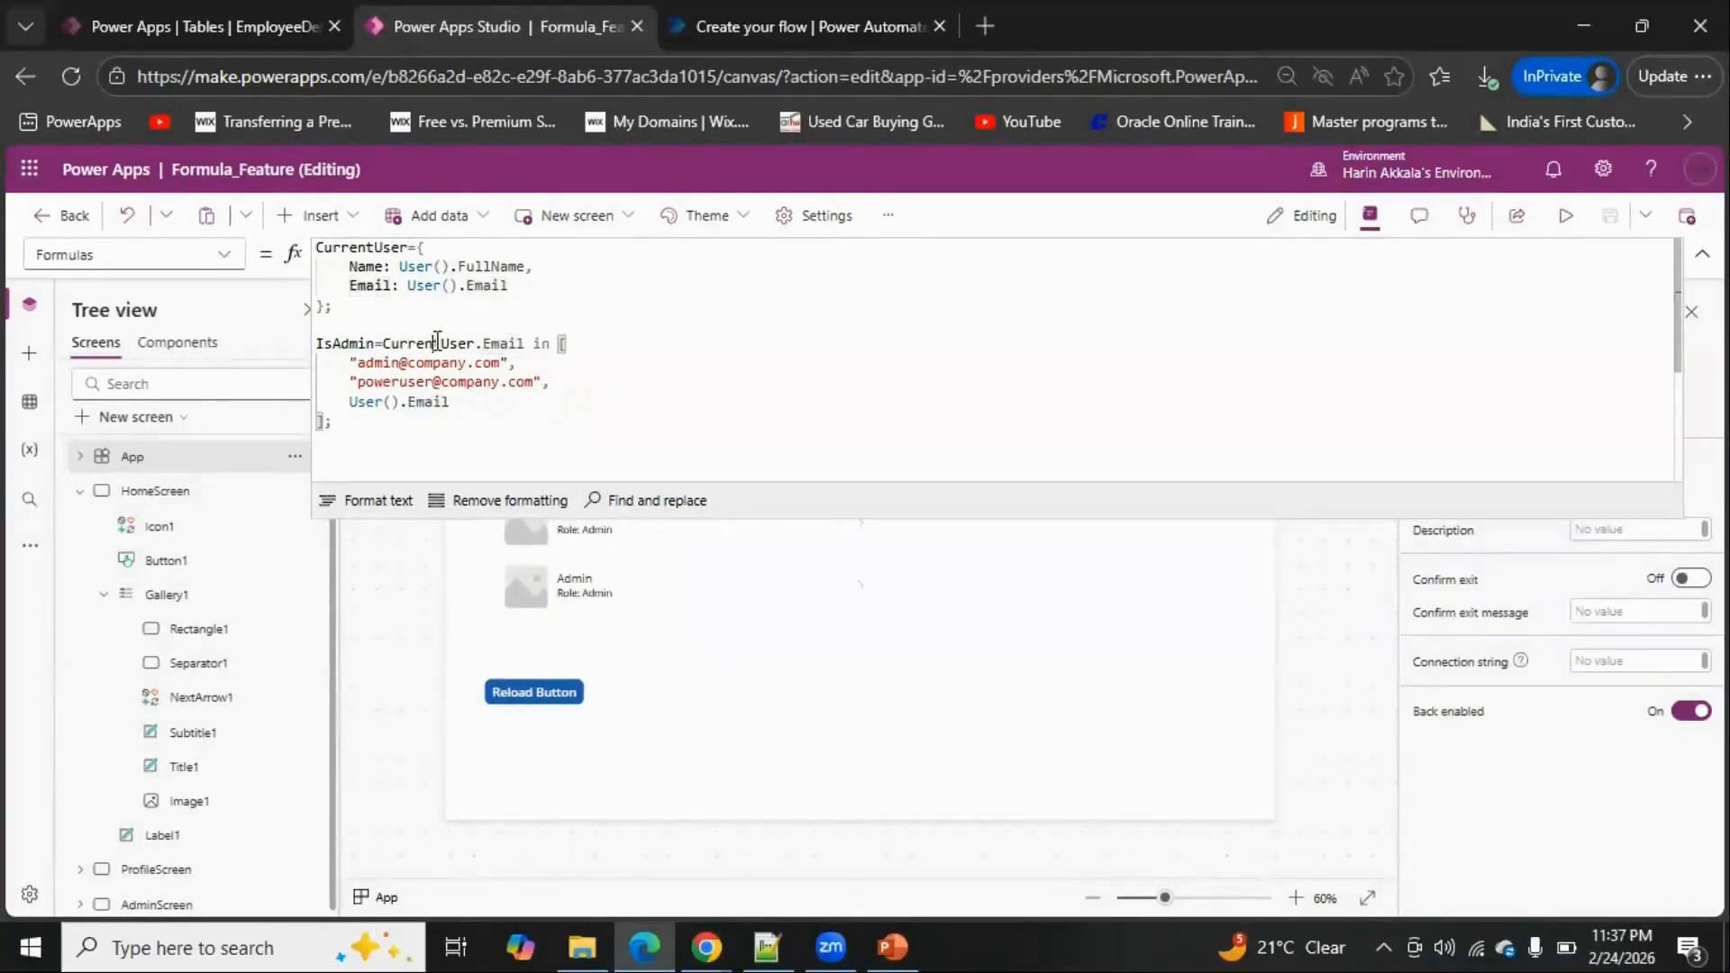
double_click(437, 343)
left_click(356, 247)
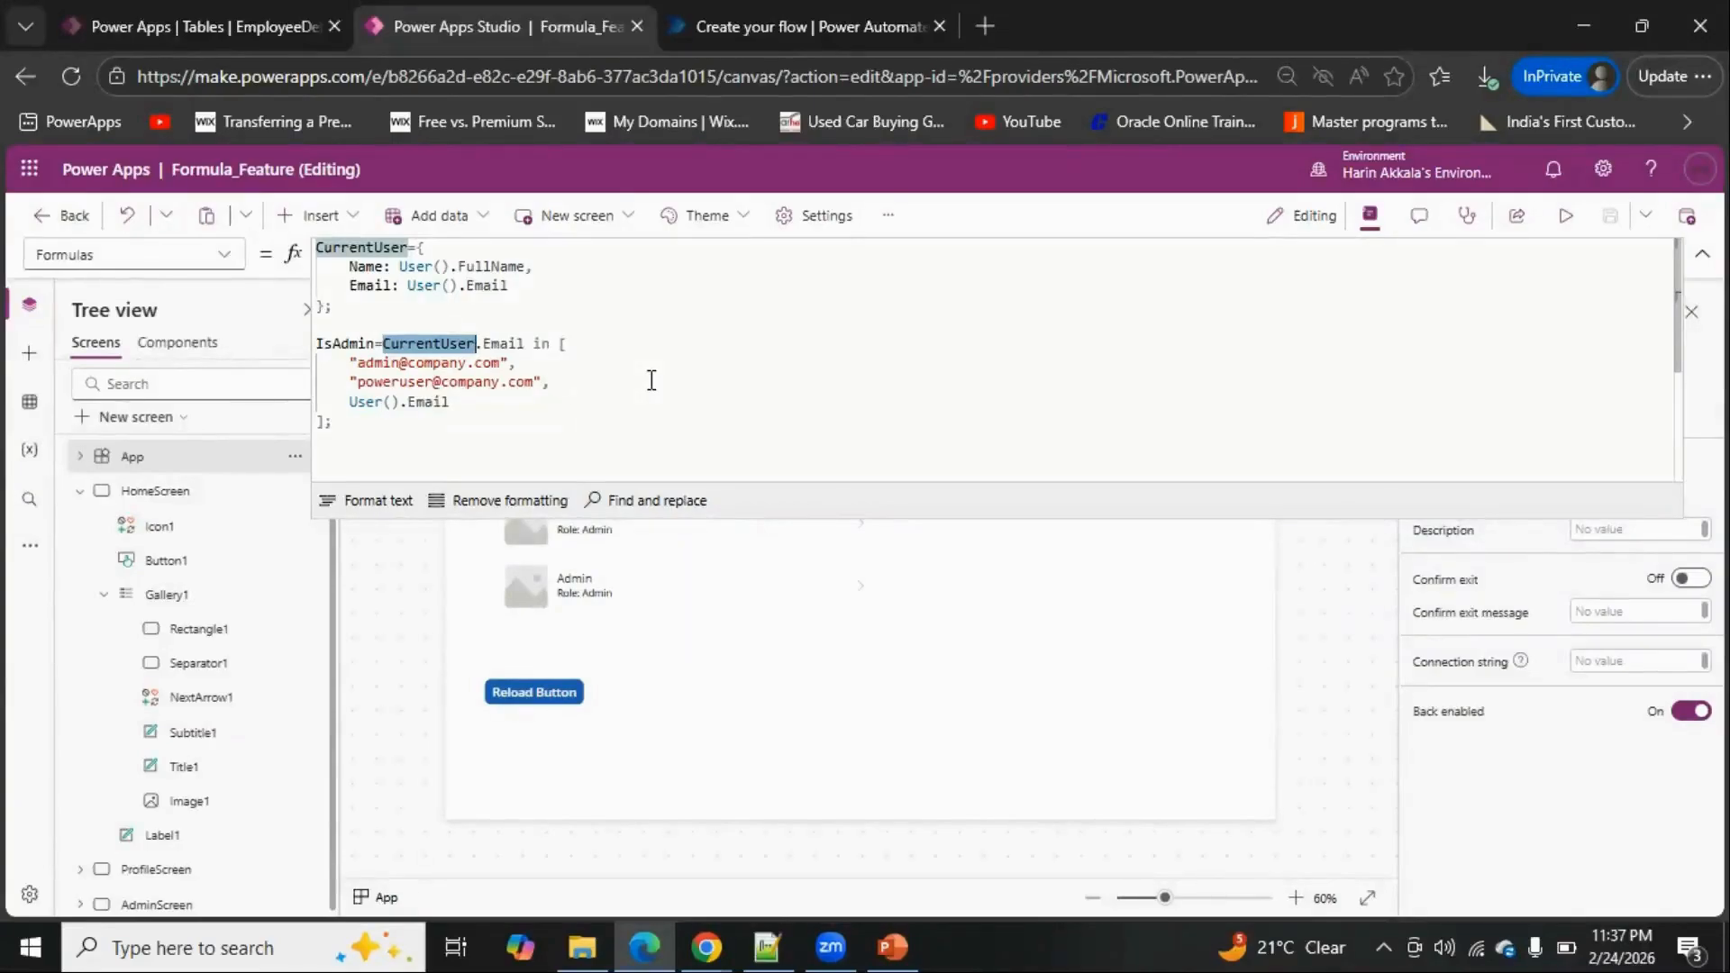
double_click(373, 245)
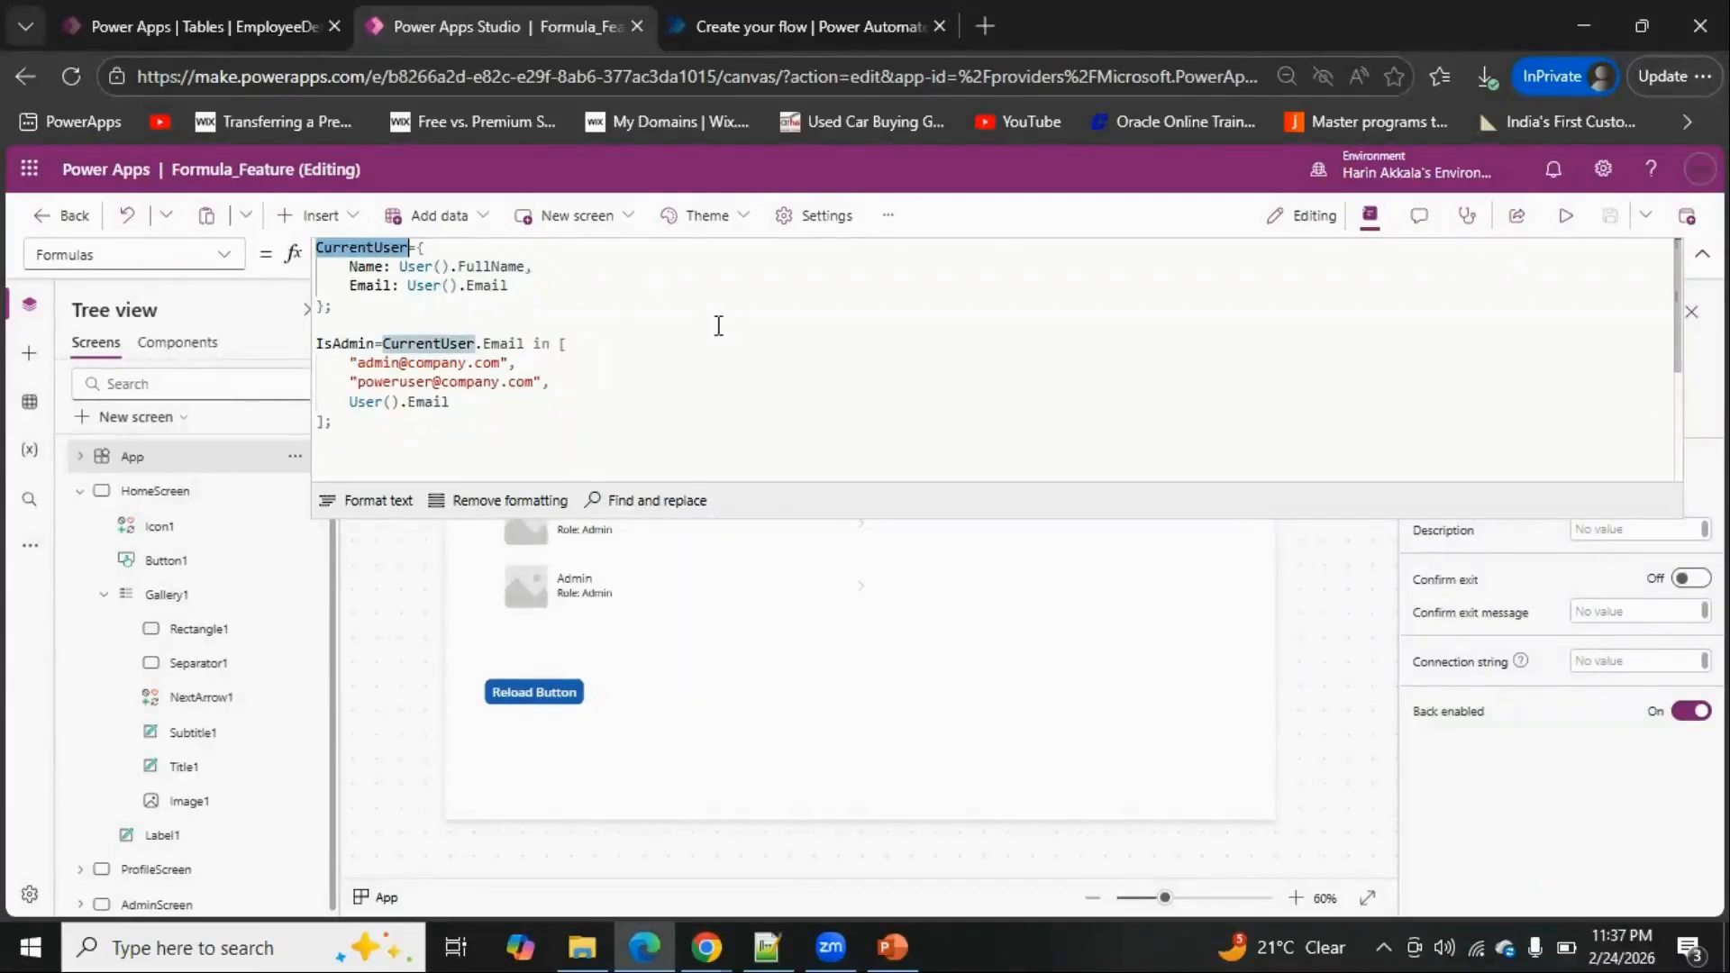
left_click(1703, 263)
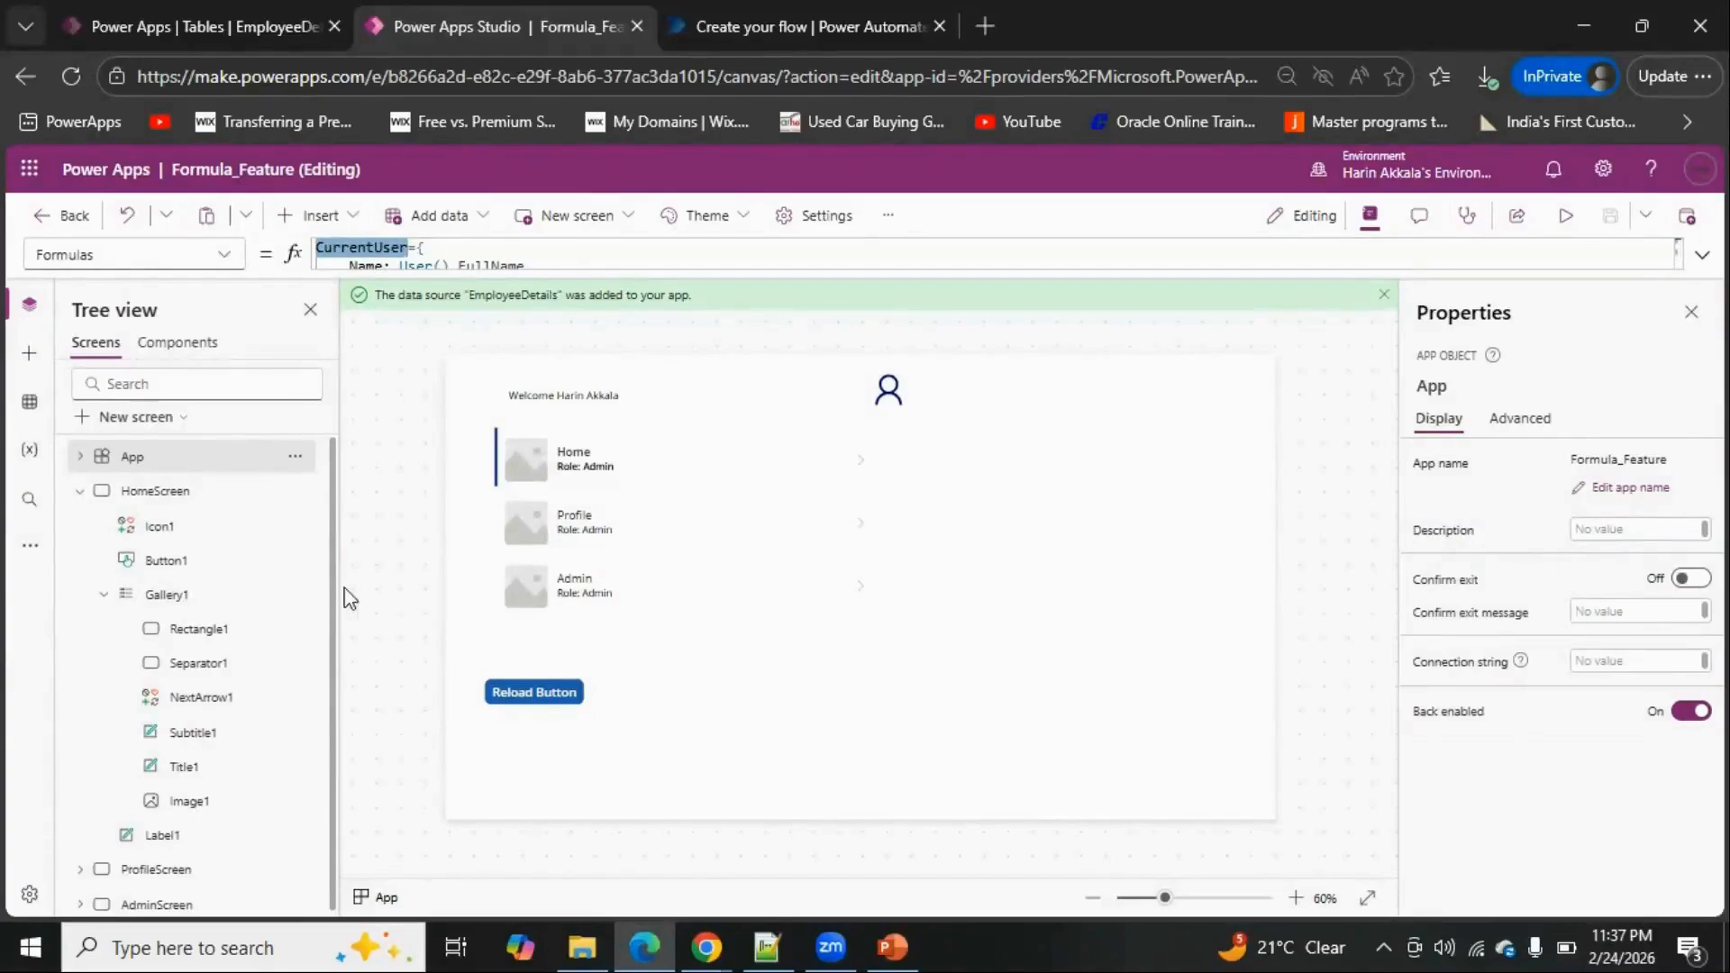
left_click(1704, 263)
left_click(498, 421)
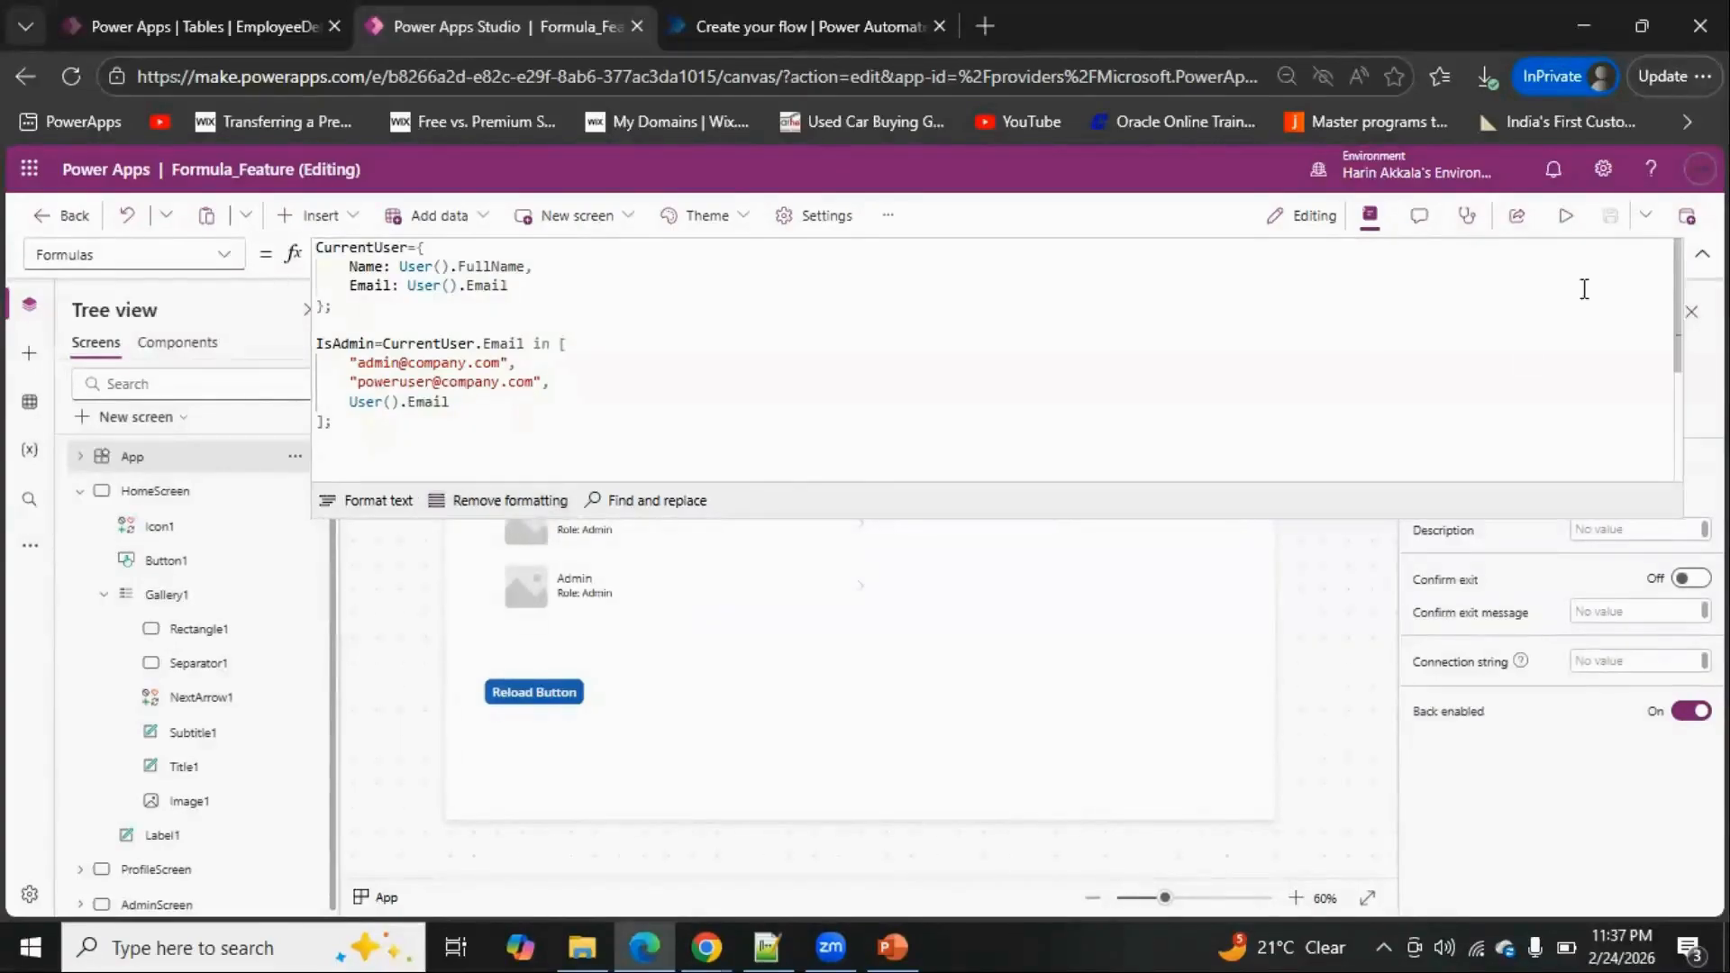
left_click(1699, 262)
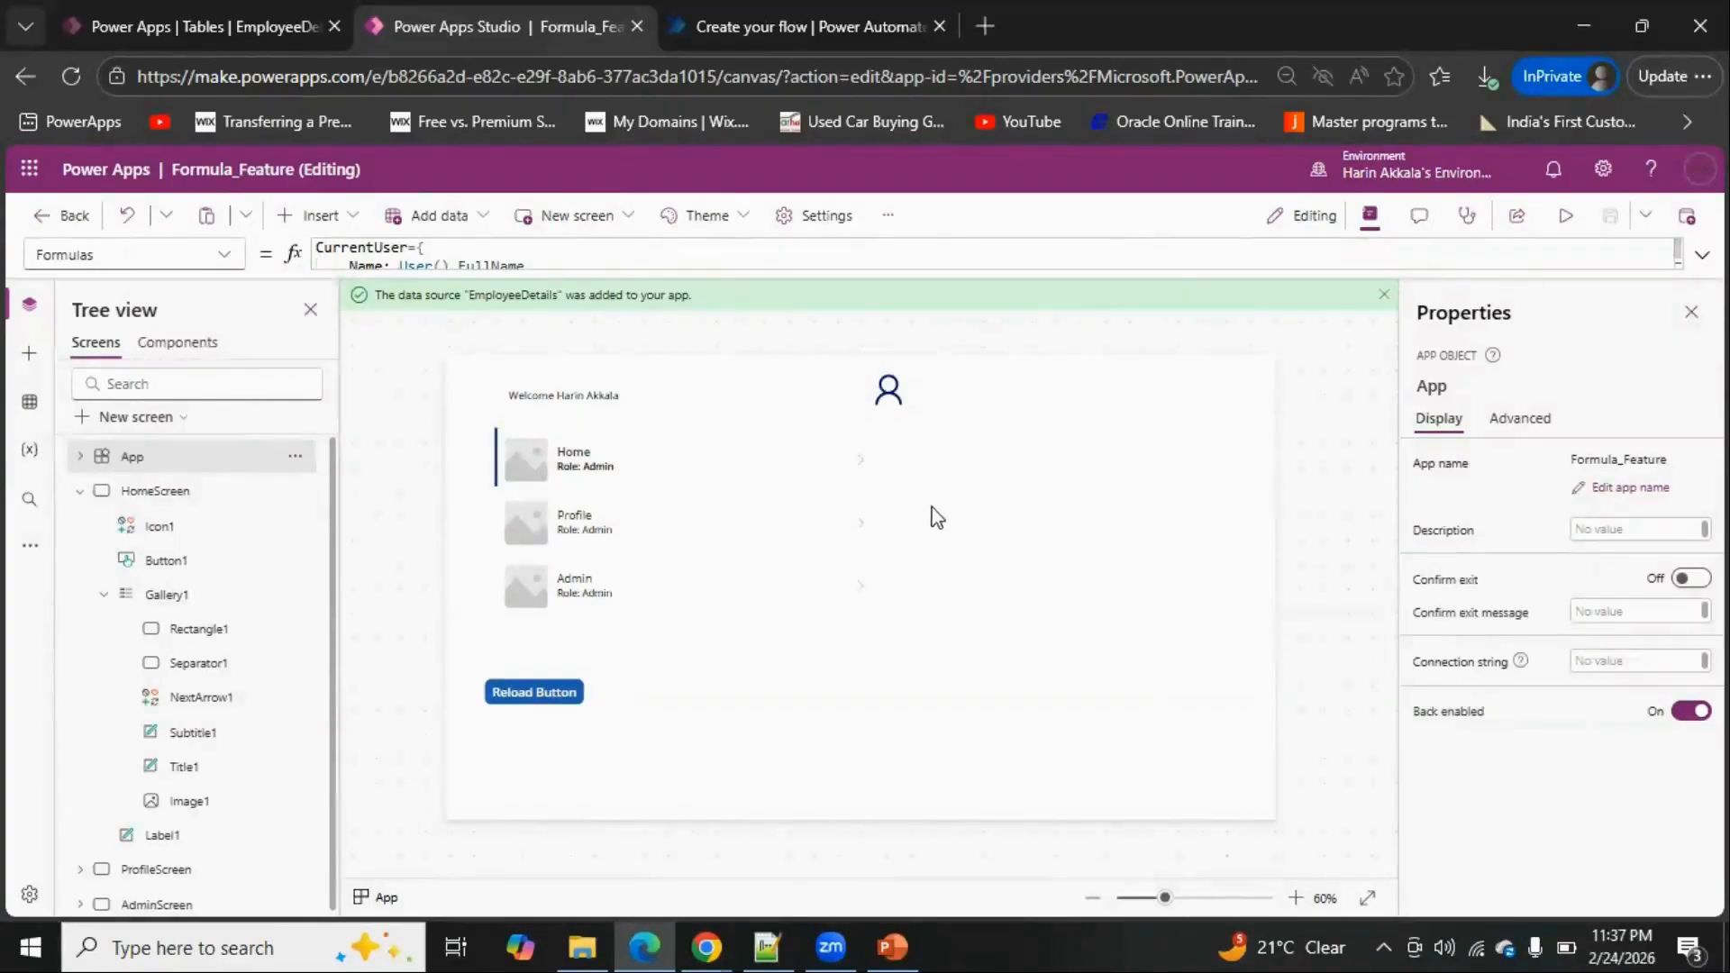
Replace User().FullName in the welcome label's Text formula so it reads "Welcome " & CurrentUser.Name
left_click(610, 399)
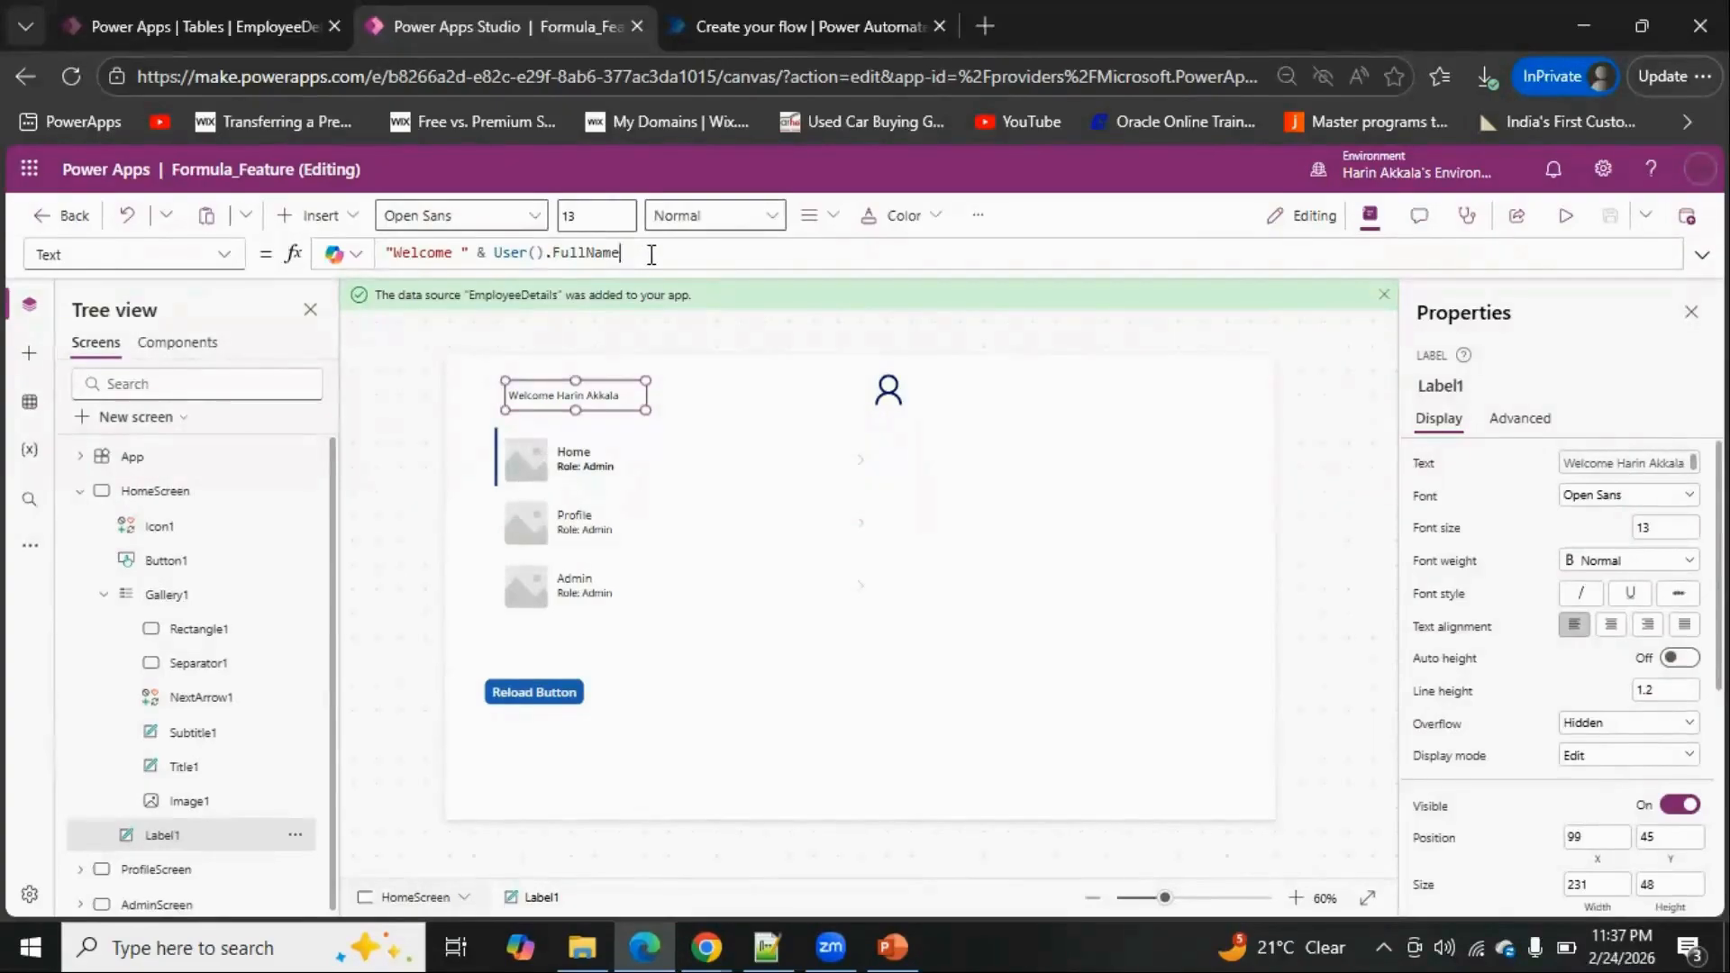
left_click_drag(650, 254, 493, 254)
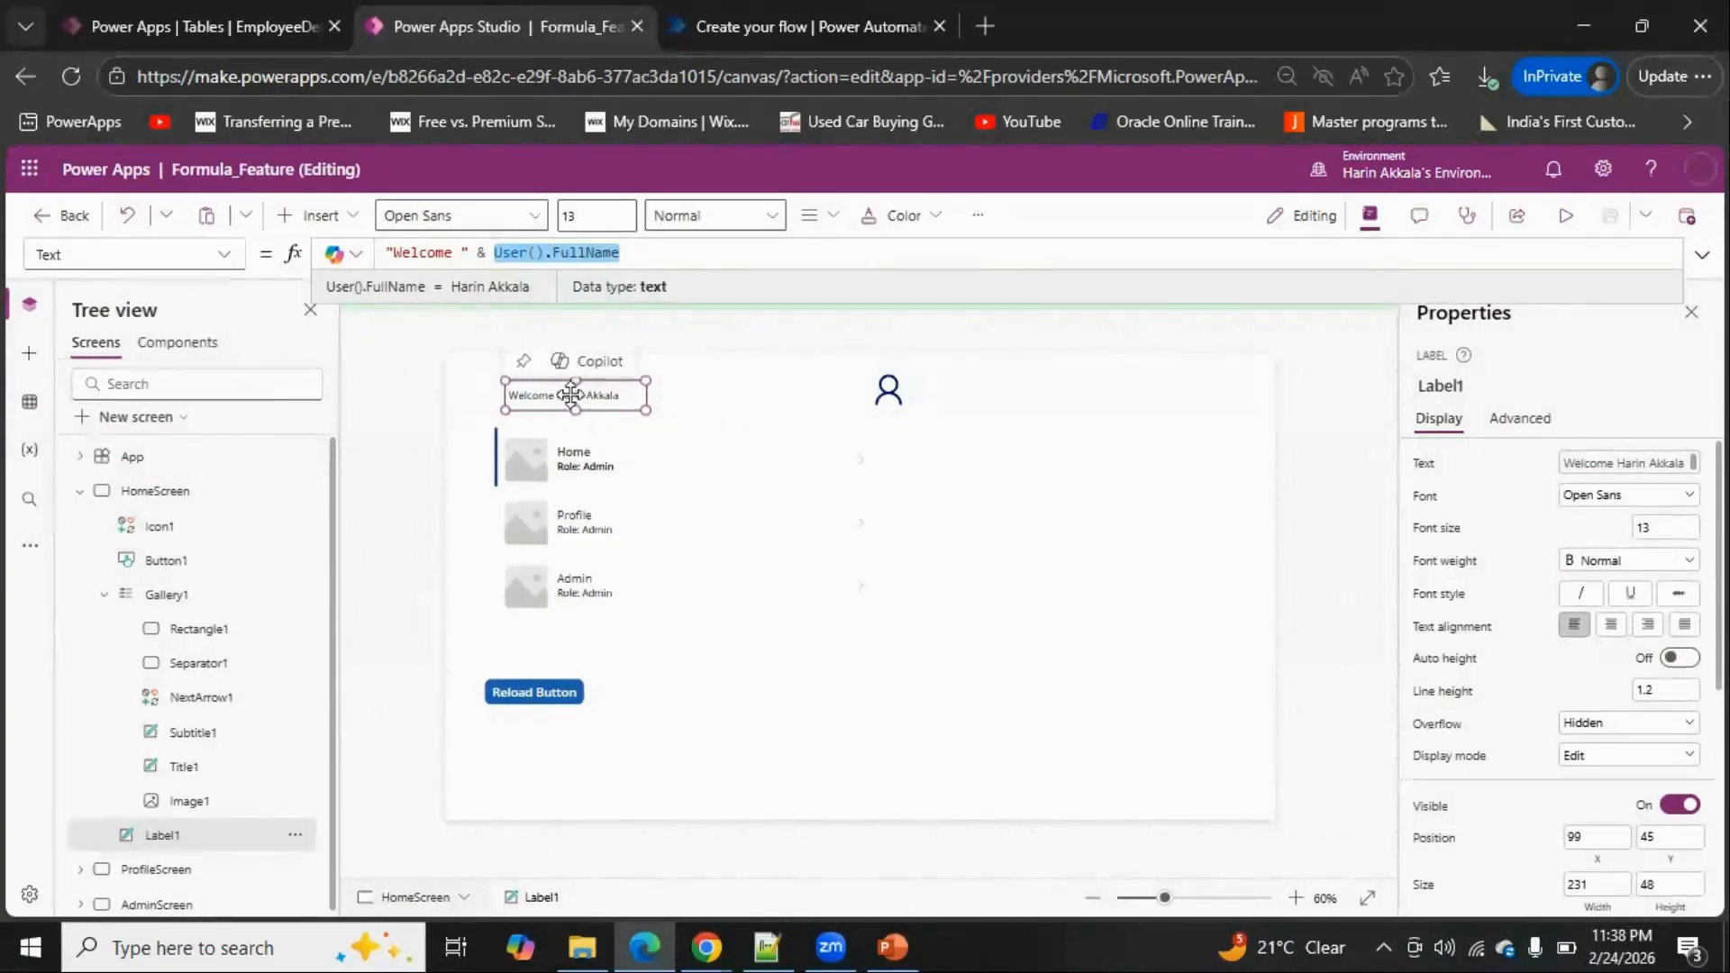
left_click_drag(621, 253, 503, 251)
type("curr")
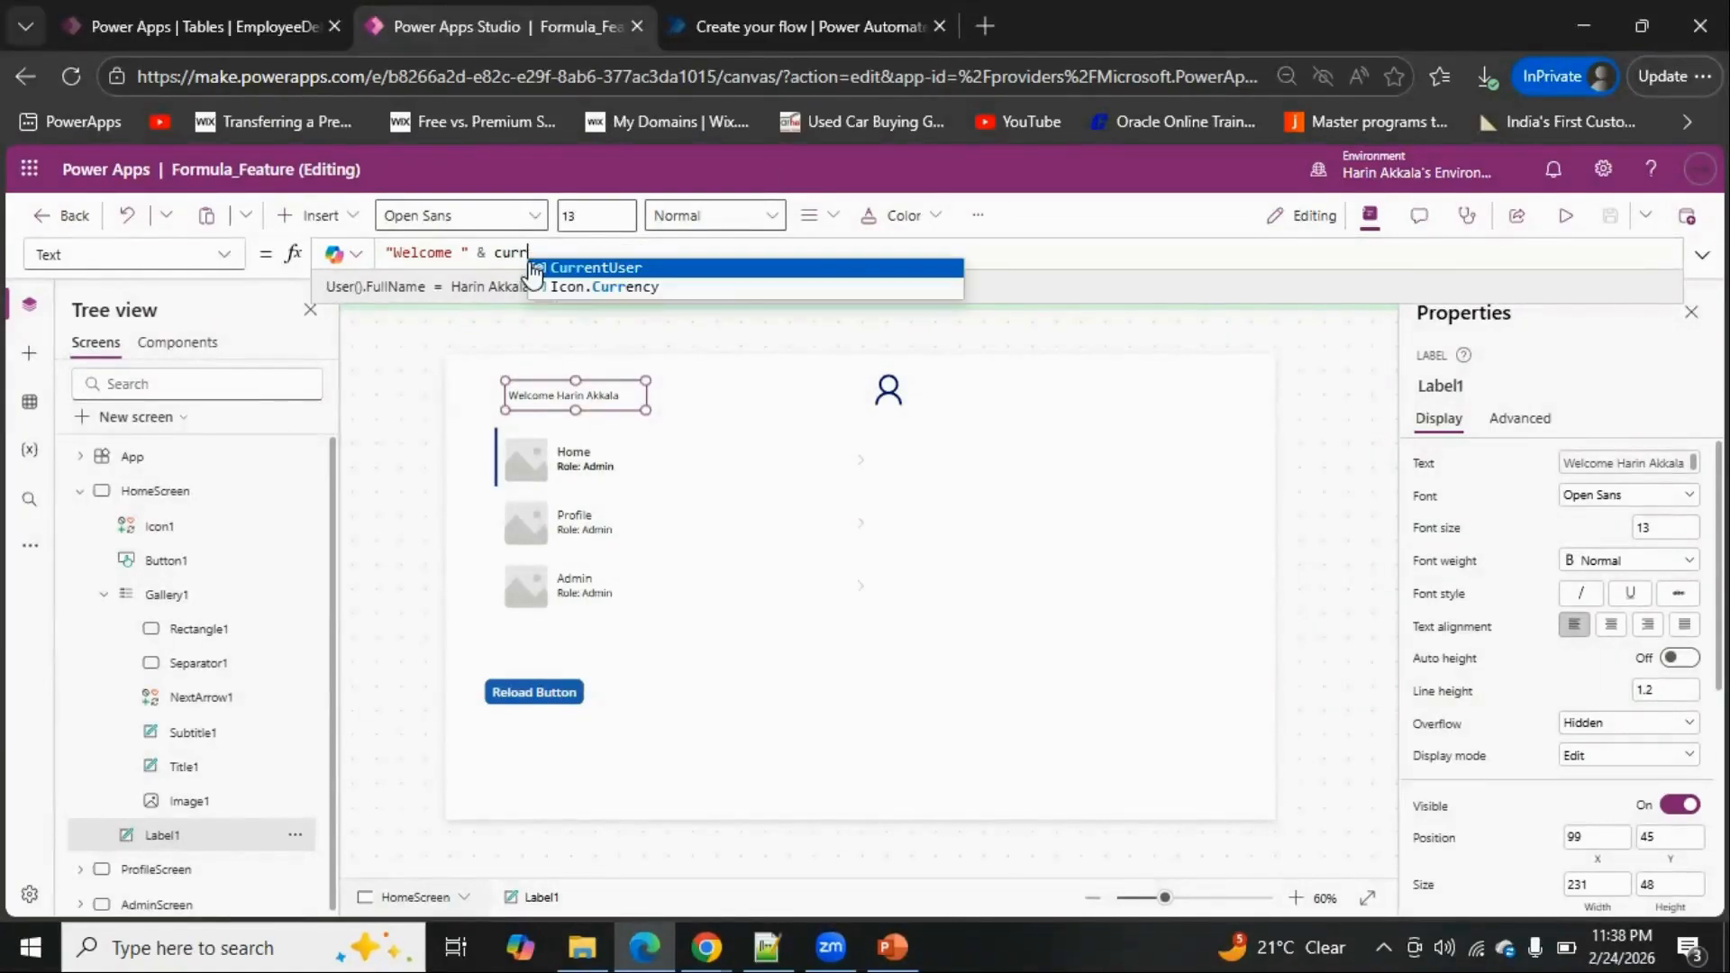
left_click(541, 268)
type(".")
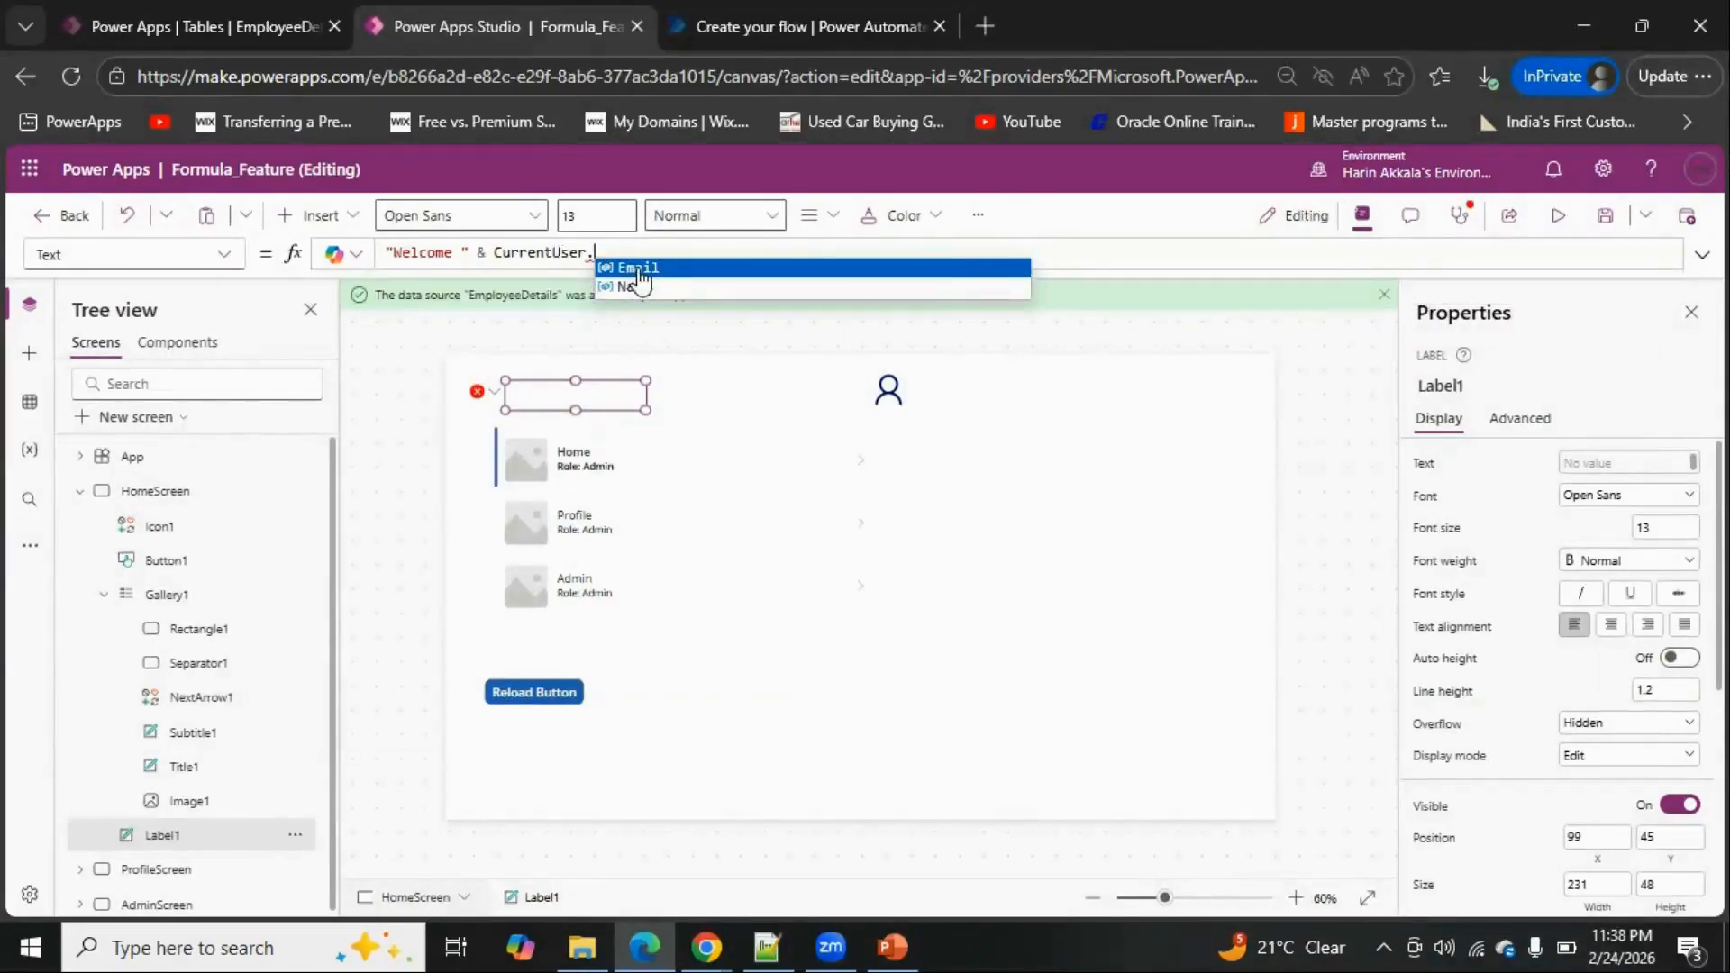
left_click(635, 287)
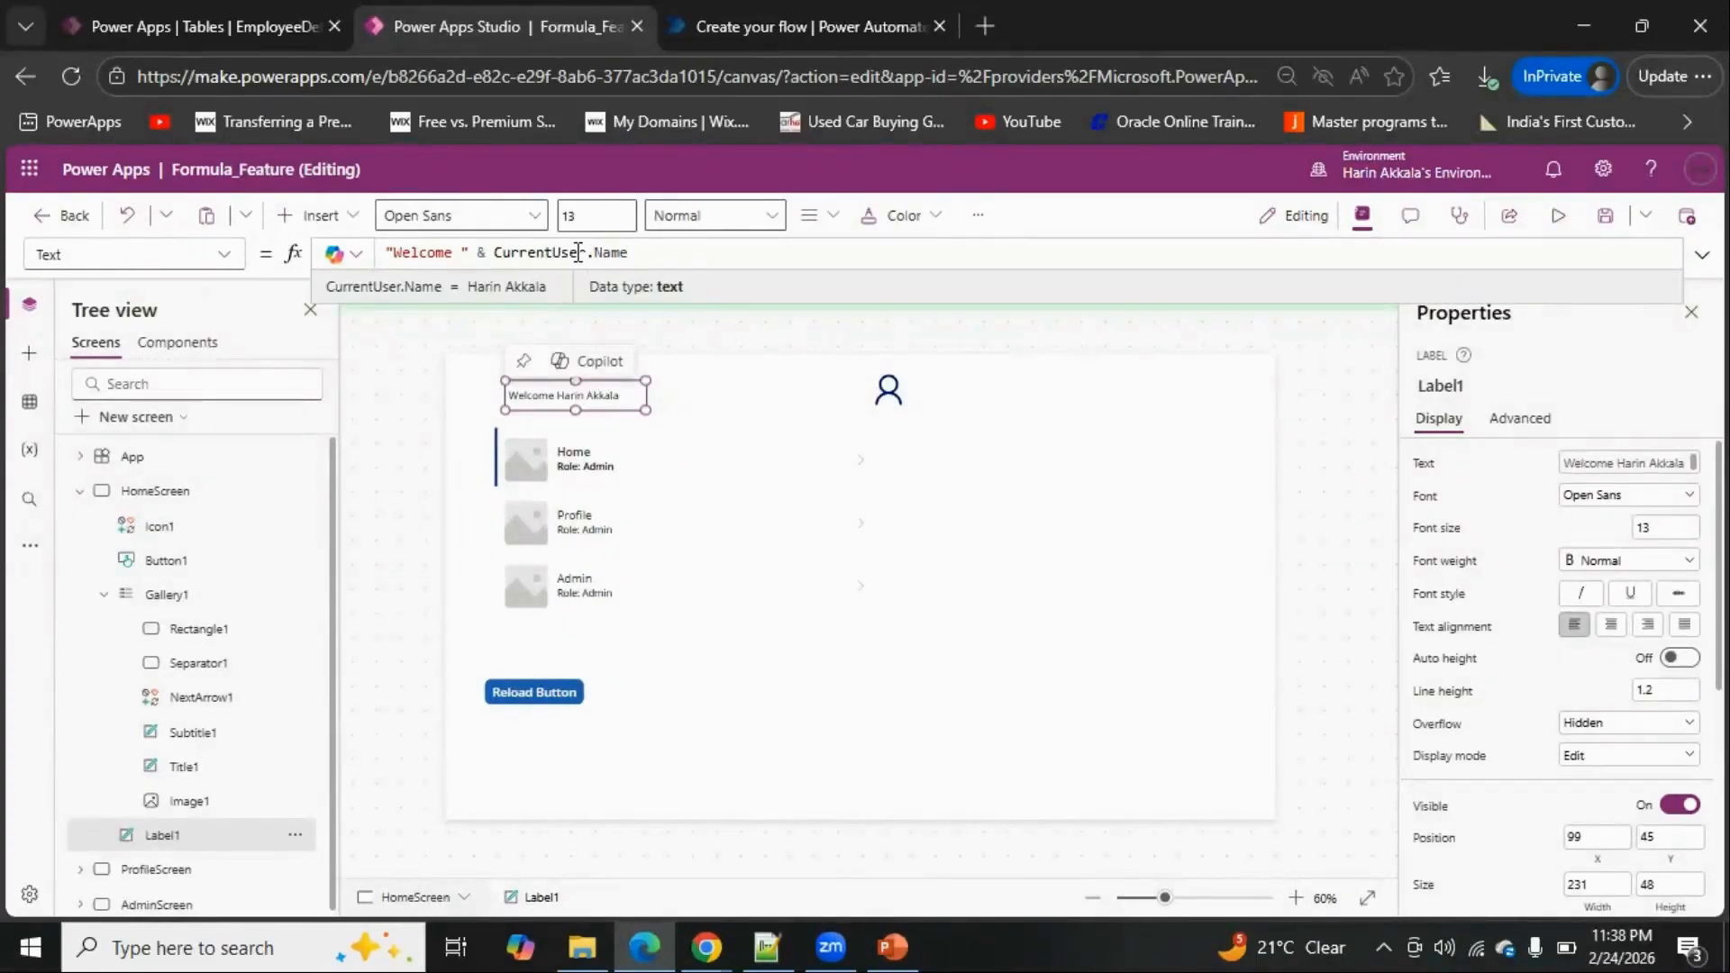
Inspect the person icon's Visible formula, then open the App's Formulas property in the expanded formula editor
left_click(887, 396)
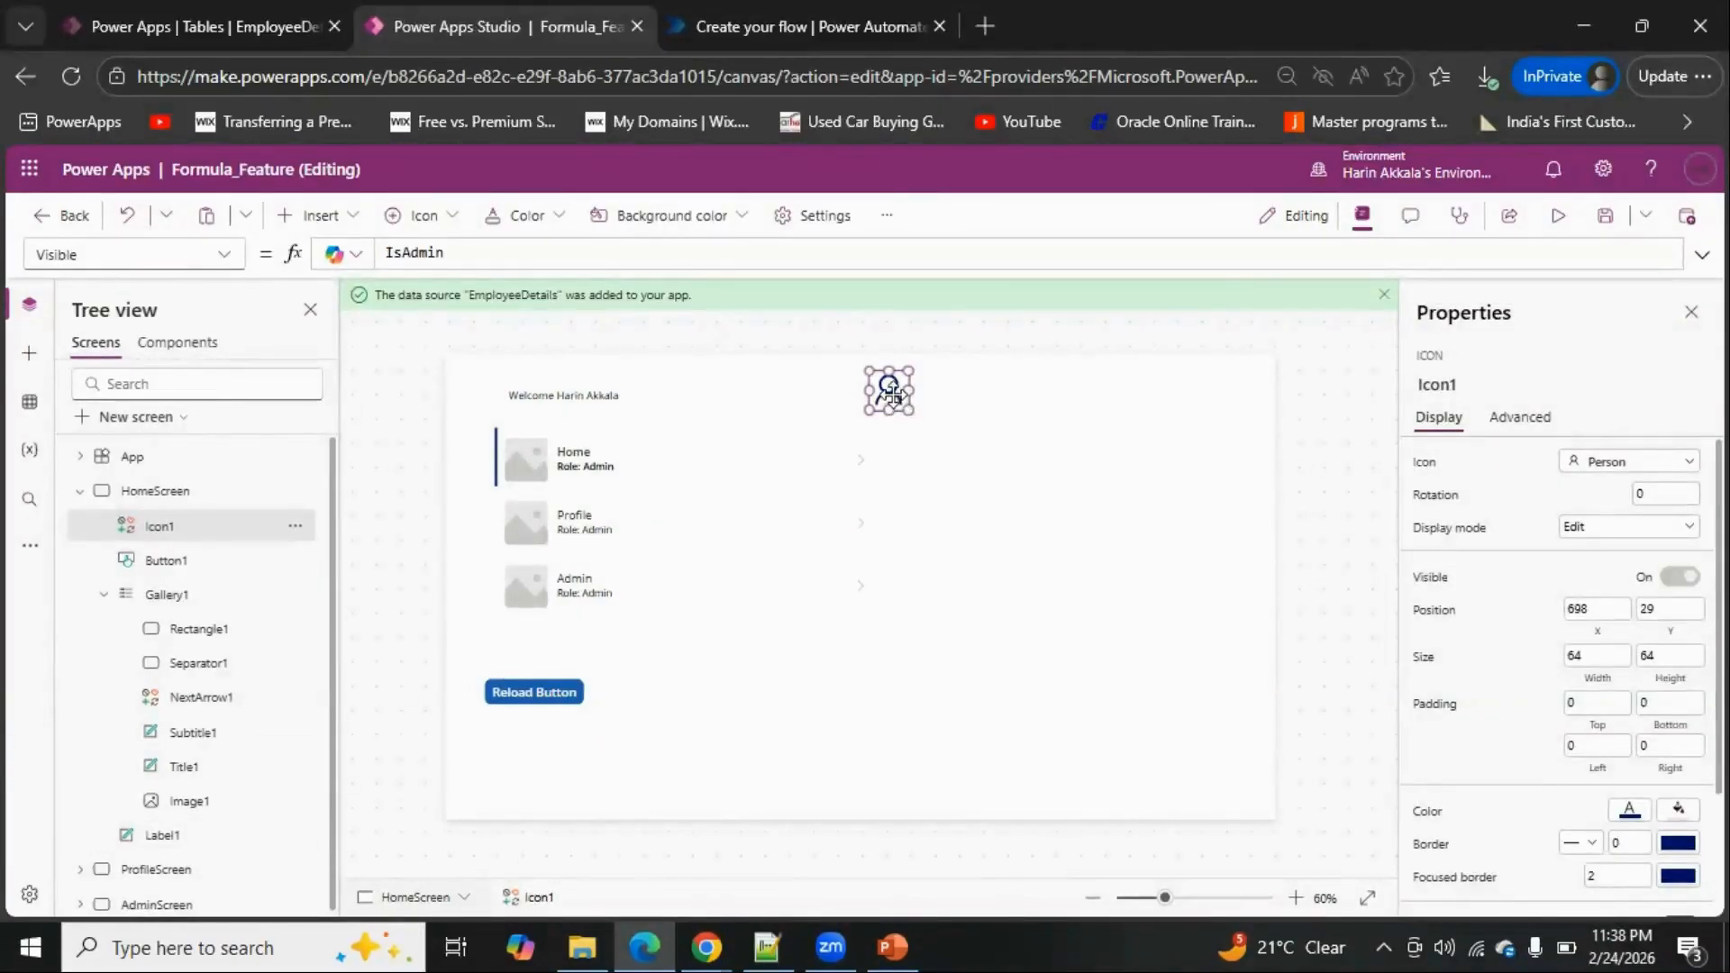
left_click_drag(458, 255, 363, 252)
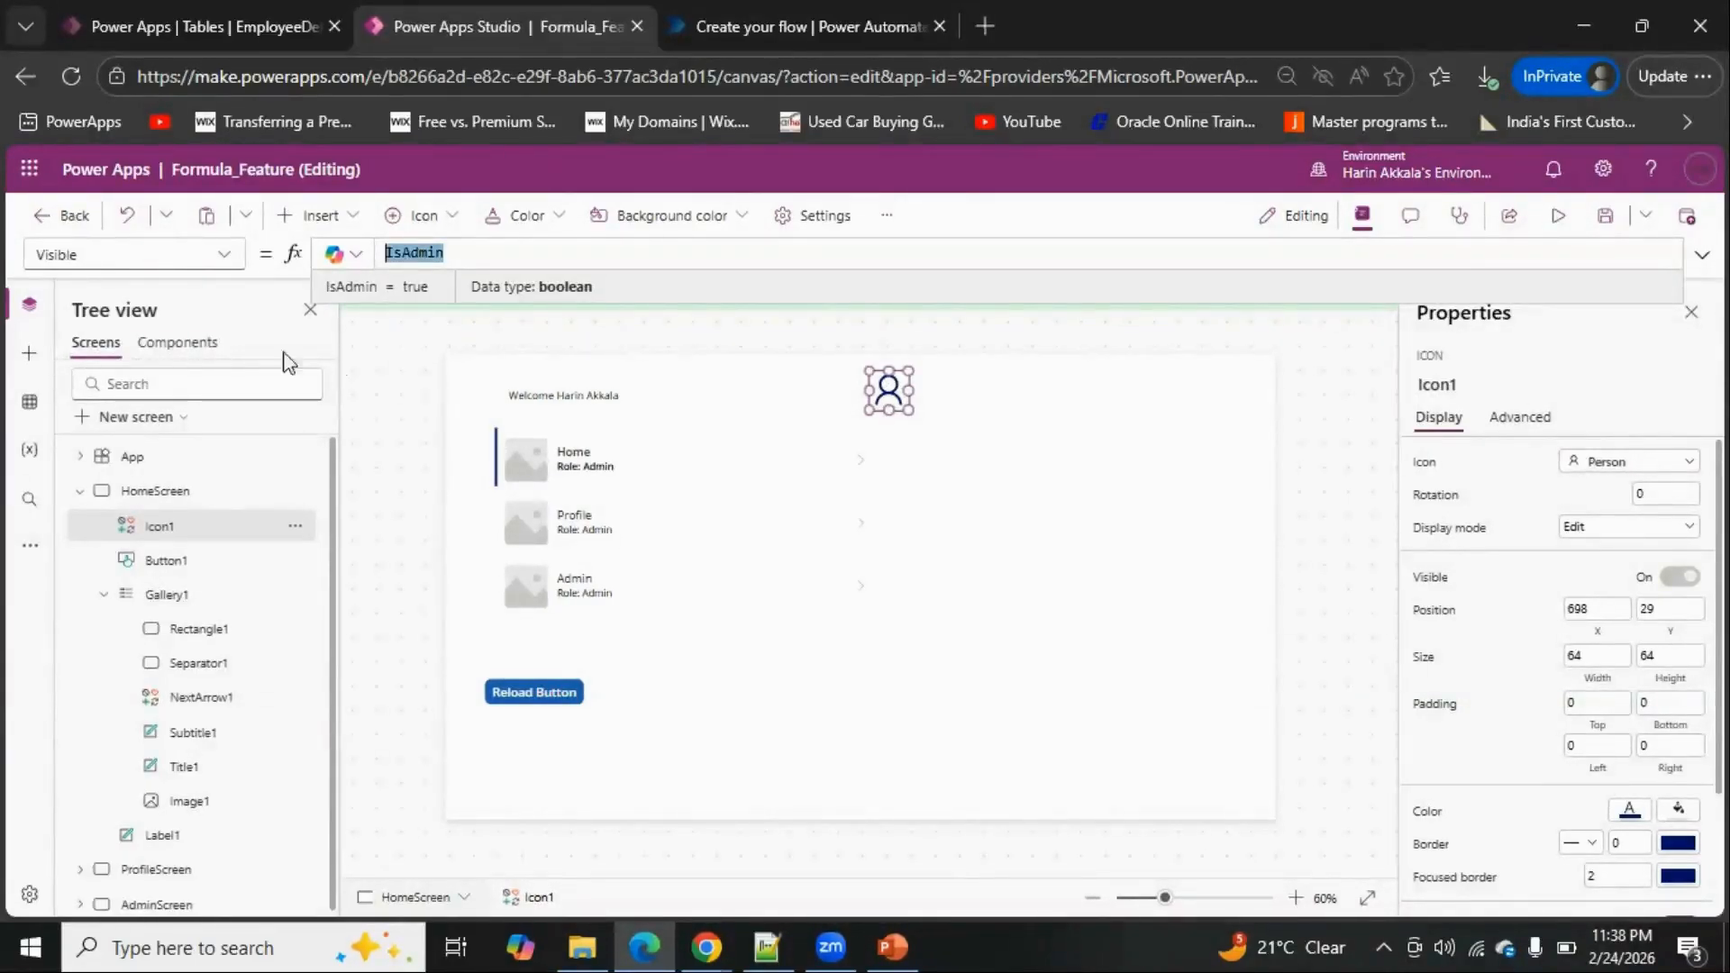
left_click(208, 453)
left_click(224, 255)
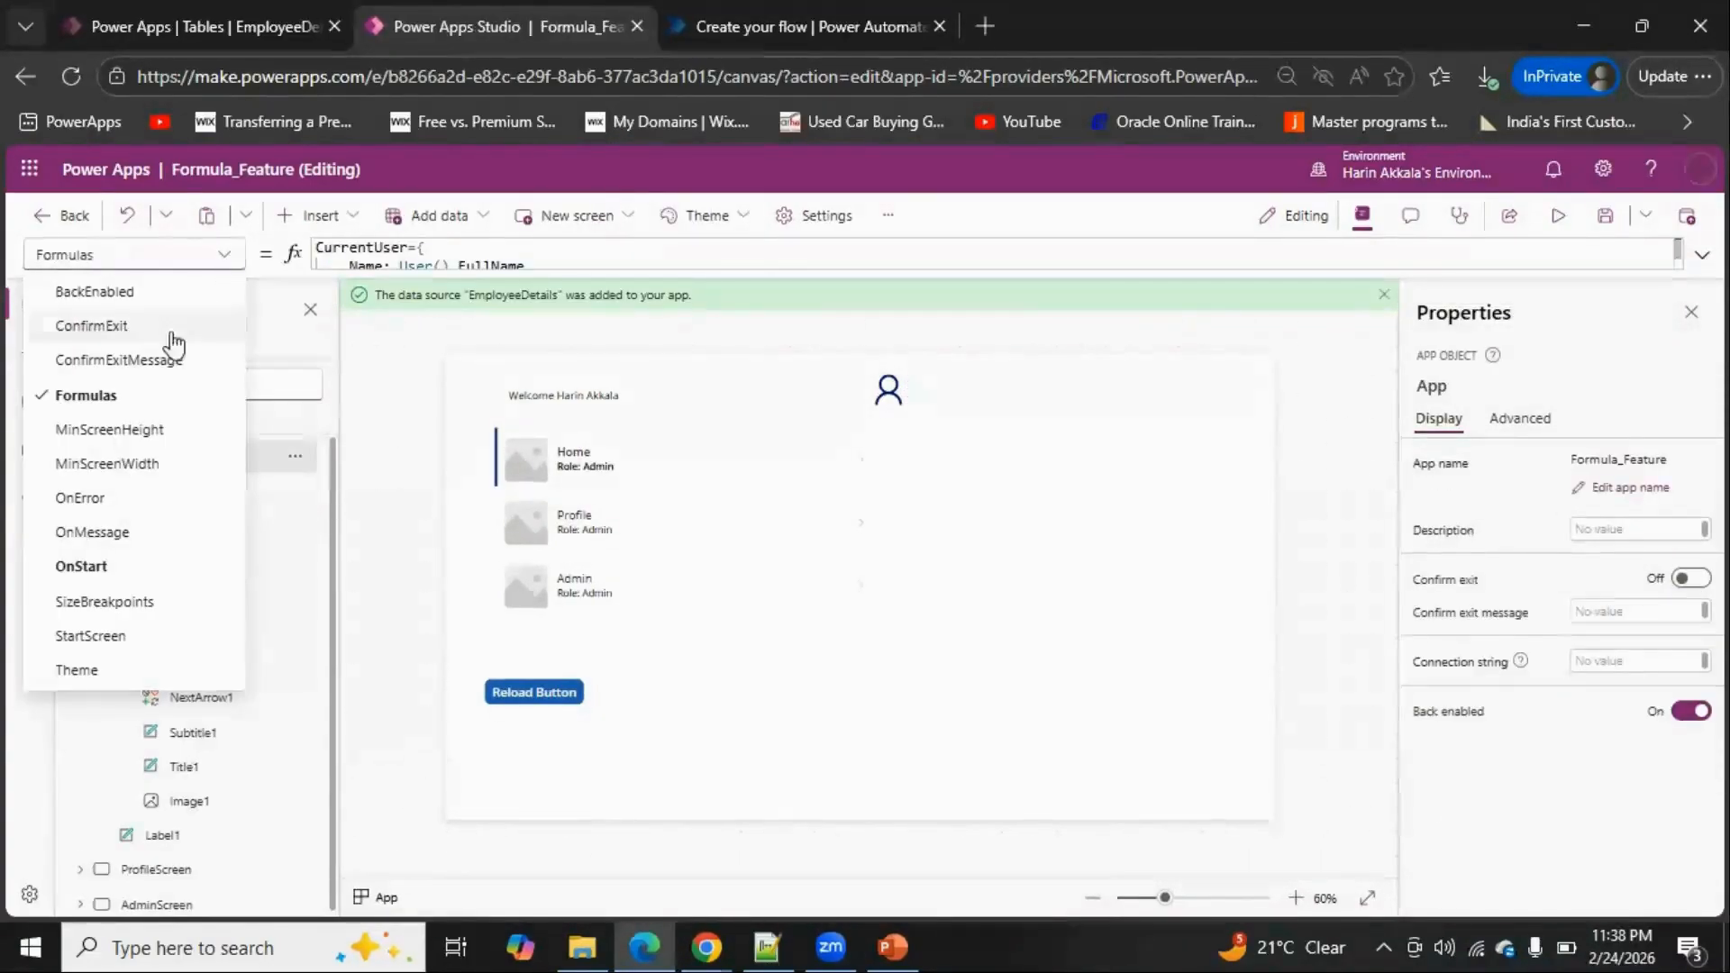
left_click(136, 394)
left_click(1701, 255)
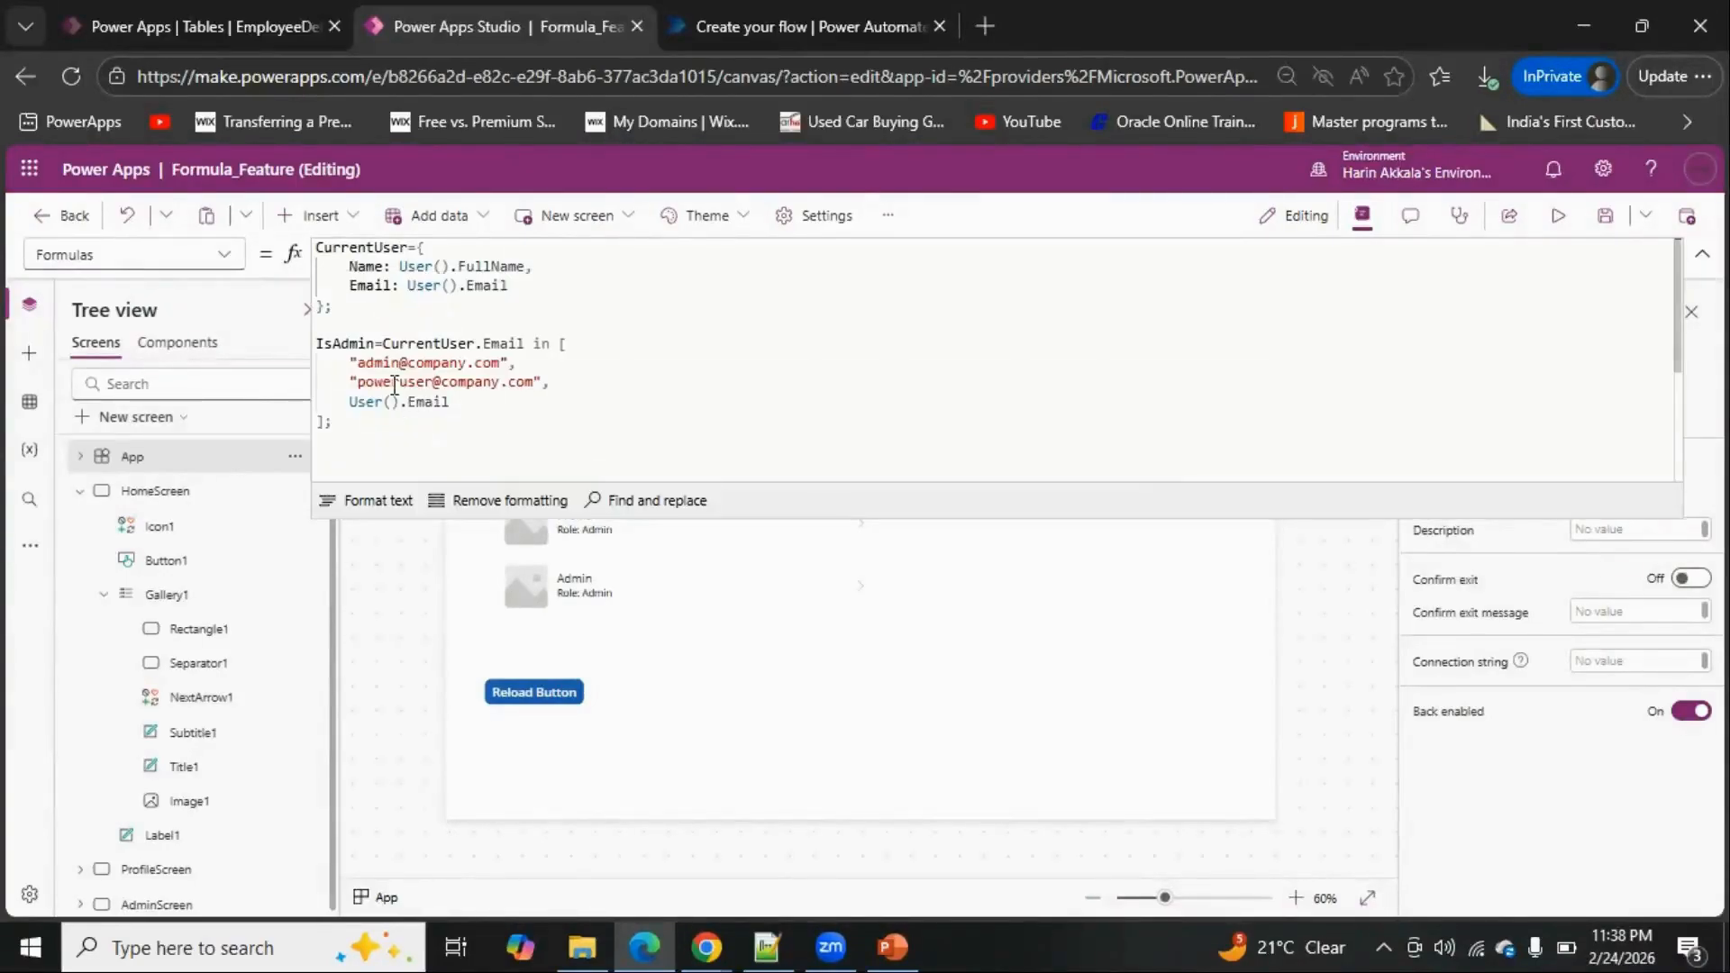
Examine how IsAdmin checks CurrentUser.Email against its email list, then recheck the person icon's Visible formula
double_click(345, 343)
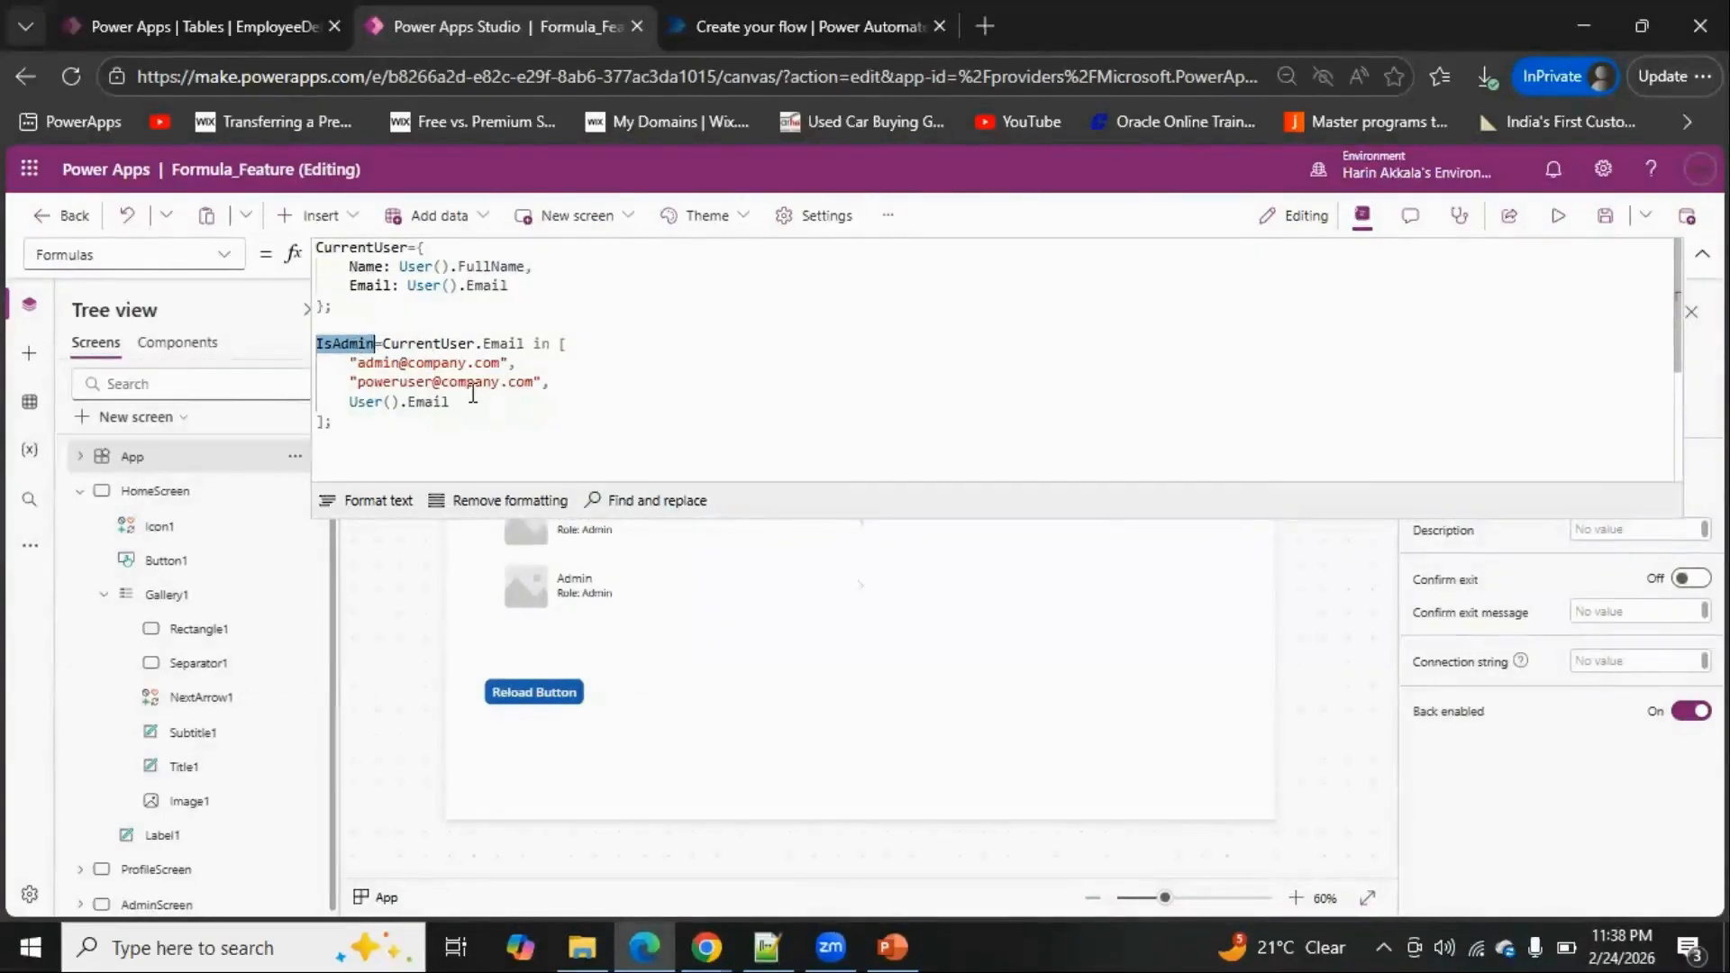
left_click_drag(383, 344, 521, 341)
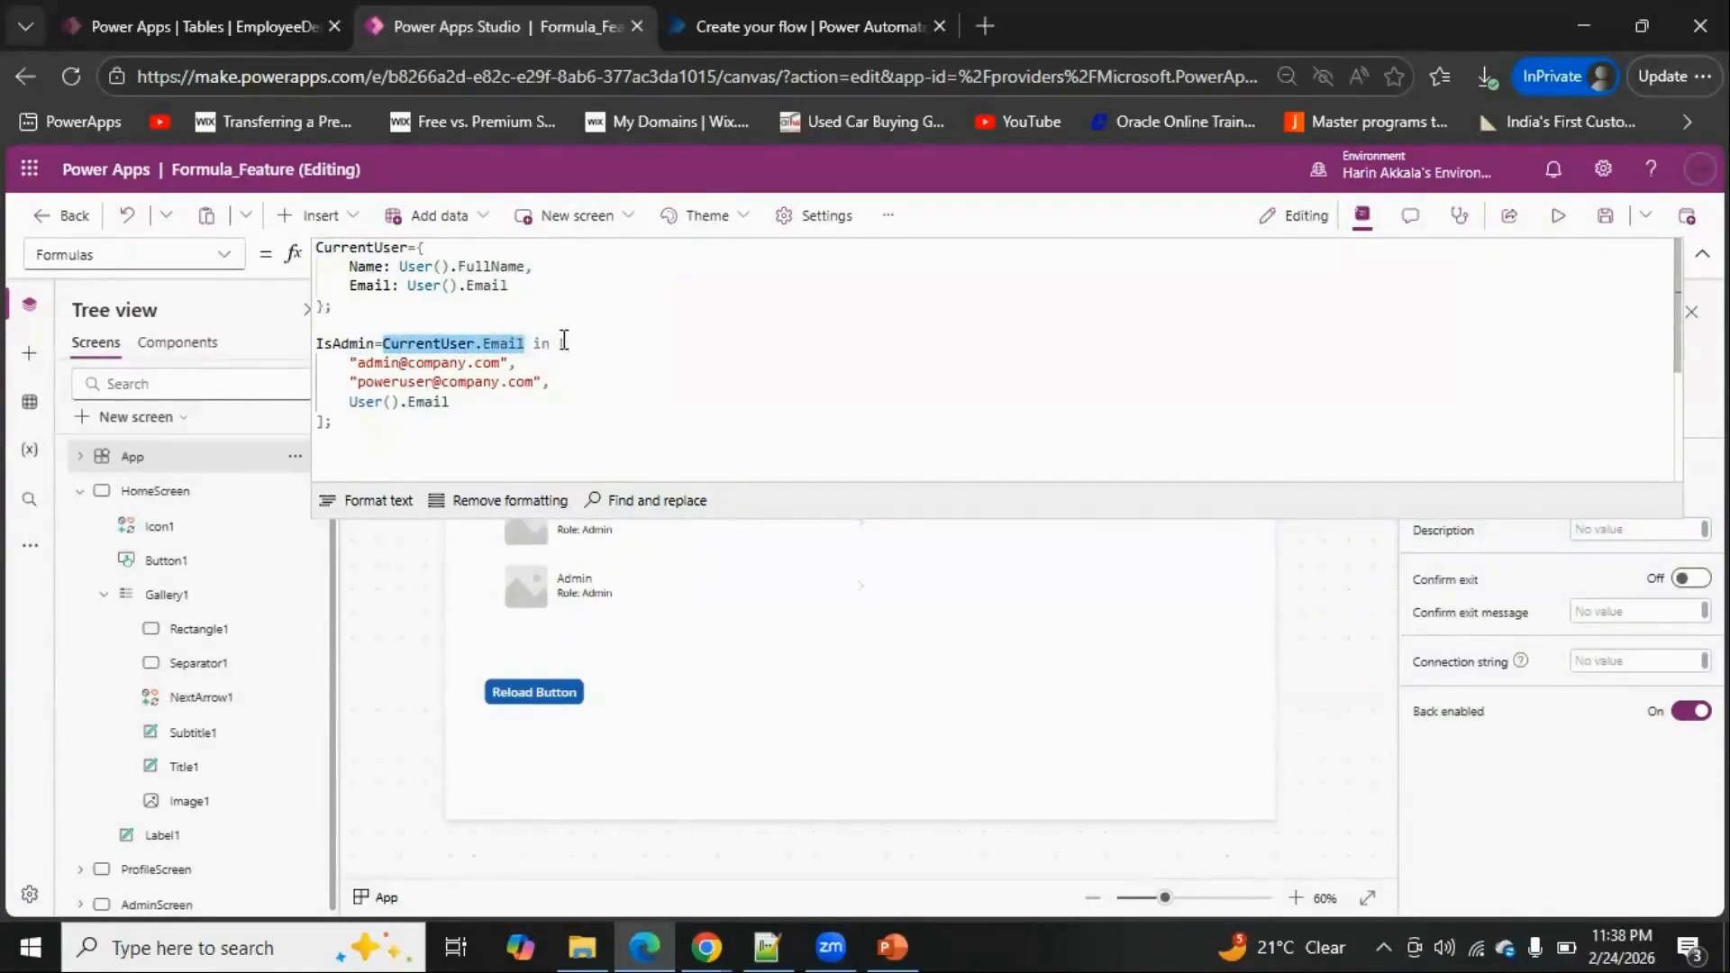
left_click(564, 341)
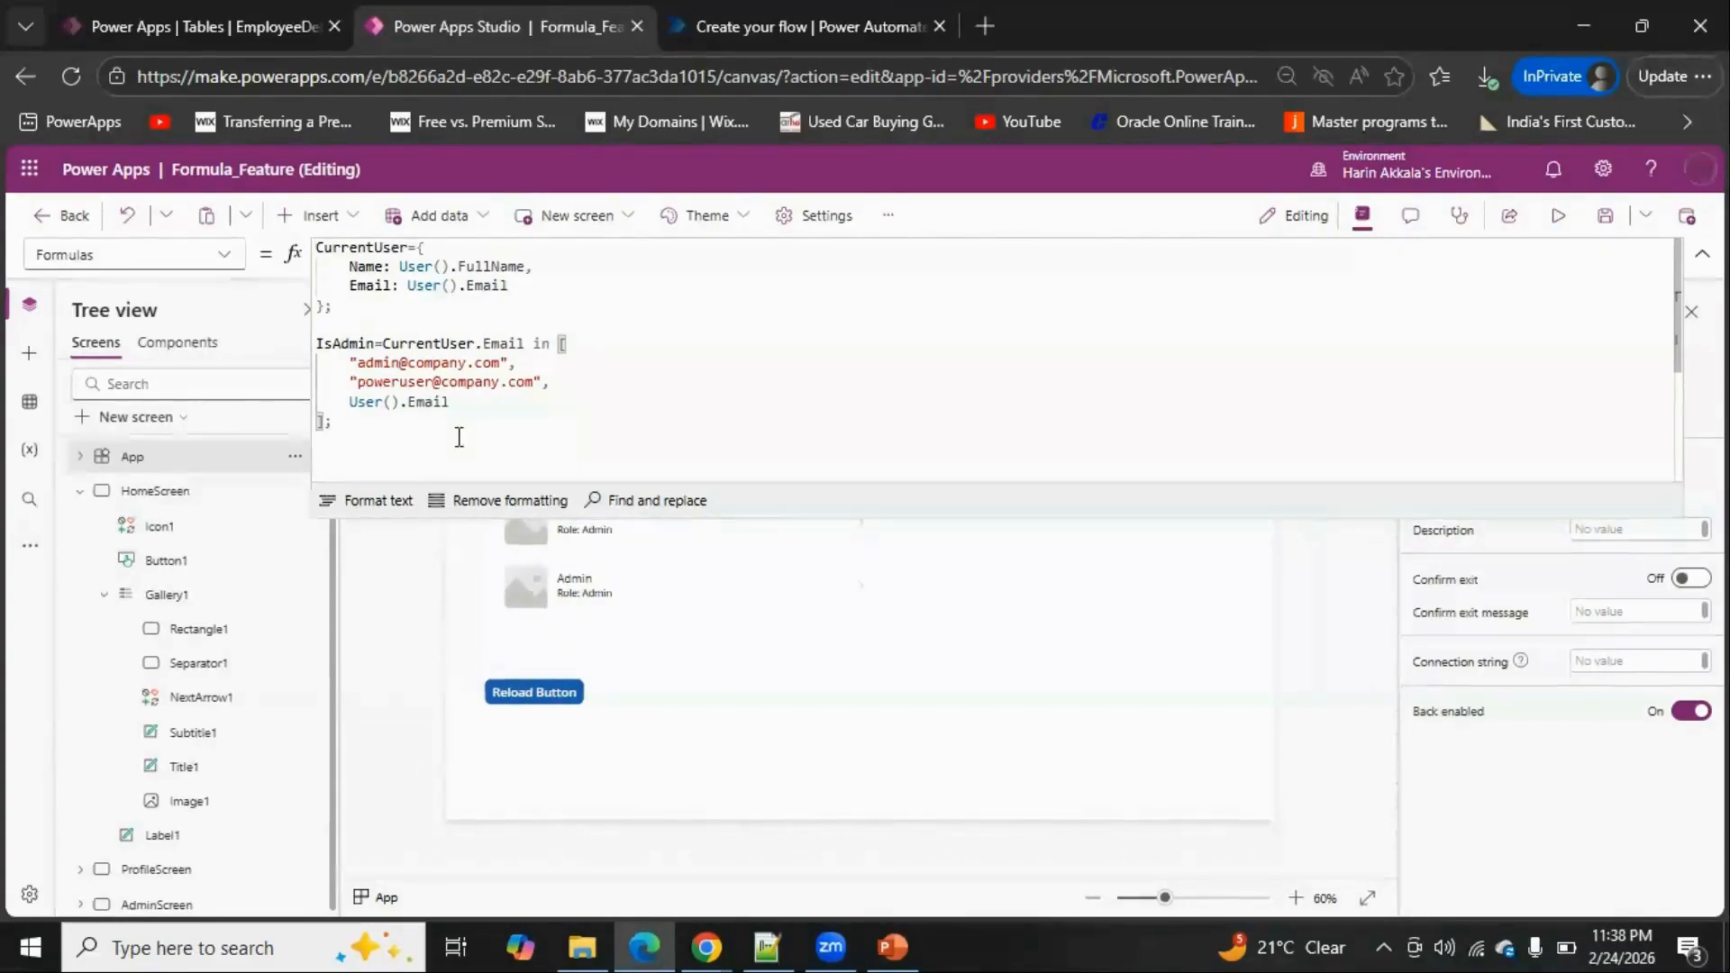
left_click_drag(450, 401, 342, 362)
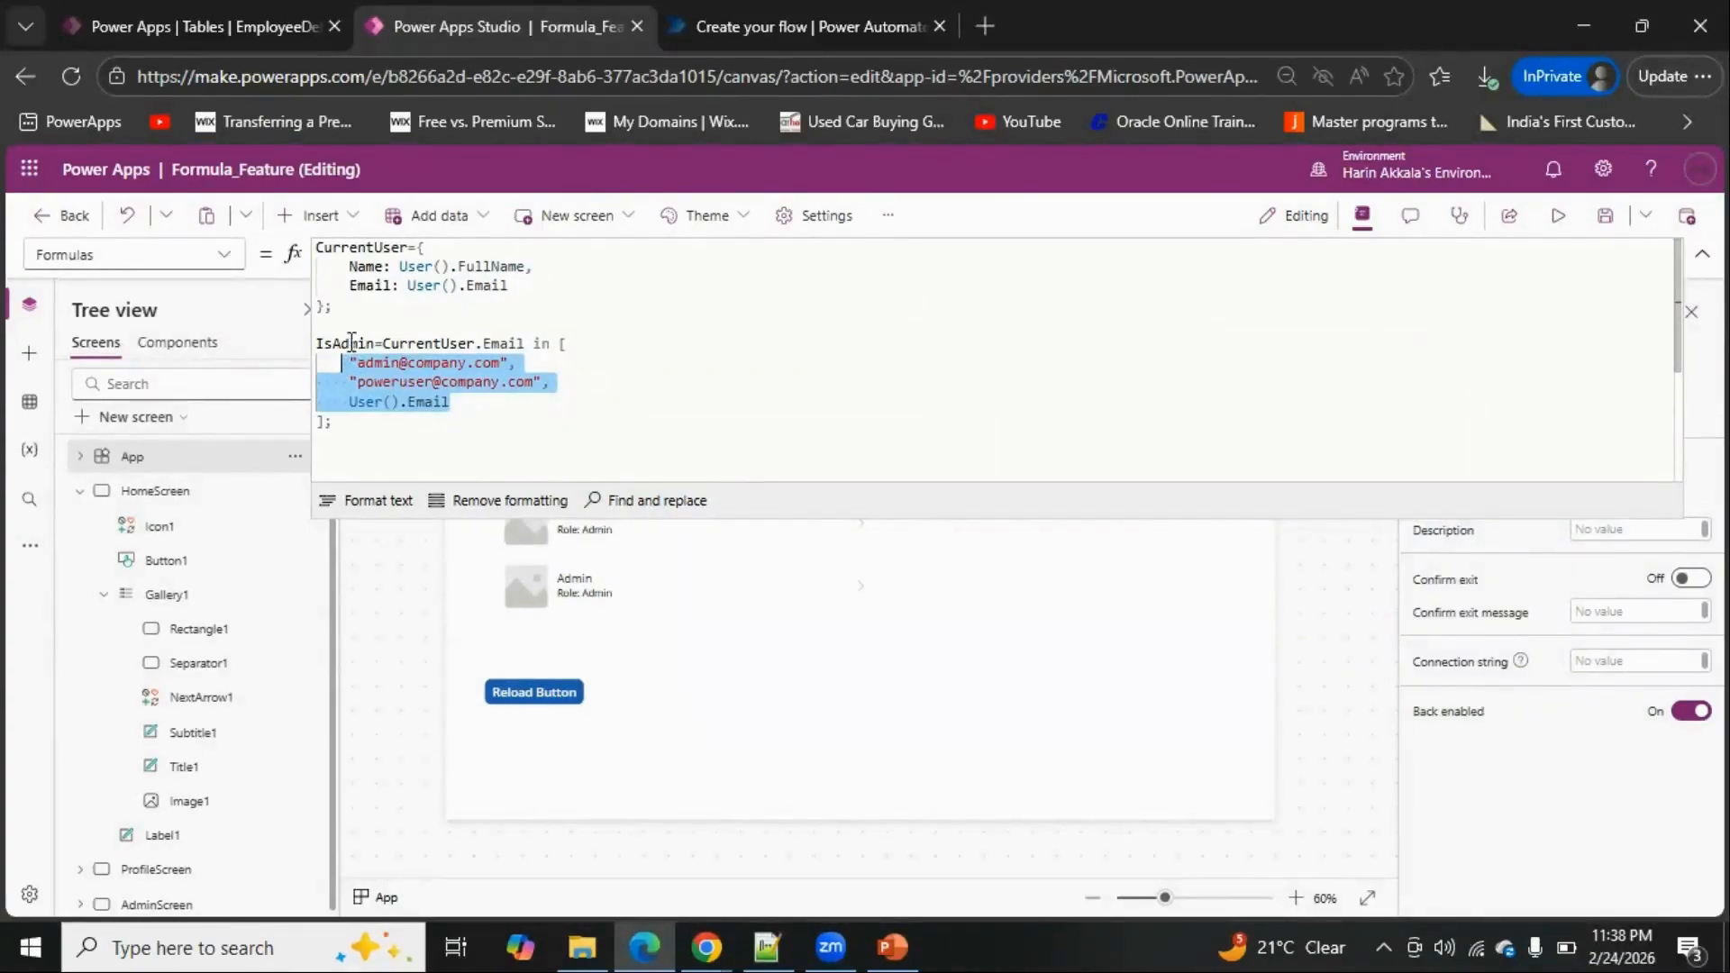
left_click(1701, 254)
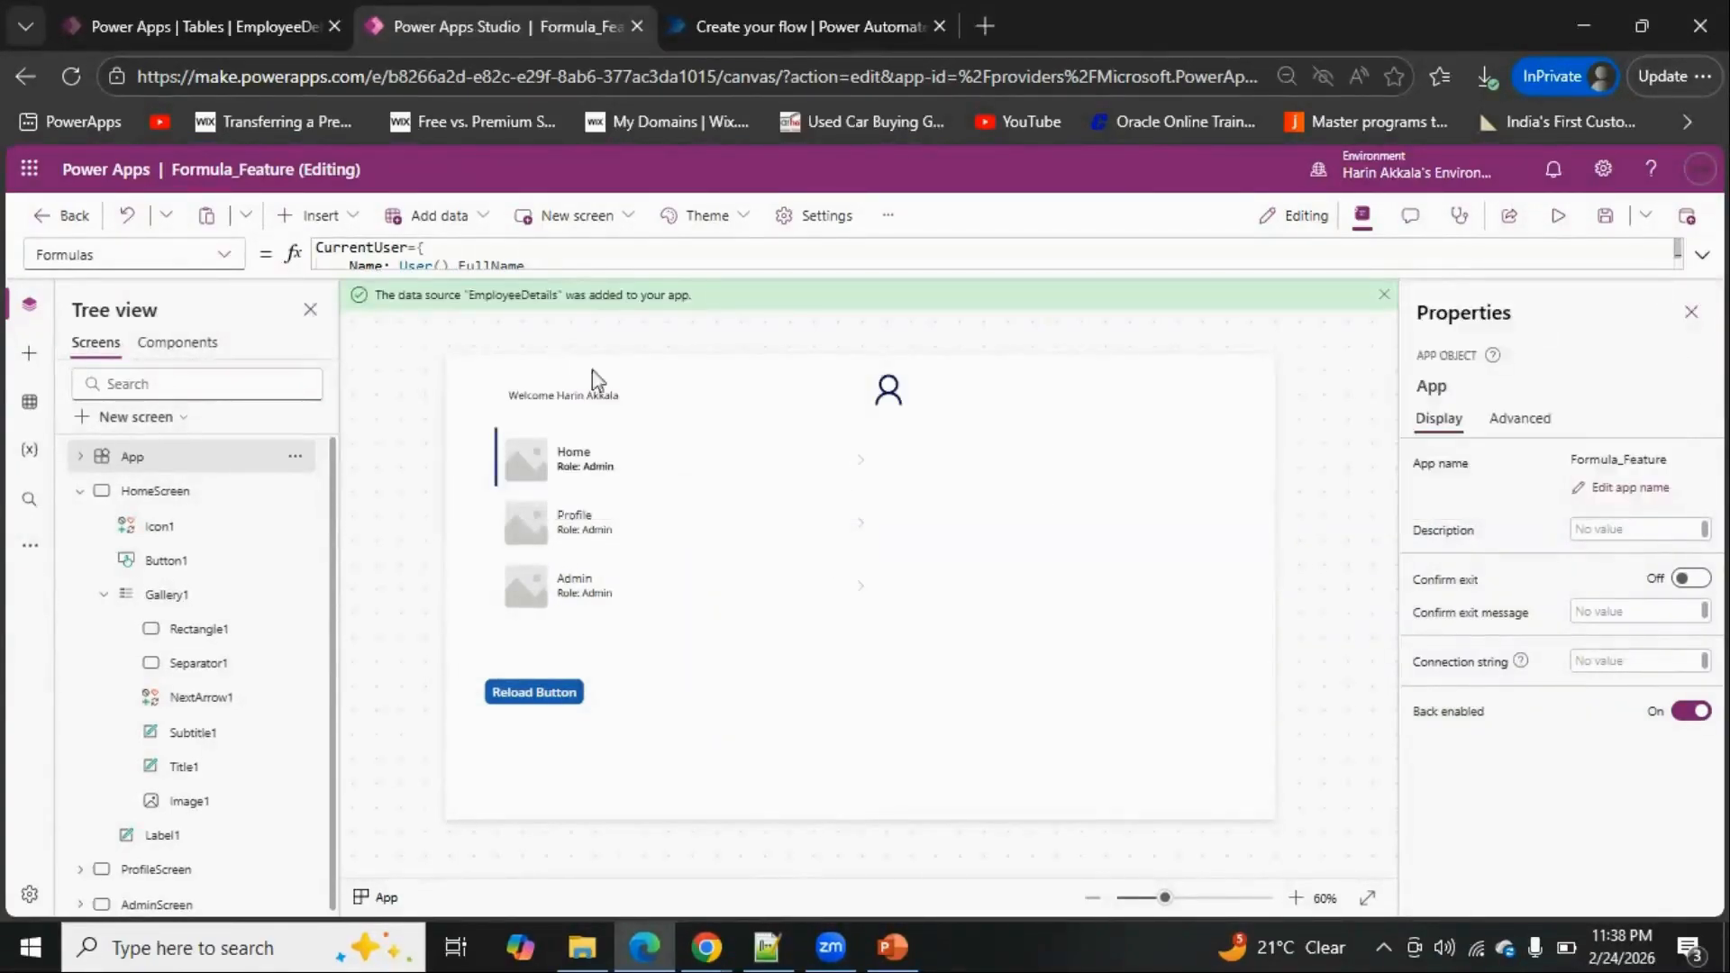
left_click(890, 396)
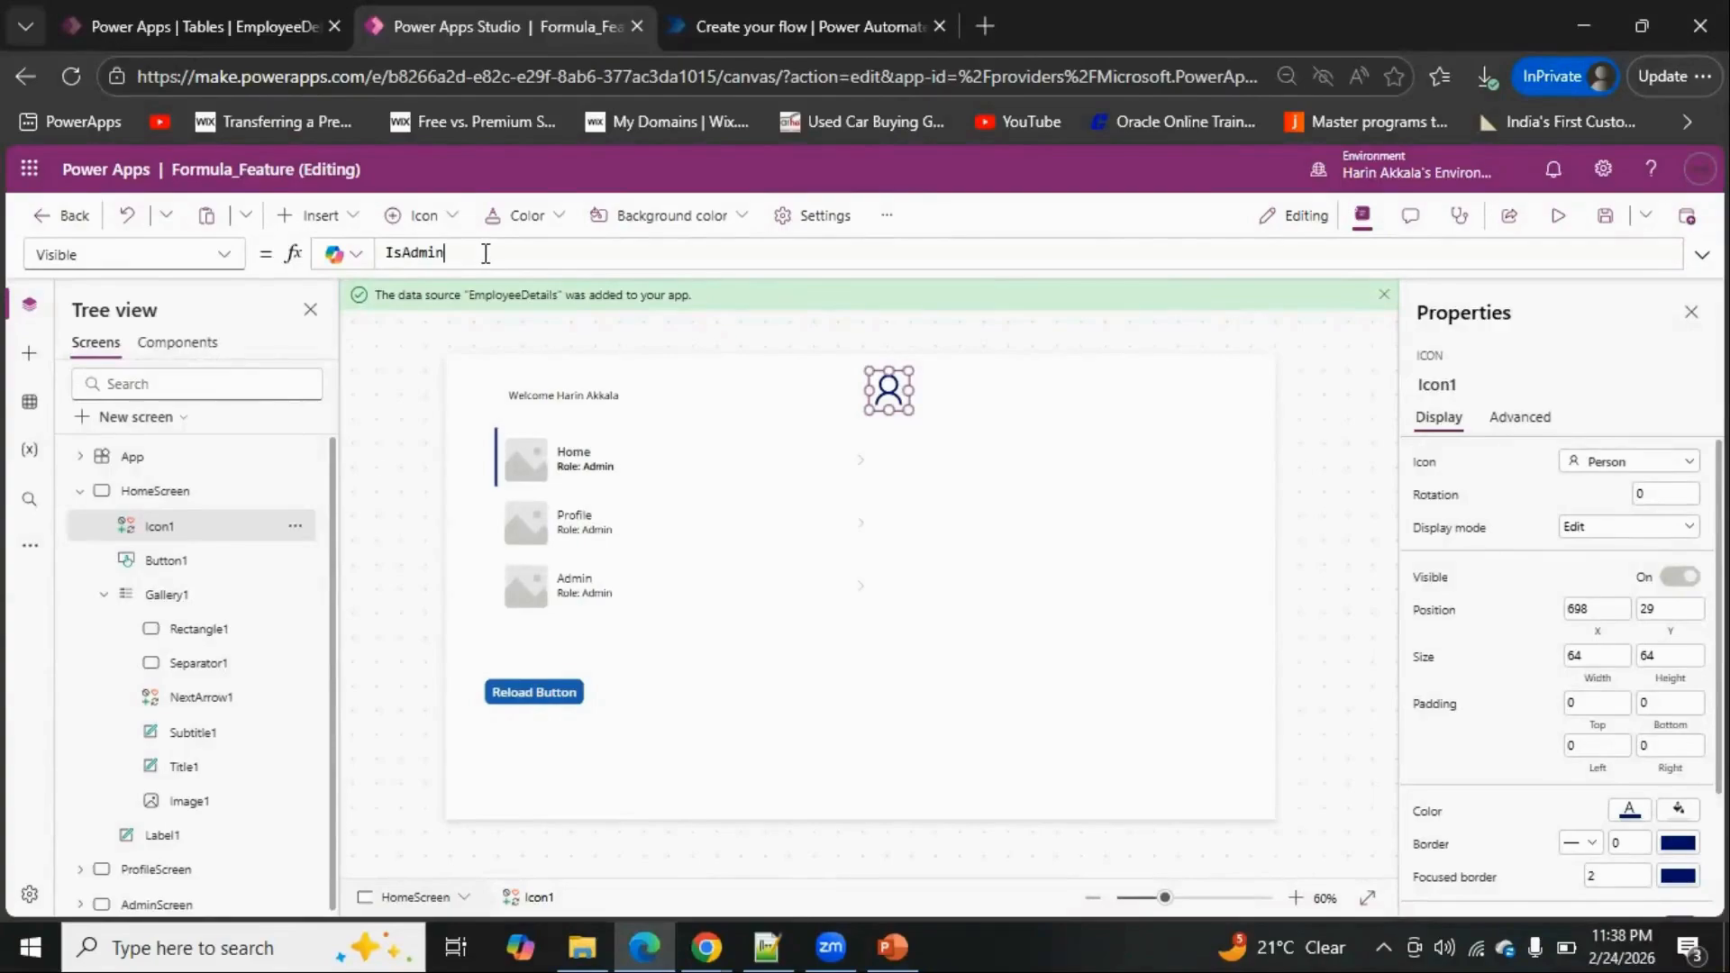
double_click(390, 254)
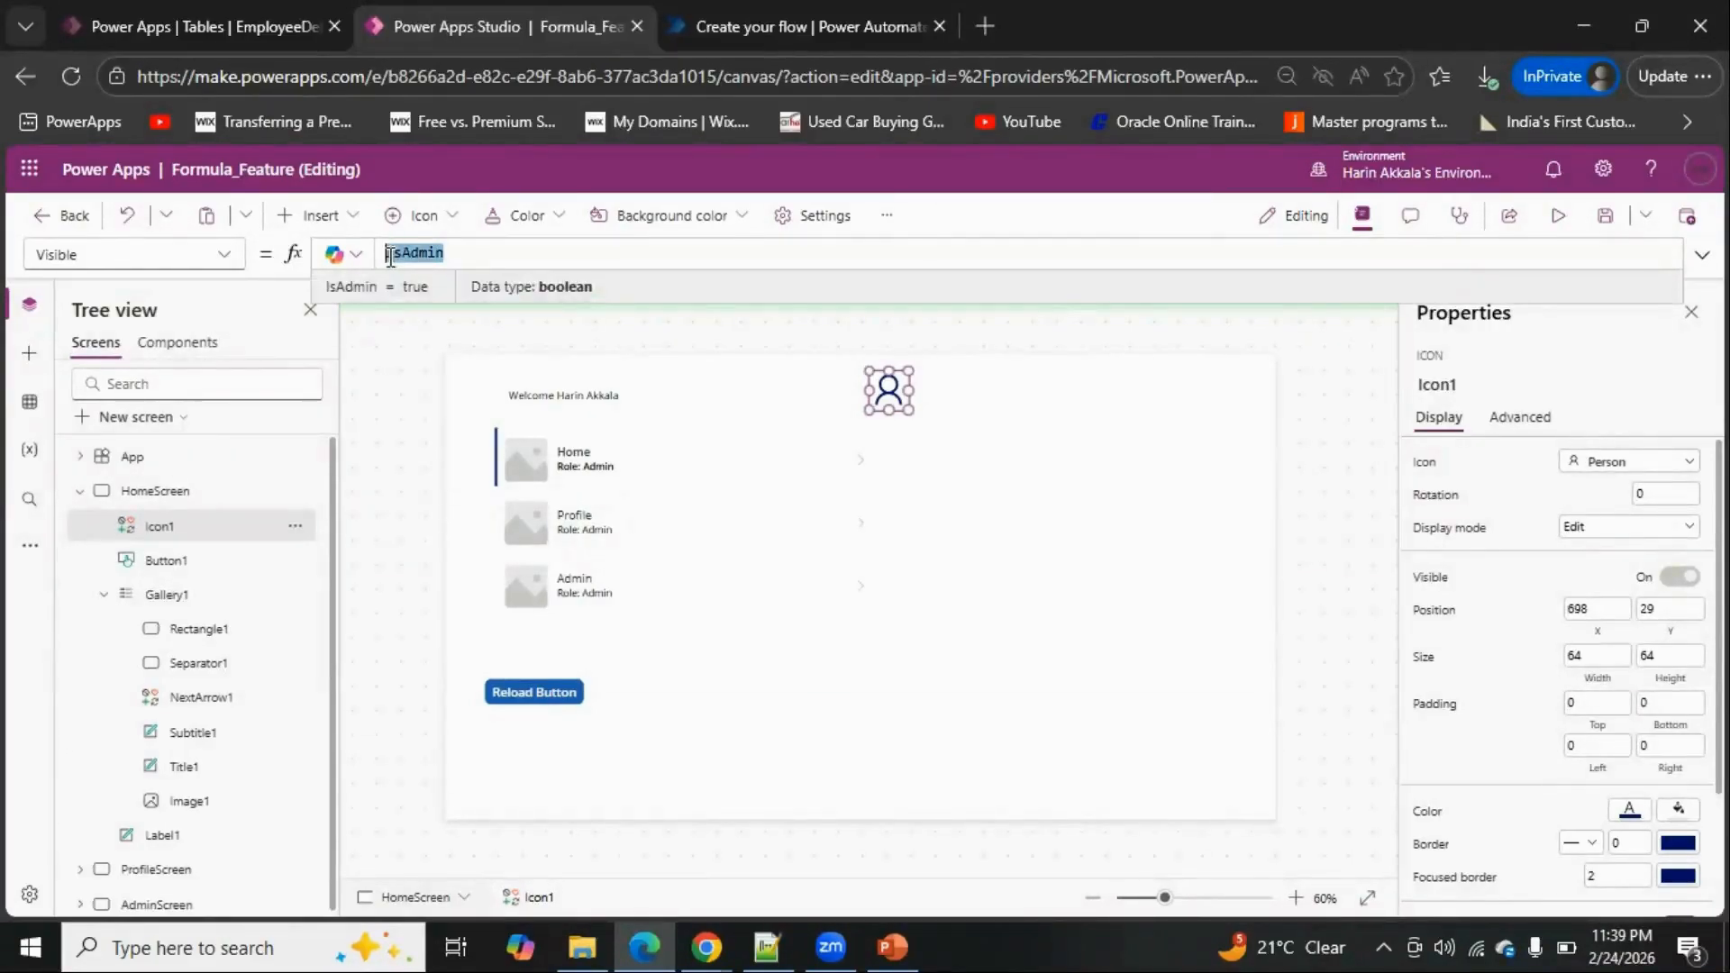
Remove User().Email and its preceding comma from the IsAdmin list in the App's Formulas, then collapse the formula editor
left_click(134, 457)
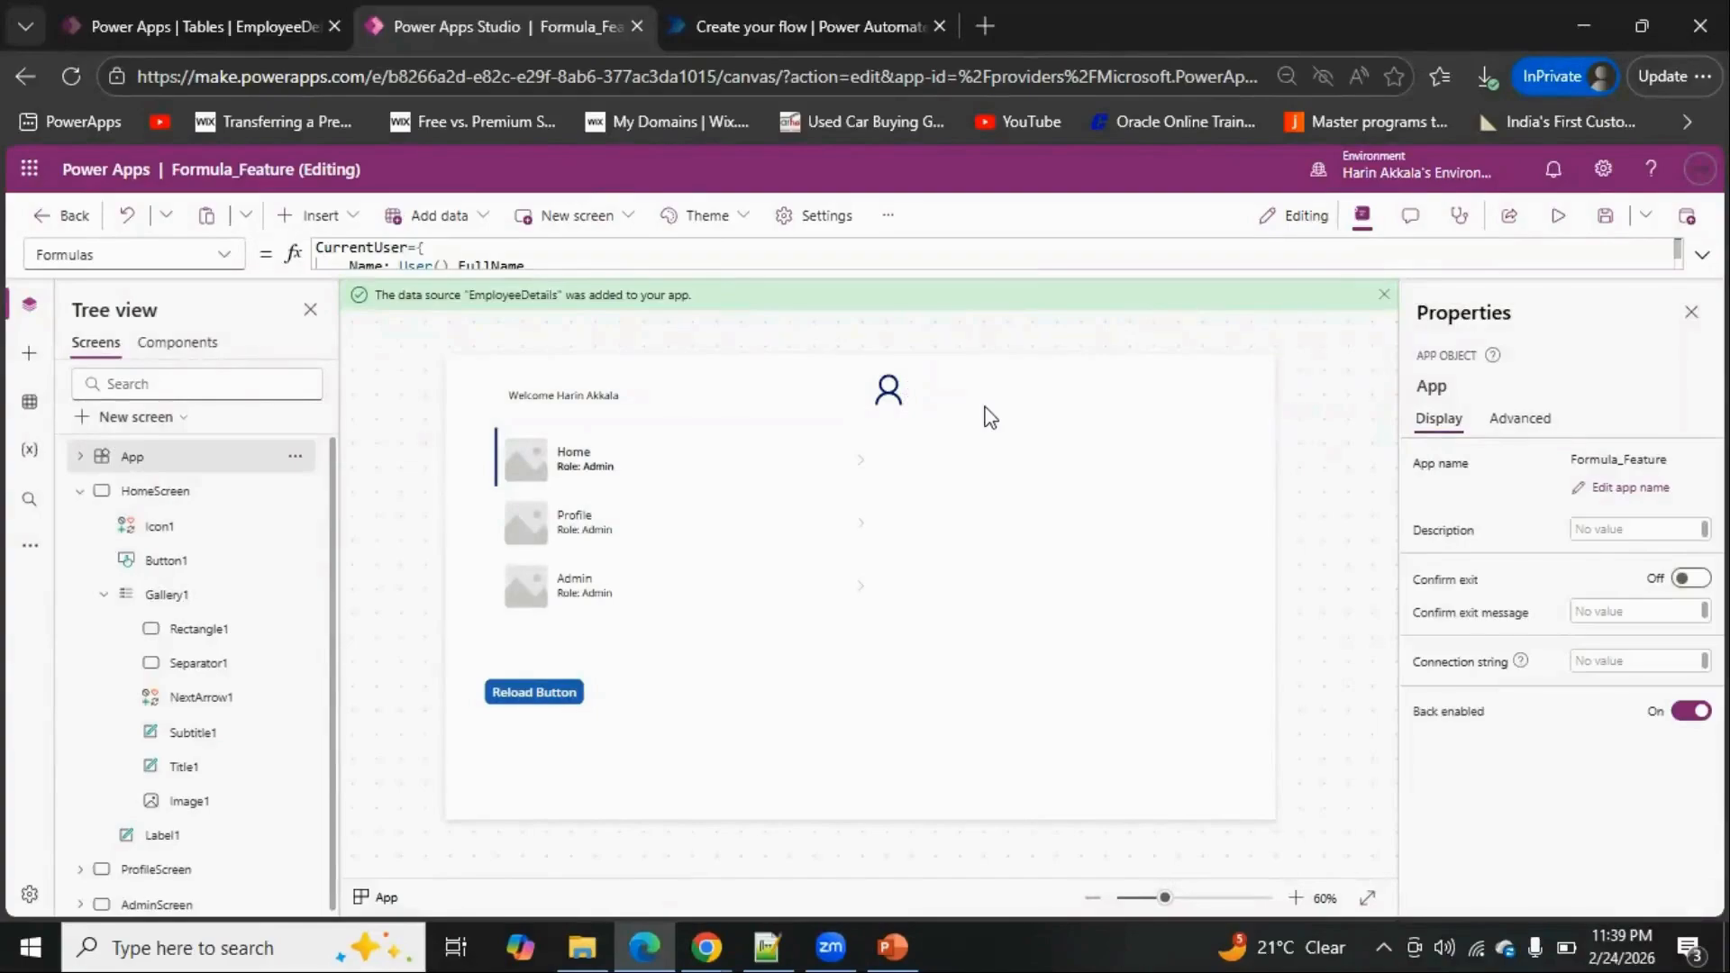
left_click(1702, 254)
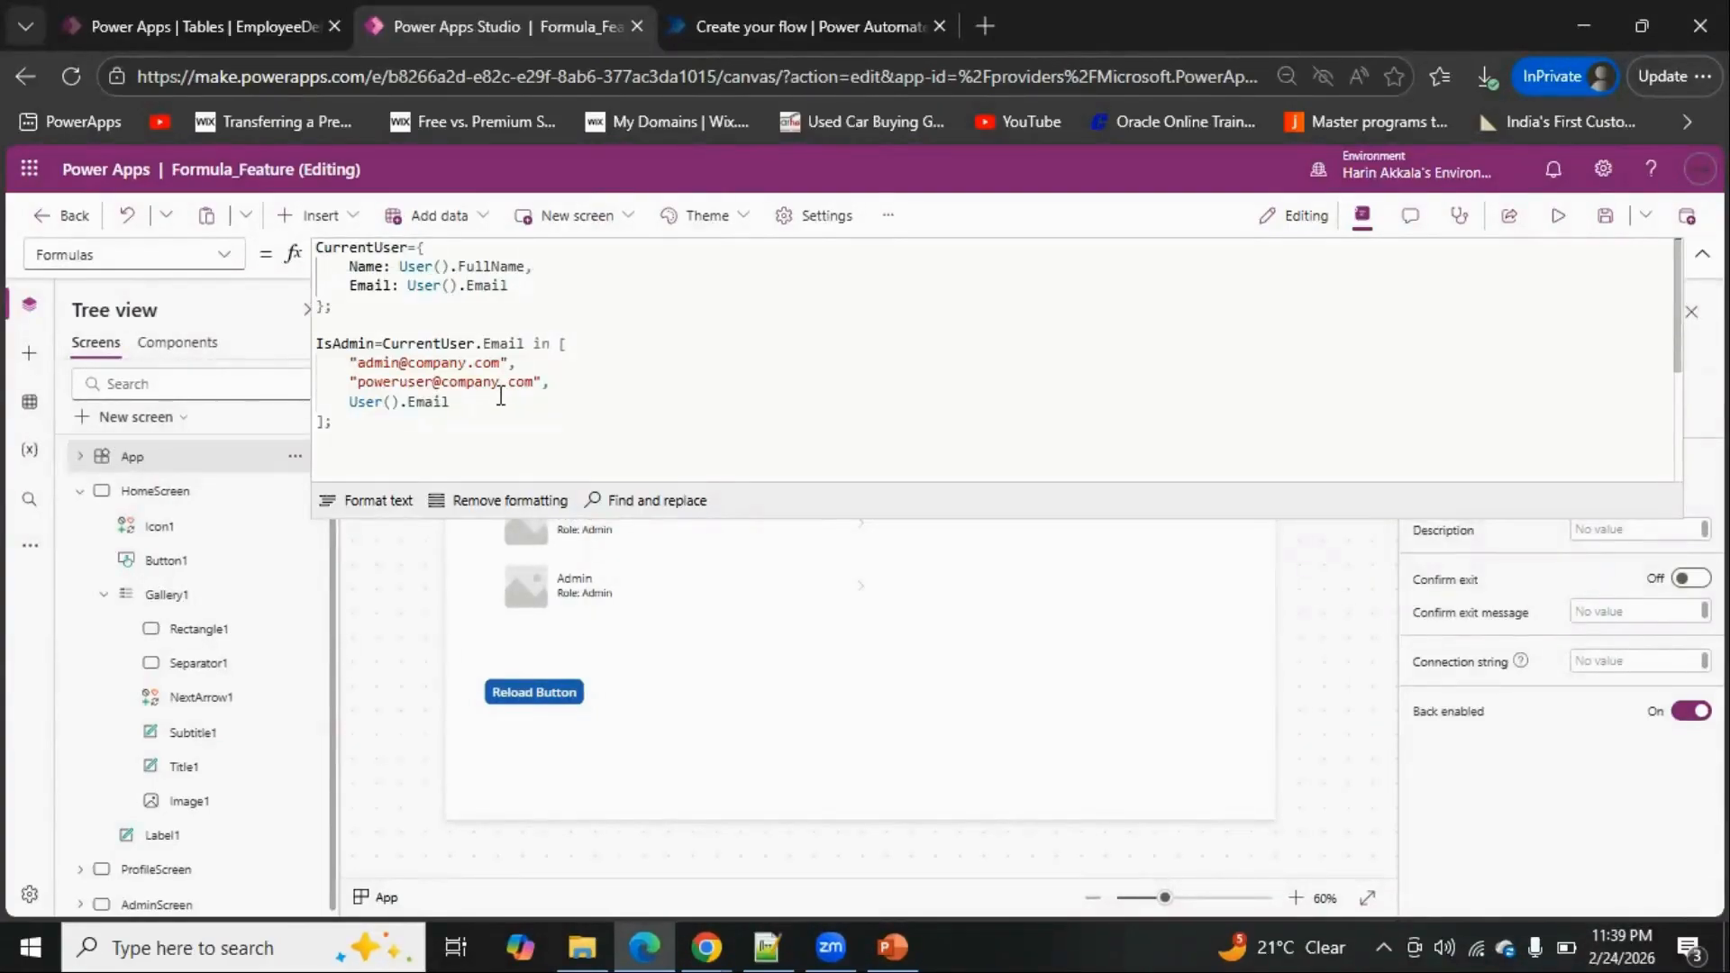
left_click_drag(495, 399, 542, 383)
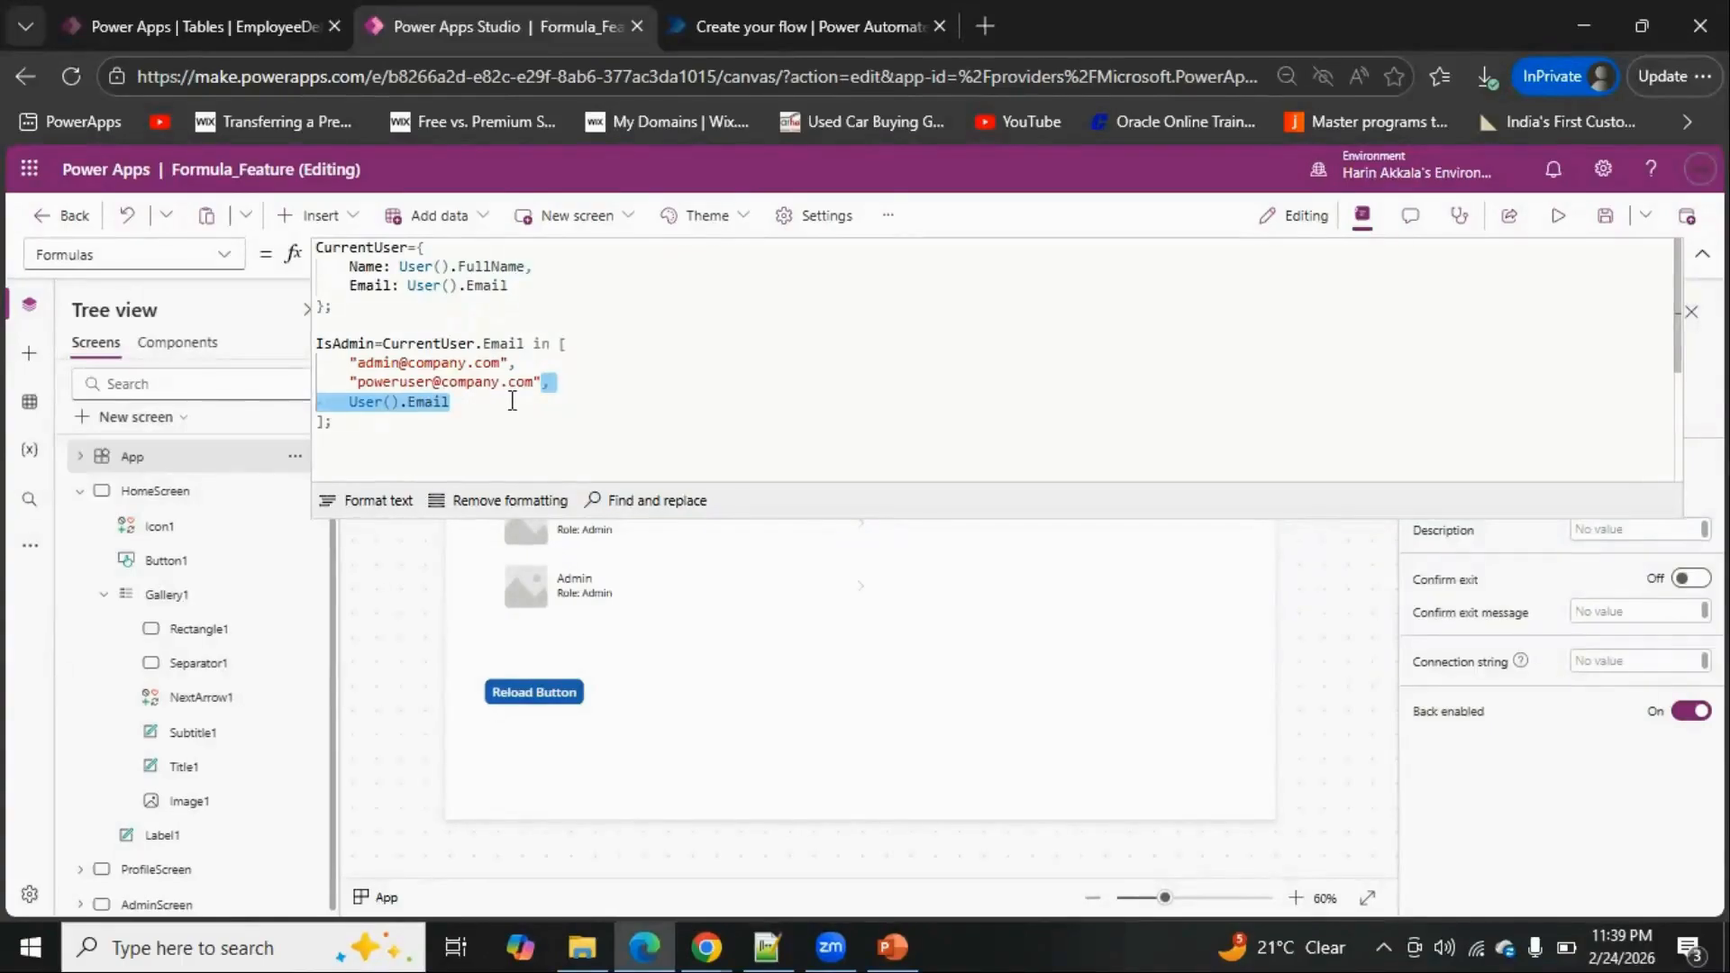
key("BackSpace")
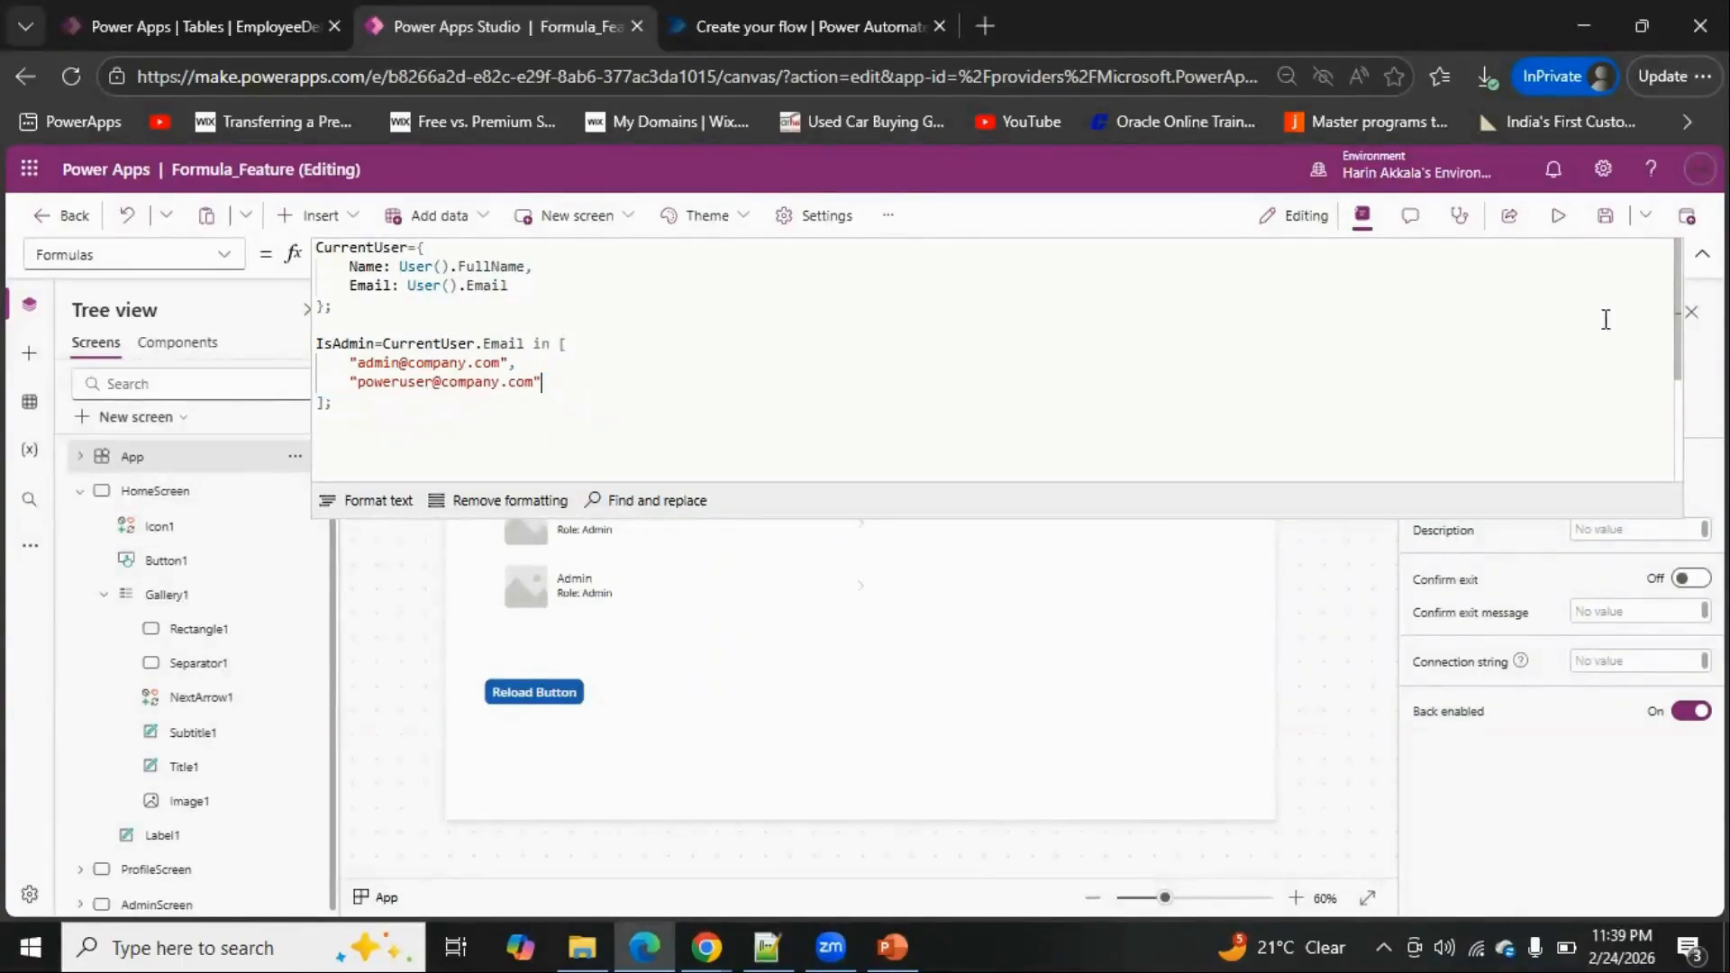
left_click(1702, 254)
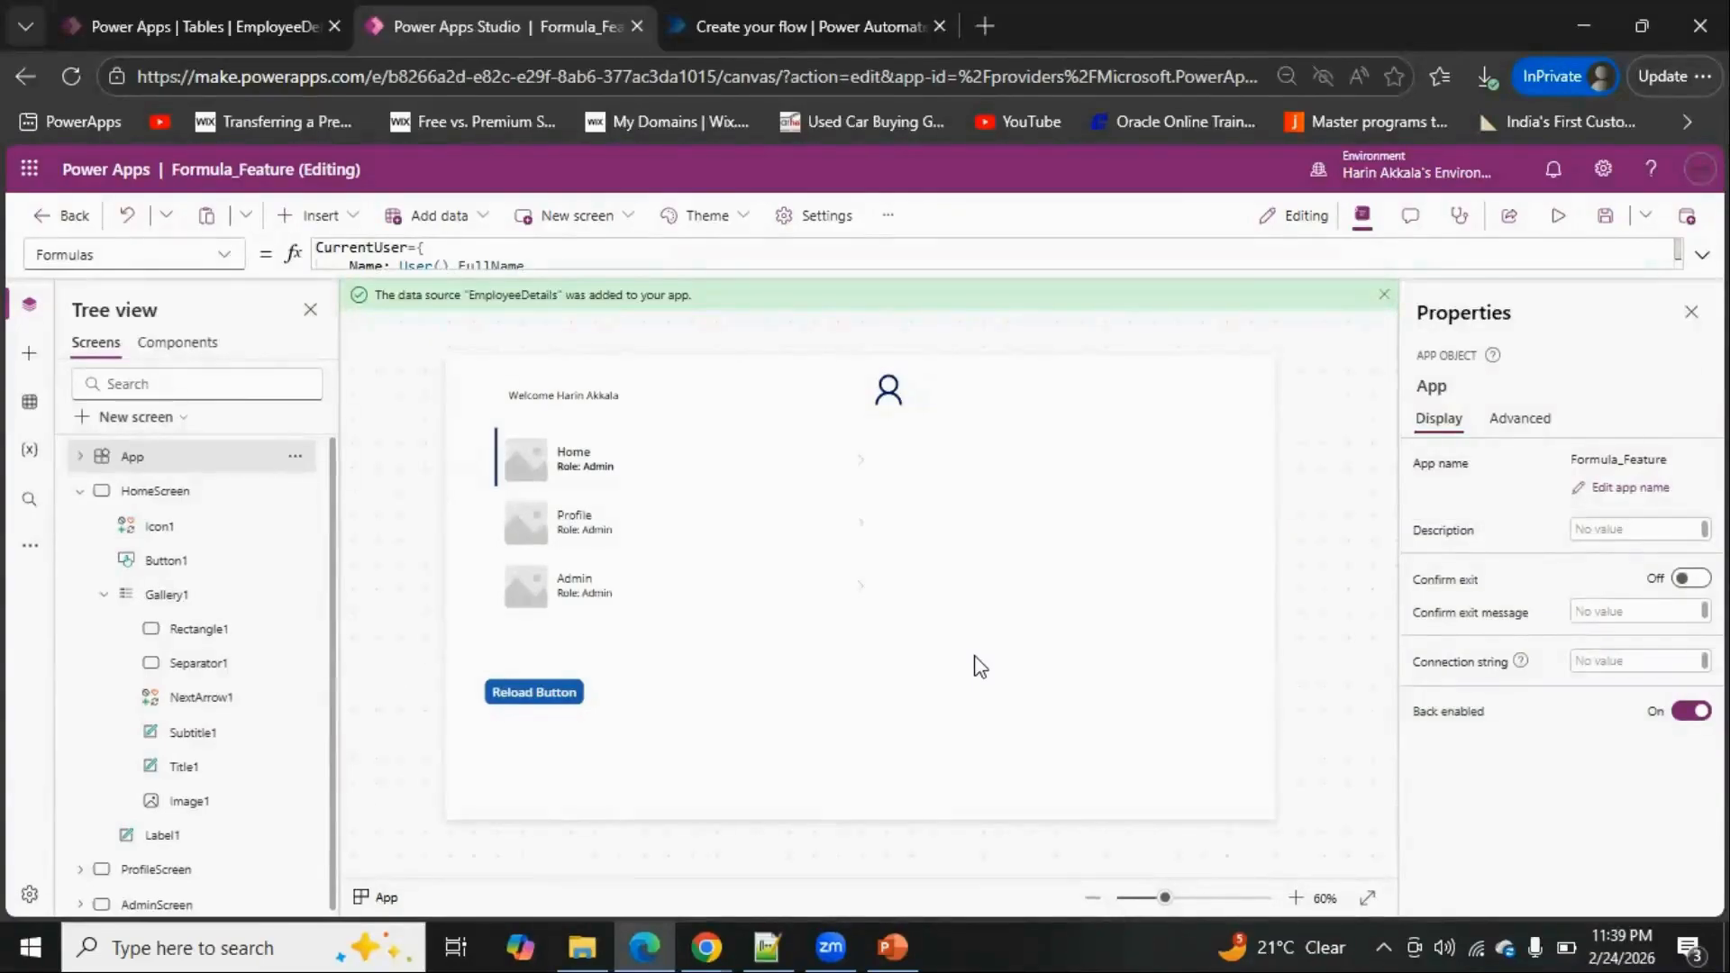
left_click(1702, 254)
left_click(1701, 254)
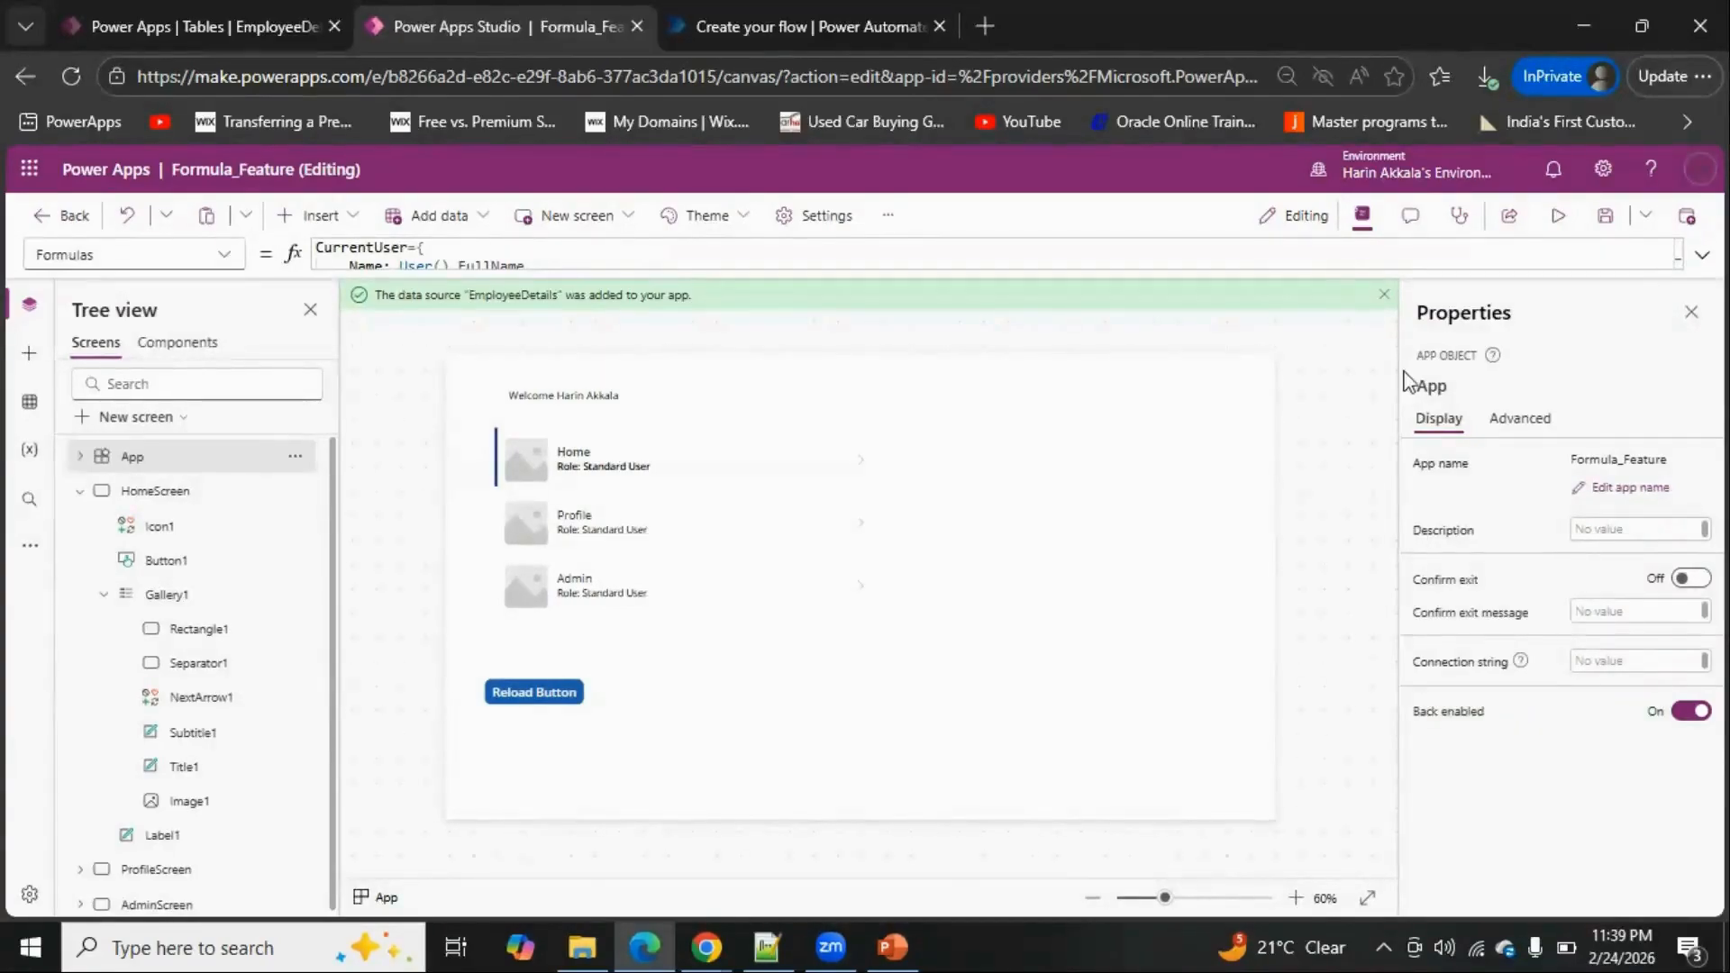
Add User().Email back as the third entry of the IsAdmin list in the App's Formulas, and collapse the editor
left_click(1702, 255)
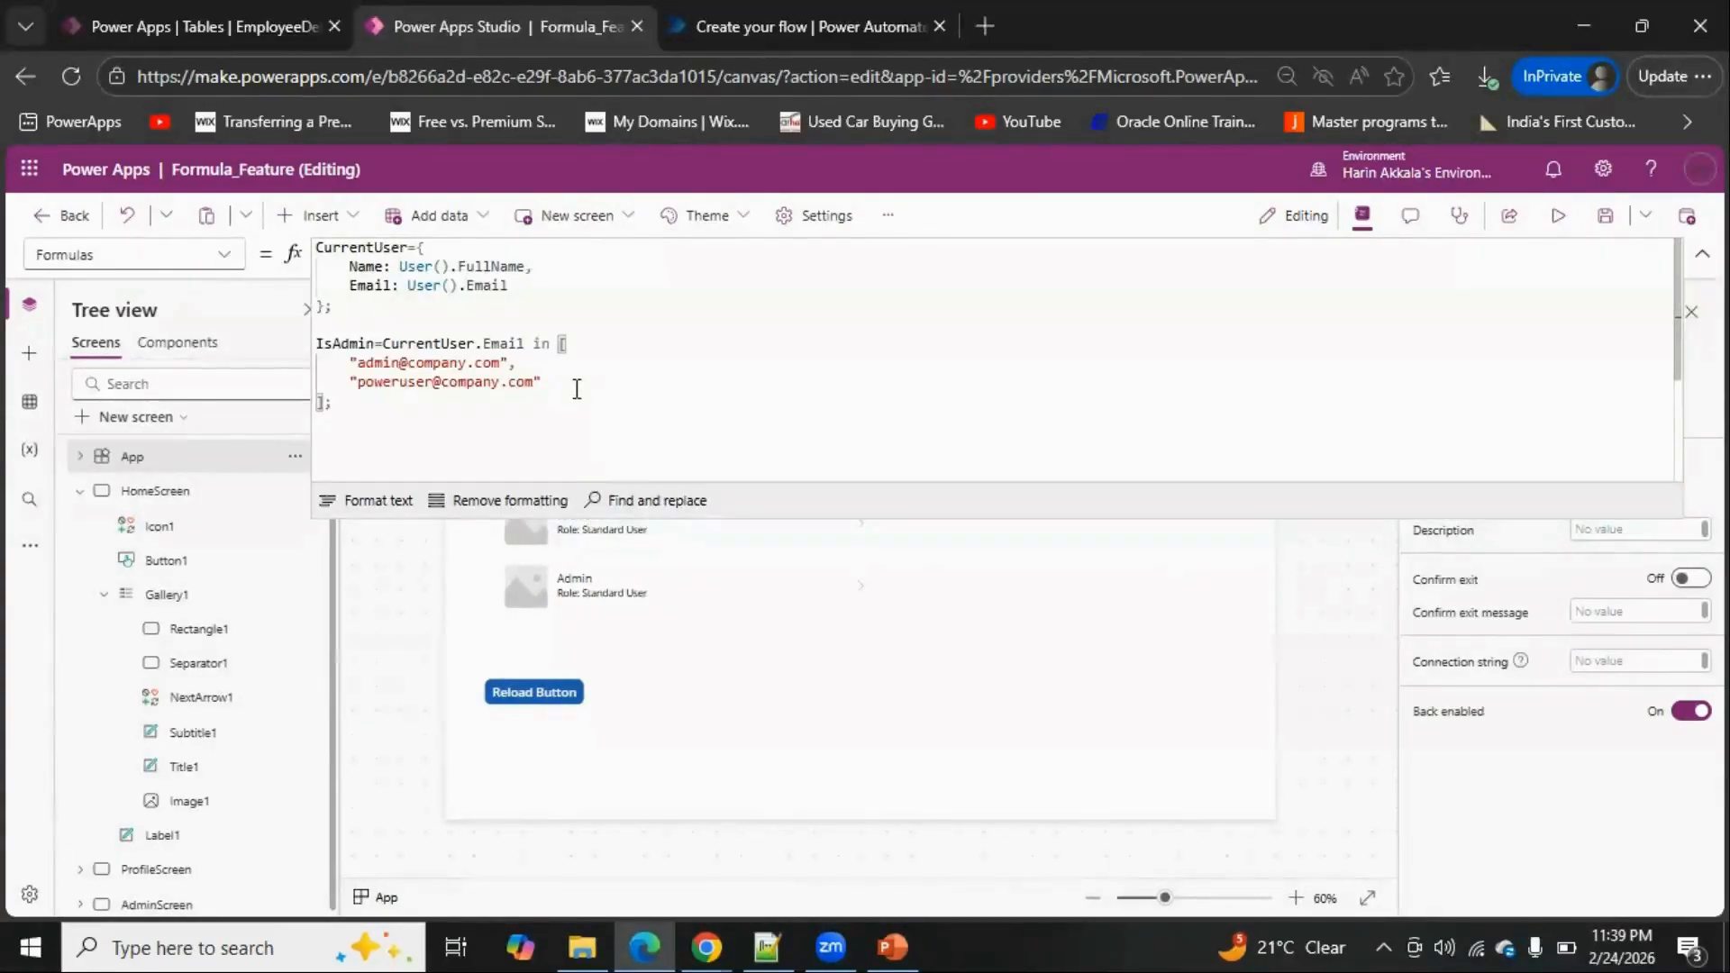
key("Return")
type("User")
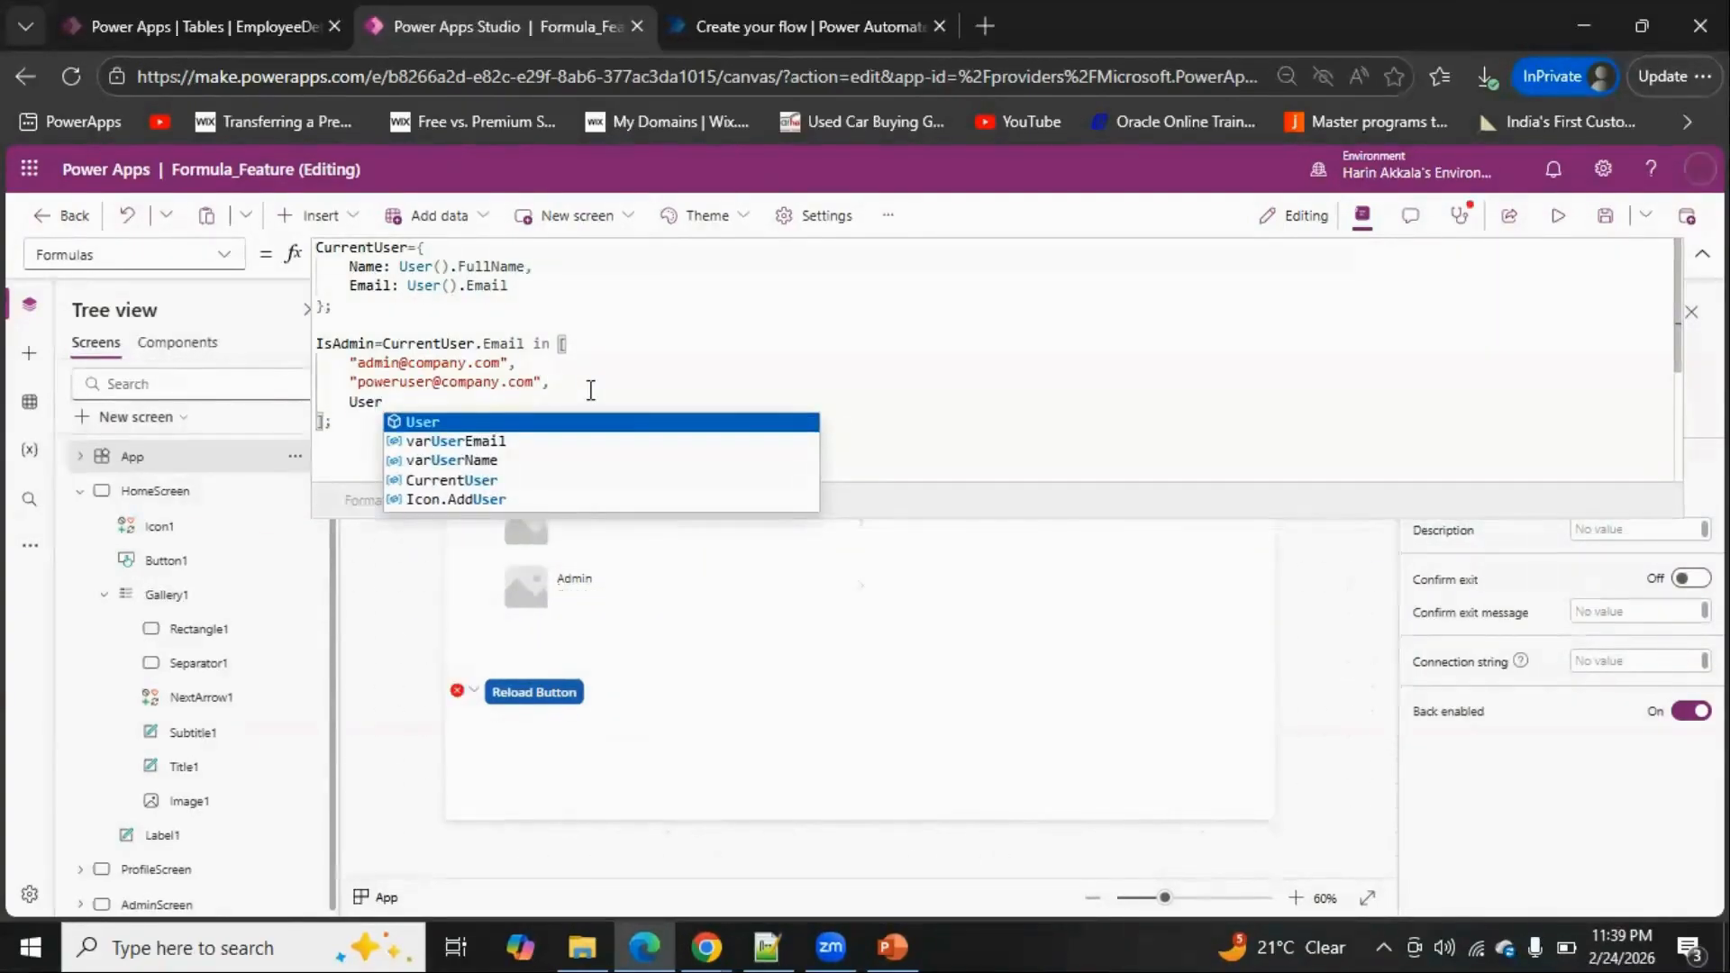
type("().em")
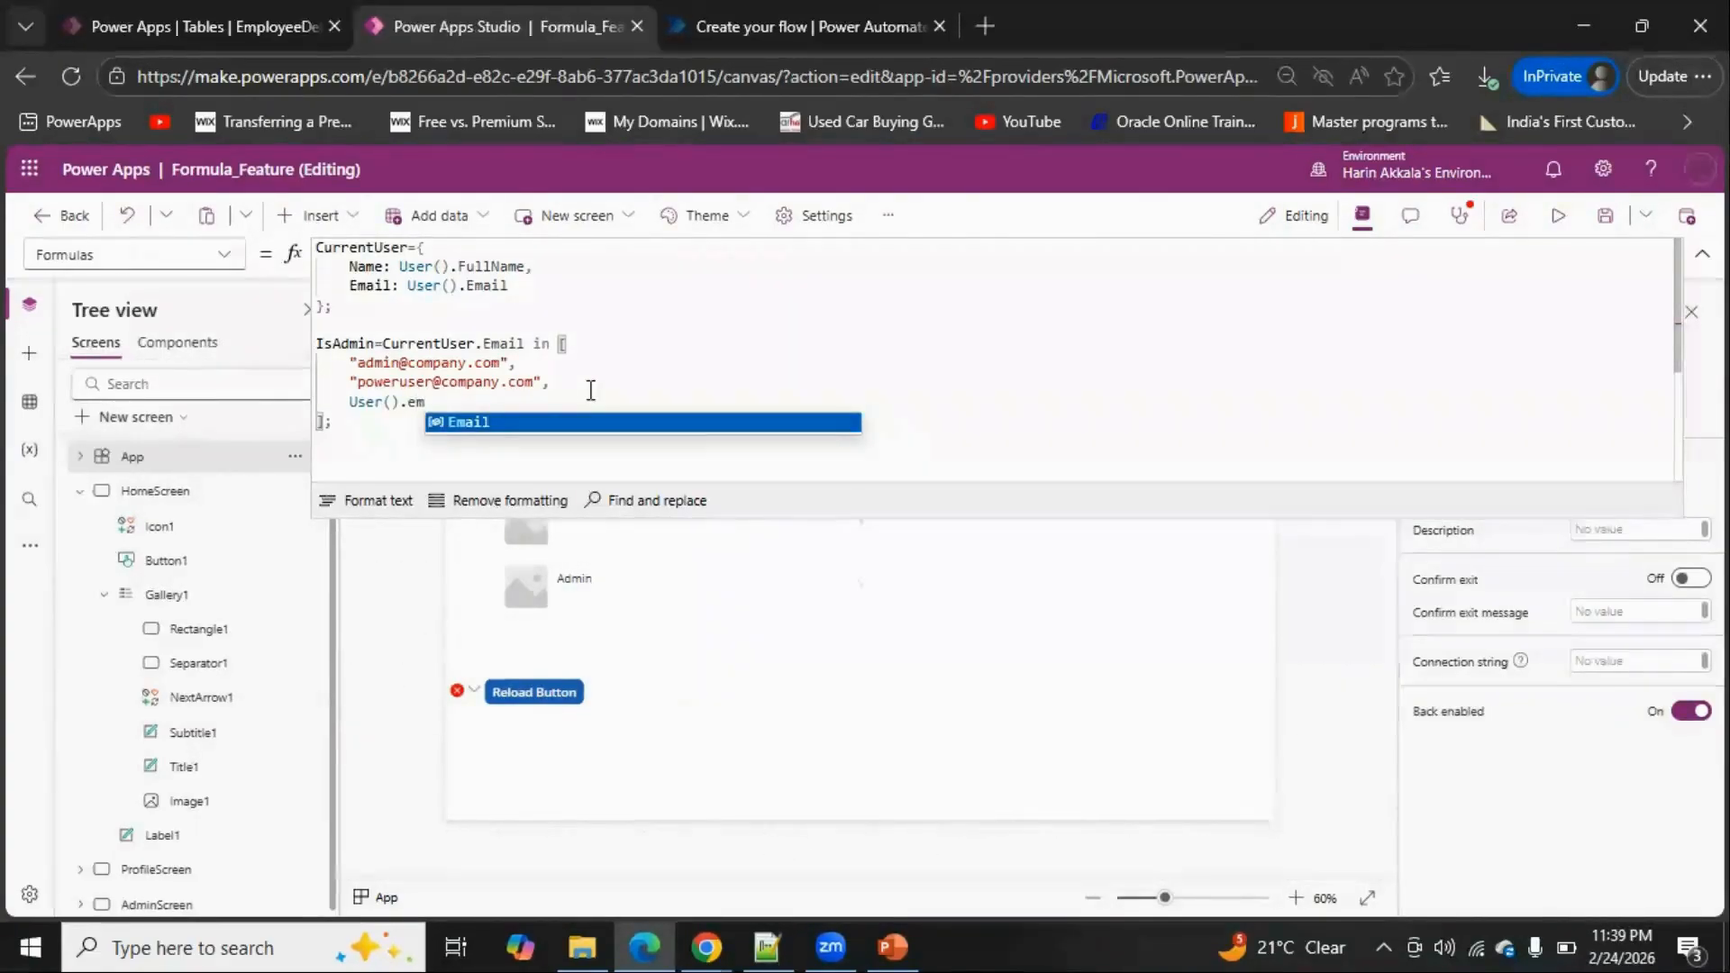
left_click_drag(548, 341, 325, 423)
left_click(546, 386)
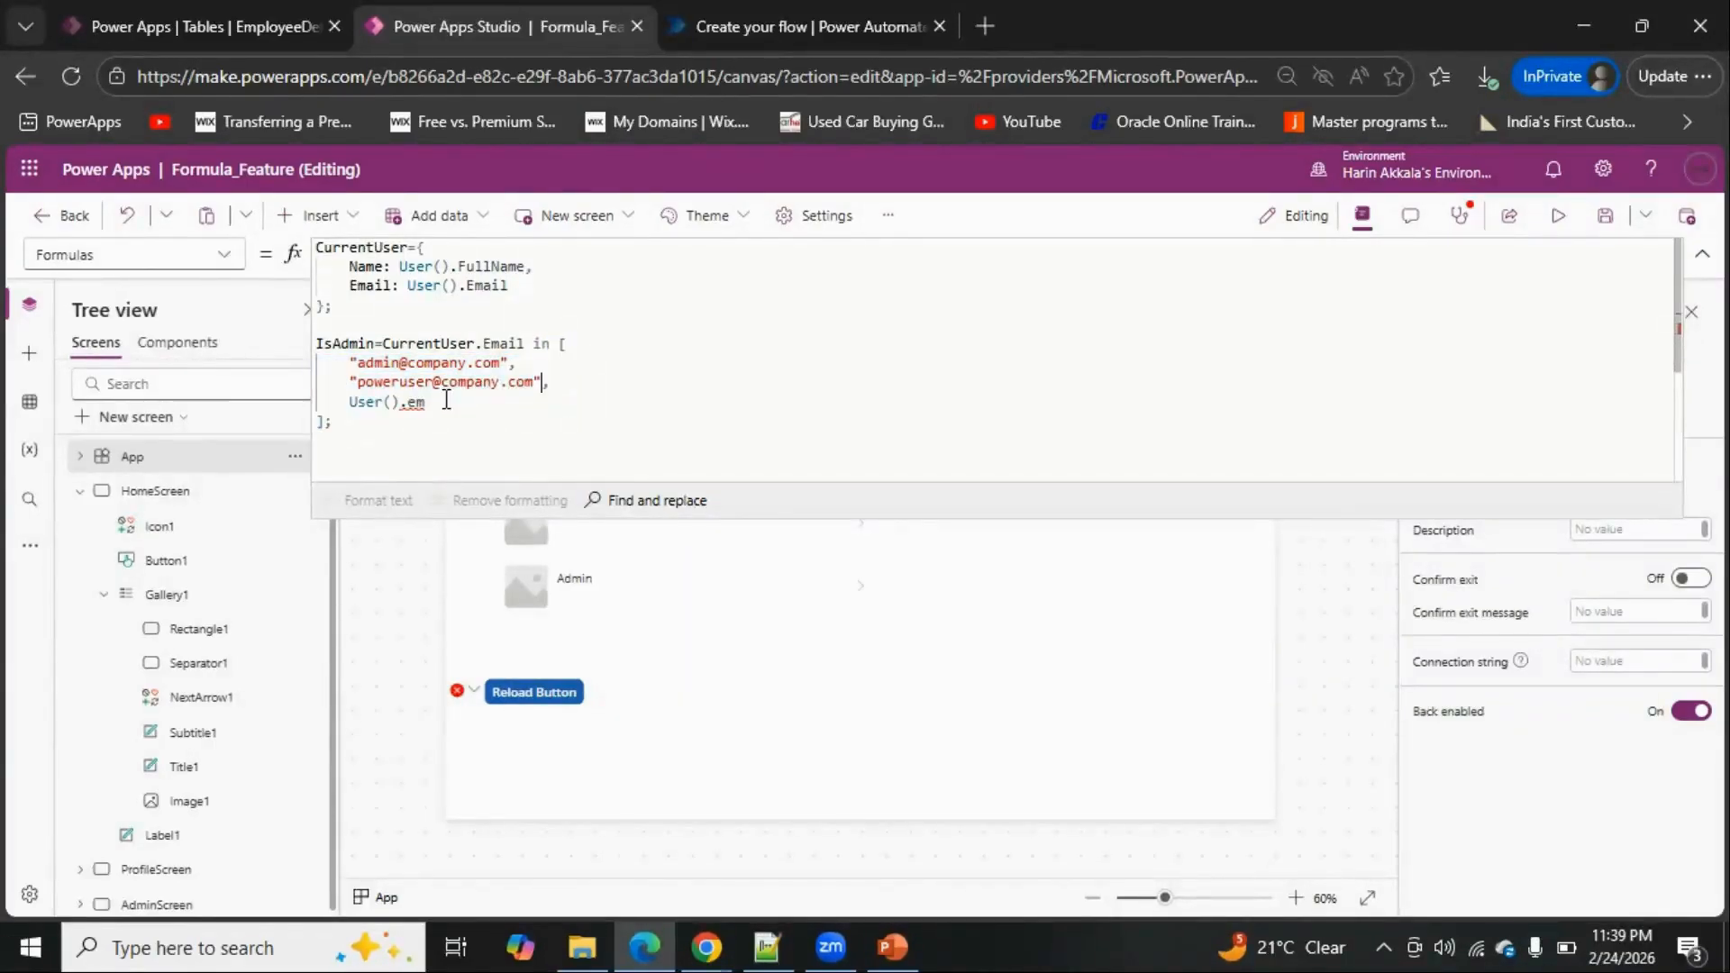
key("BackSpace")
key("BackSpace")
type("em")
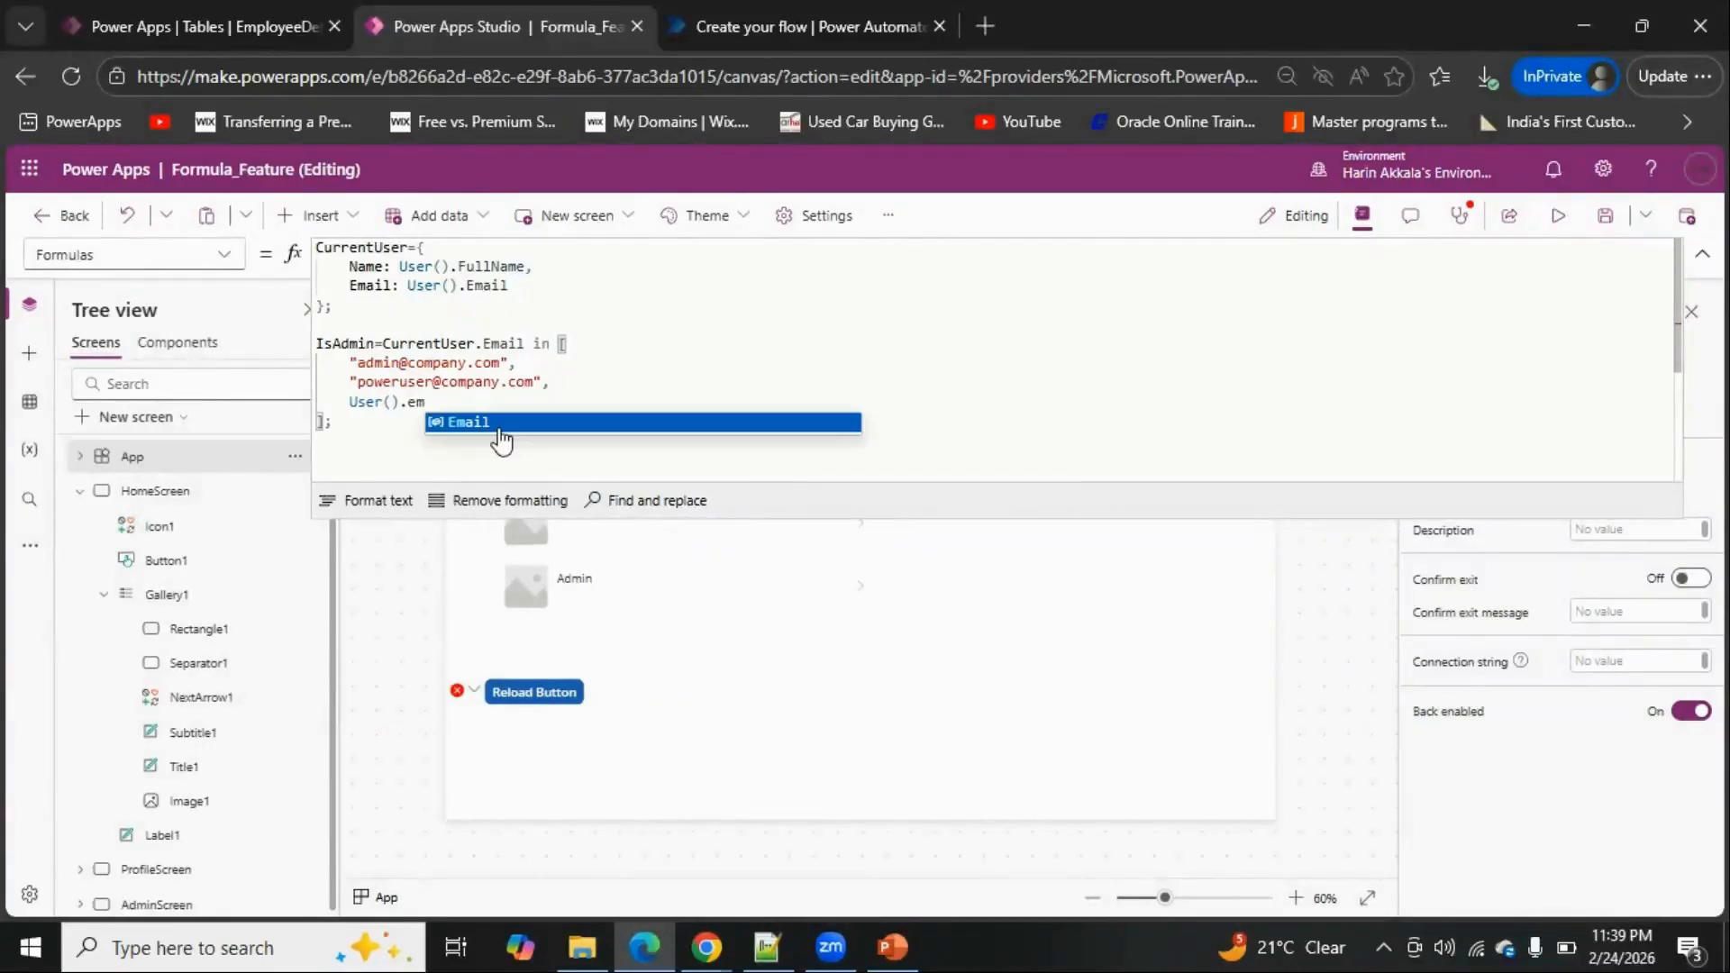
key("Return")
left_click(1702, 255)
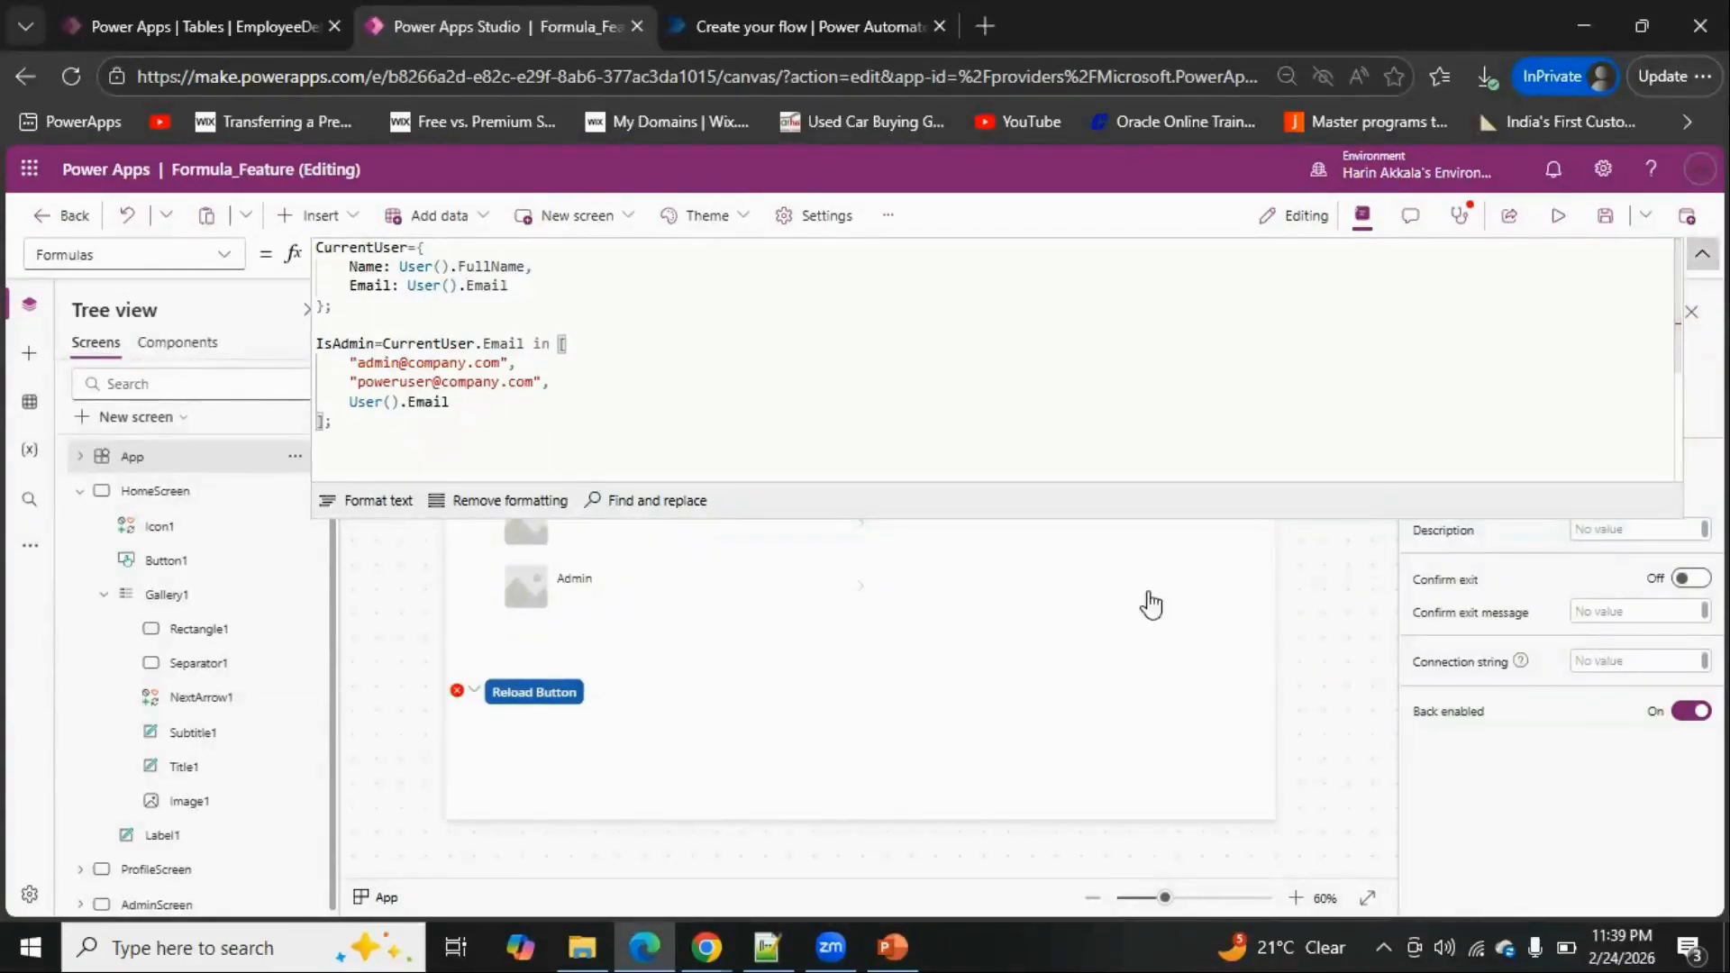
Check the person icon and its Visible formula on the home screen, then reopen the App's Formulas
left_click(891, 407)
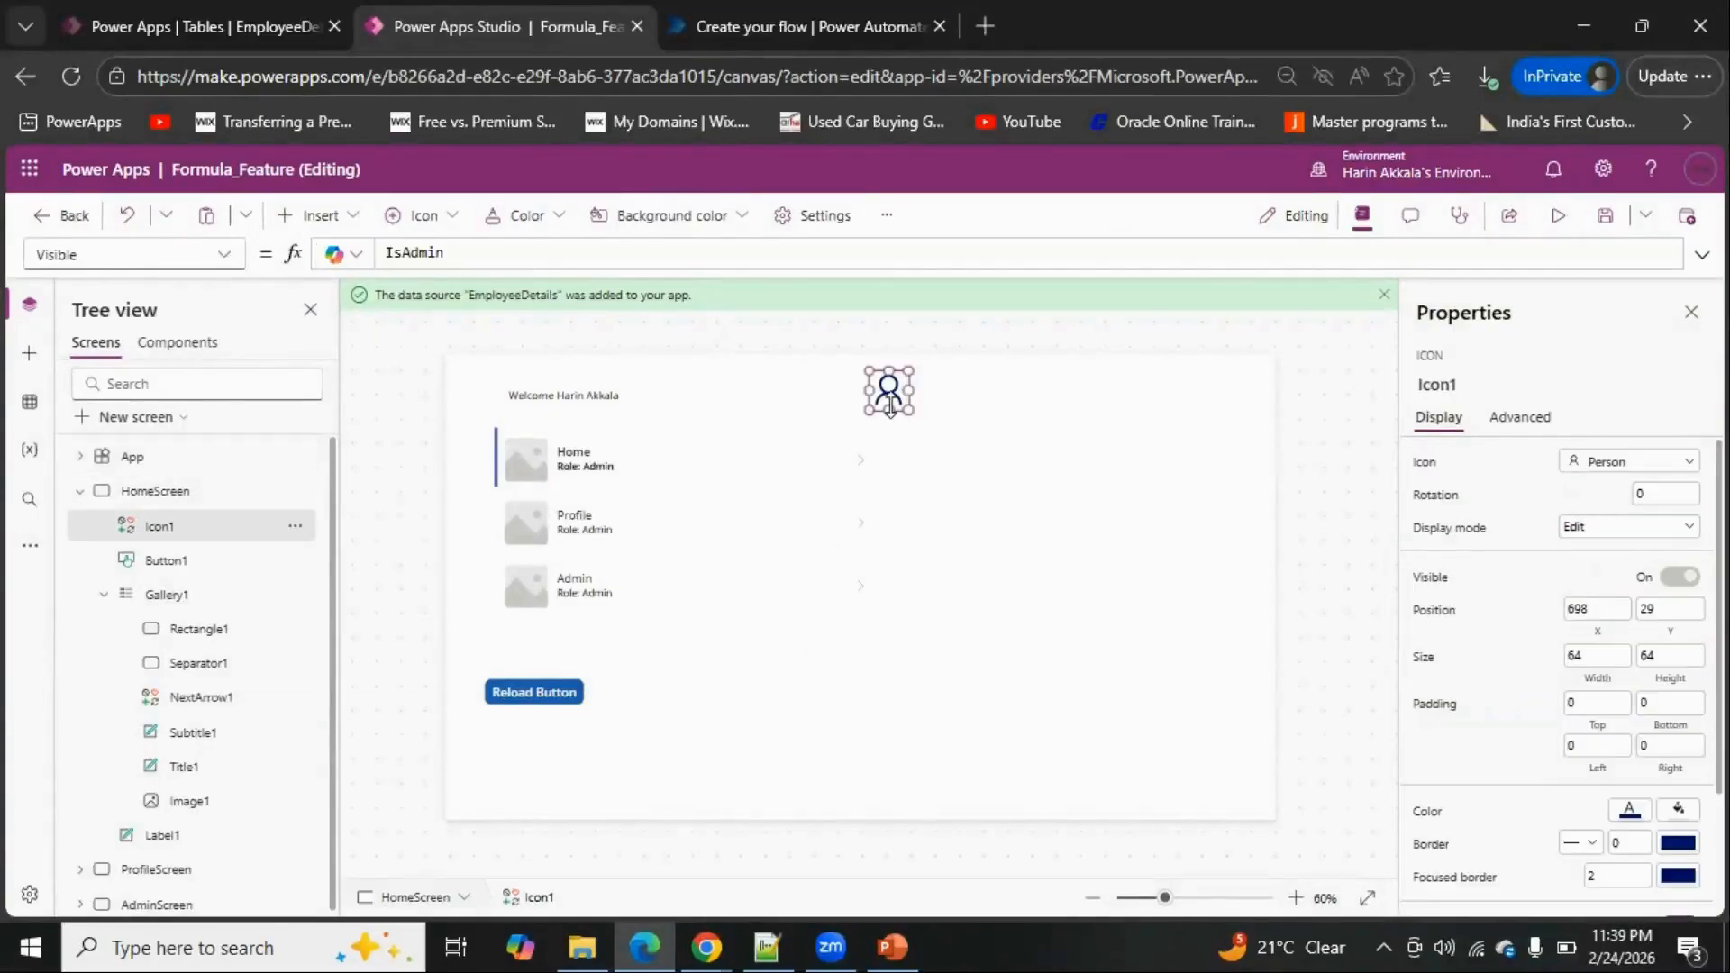
left_click(847, 344)
left_click(1702, 255)
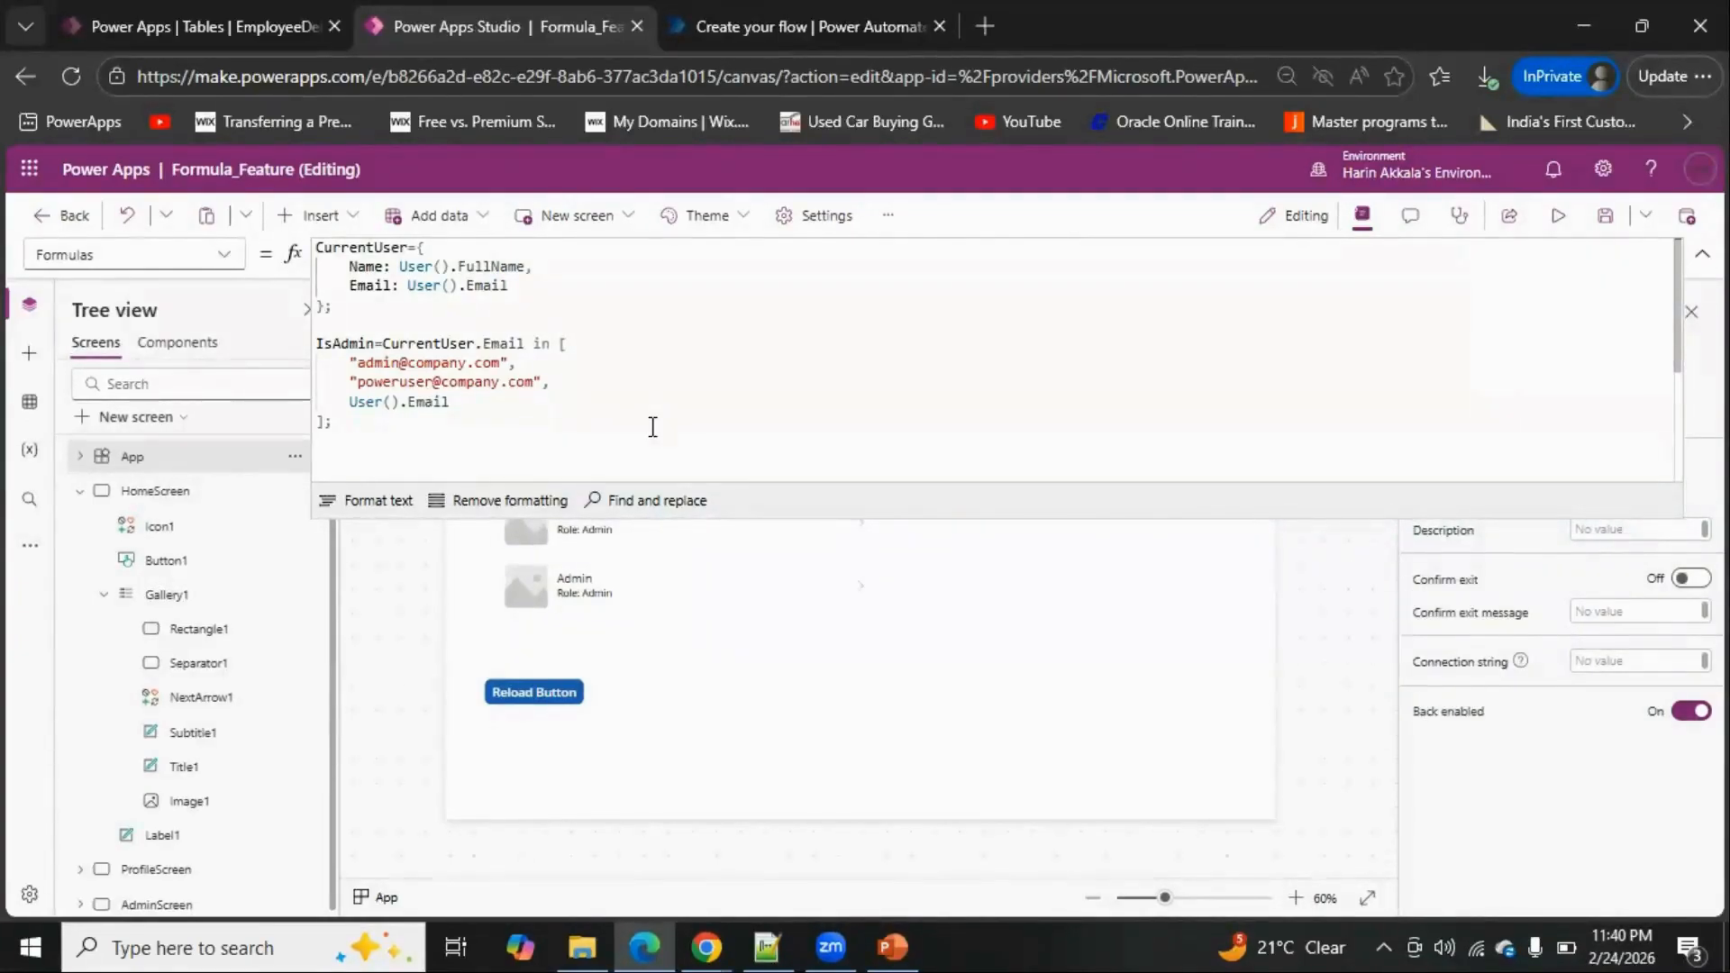
Examine the IsAdmin formula's CurrentUser.Email membership test and the User().Email entry in its list, then collapse the editor
double_click(363, 344)
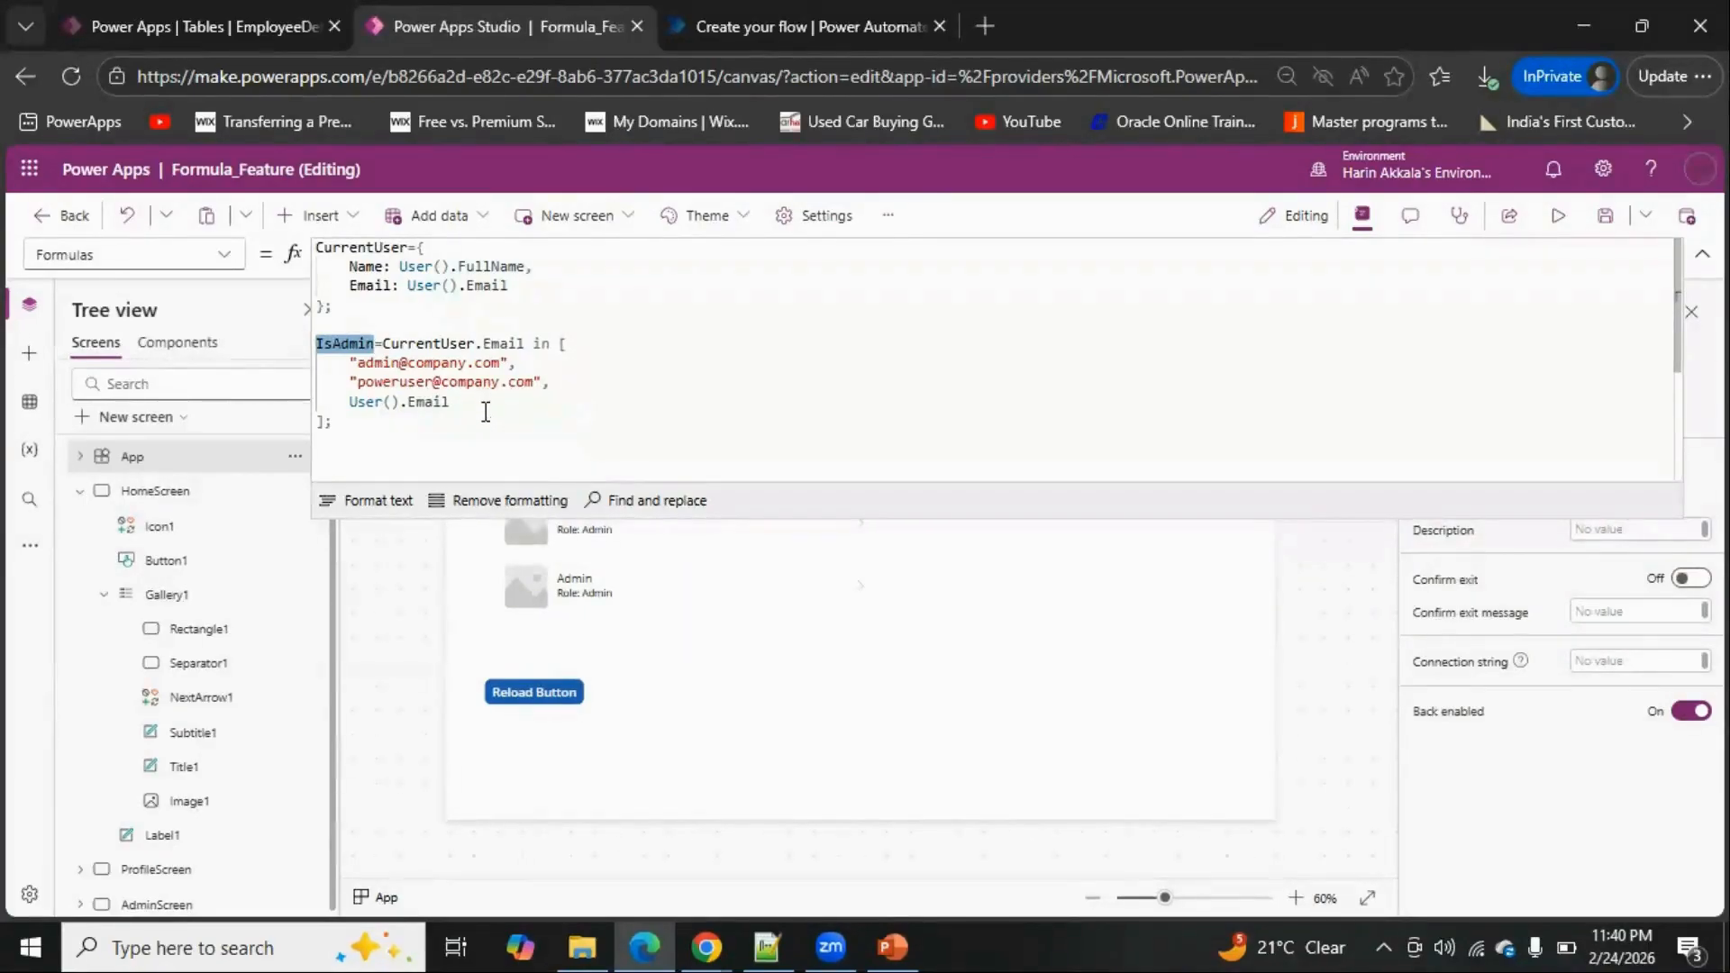
left_click(321, 422)
left_click_drag(325, 414, 559, 339)
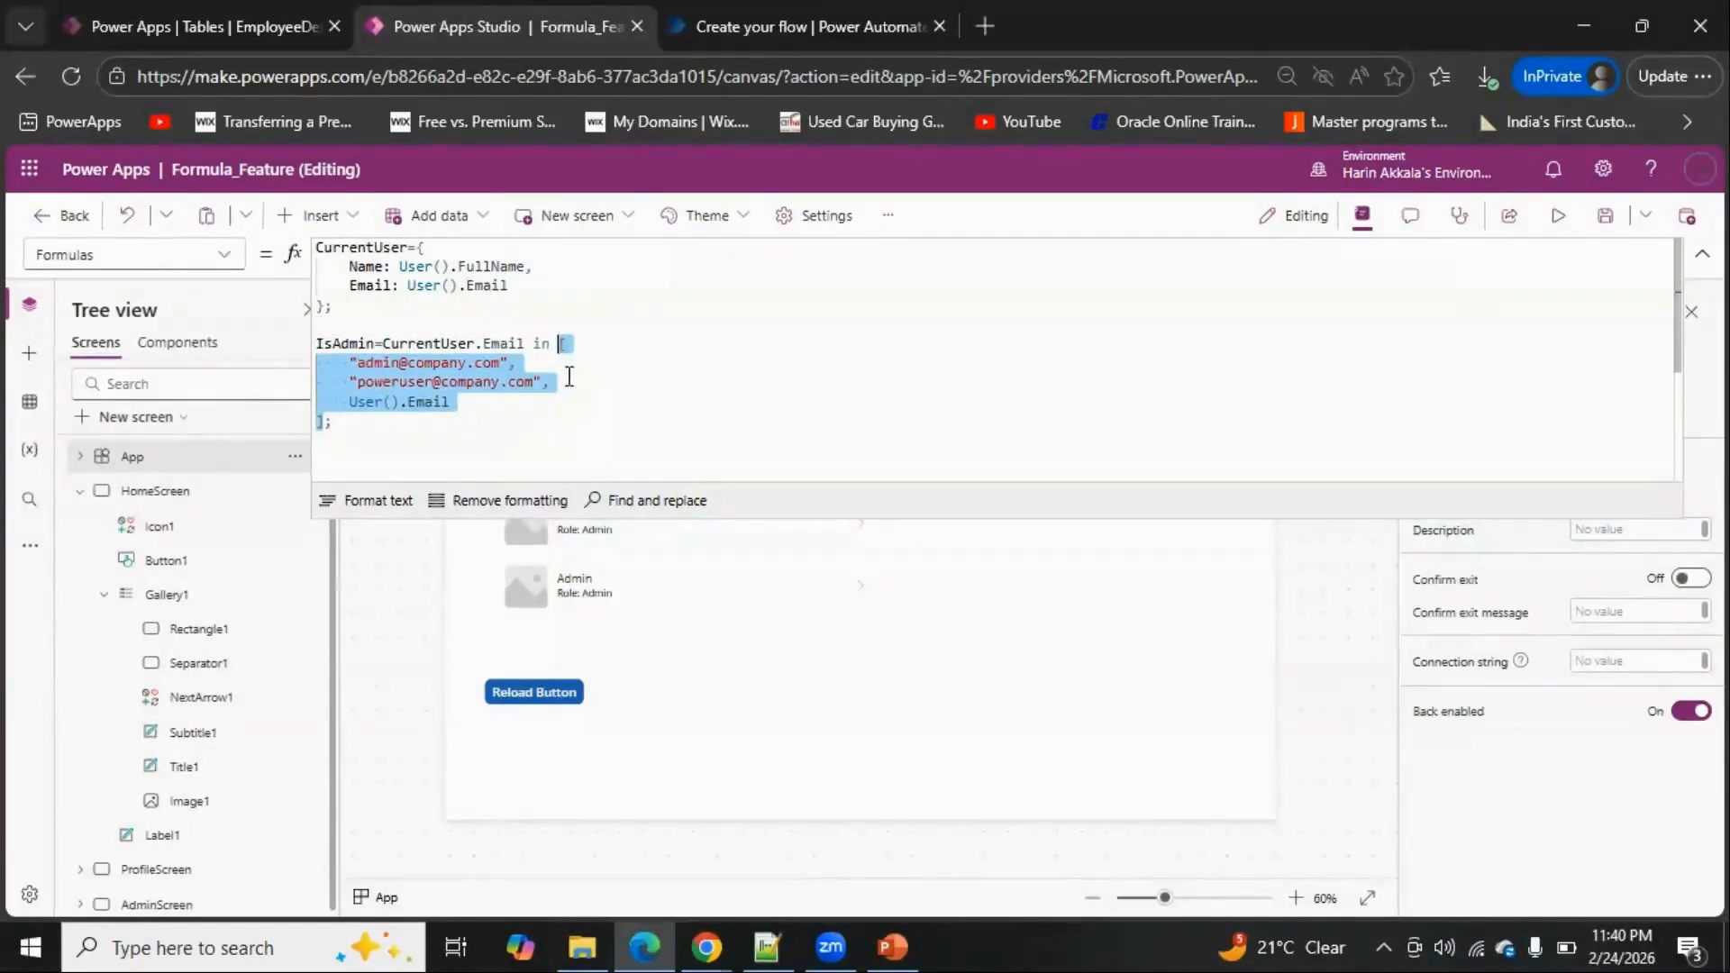
left_click(497, 403)
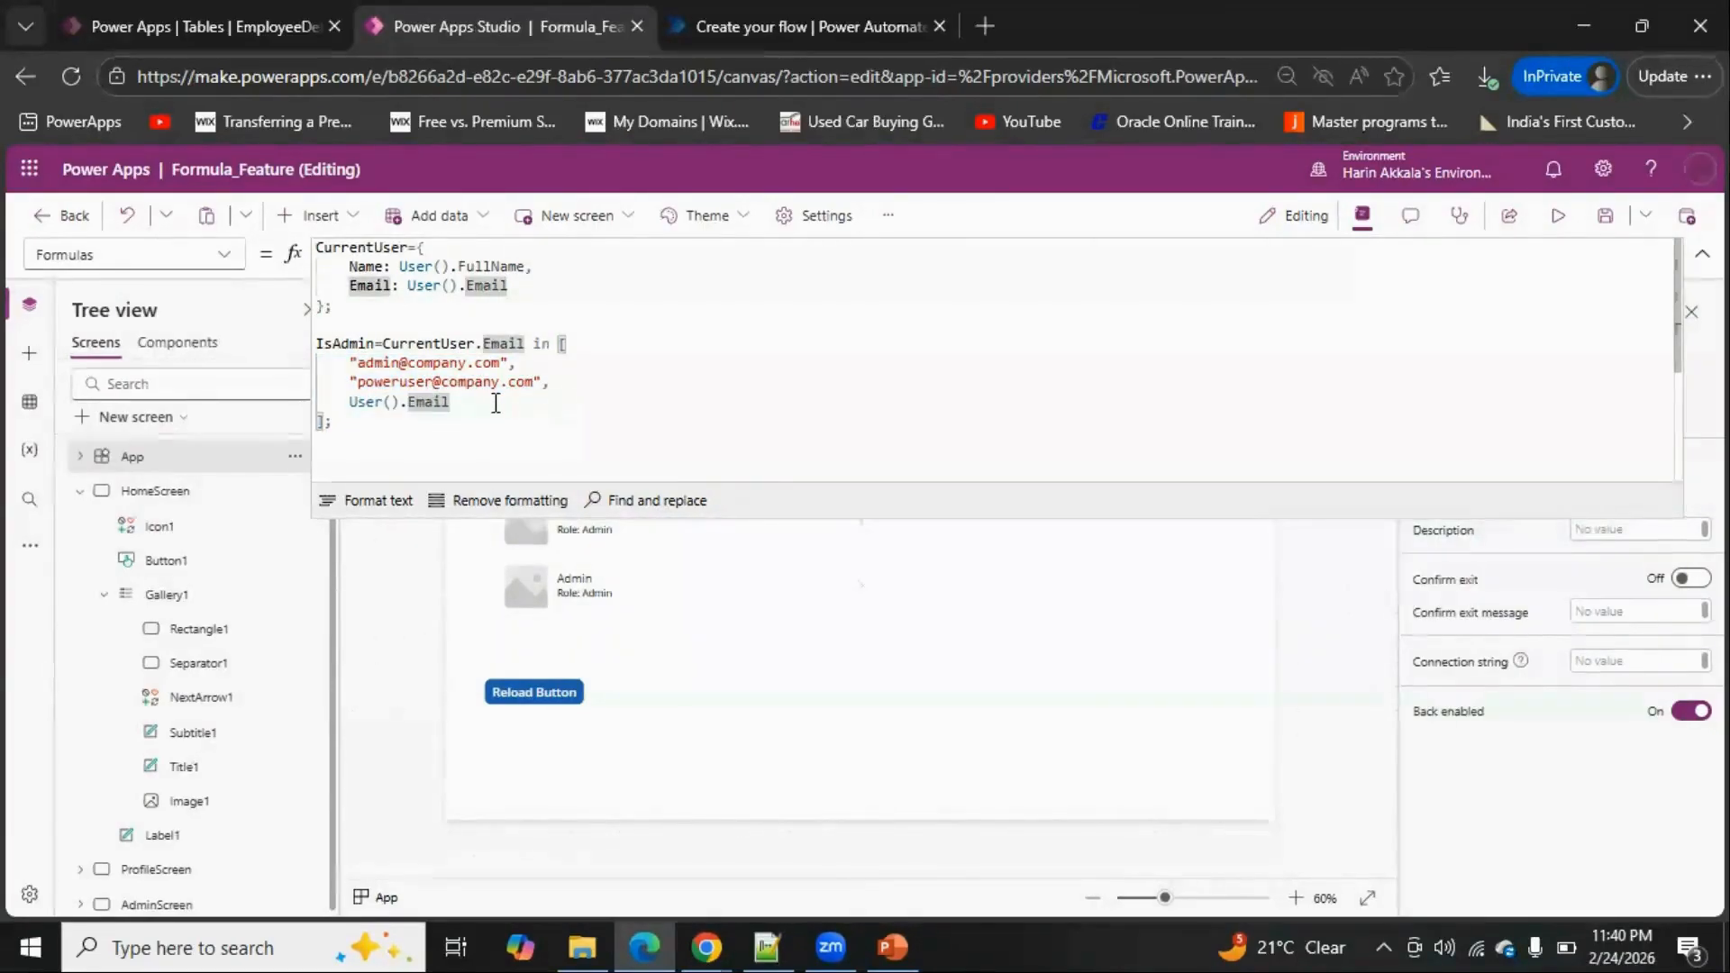
left_click_drag(485, 403, 350, 403)
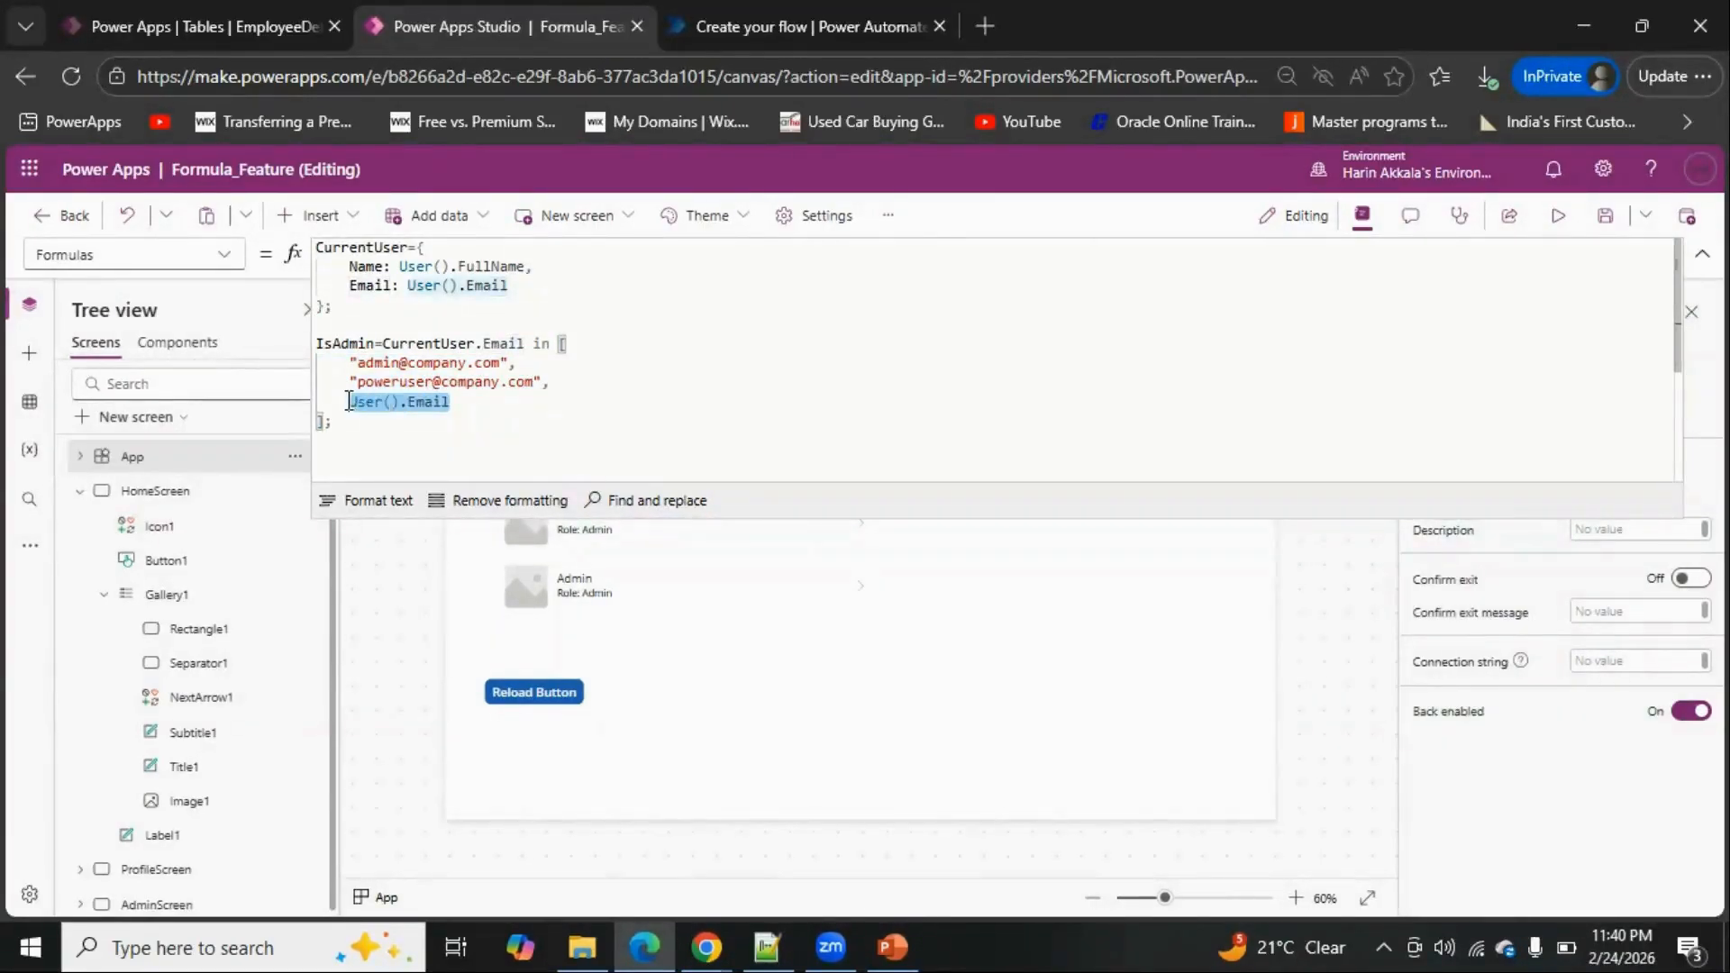
left_click(462, 343)
left_click(526, 343)
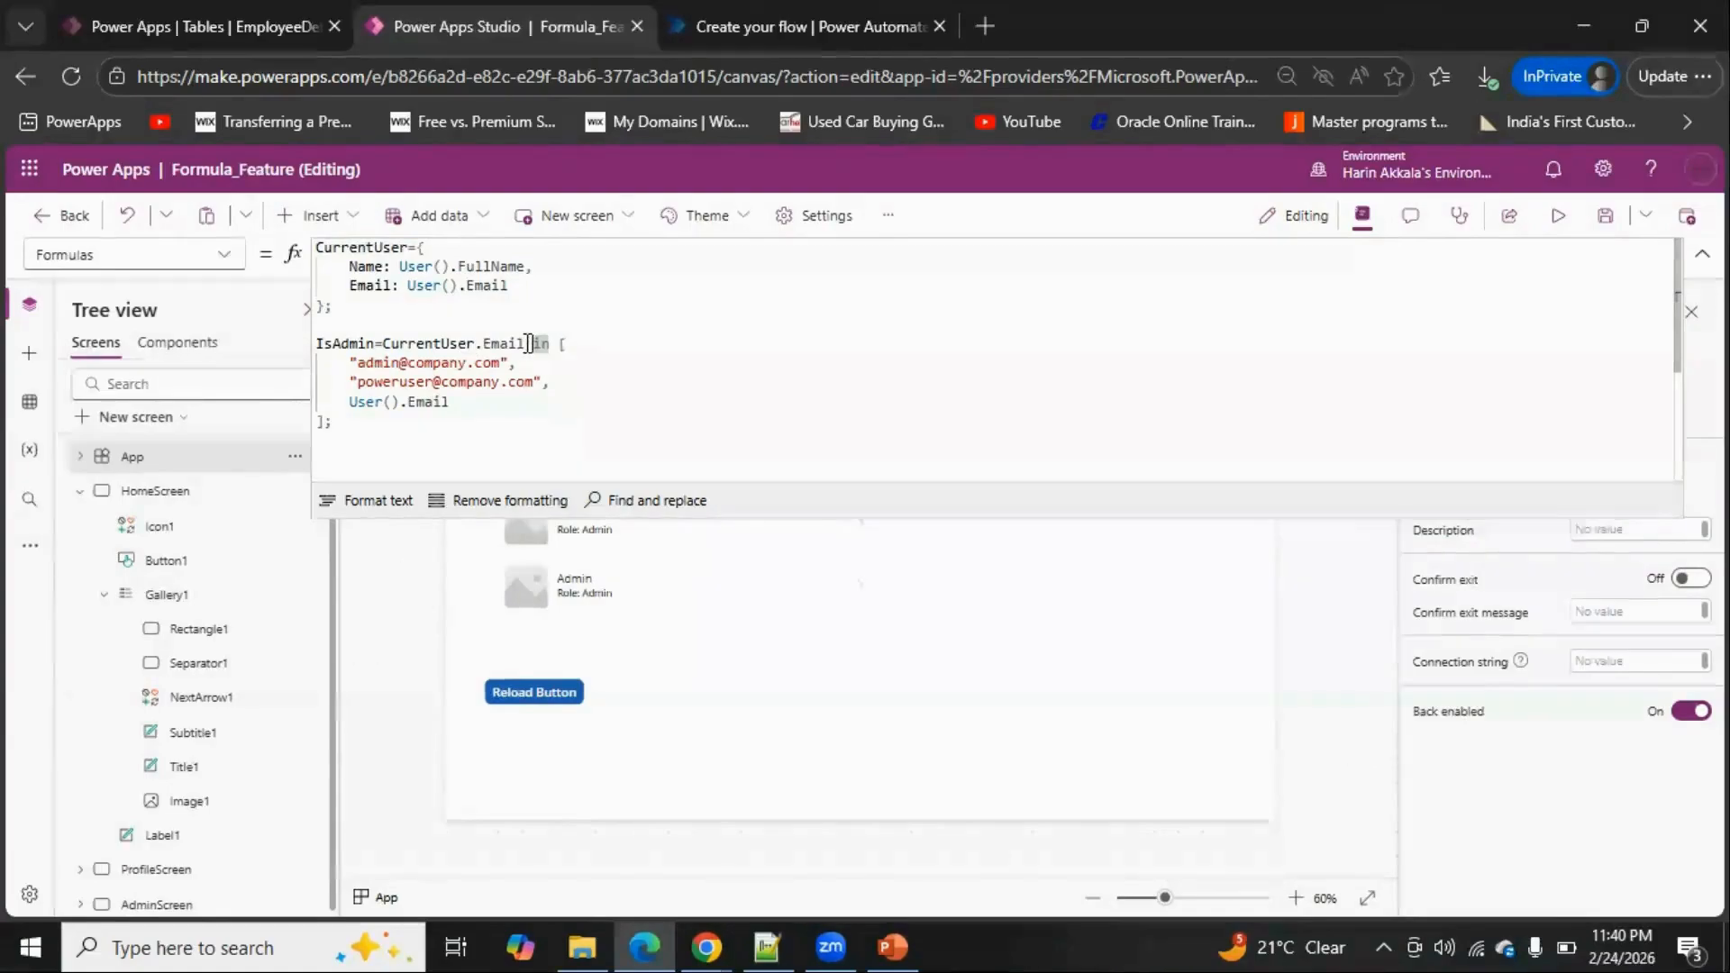
left_click(477, 418)
left_click_drag(327, 420, 570, 349)
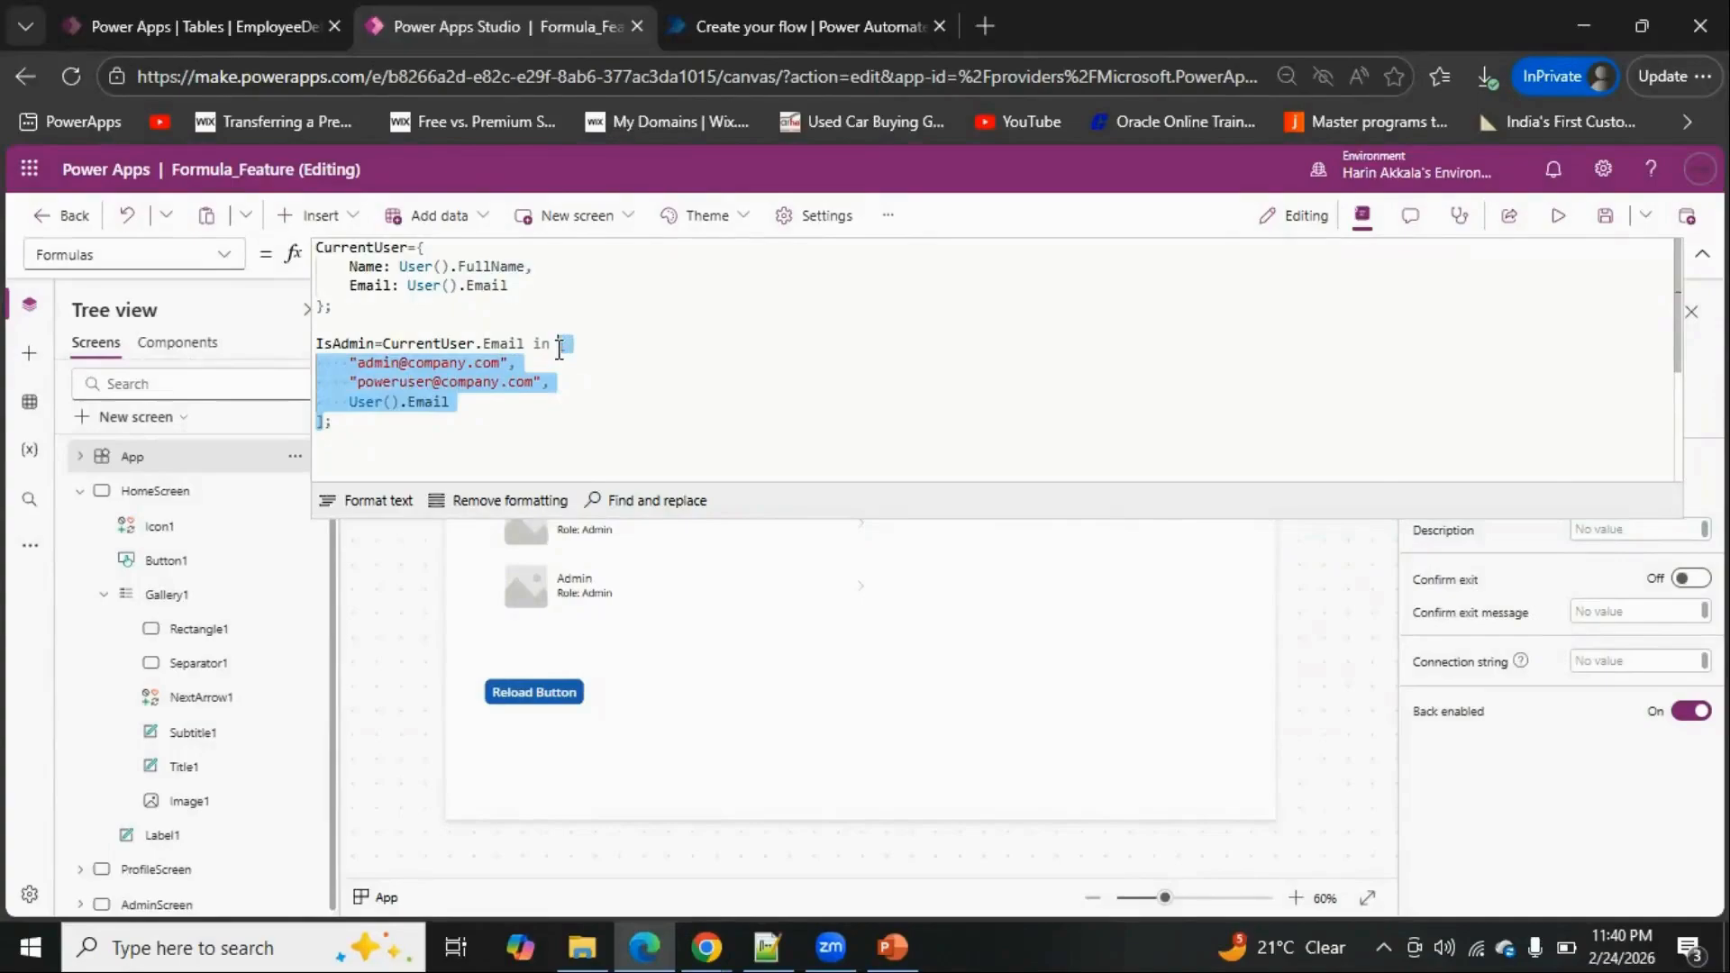
left_click(571, 403)
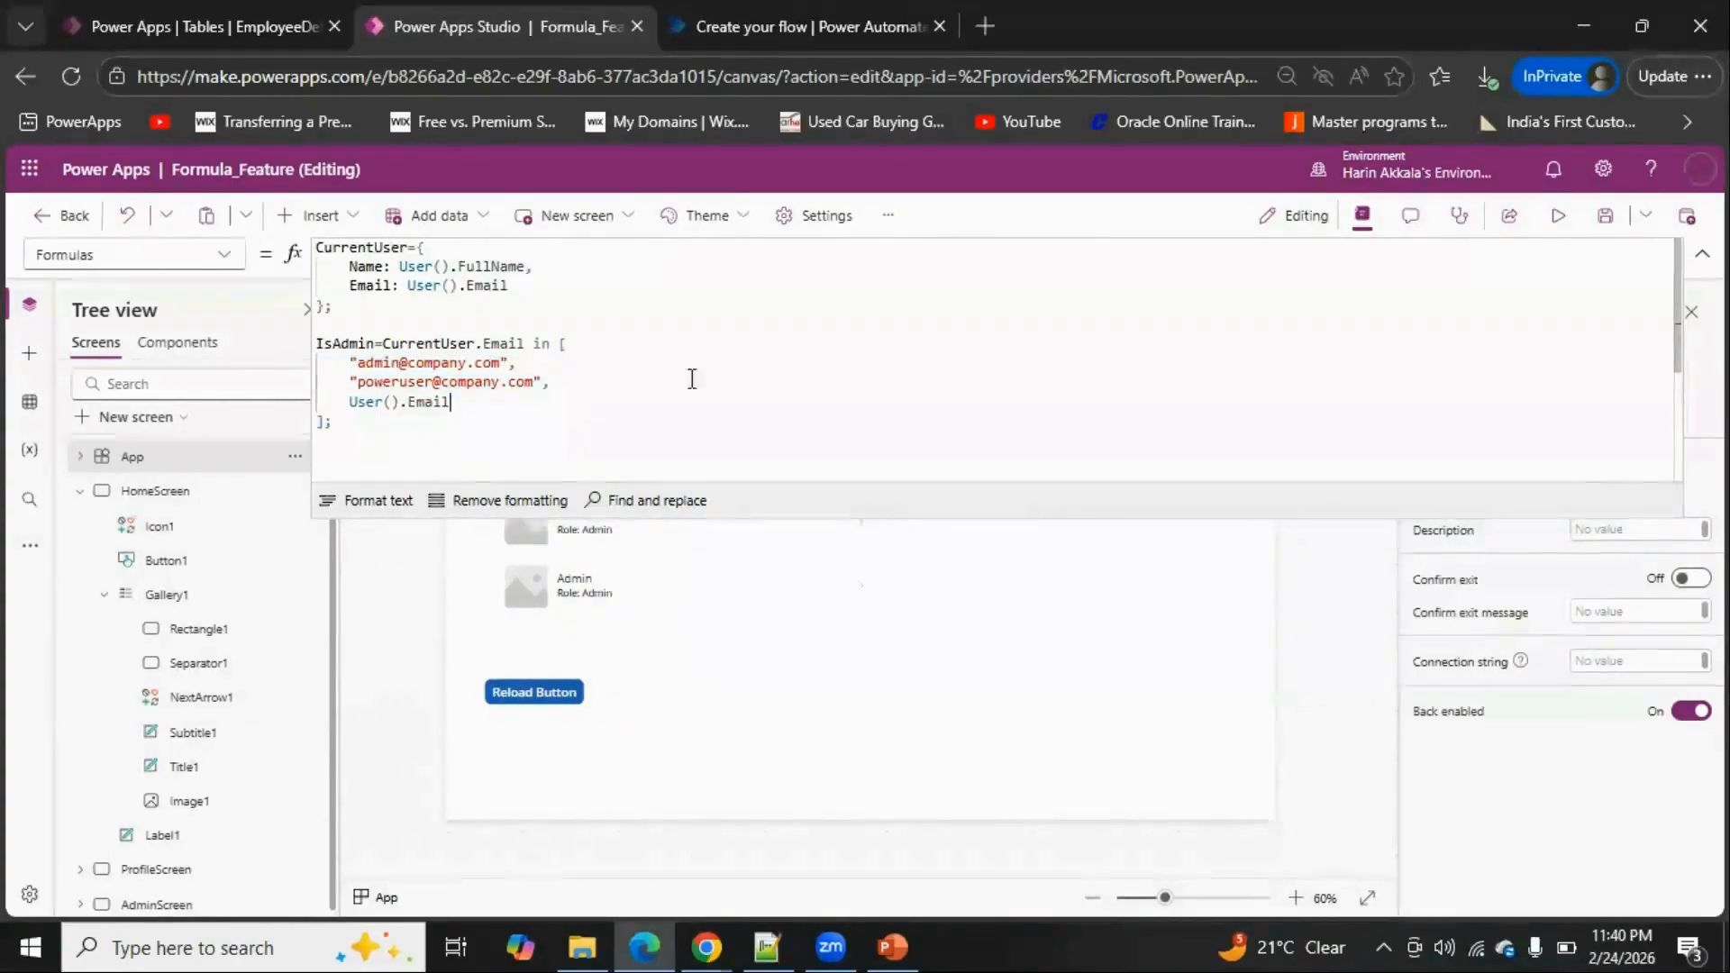
left_click(1698, 261)
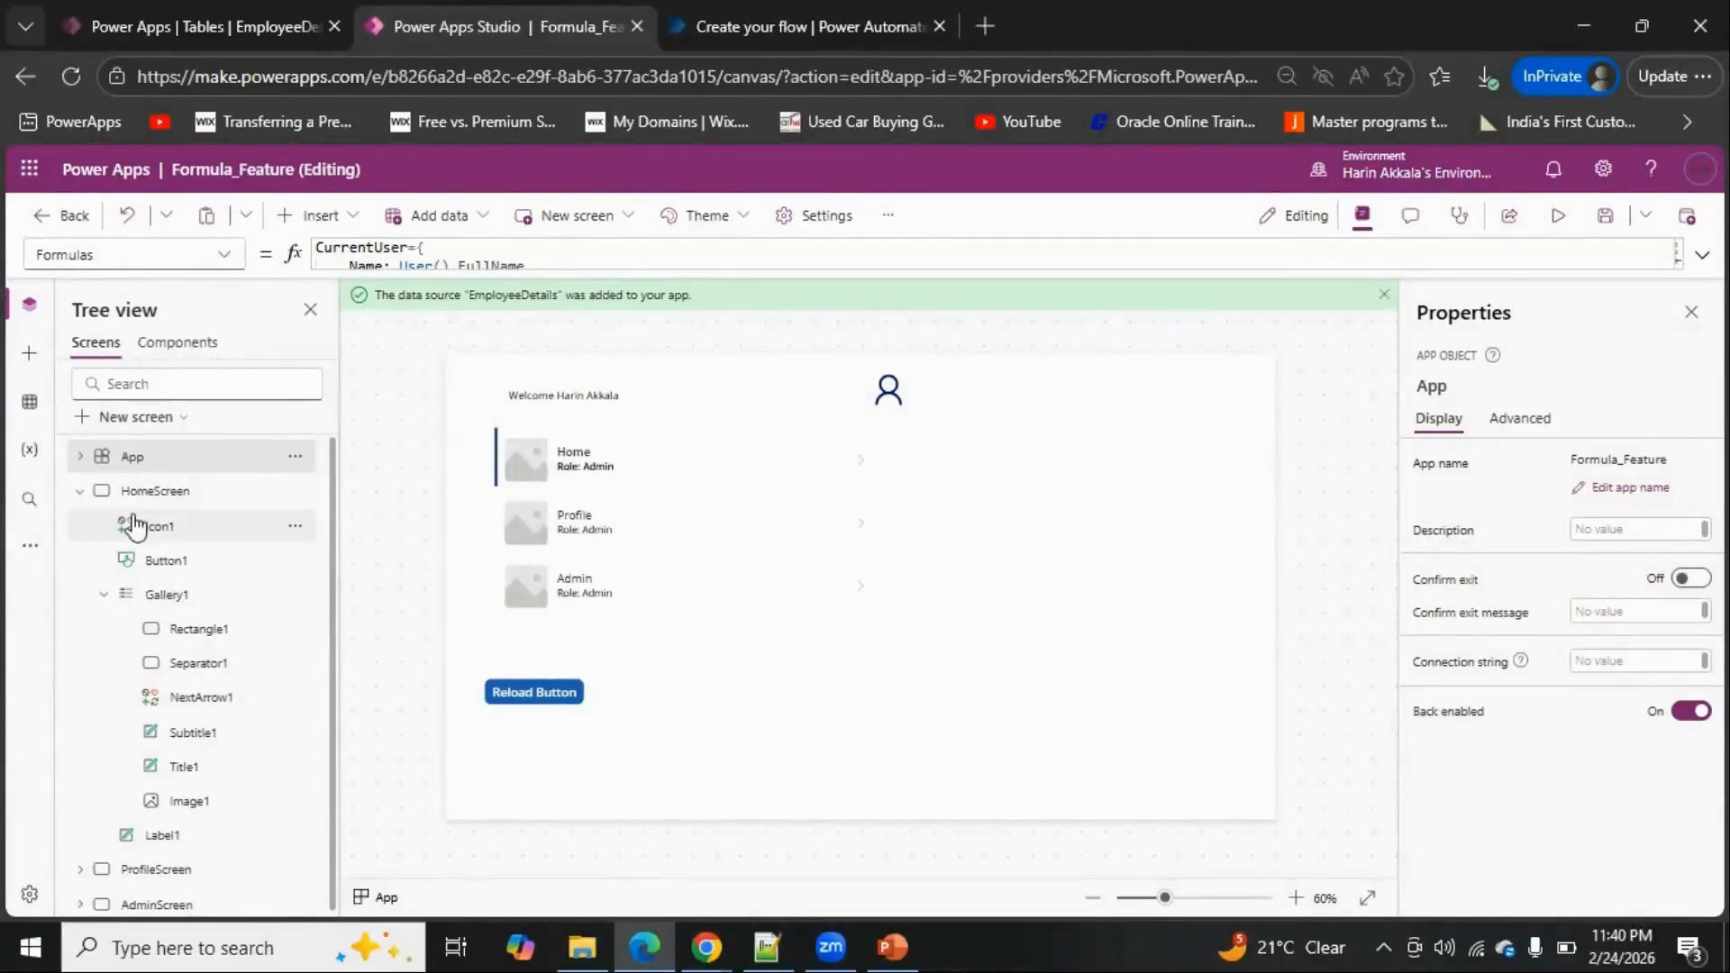
Collapse HomeScreen in the tree and add a new blank screen to the app
left_click(80, 491)
left_click(135, 423)
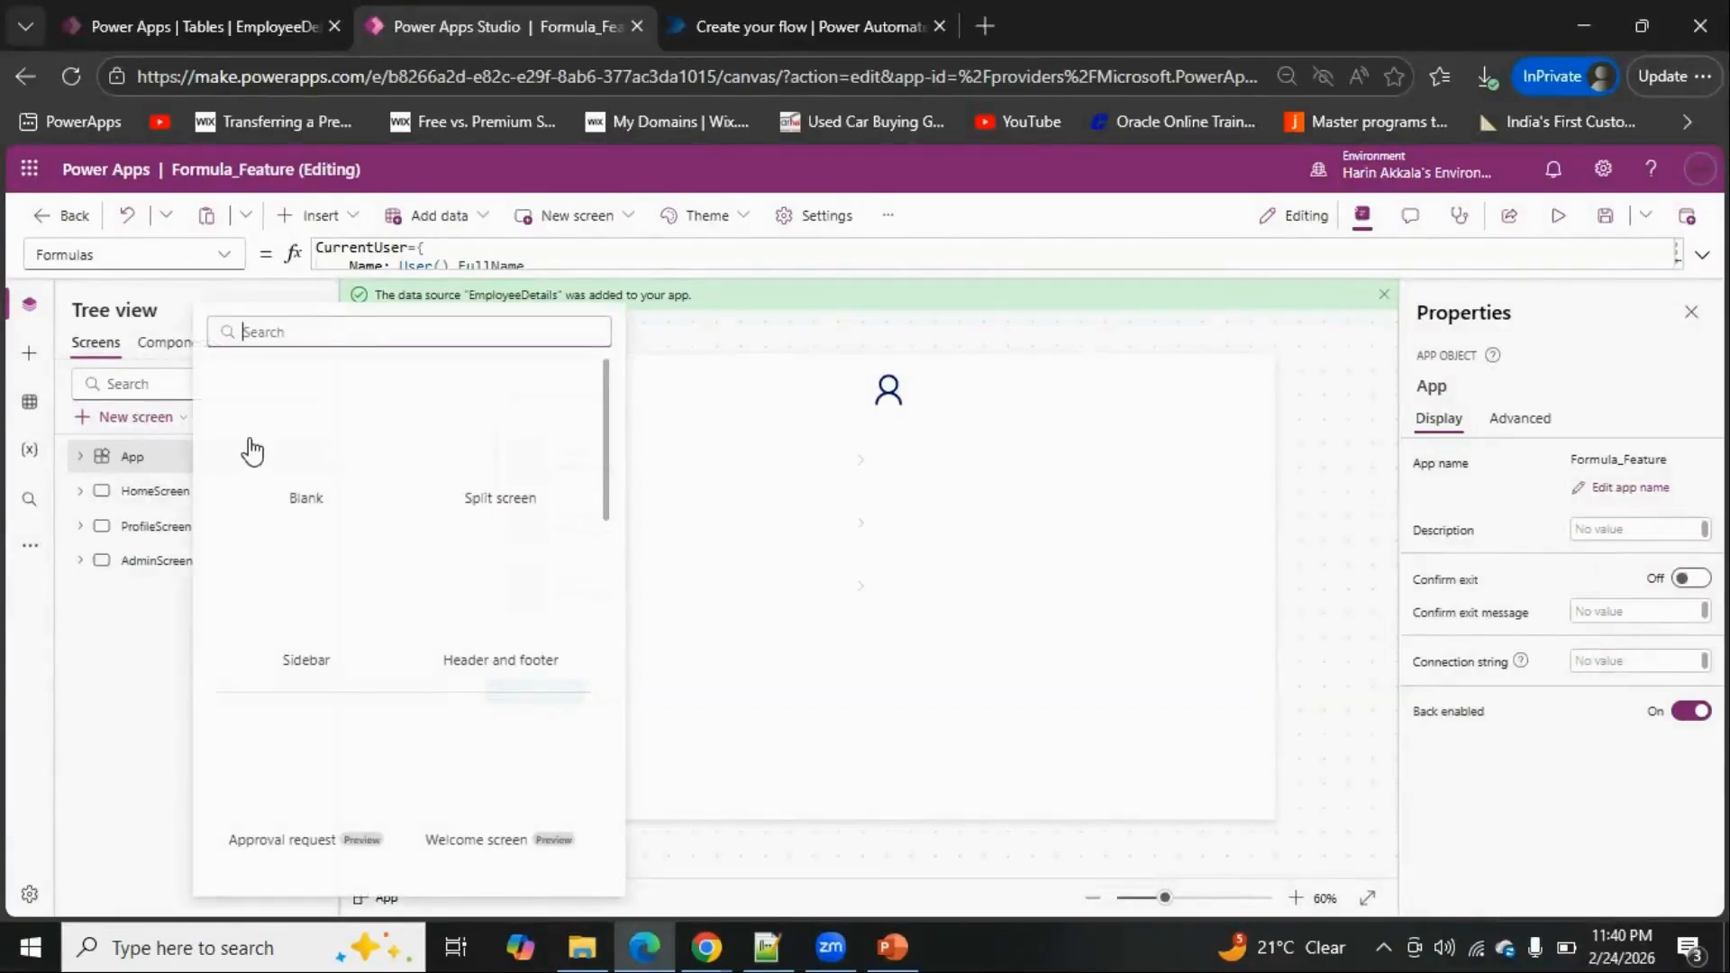
left_click(365, 551)
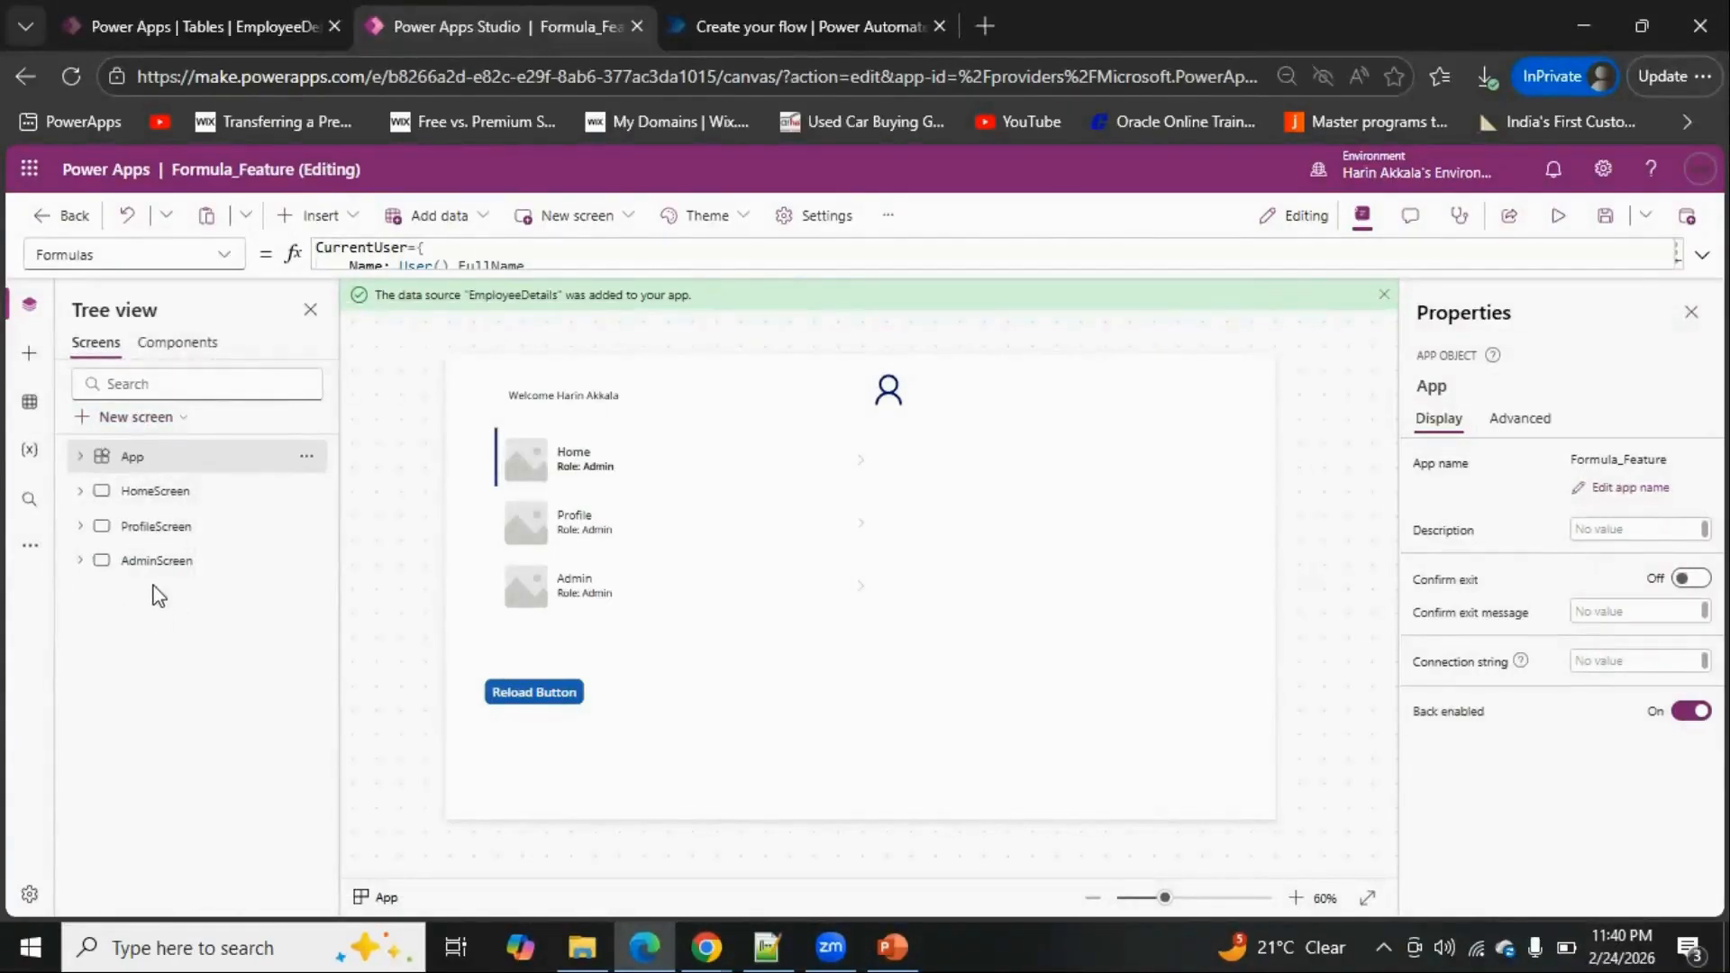
Insert a vertical gallery on the new blank screen and set its data source to EmployeeDetails
left_click(316, 222)
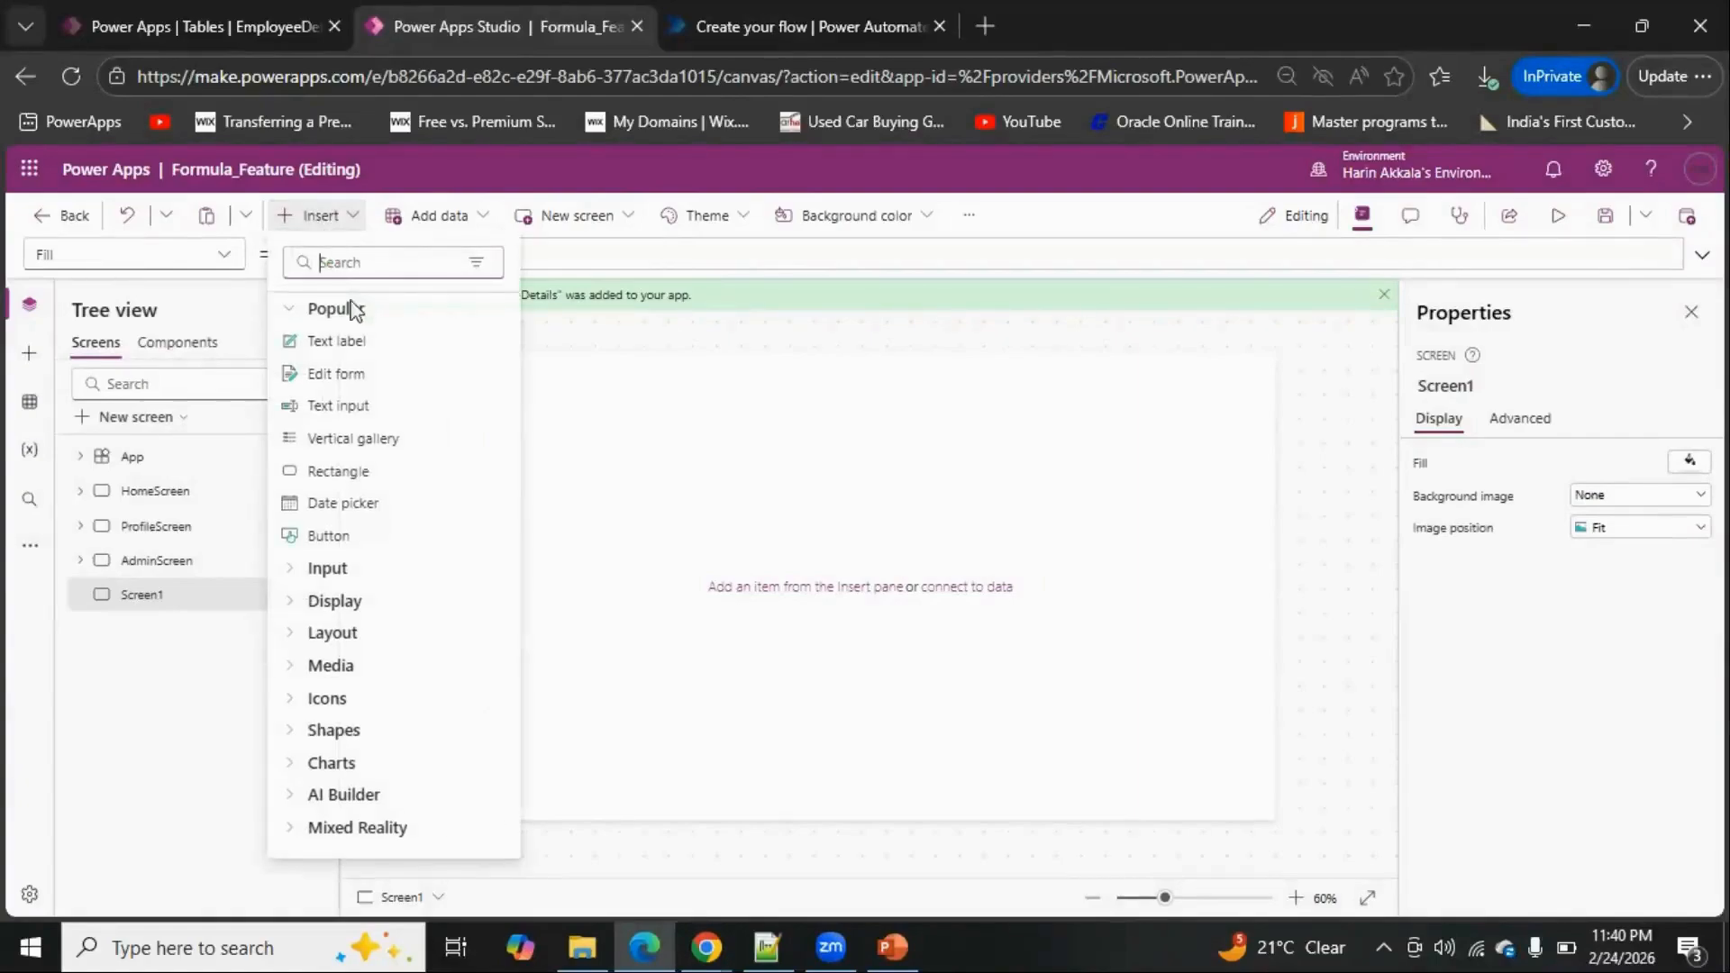
left_click(367, 441)
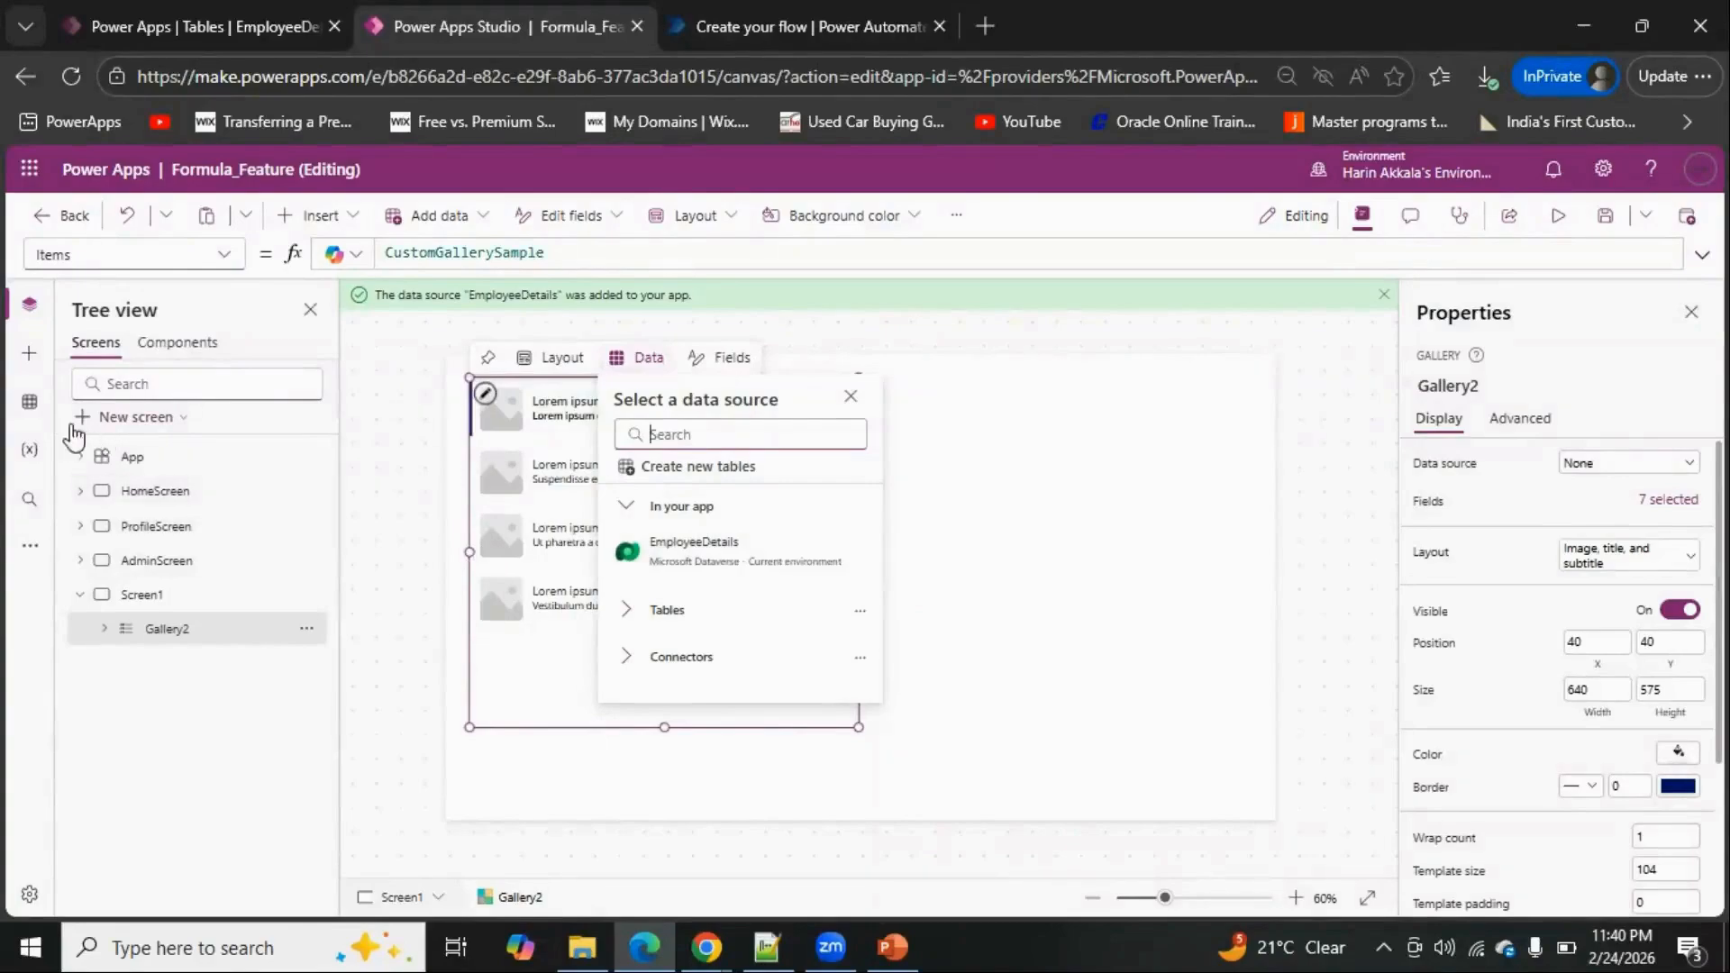
left_click(31, 412)
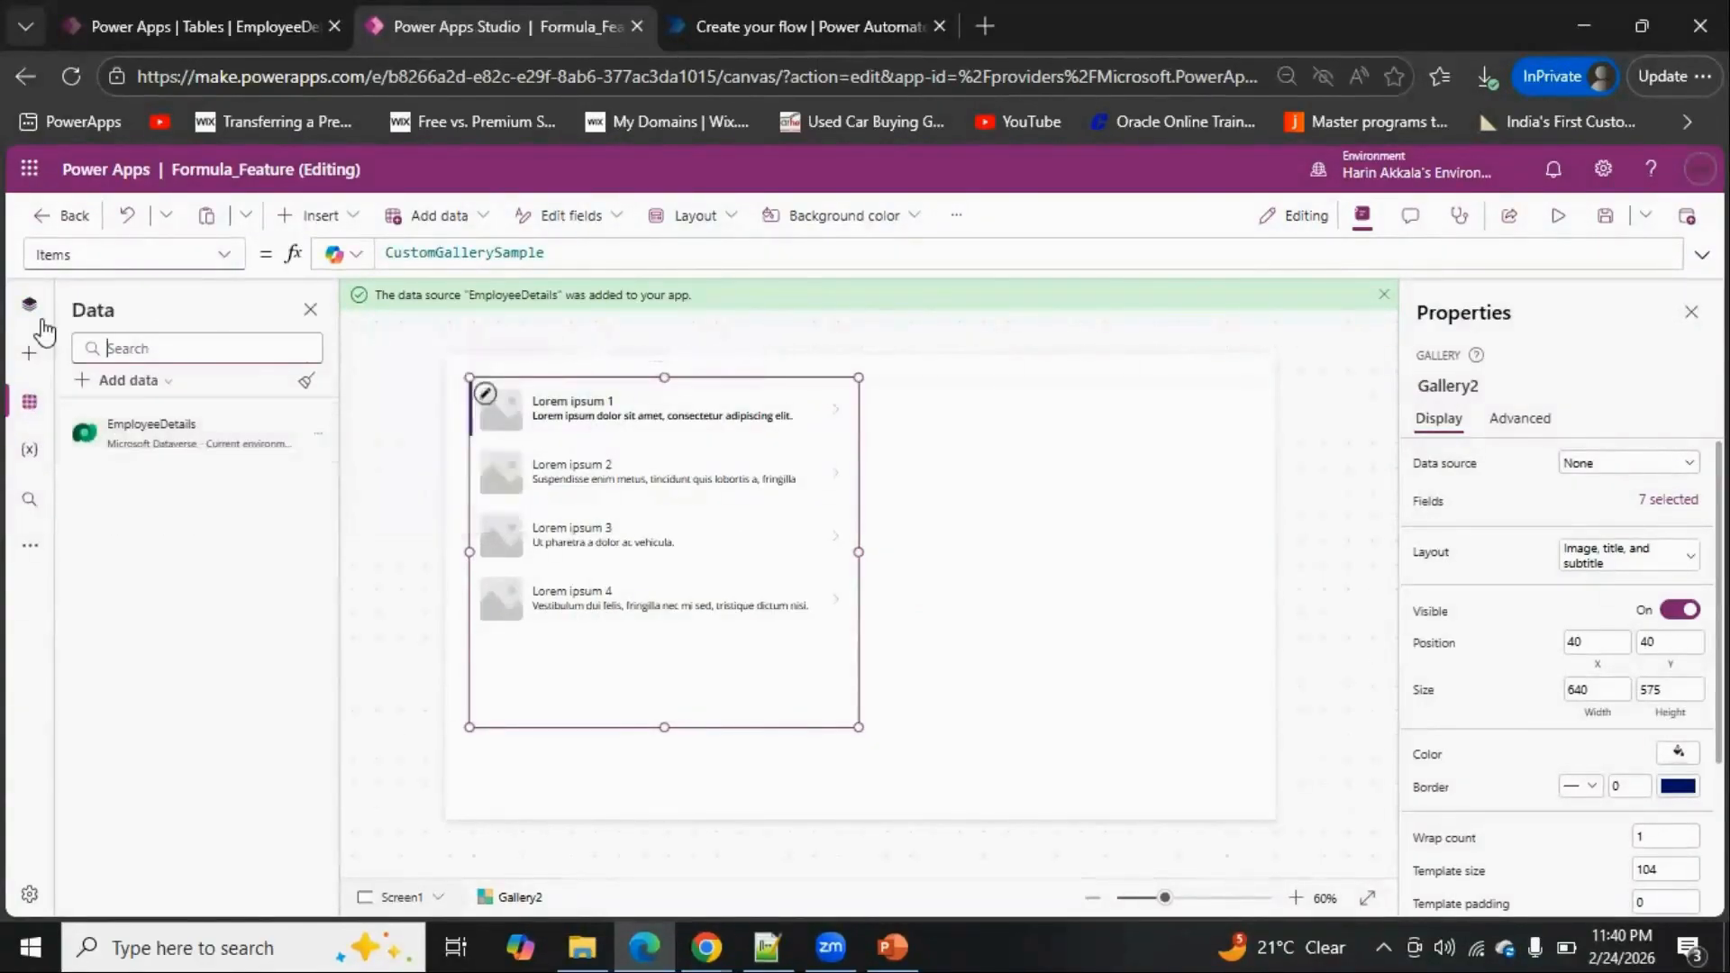
left_click(1579, 464)
left_click(1510, 616)
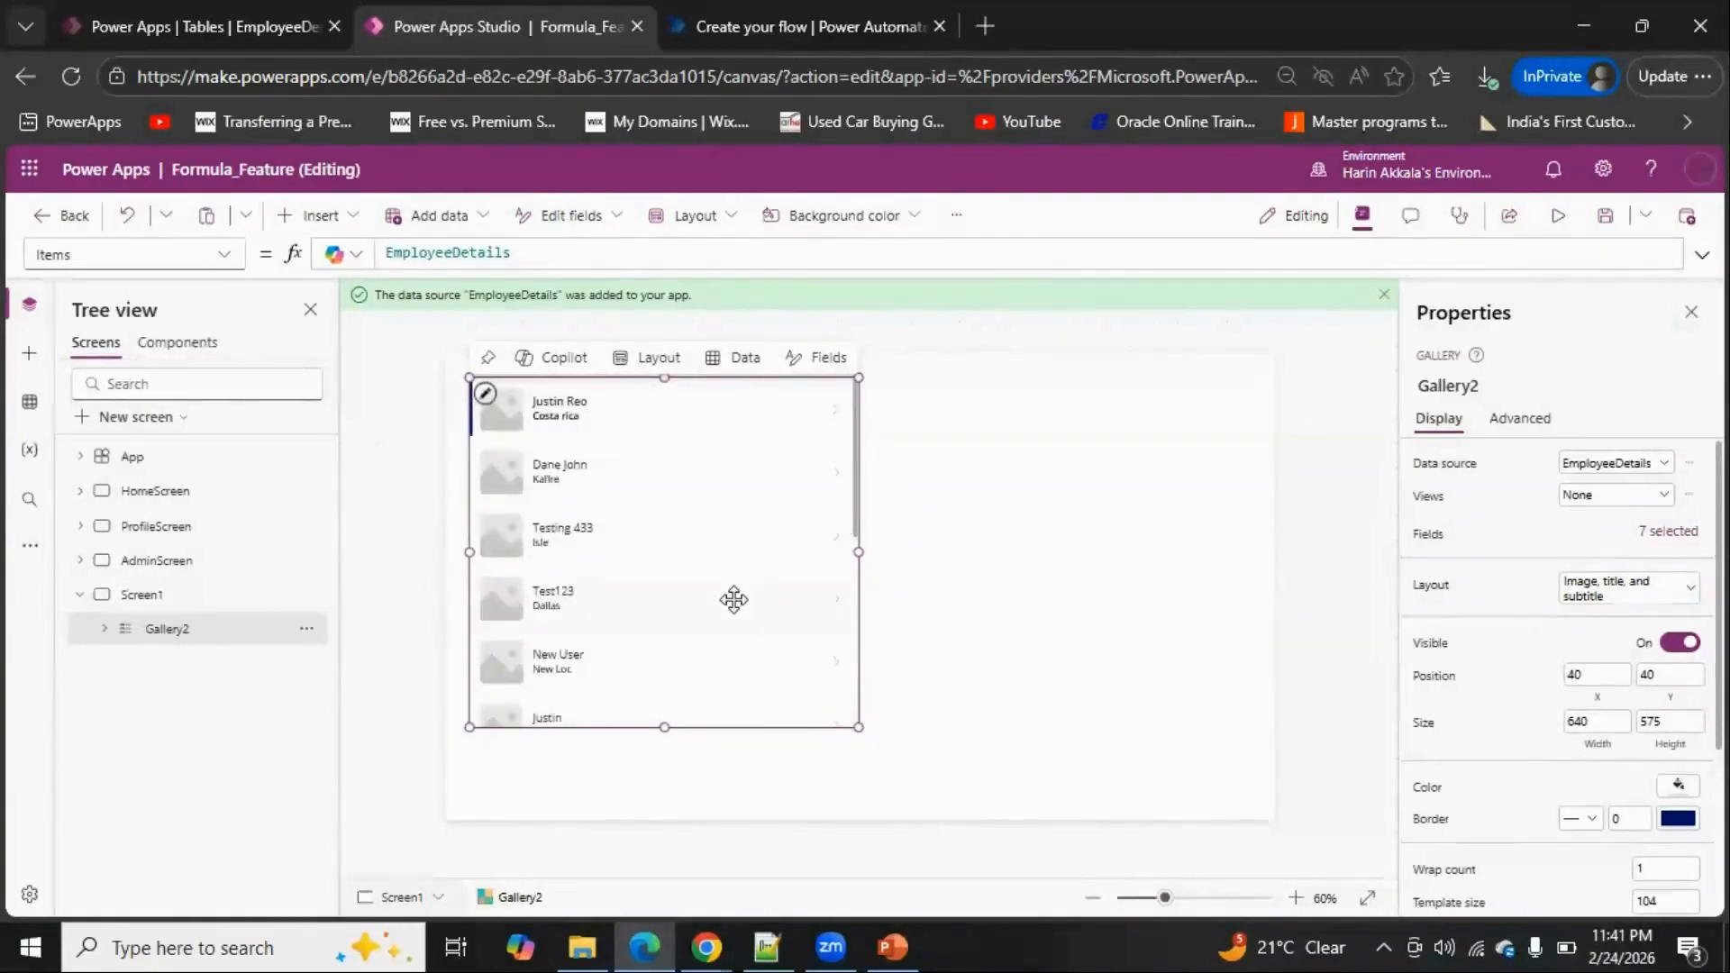
Look through the gallery's employee records and extend the gallery downward to a height of about 696
scroll(712, 630, "down", 3)
scroll(698, 654, "down", 3)
left_click_drag(662, 721, 663, 797)
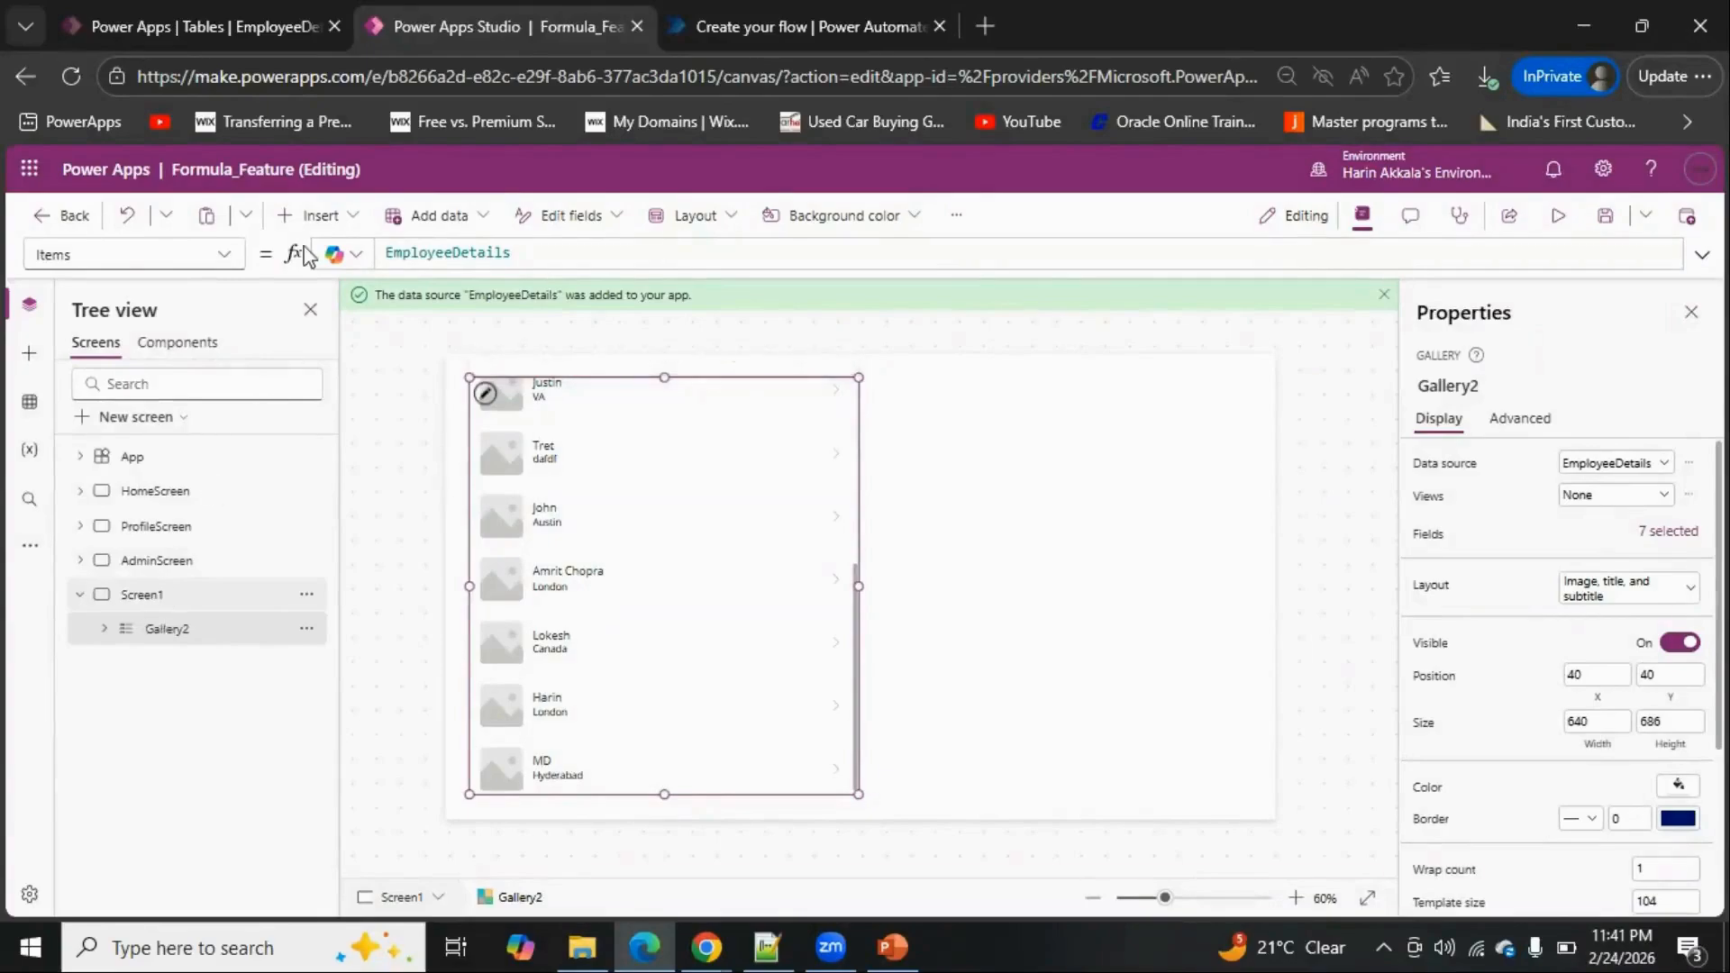
Insert a text label on Screen1 and place it beside the gallery at about X 849, Y 57
left_click(142, 595)
left_click(313, 216)
left_click(343, 342)
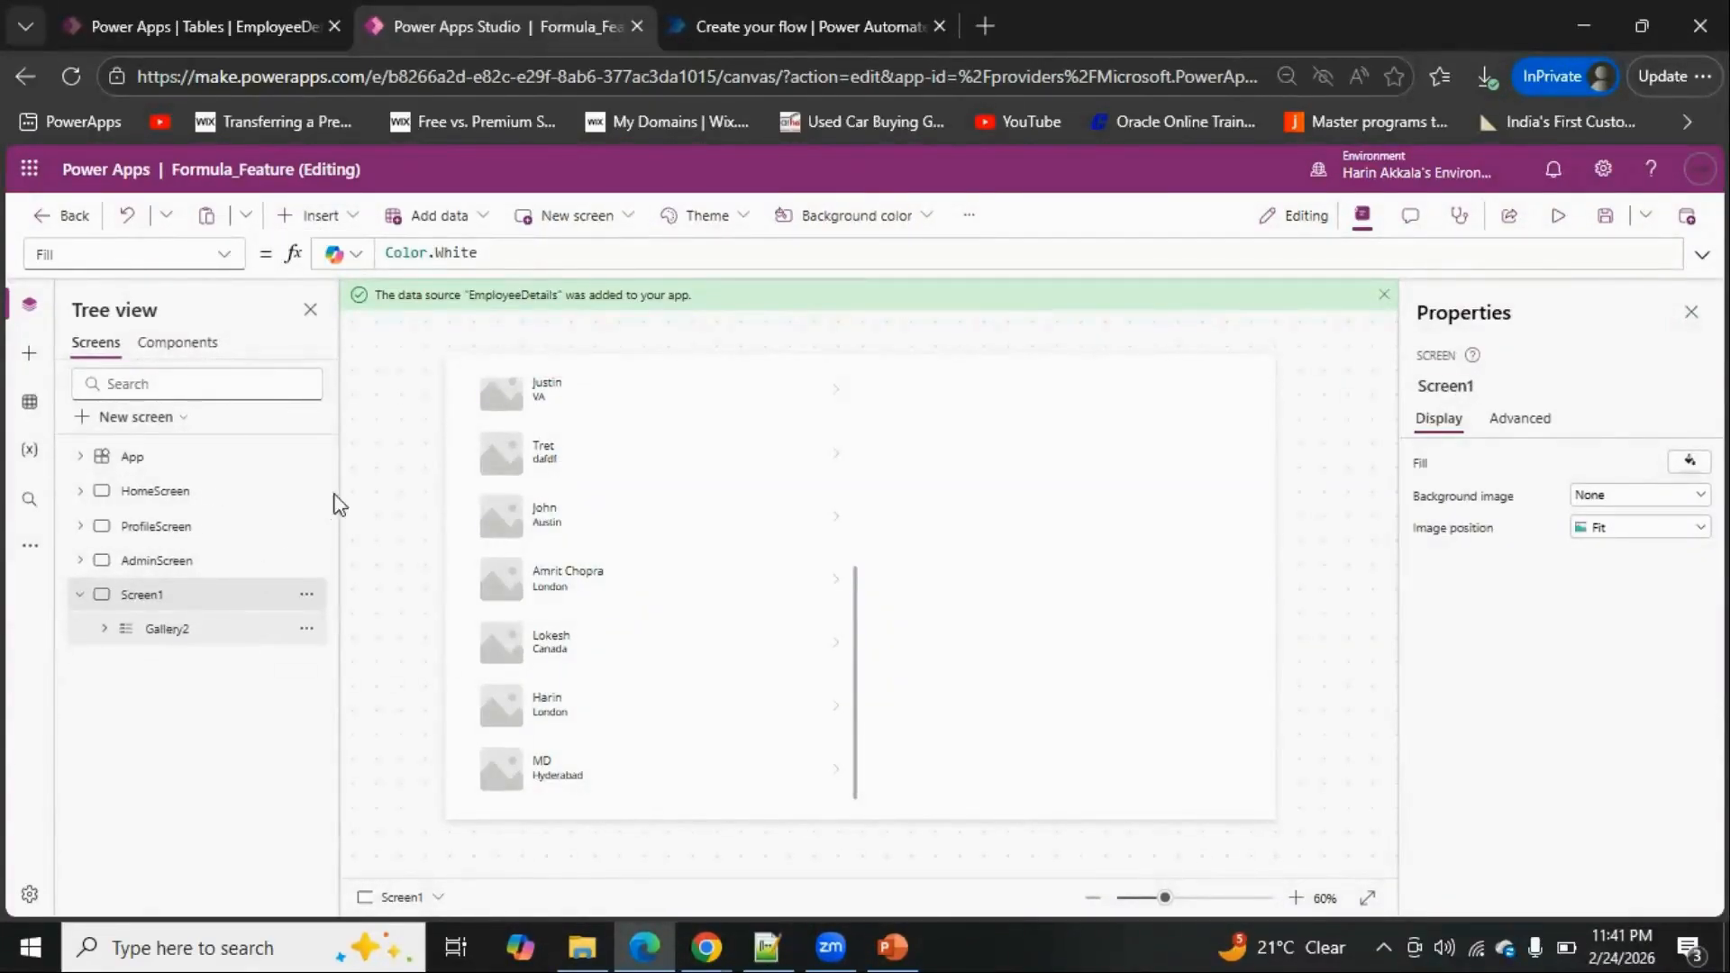
left_click_drag(925, 414, 977, 402)
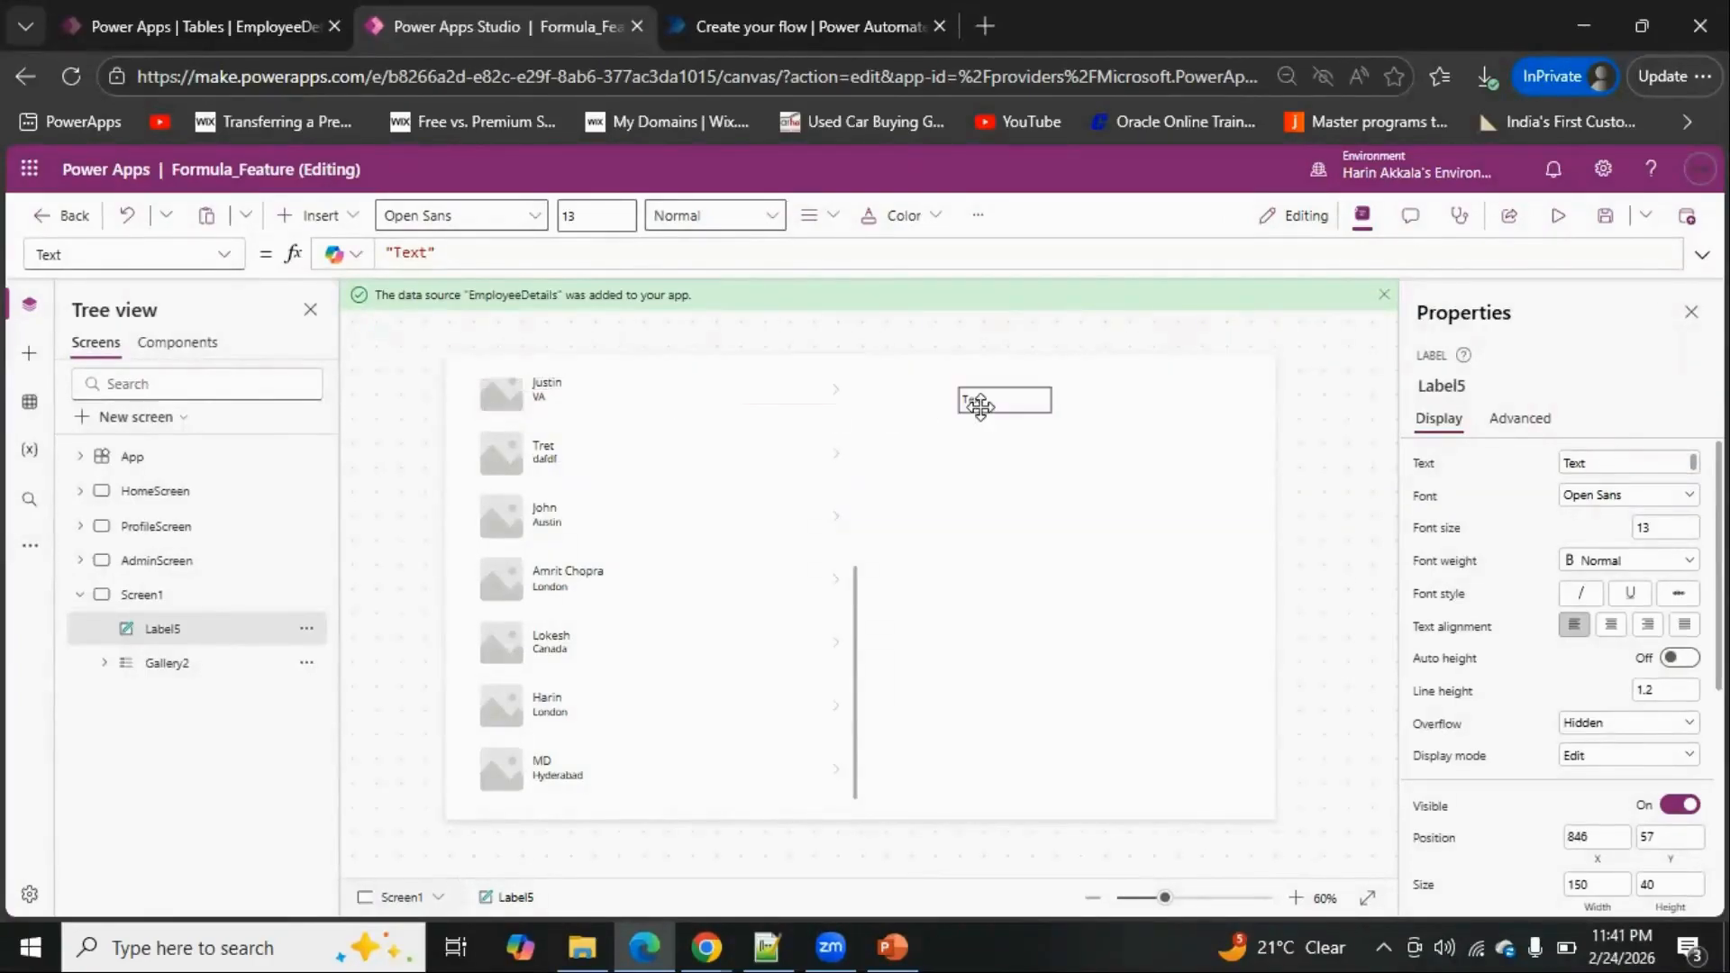
Set the new label's Text to CountRows(Gallery2.AllItems), and check the Items source and records of Gallery2
left_click(473, 251)
key("ctrl+a")
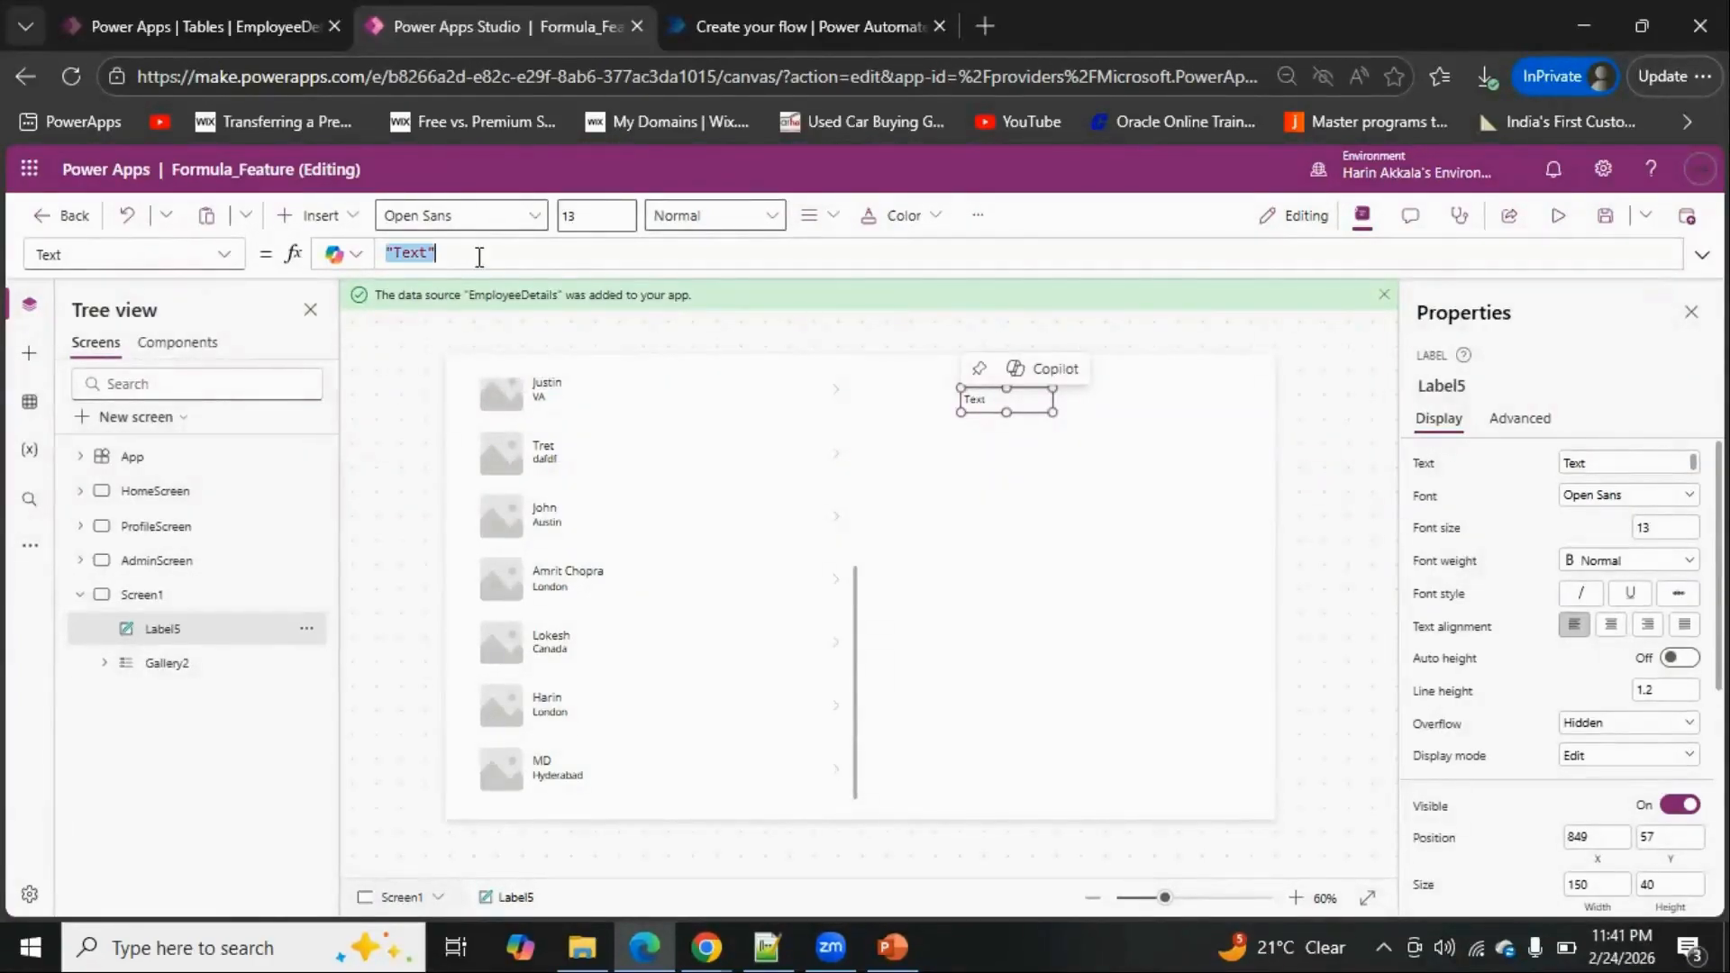
type("Countro")
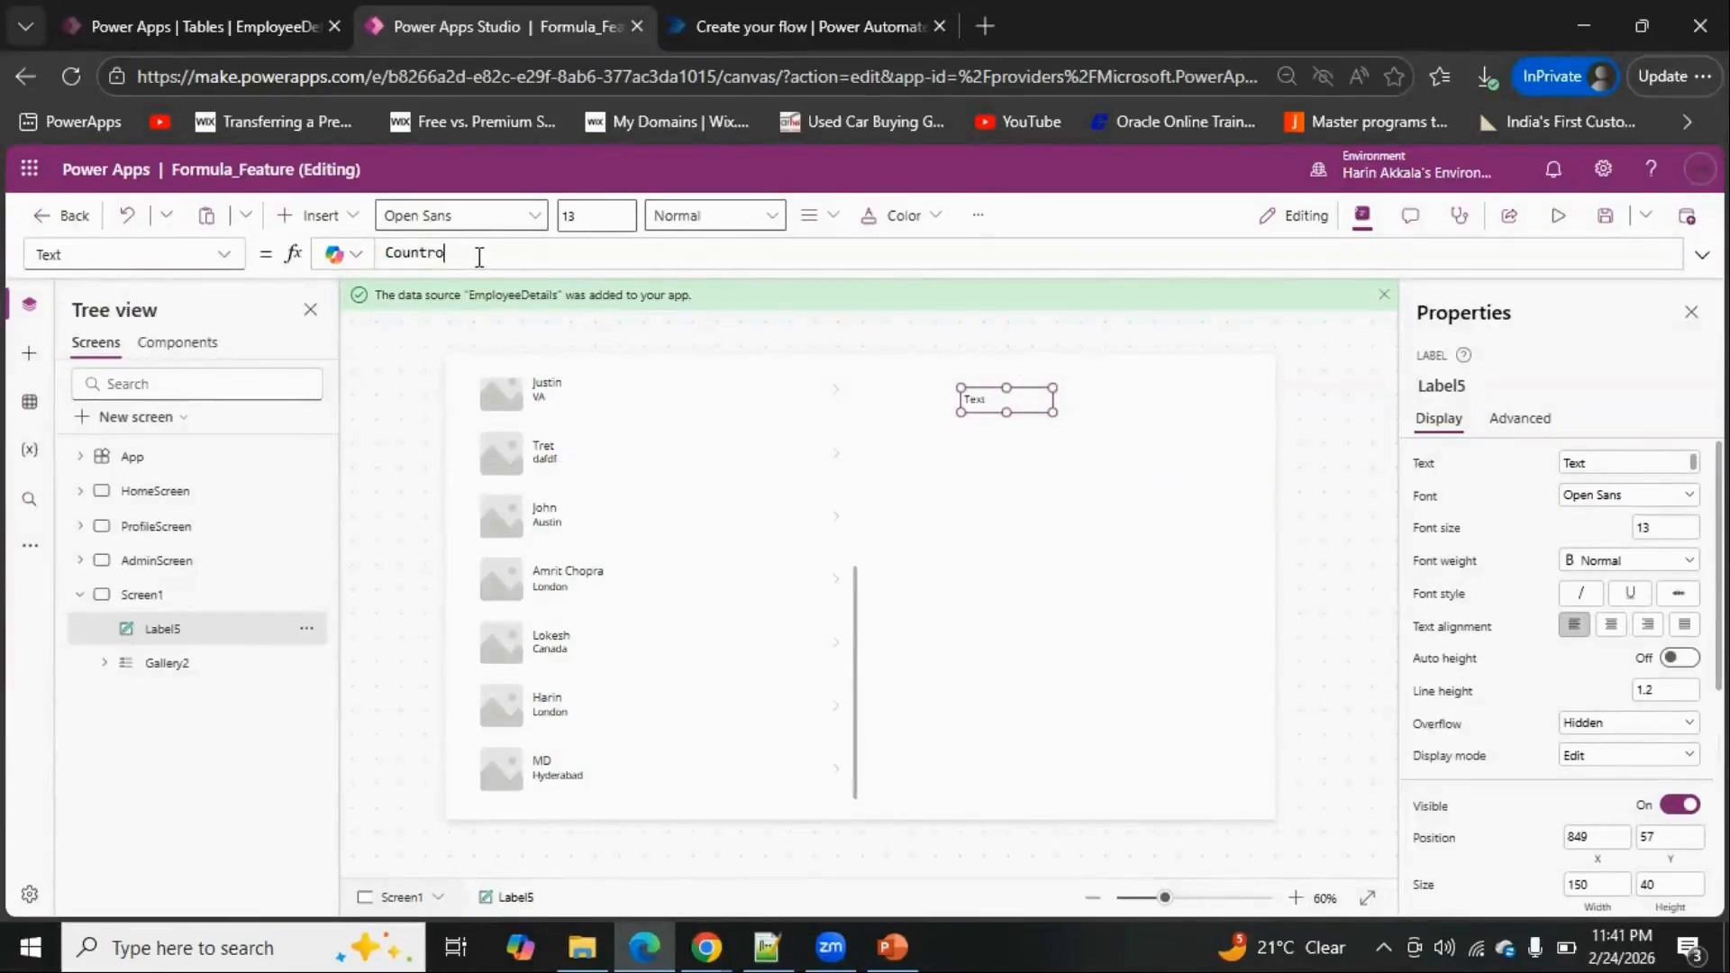
type("ws(Ealler")
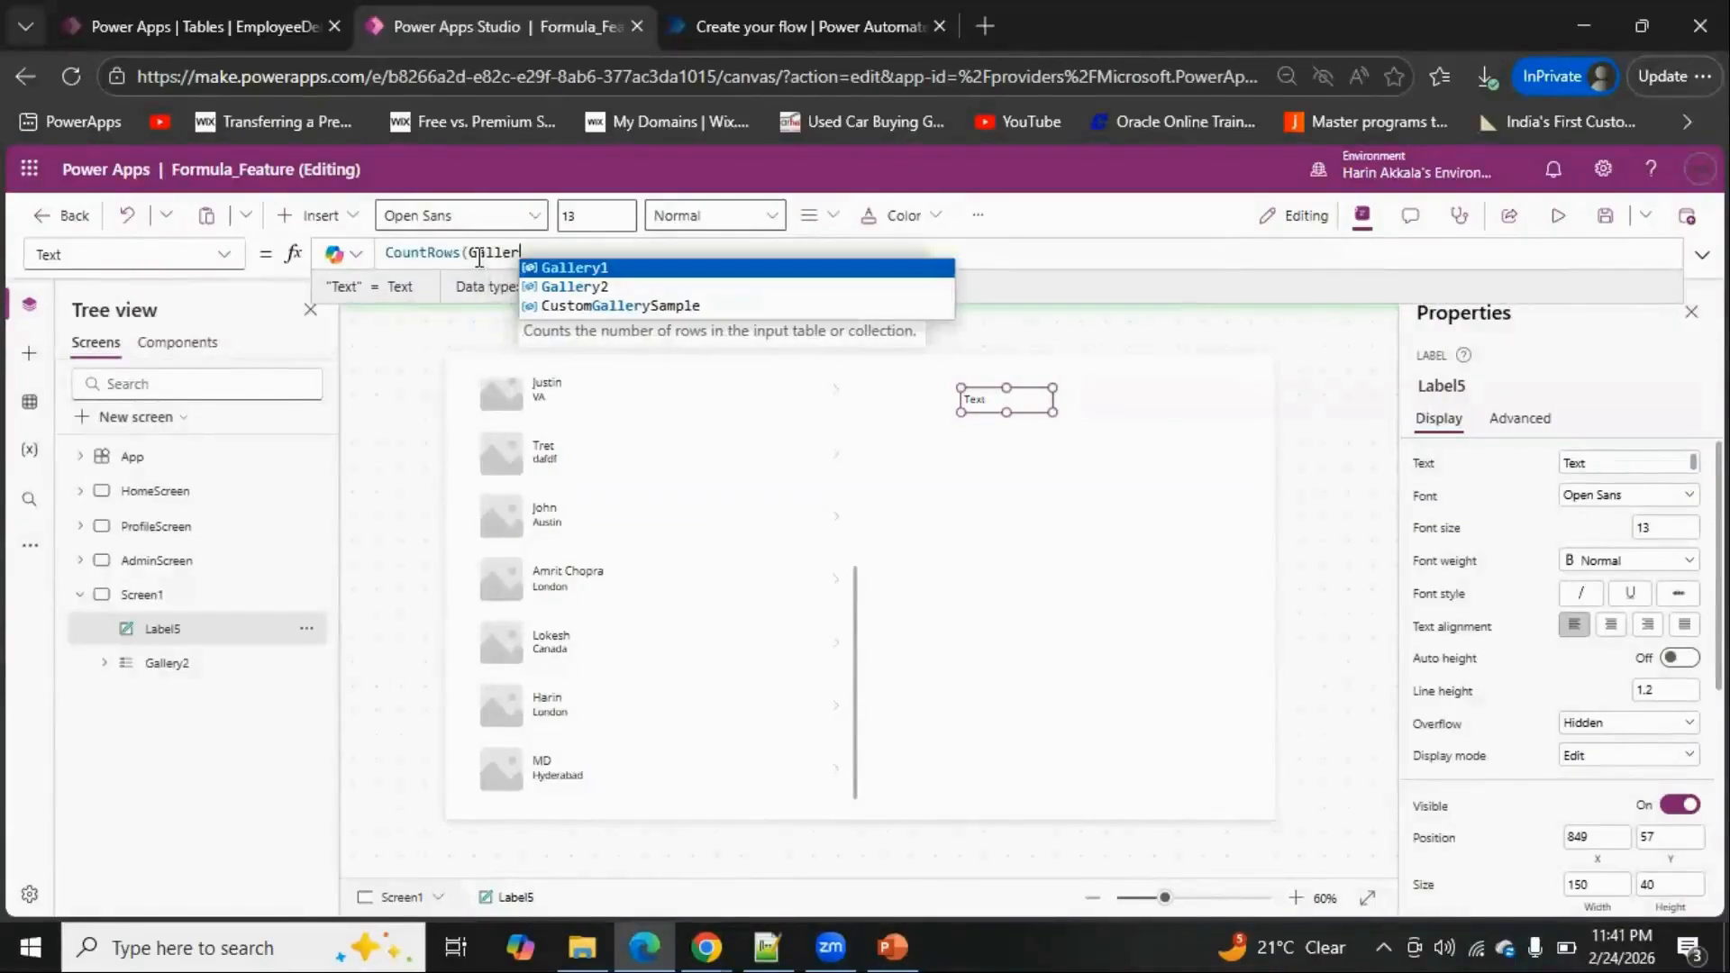
type("y2.AllItems")
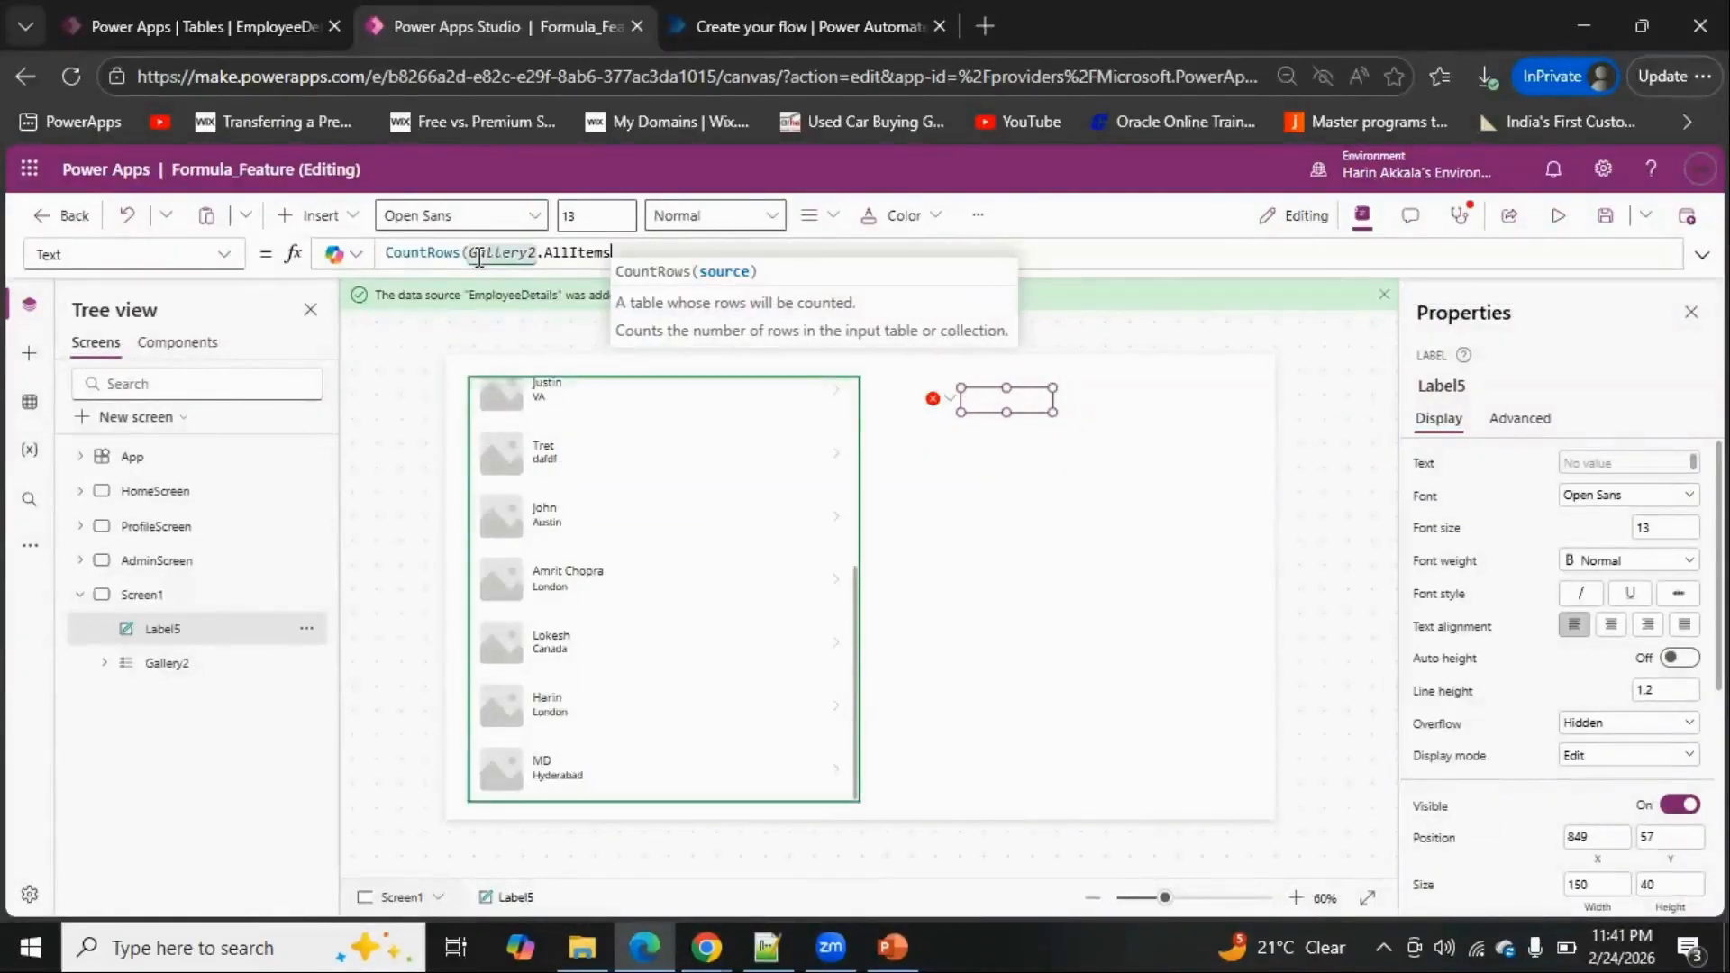
type(")")
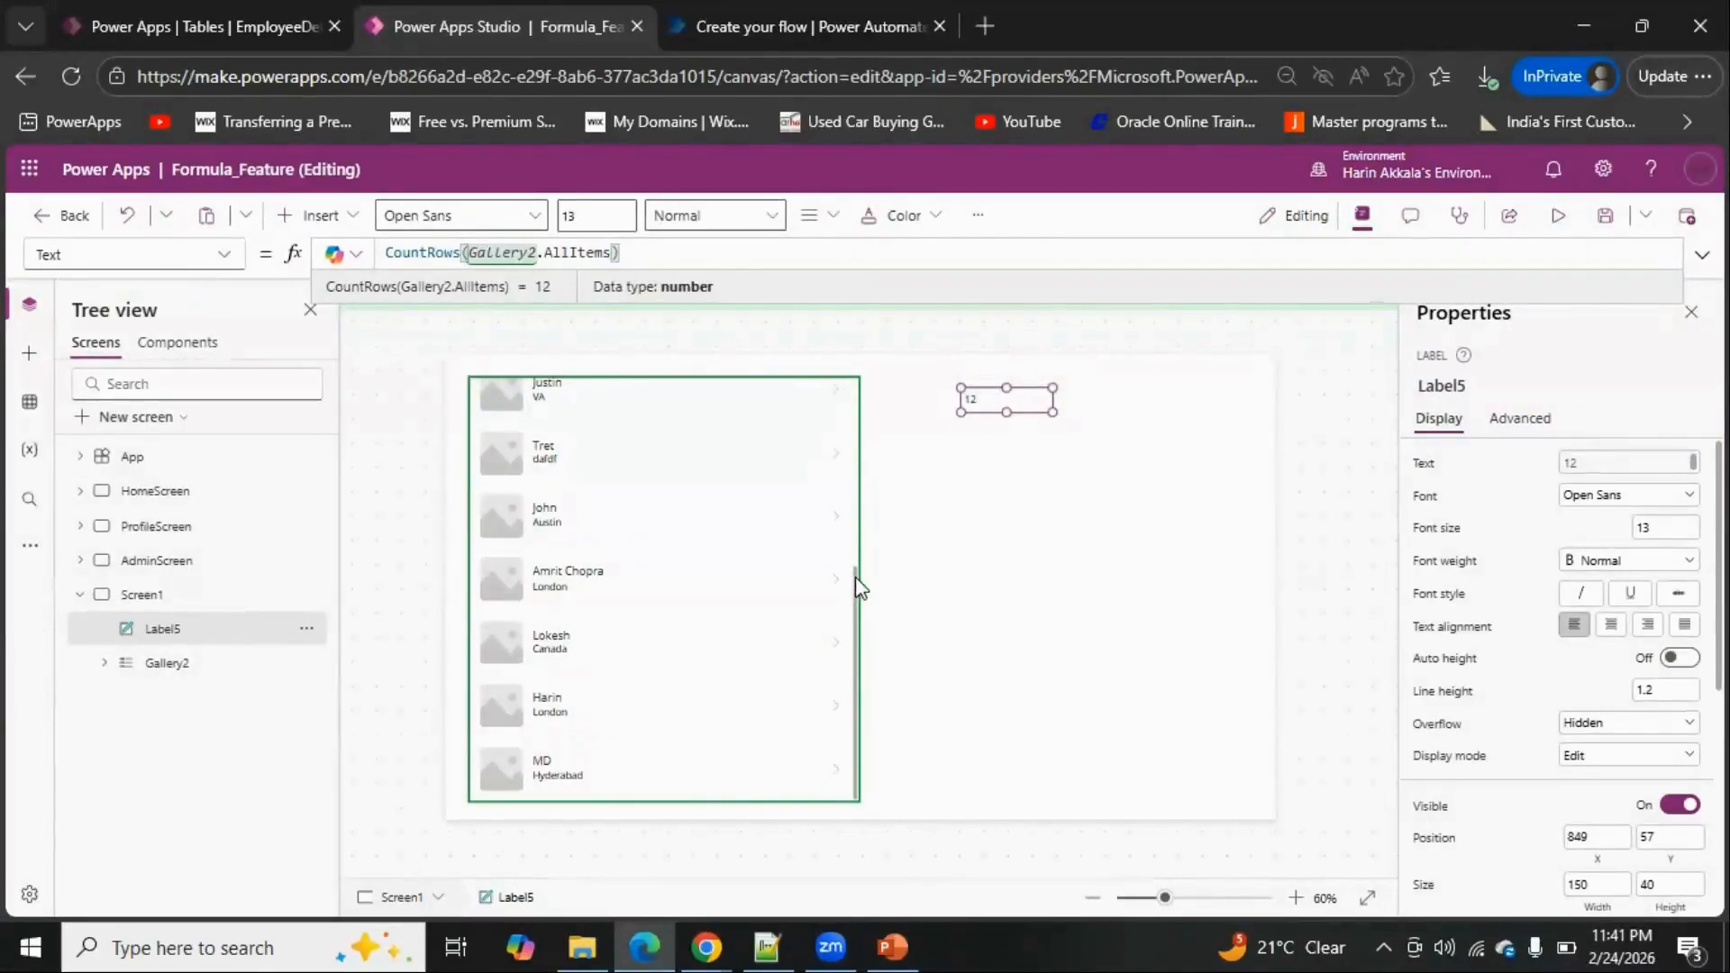
left_click(185, 664)
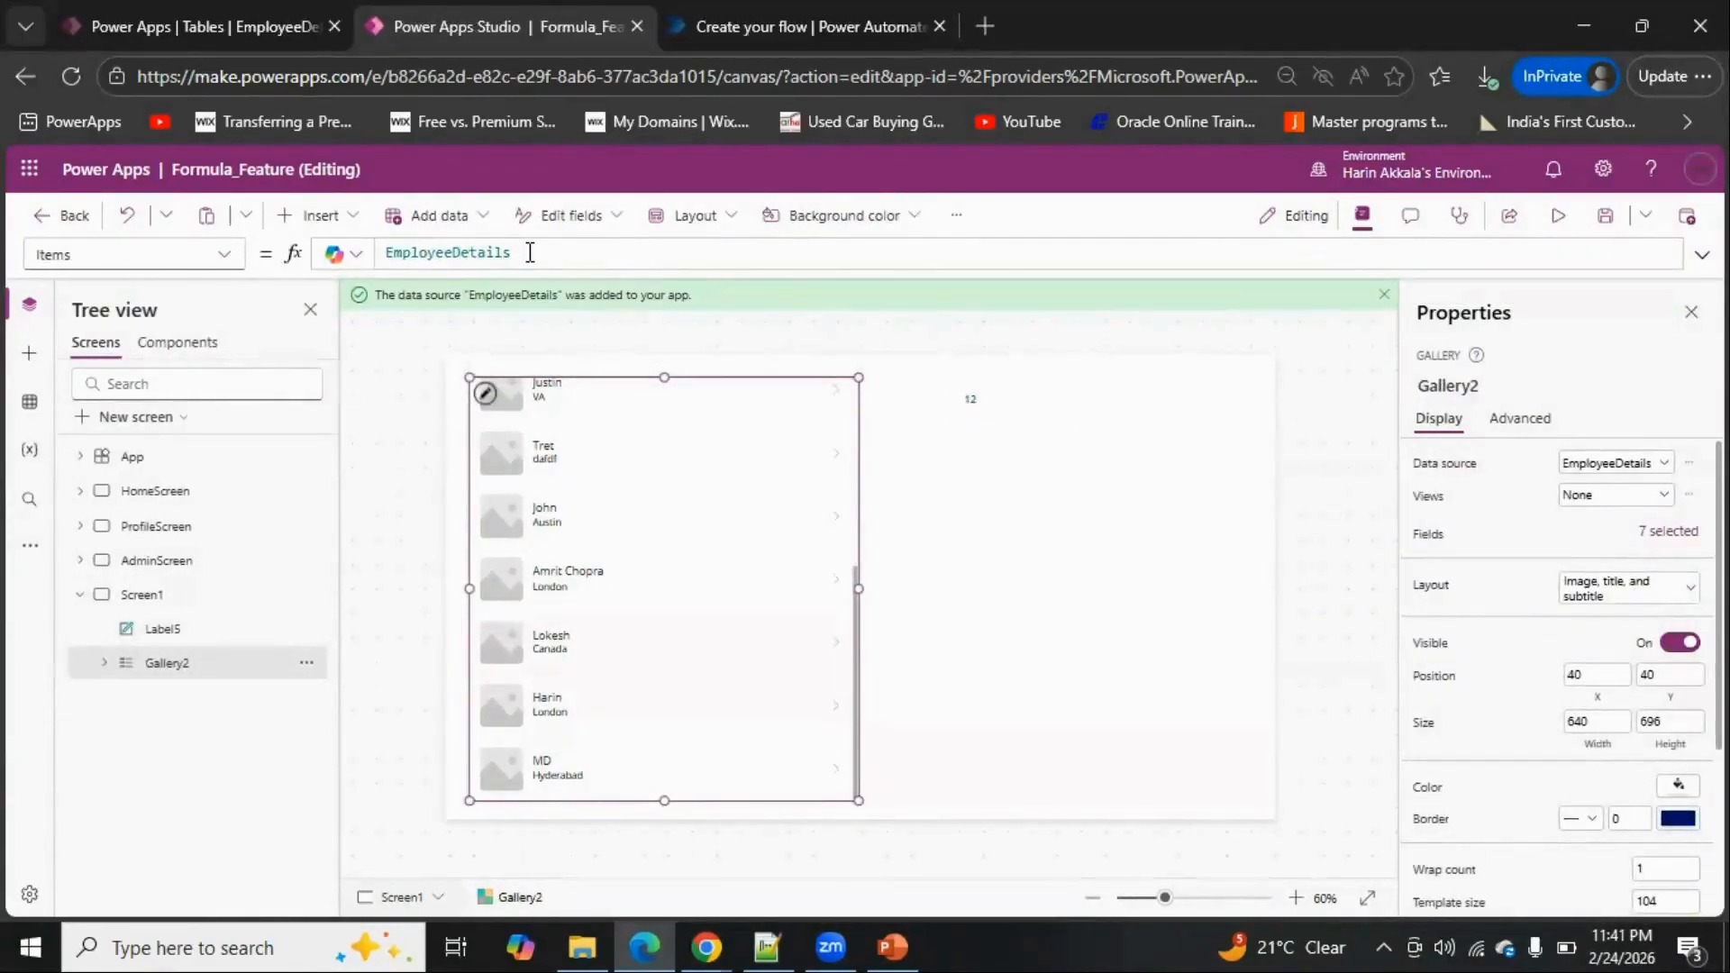
scroll(654, 502, "up", 5)
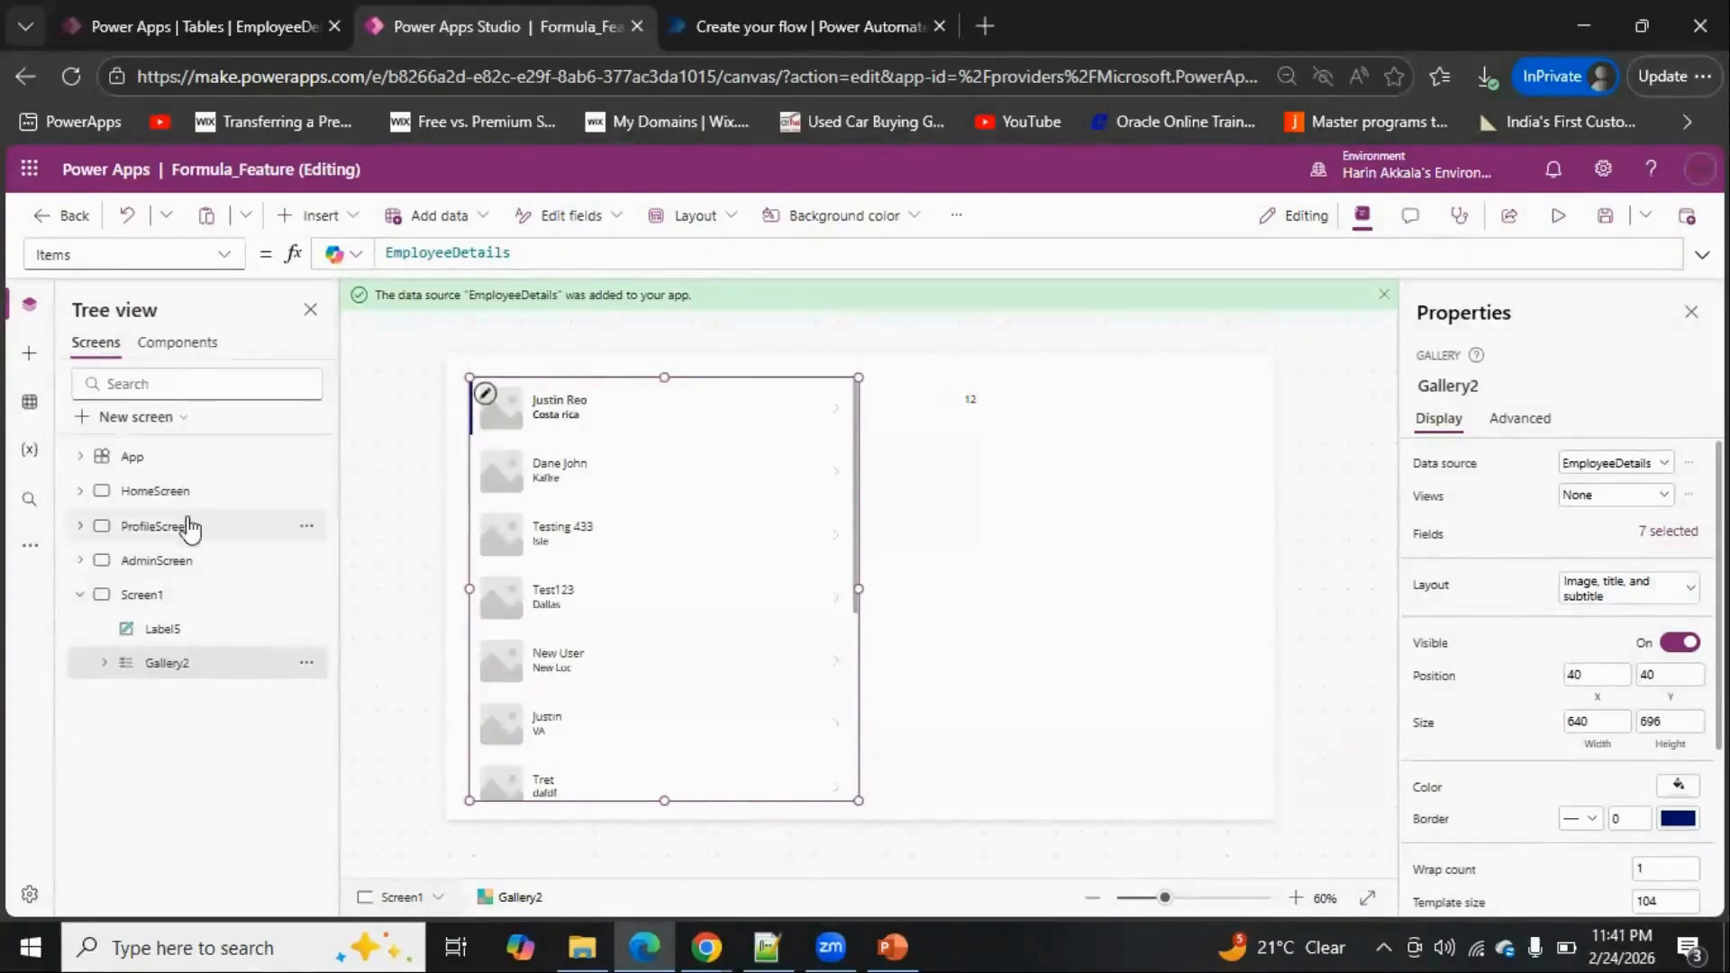
Append ClearCollect(colEmpDetails,EmployeeDetails) below the colMenu collection in the App's OnStart formula
left_click(174, 458)
left_click(224, 254)
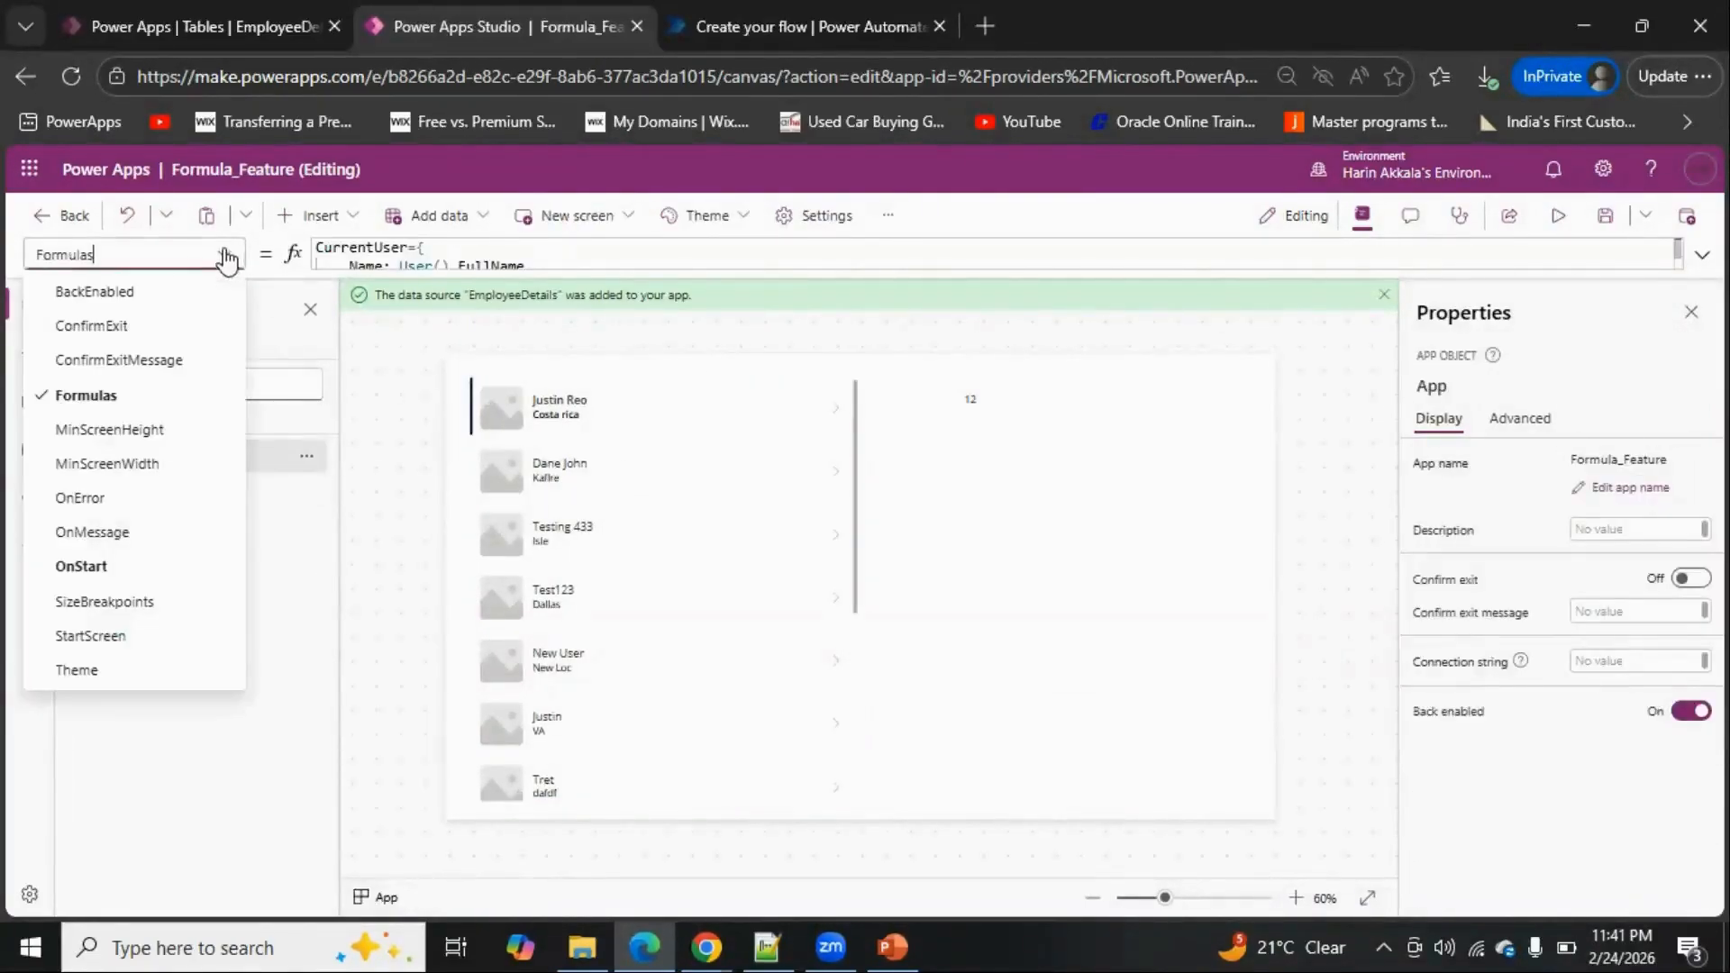
left_click(126, 566)
left_click(1701, 255)
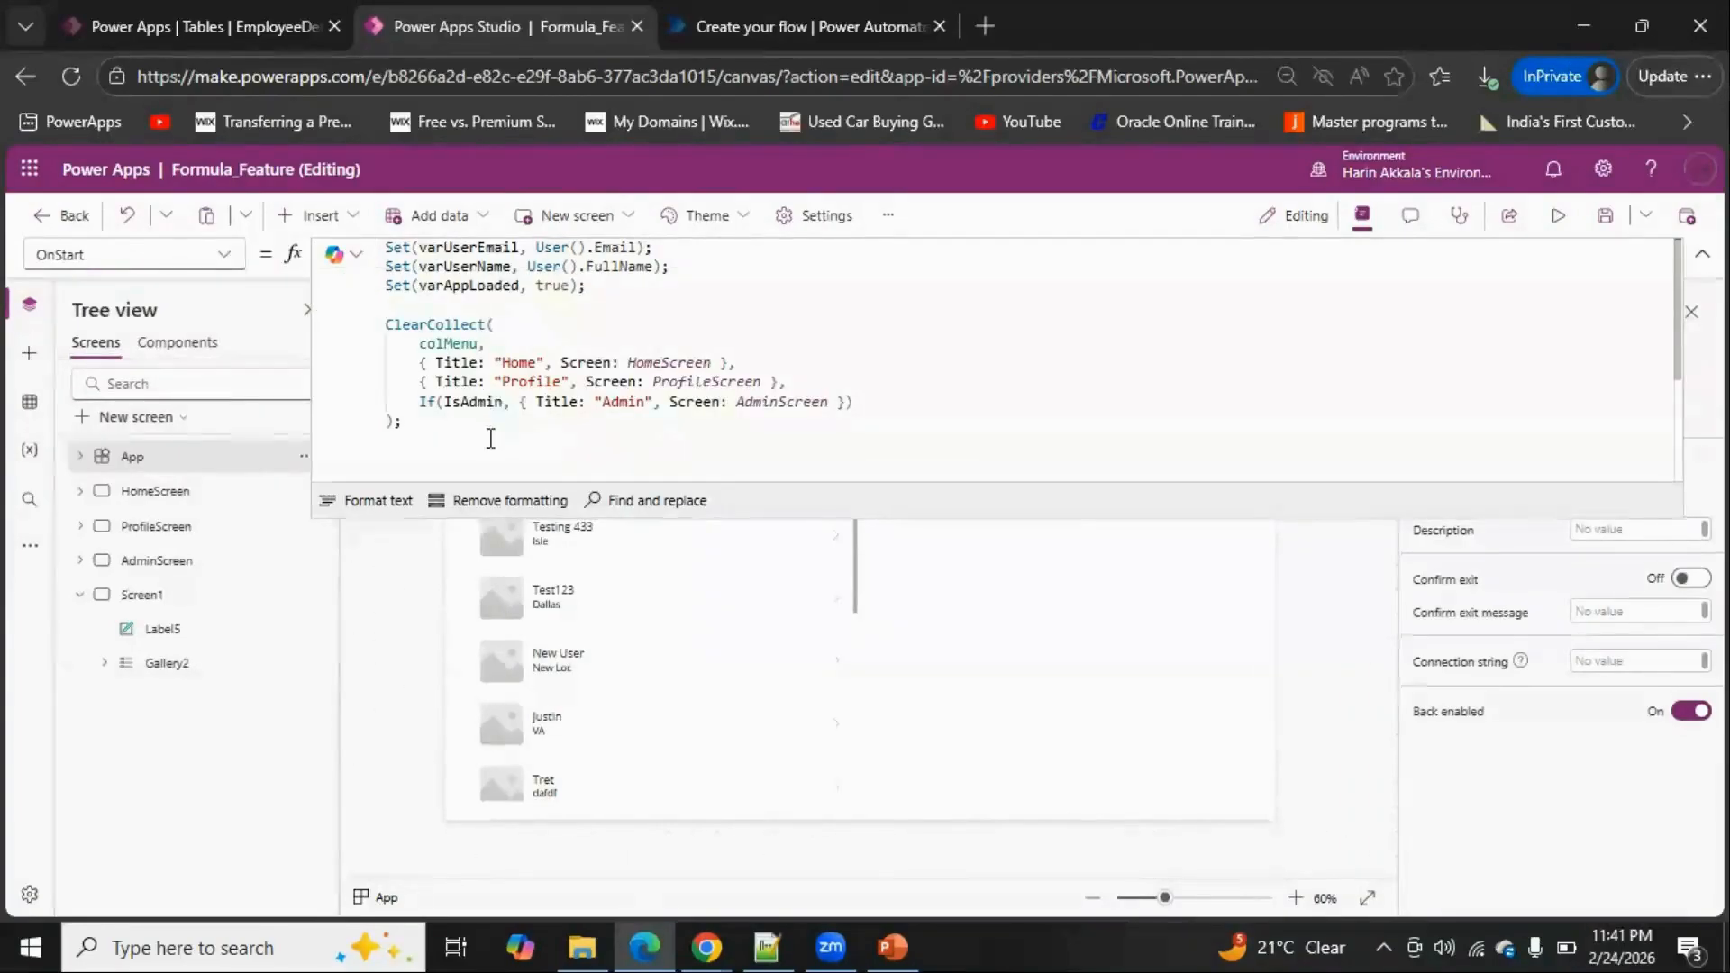
left_click(493, 437)
key("Return")
key("Return")
type("Clearcoll")
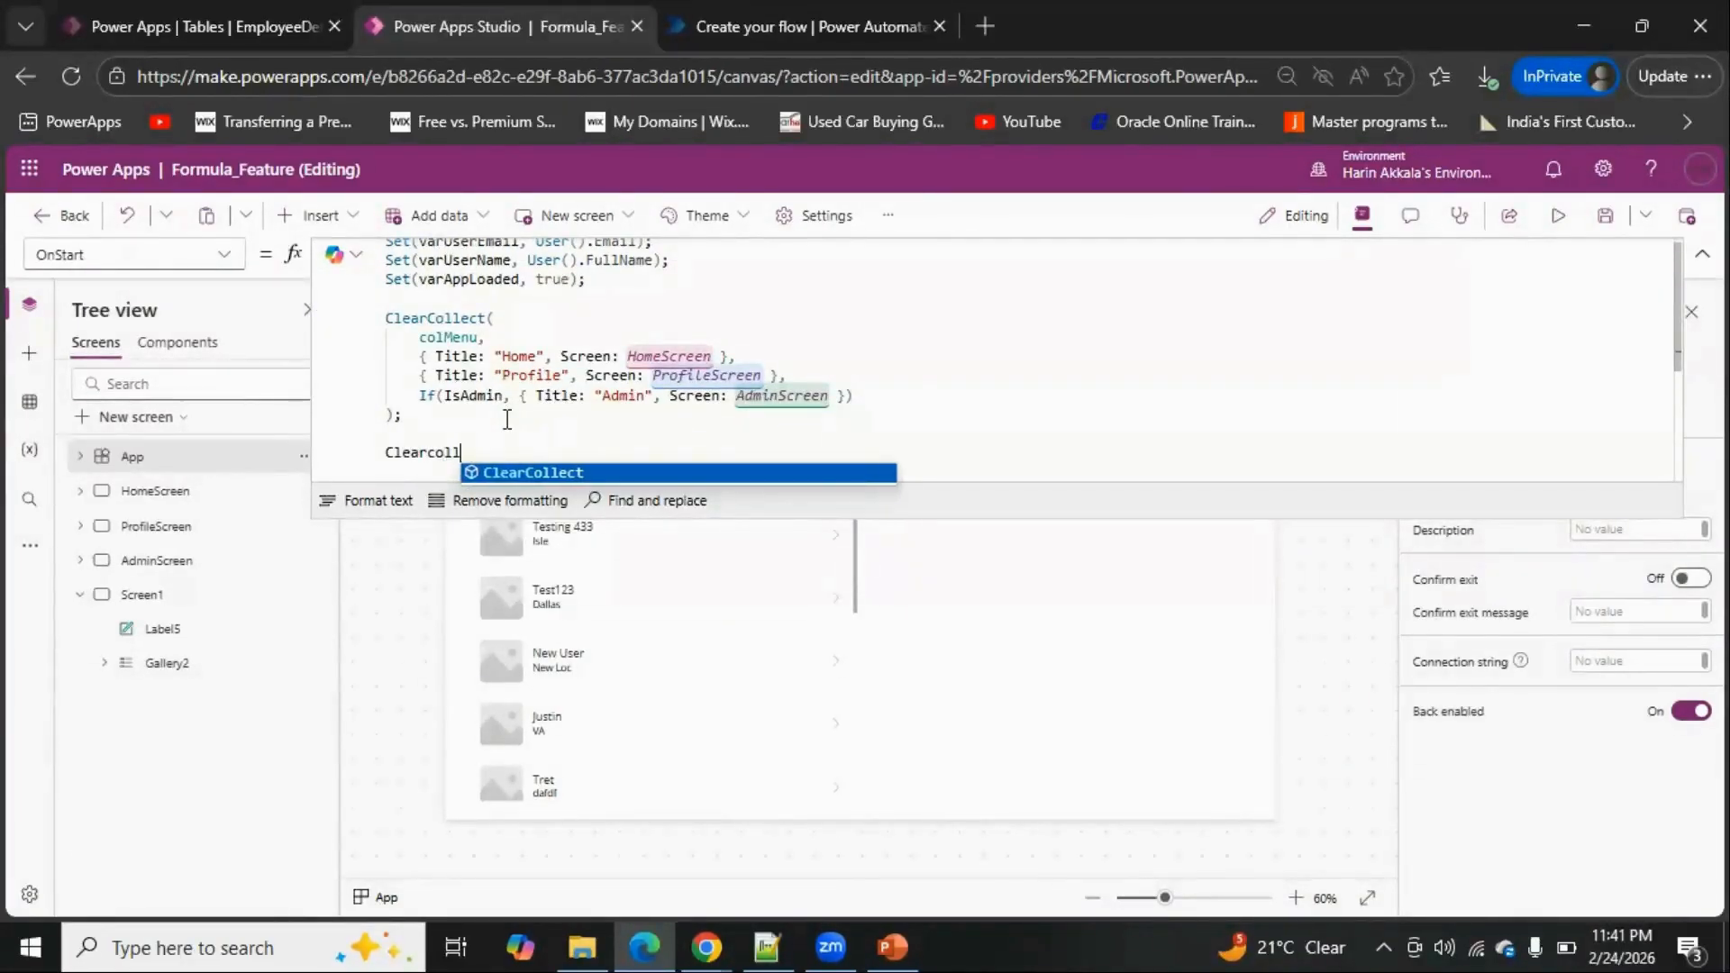
key("Tab")
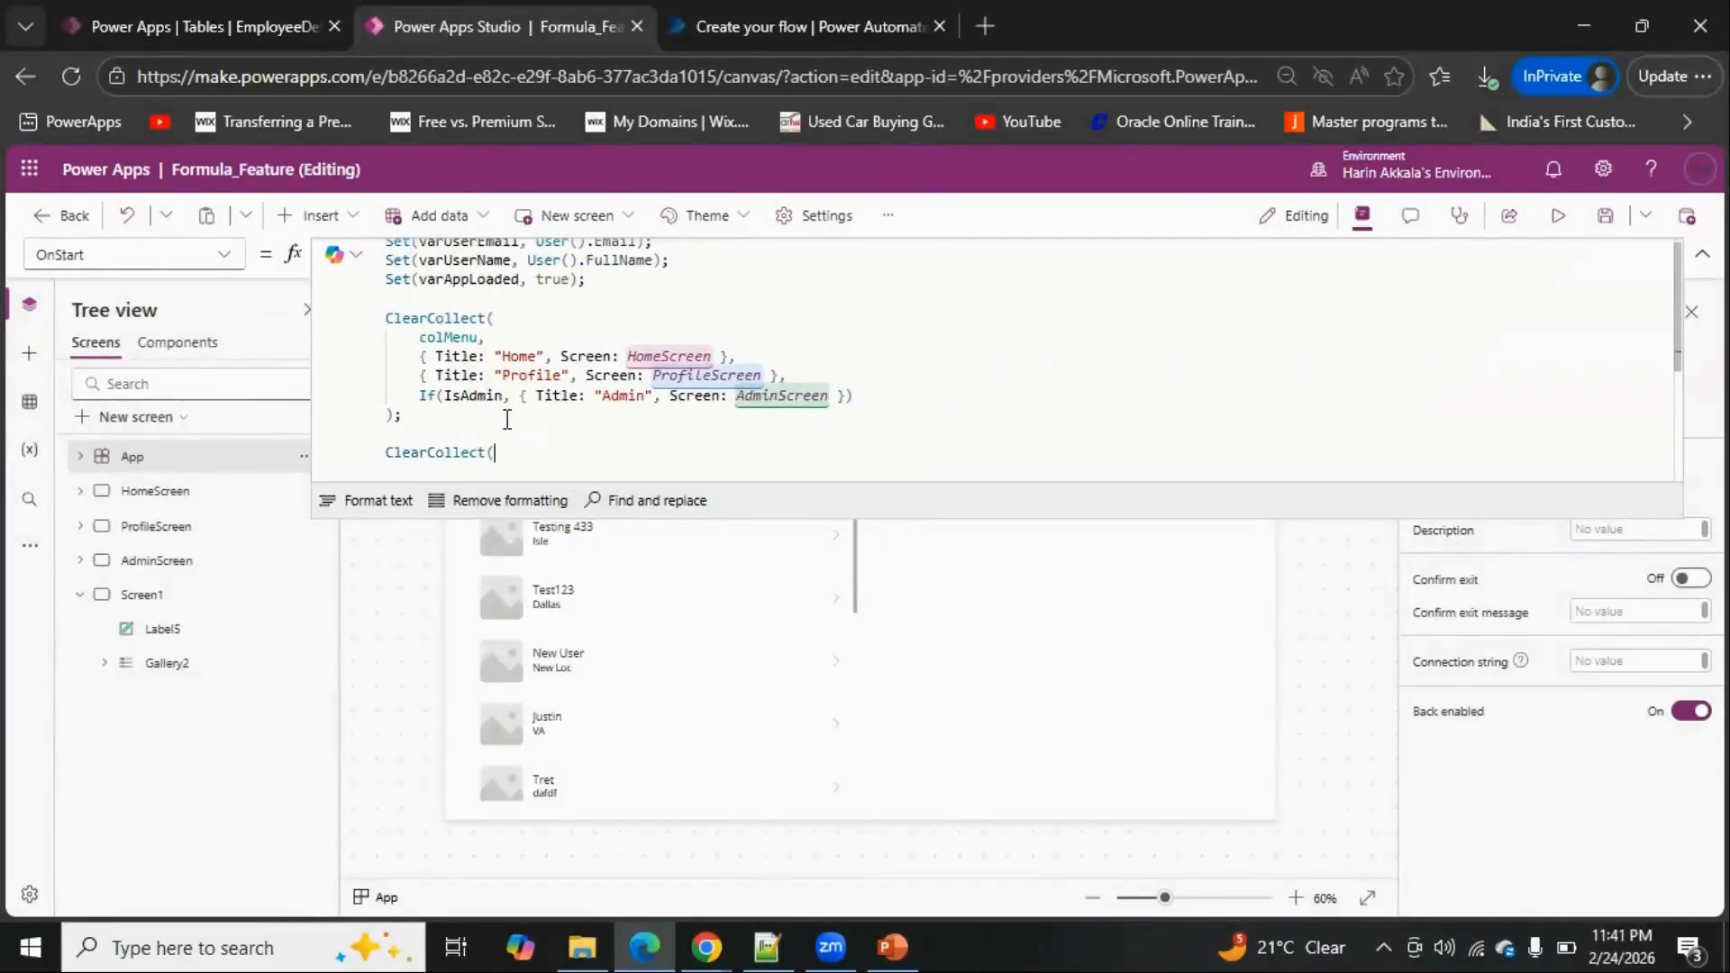
type("colE")
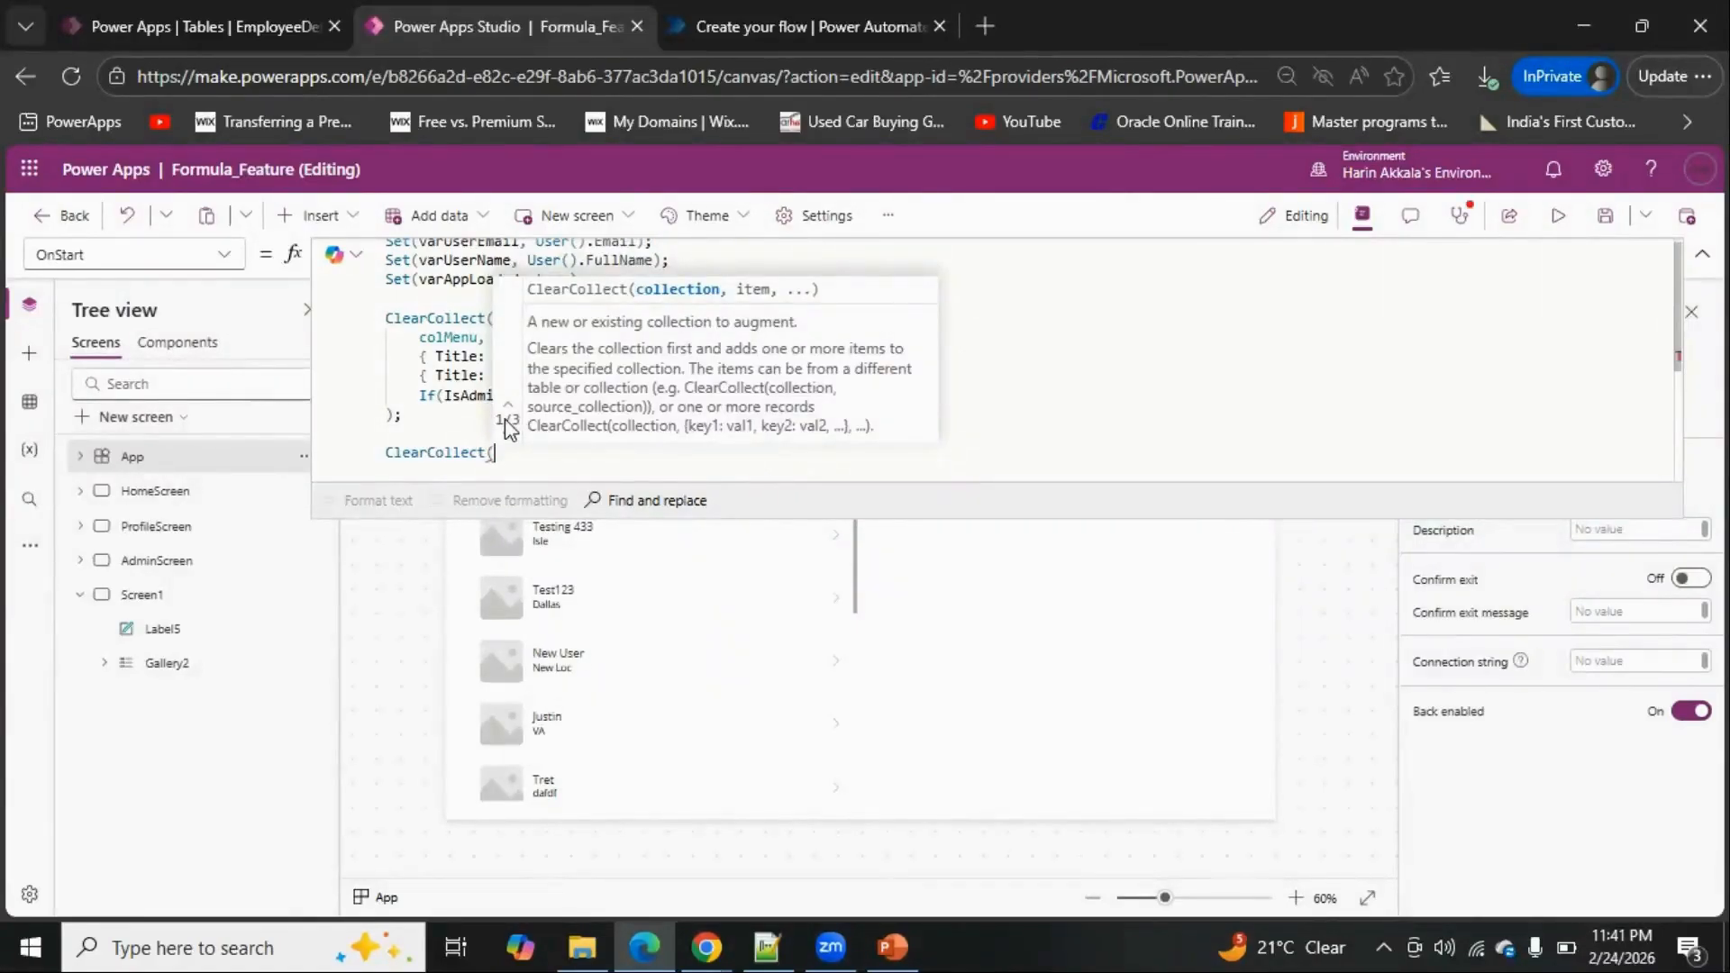
type("mpDetails")
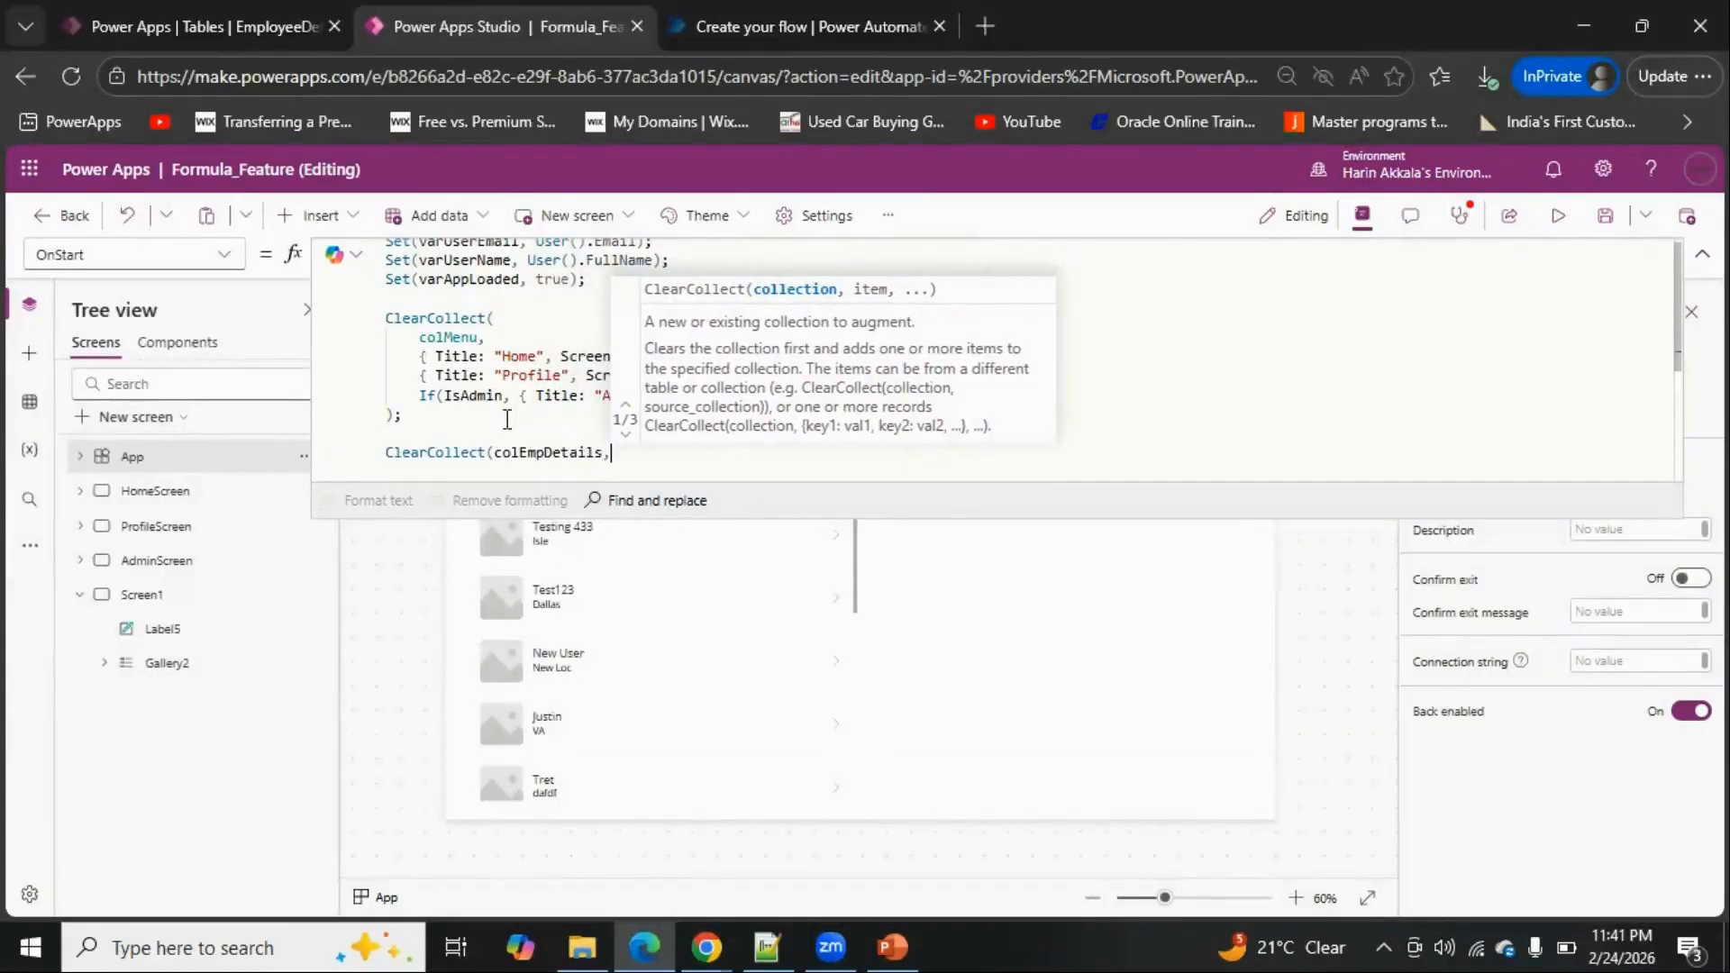
type(",Employ")
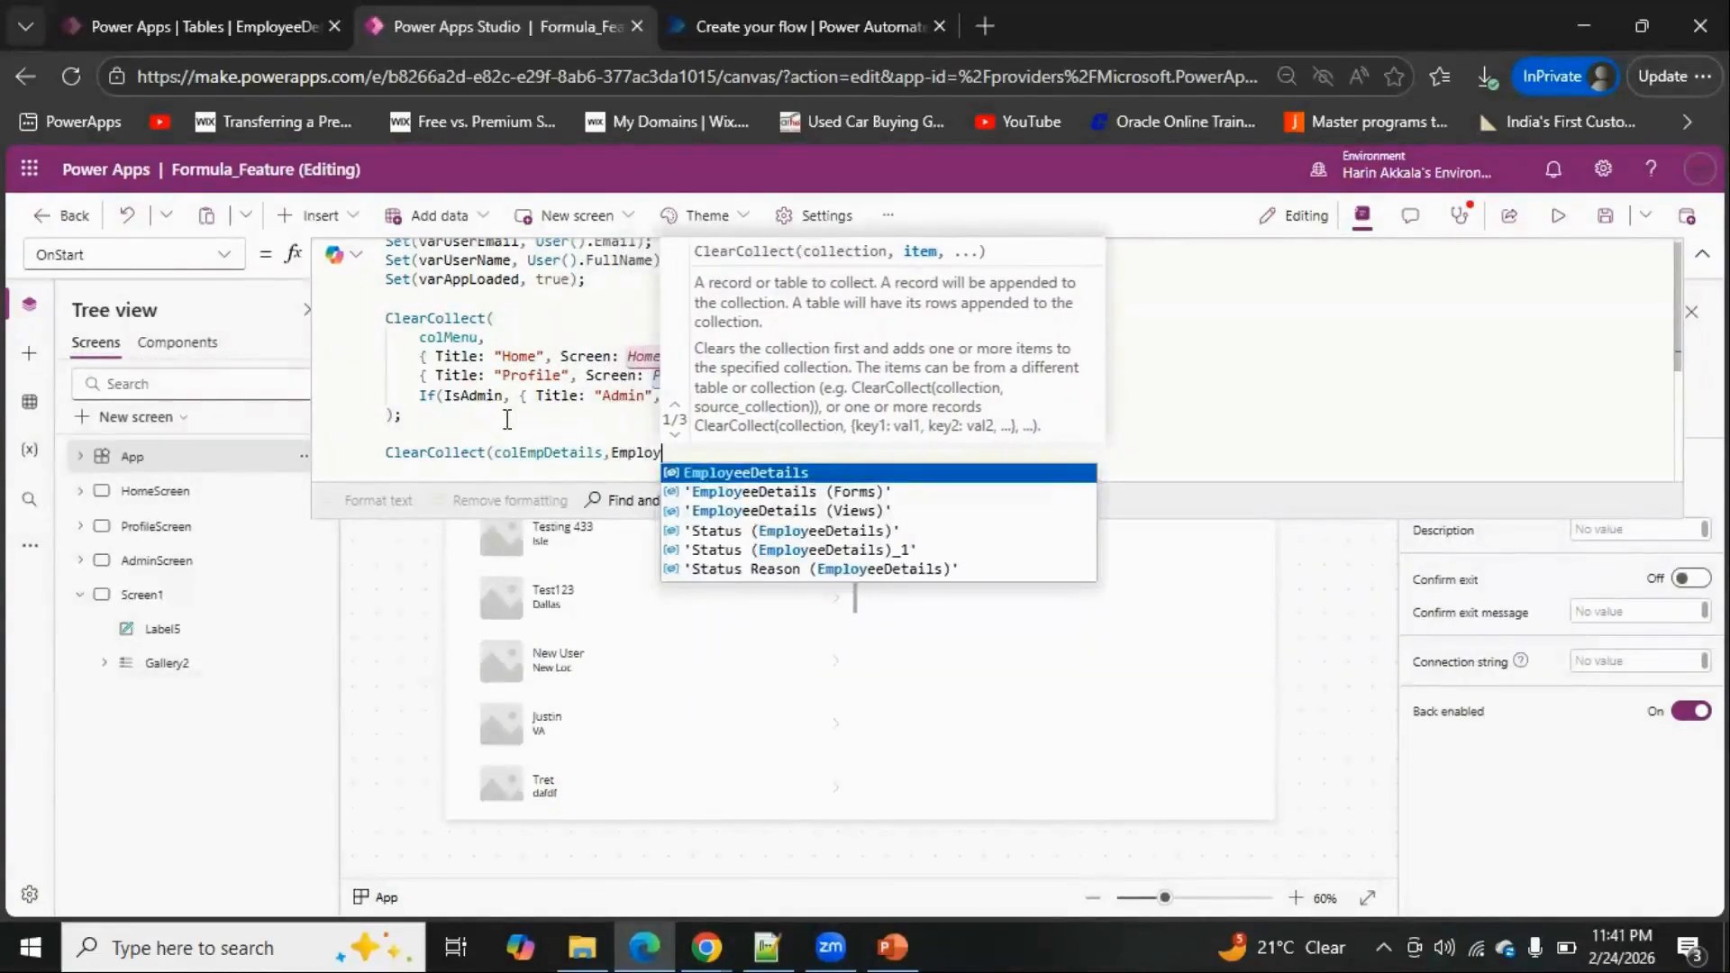
key("Tab")
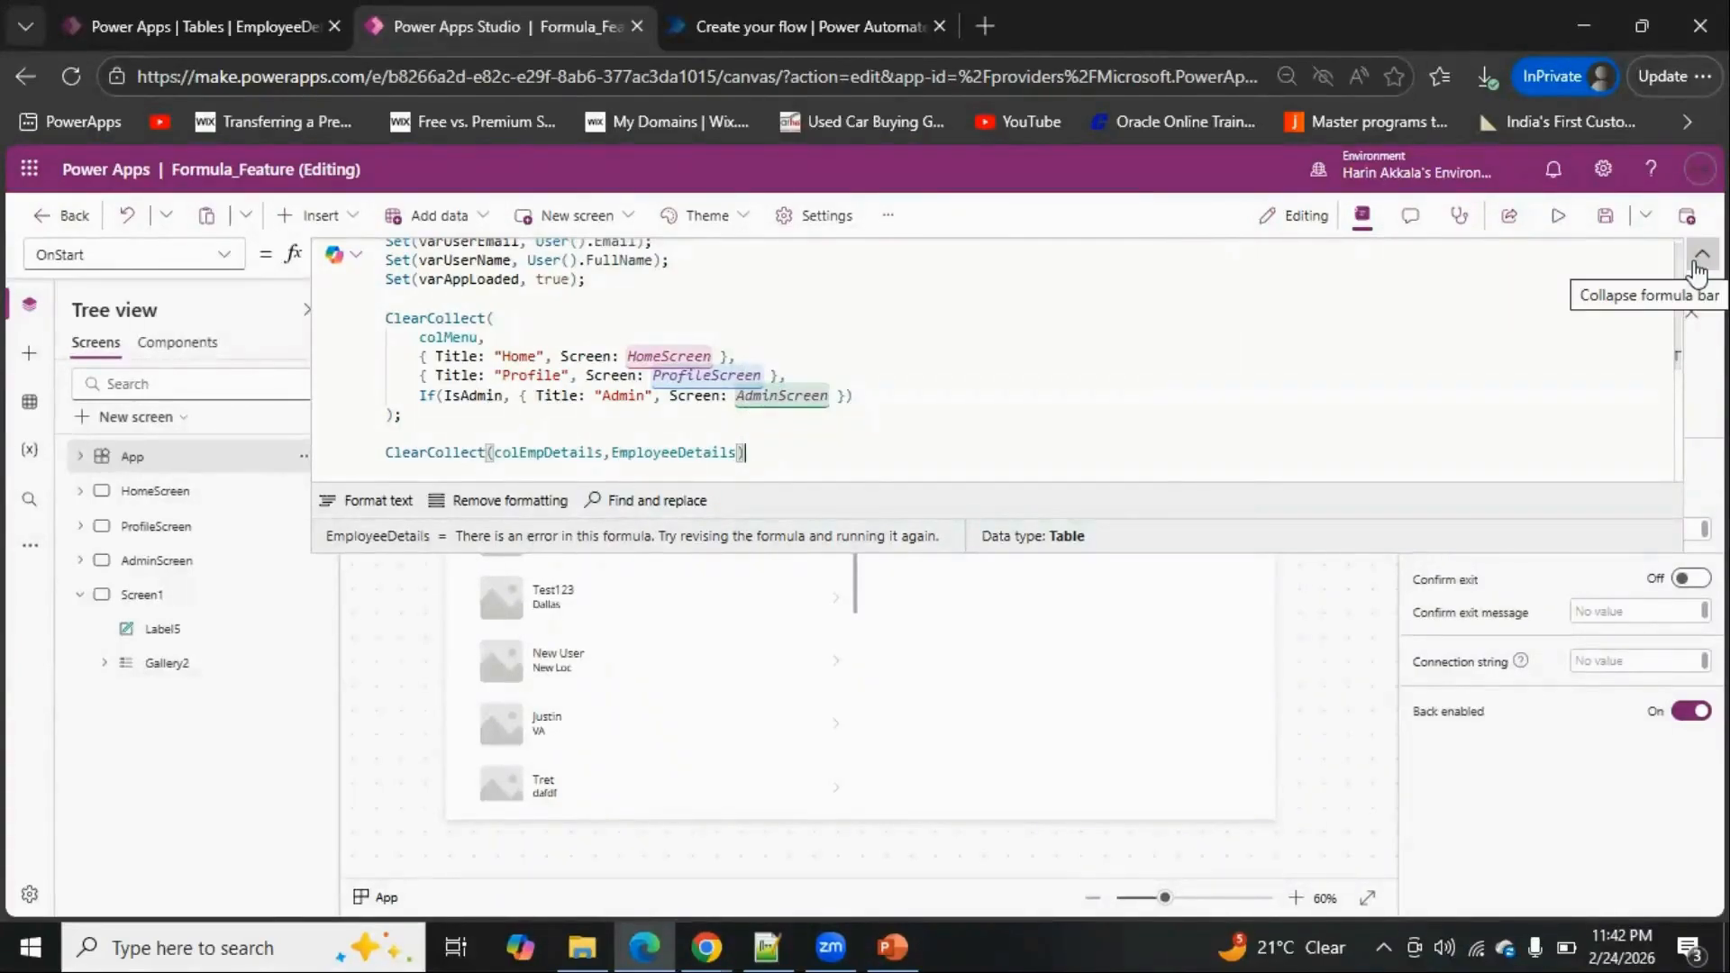
Run the App's OnStart and preview the colEmpDetails table from the formula, collapsing the editor when done
right_click(160, 457)
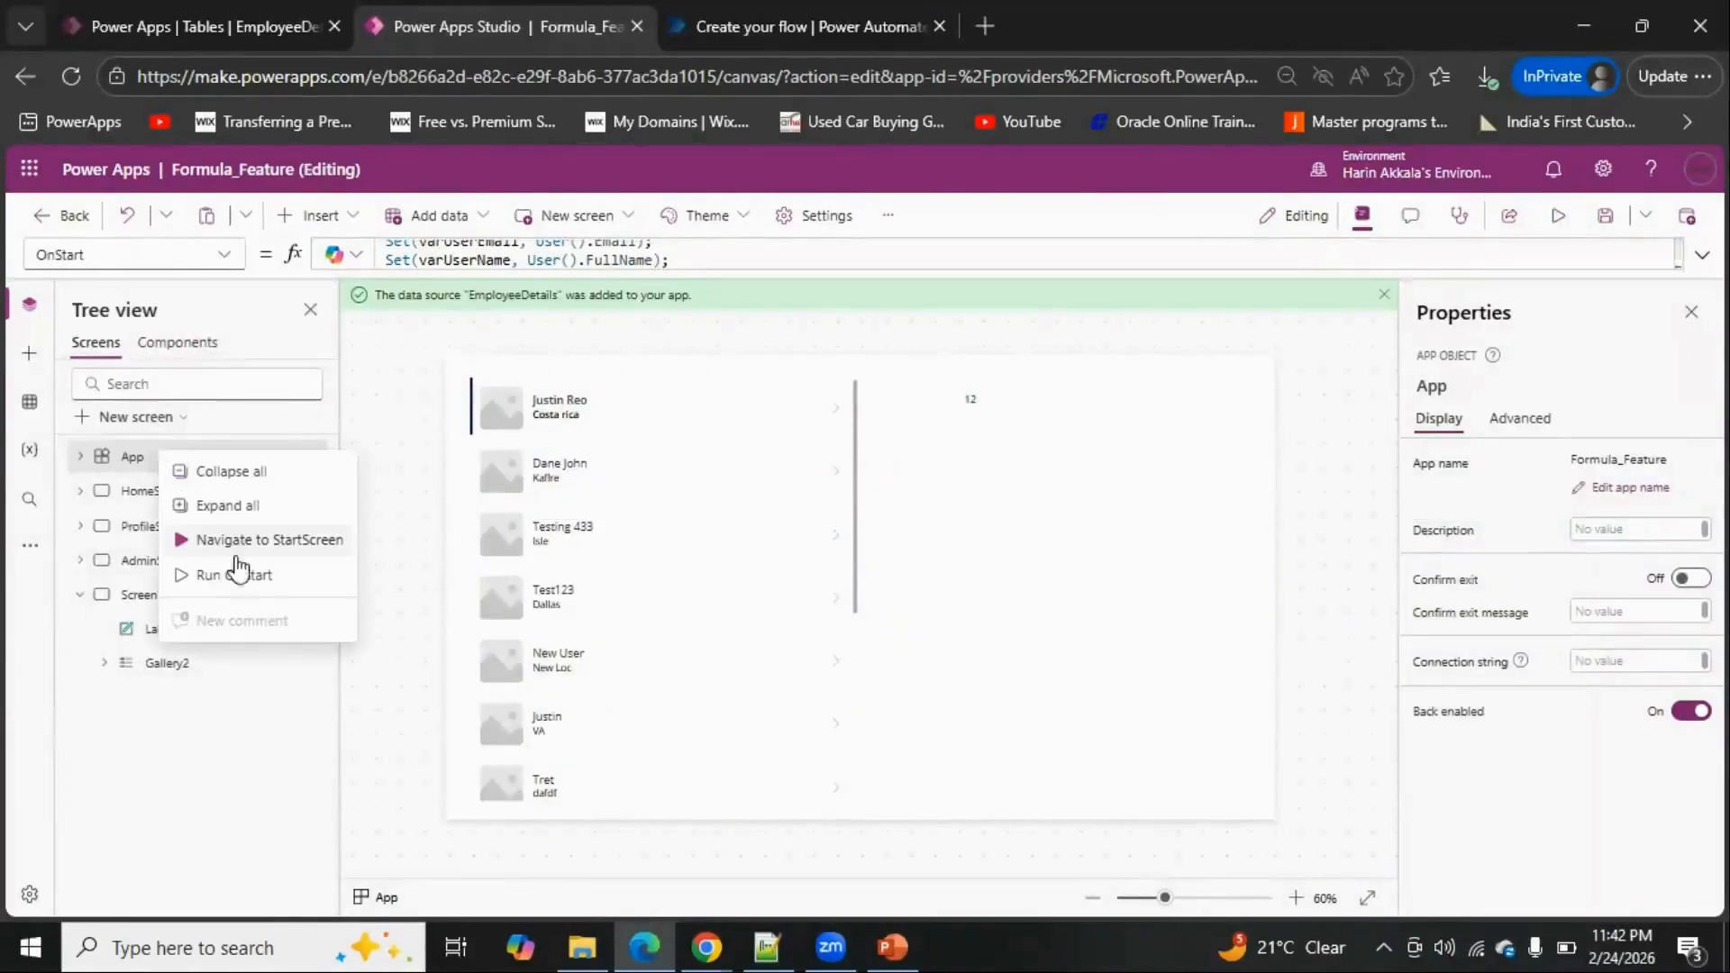
left_click(236, 575)
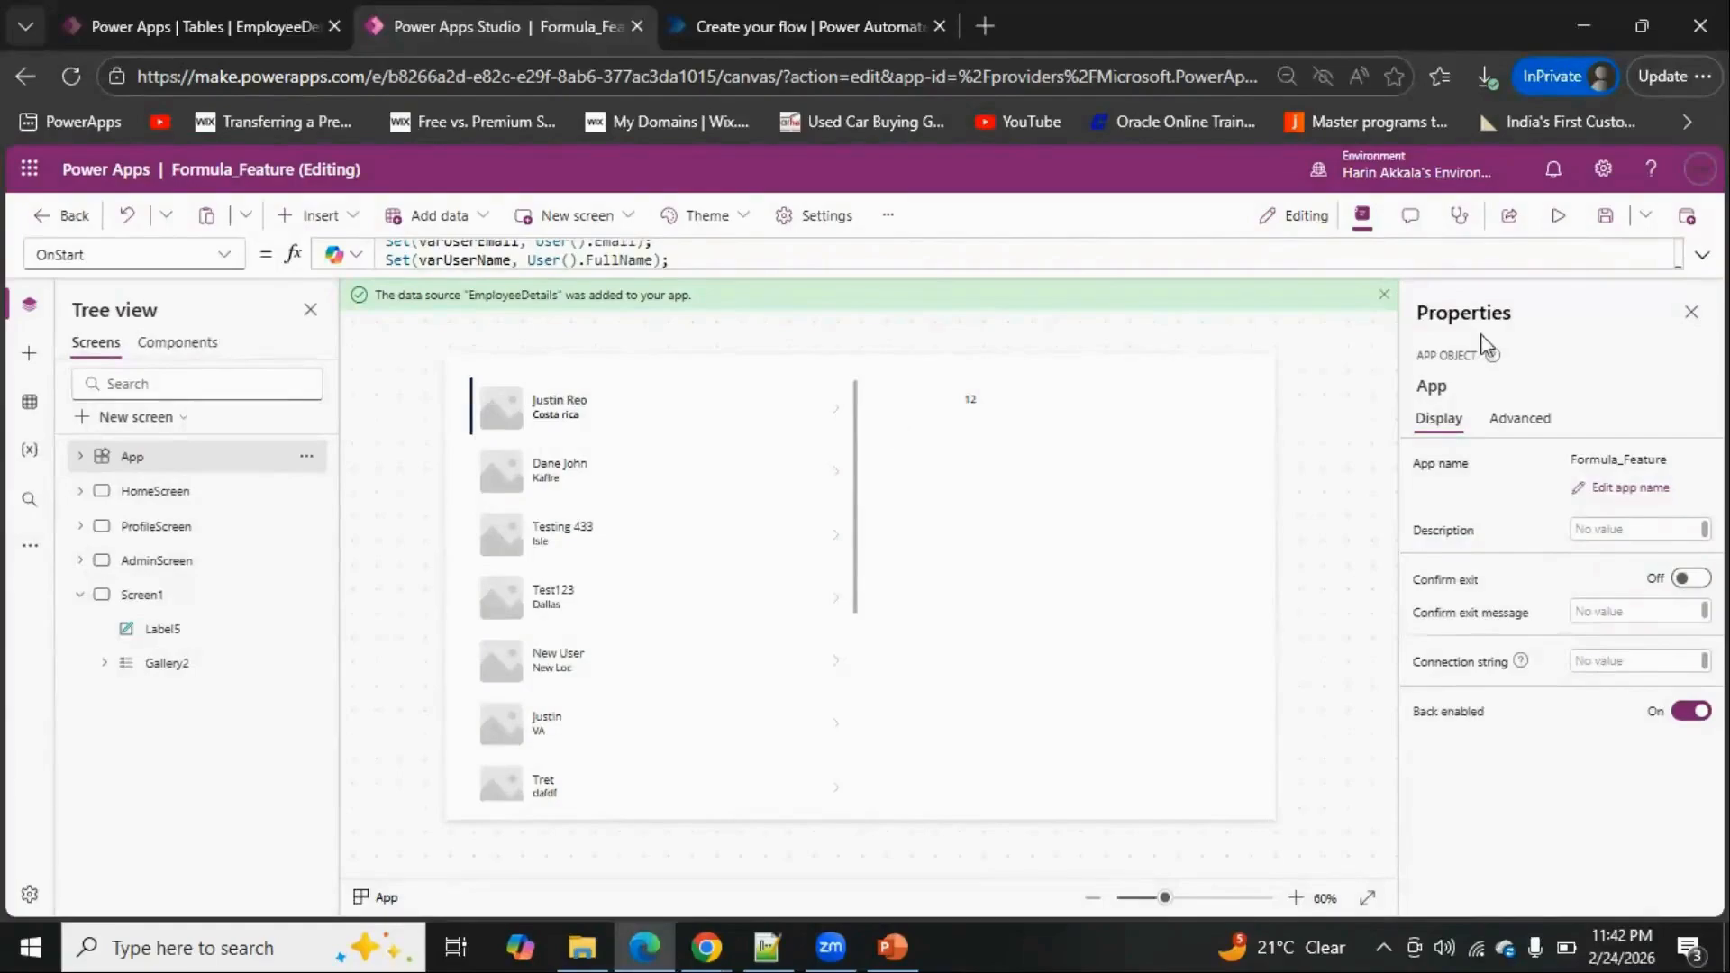
left_click(1696, 262)
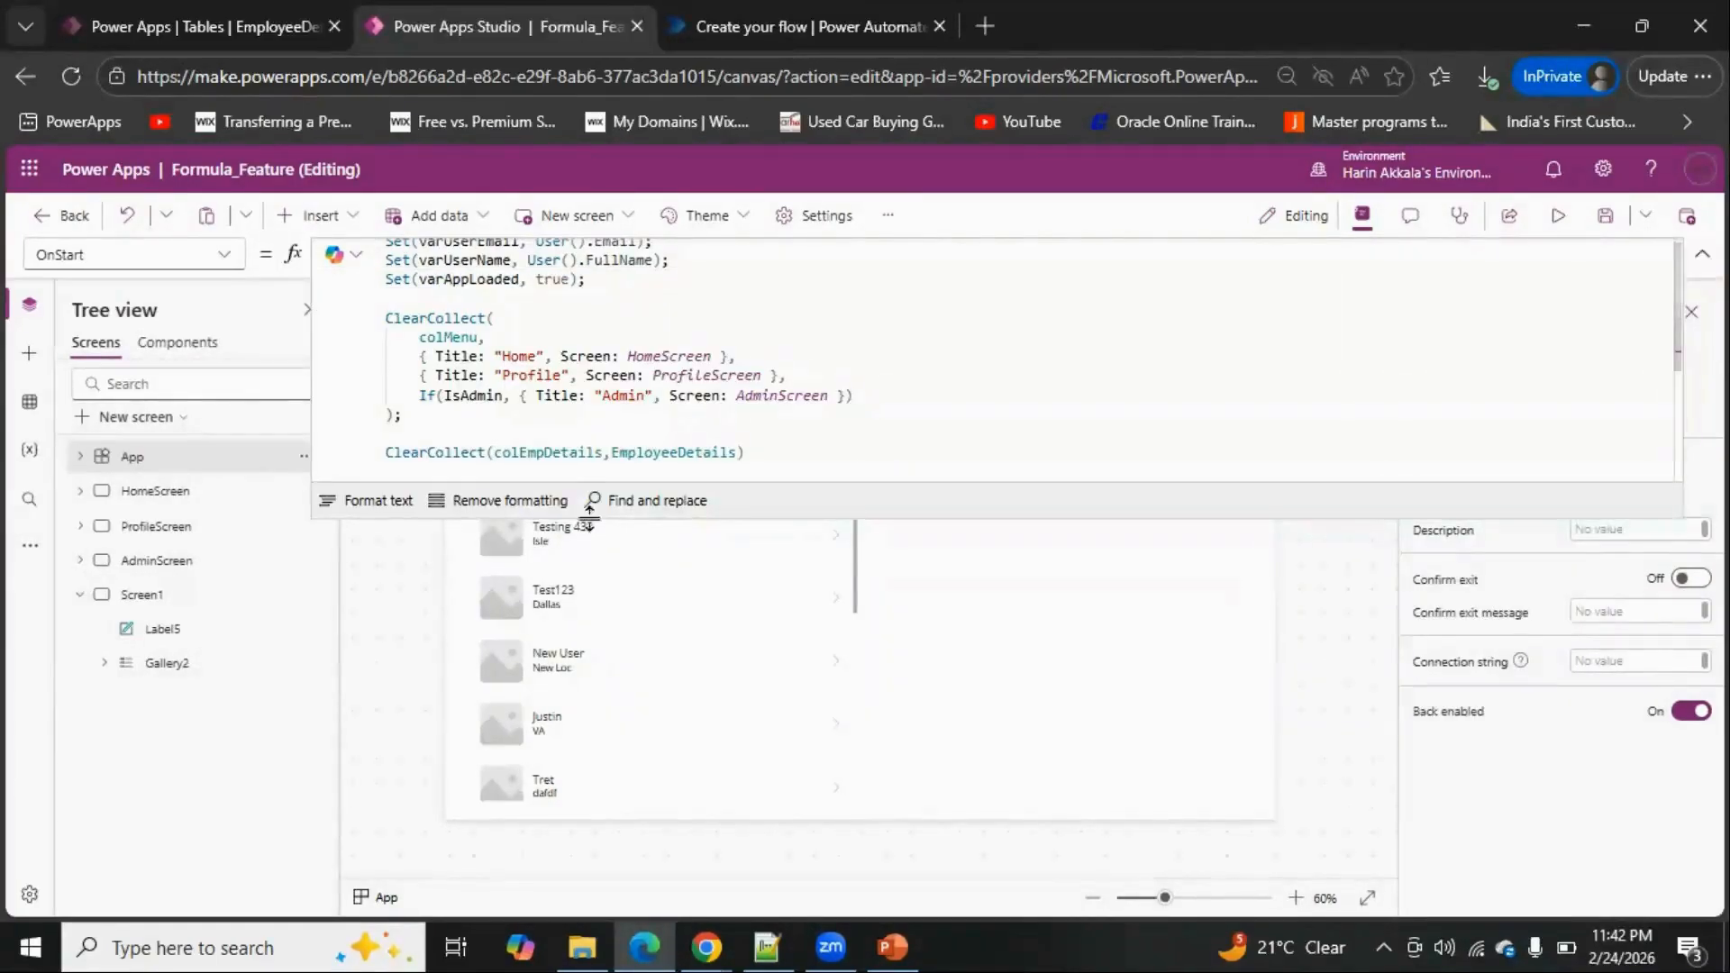
double_click(558, 455)
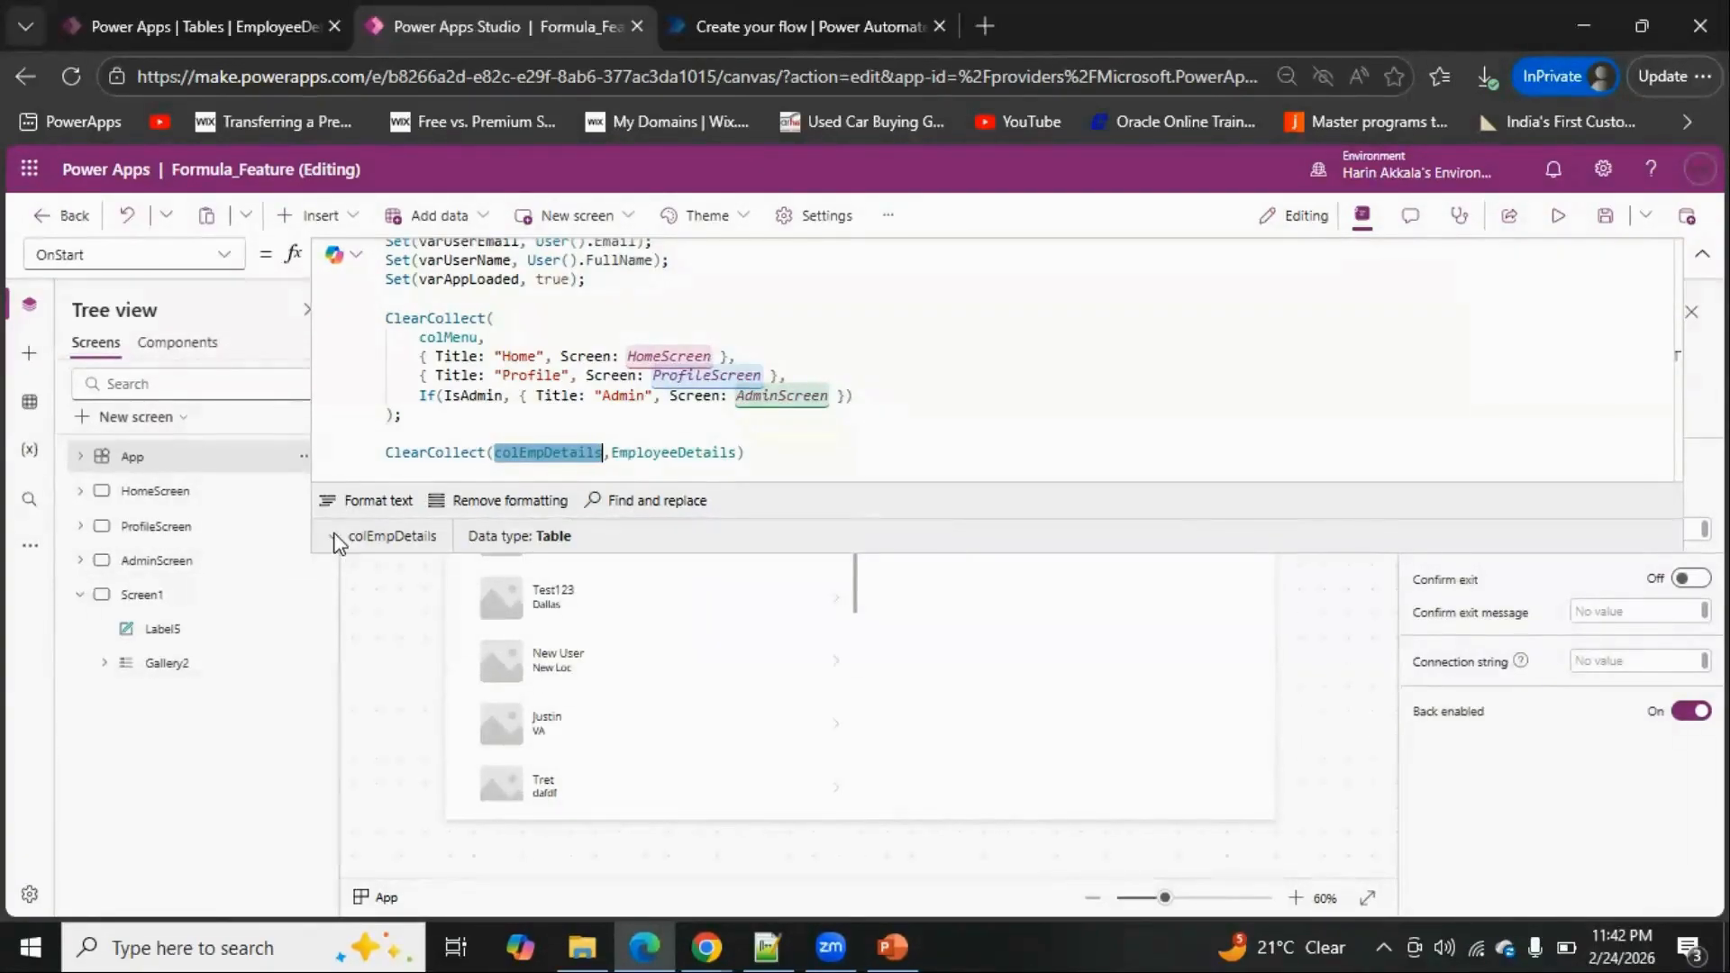
left_click(331, 538)
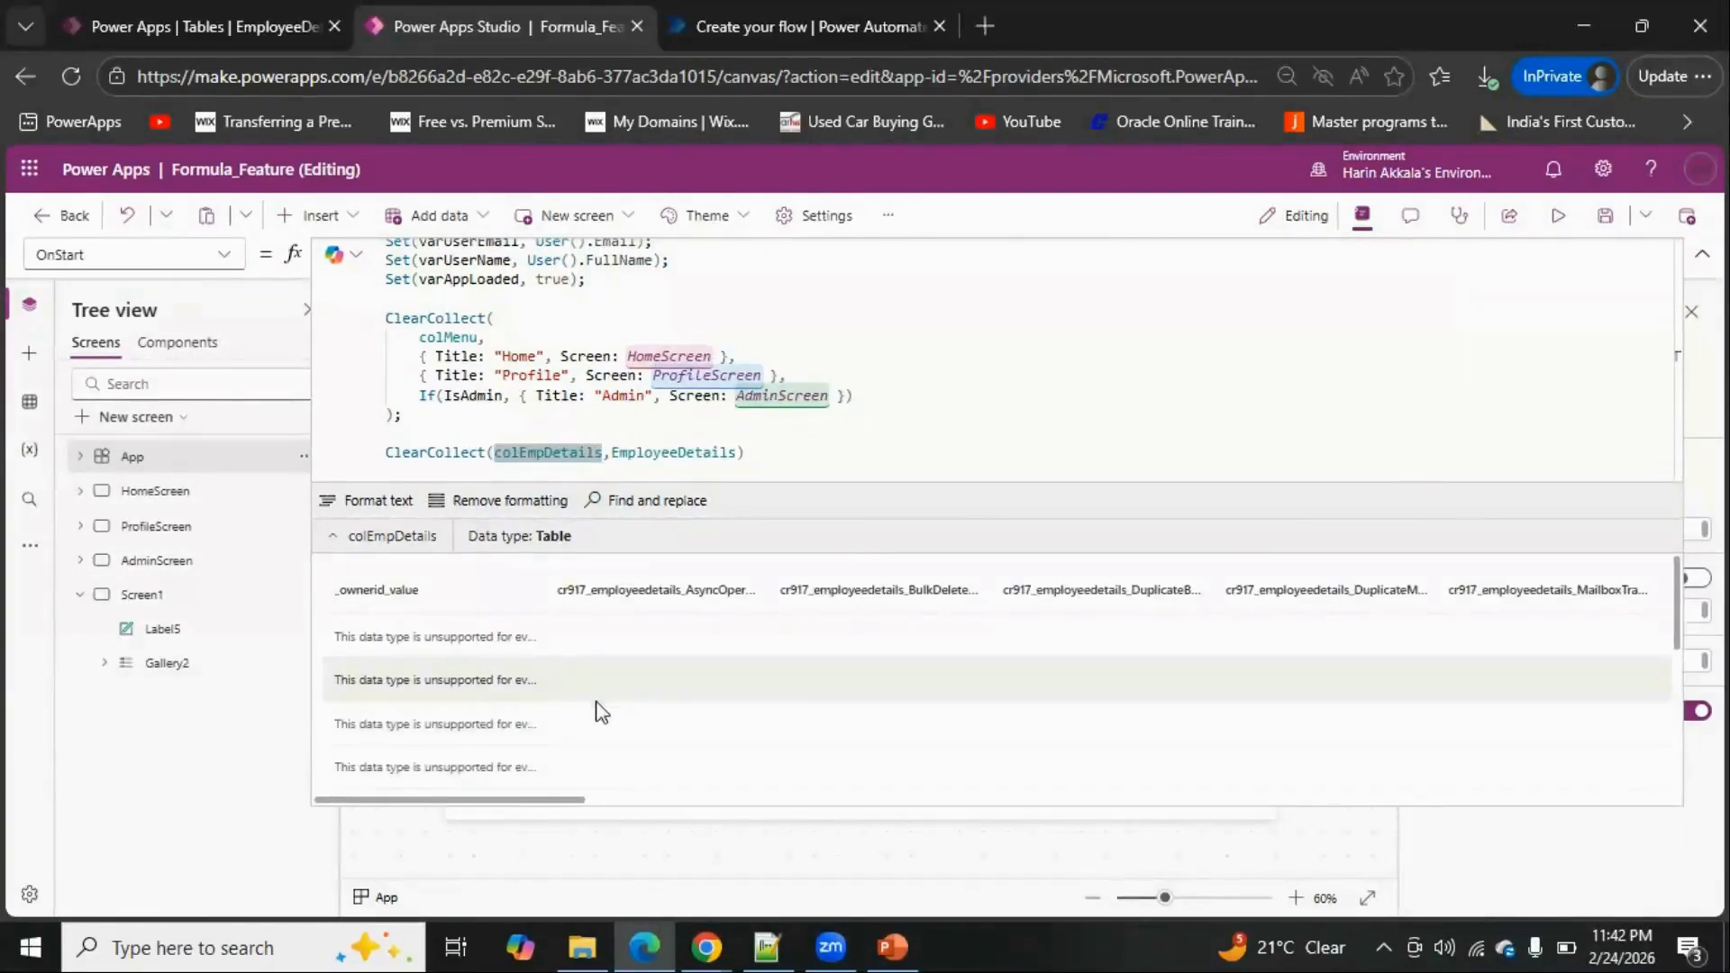
scroll(594, 705, "down", 2)
scroll(596, 708, "up", 2)
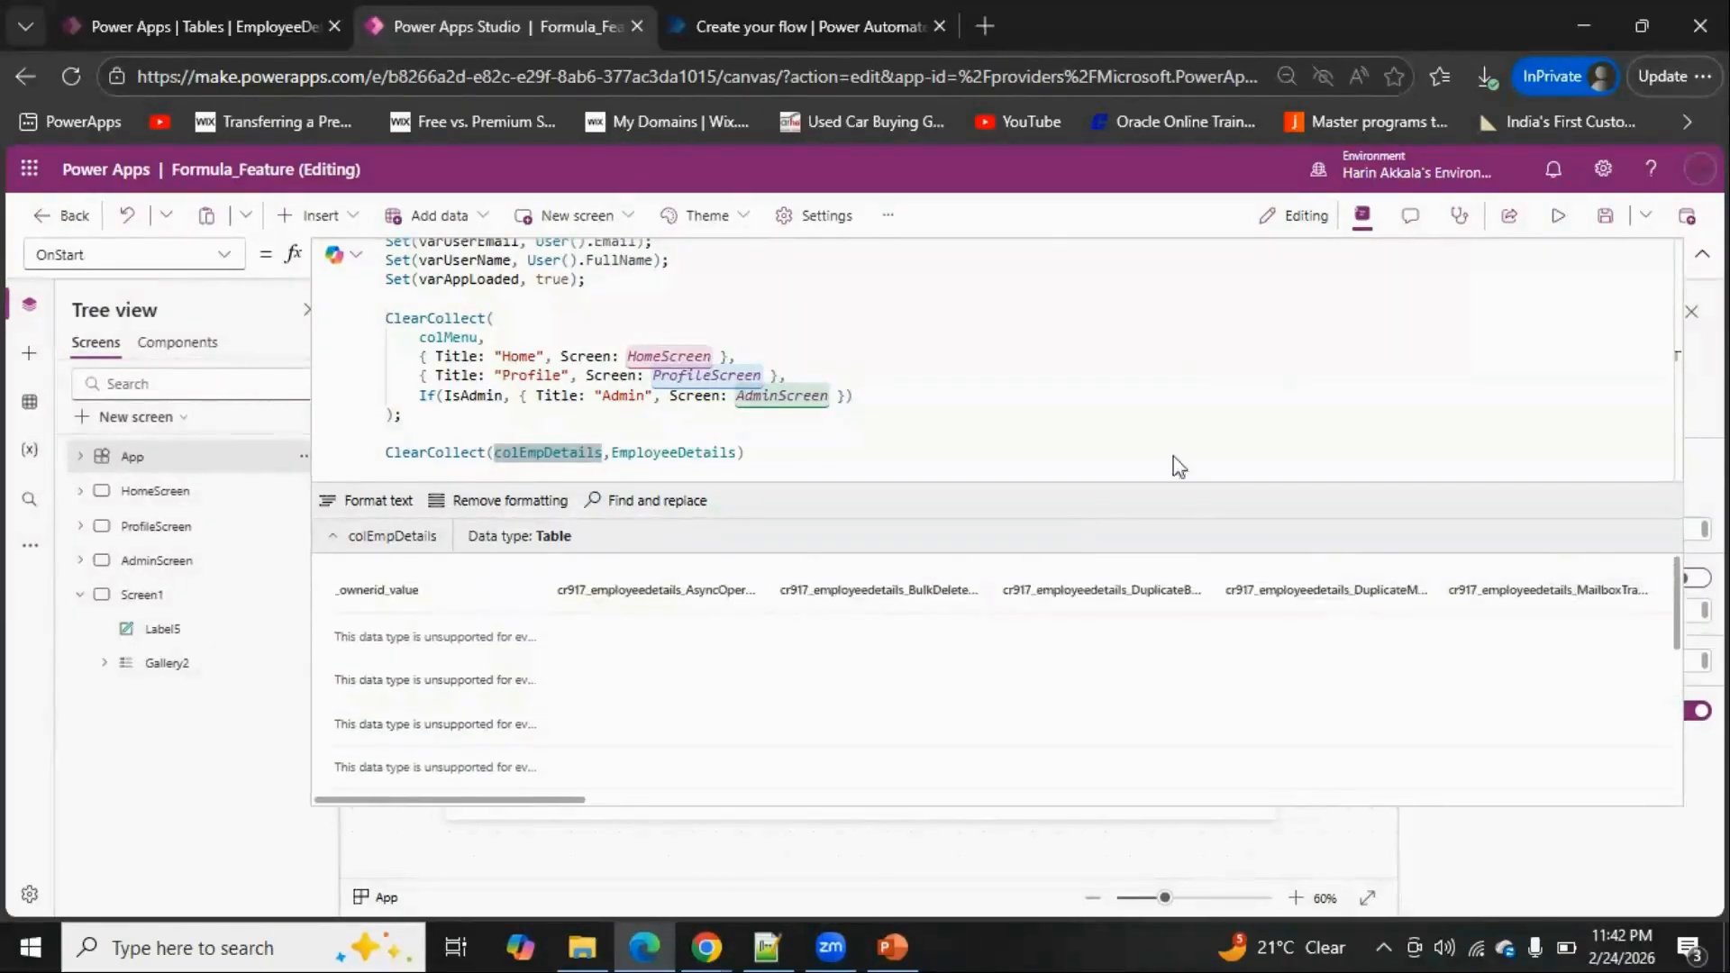
left_click(1701, 255)
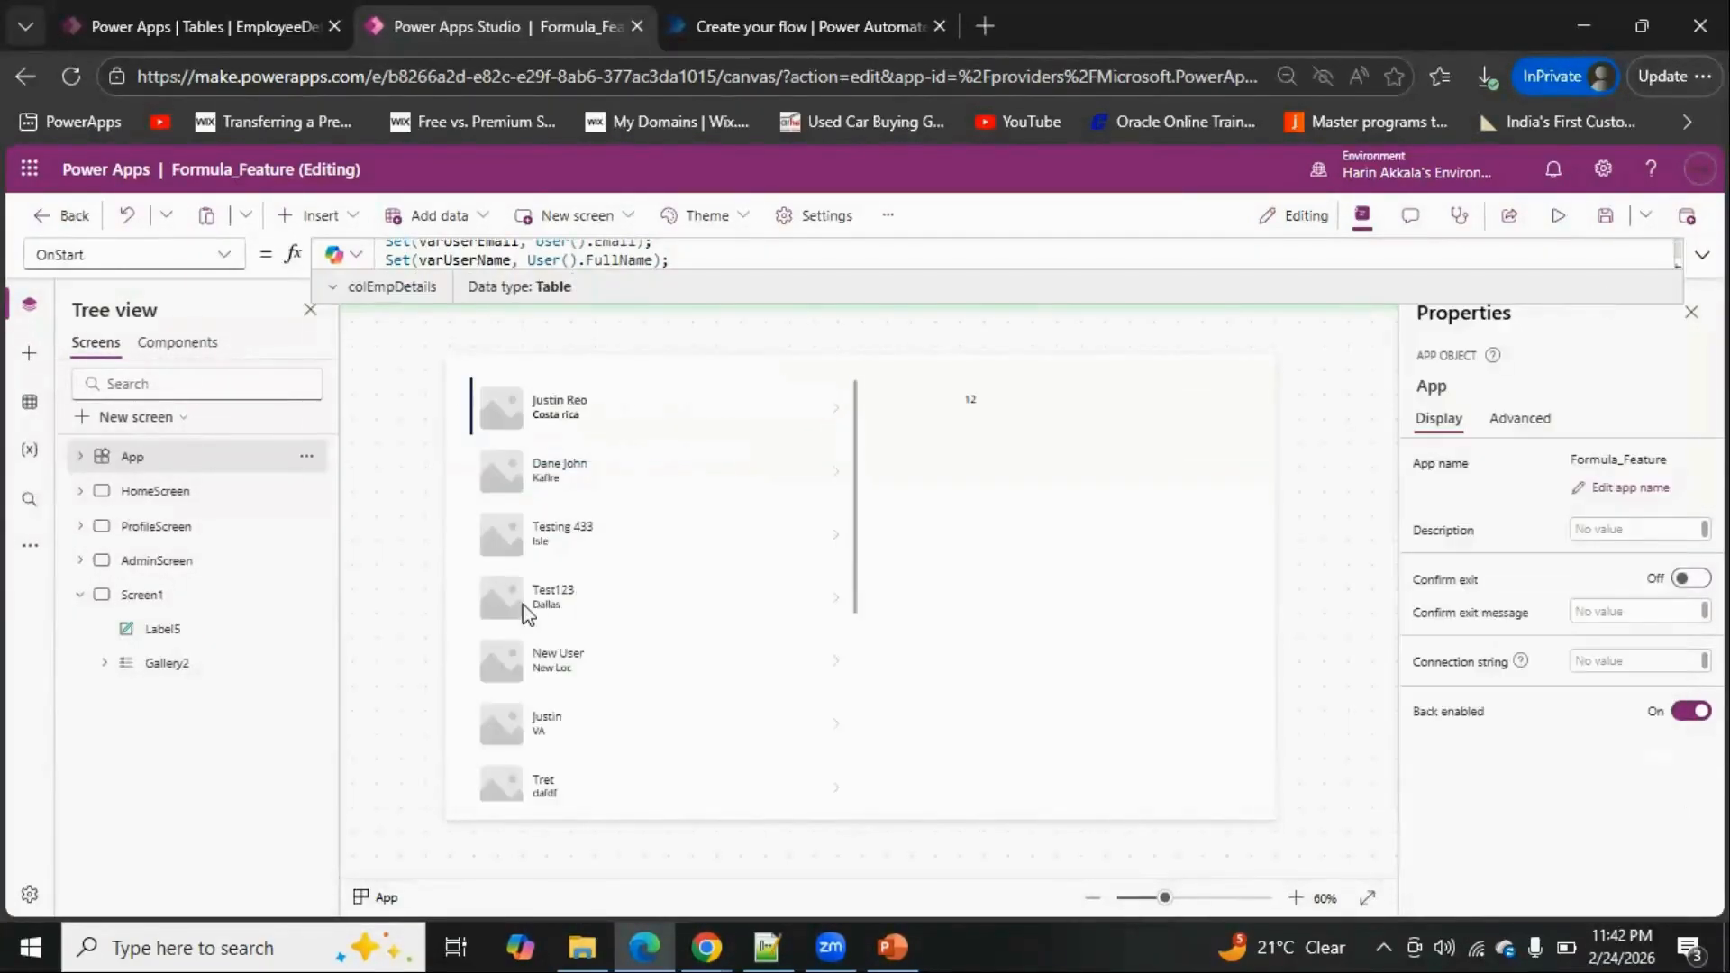
Change the Items property of Gallery2 to colEmpDetails and look through the gallery's records
left_click(614, 605)
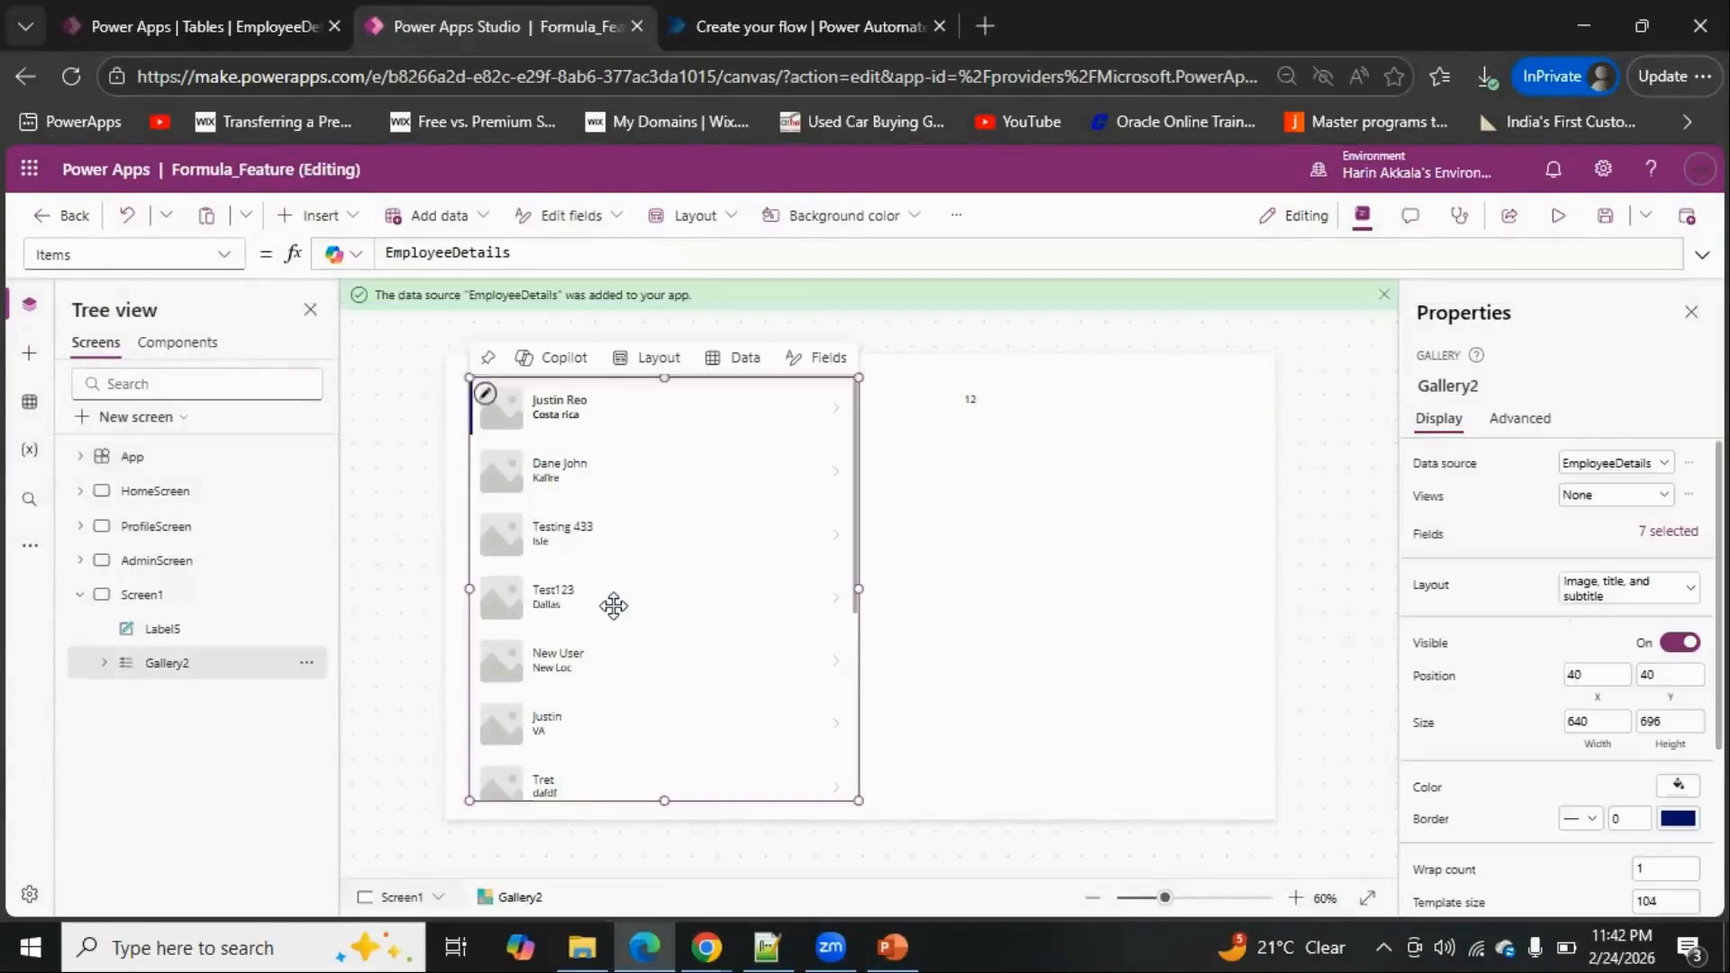
double_click(488, 254)
type("col")
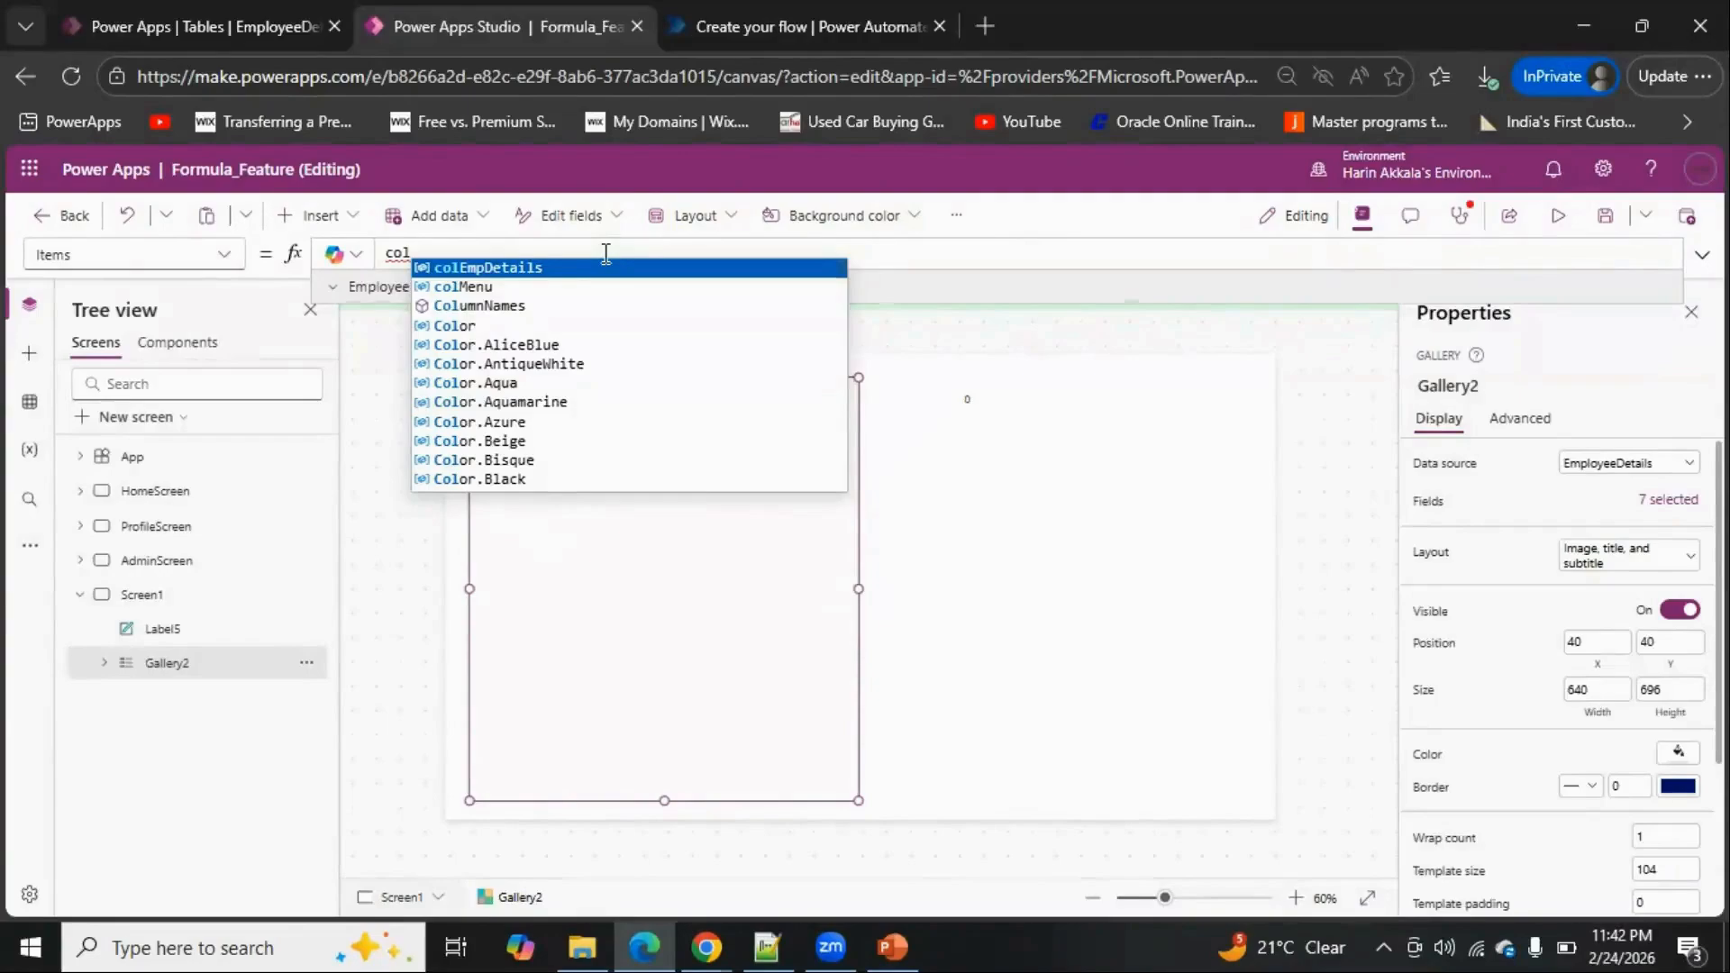
key("Tab")
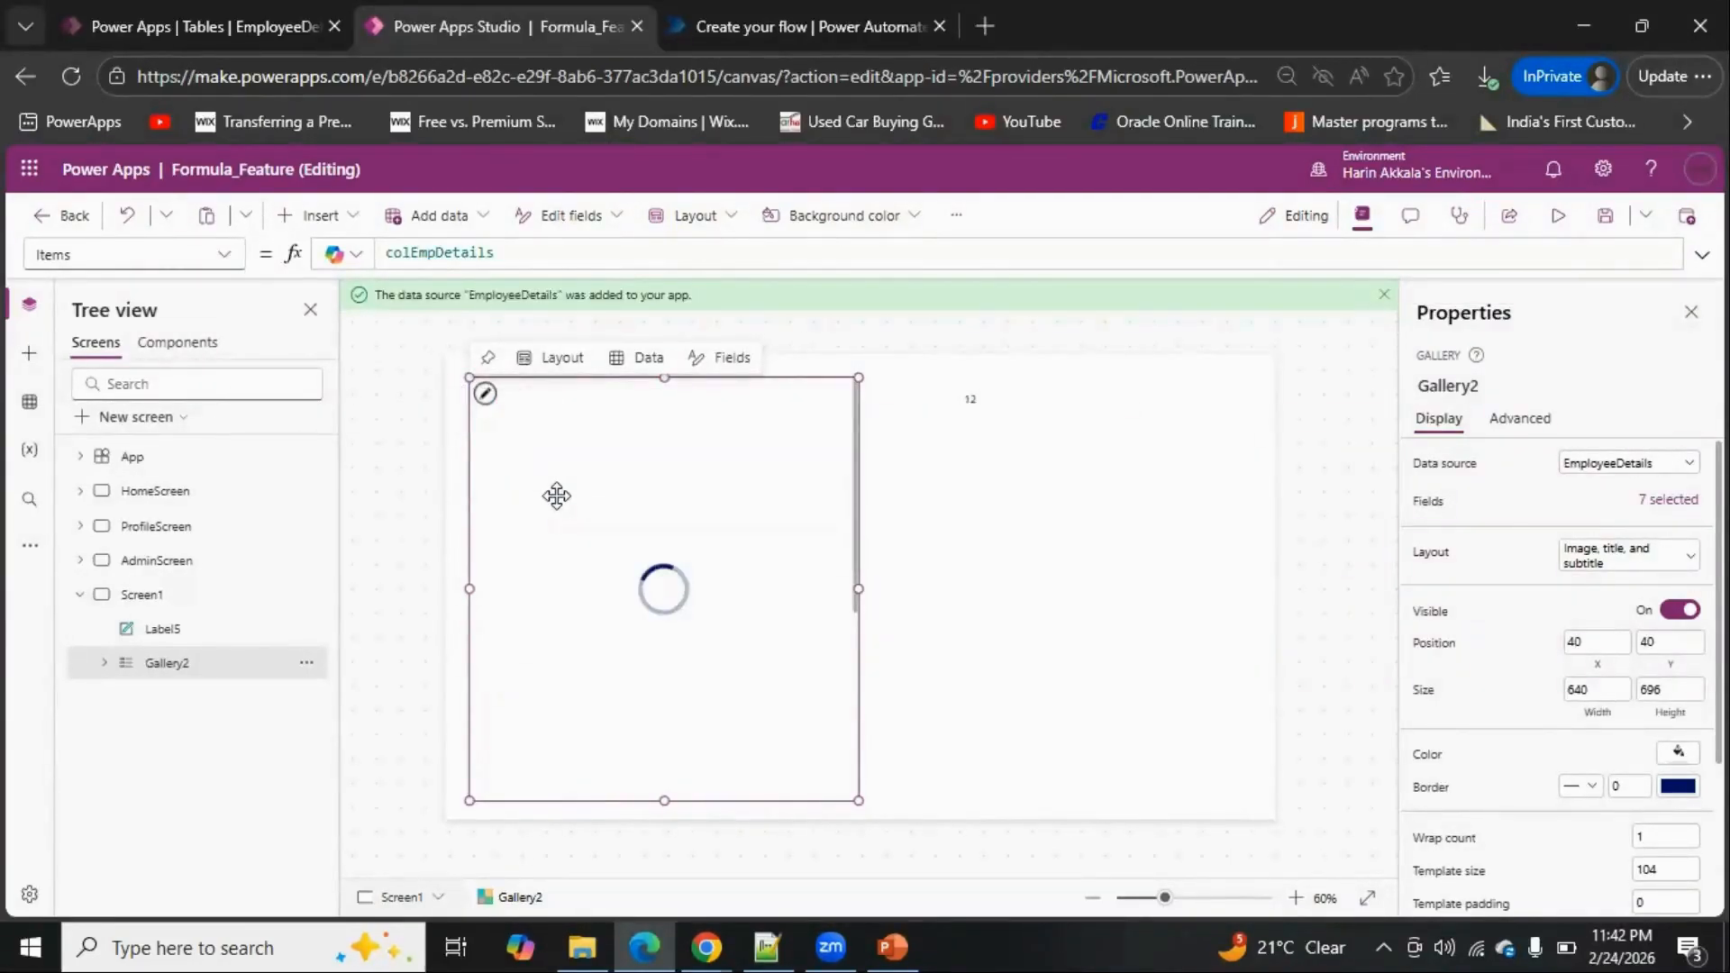
scroll(585, 482, "down", 5)
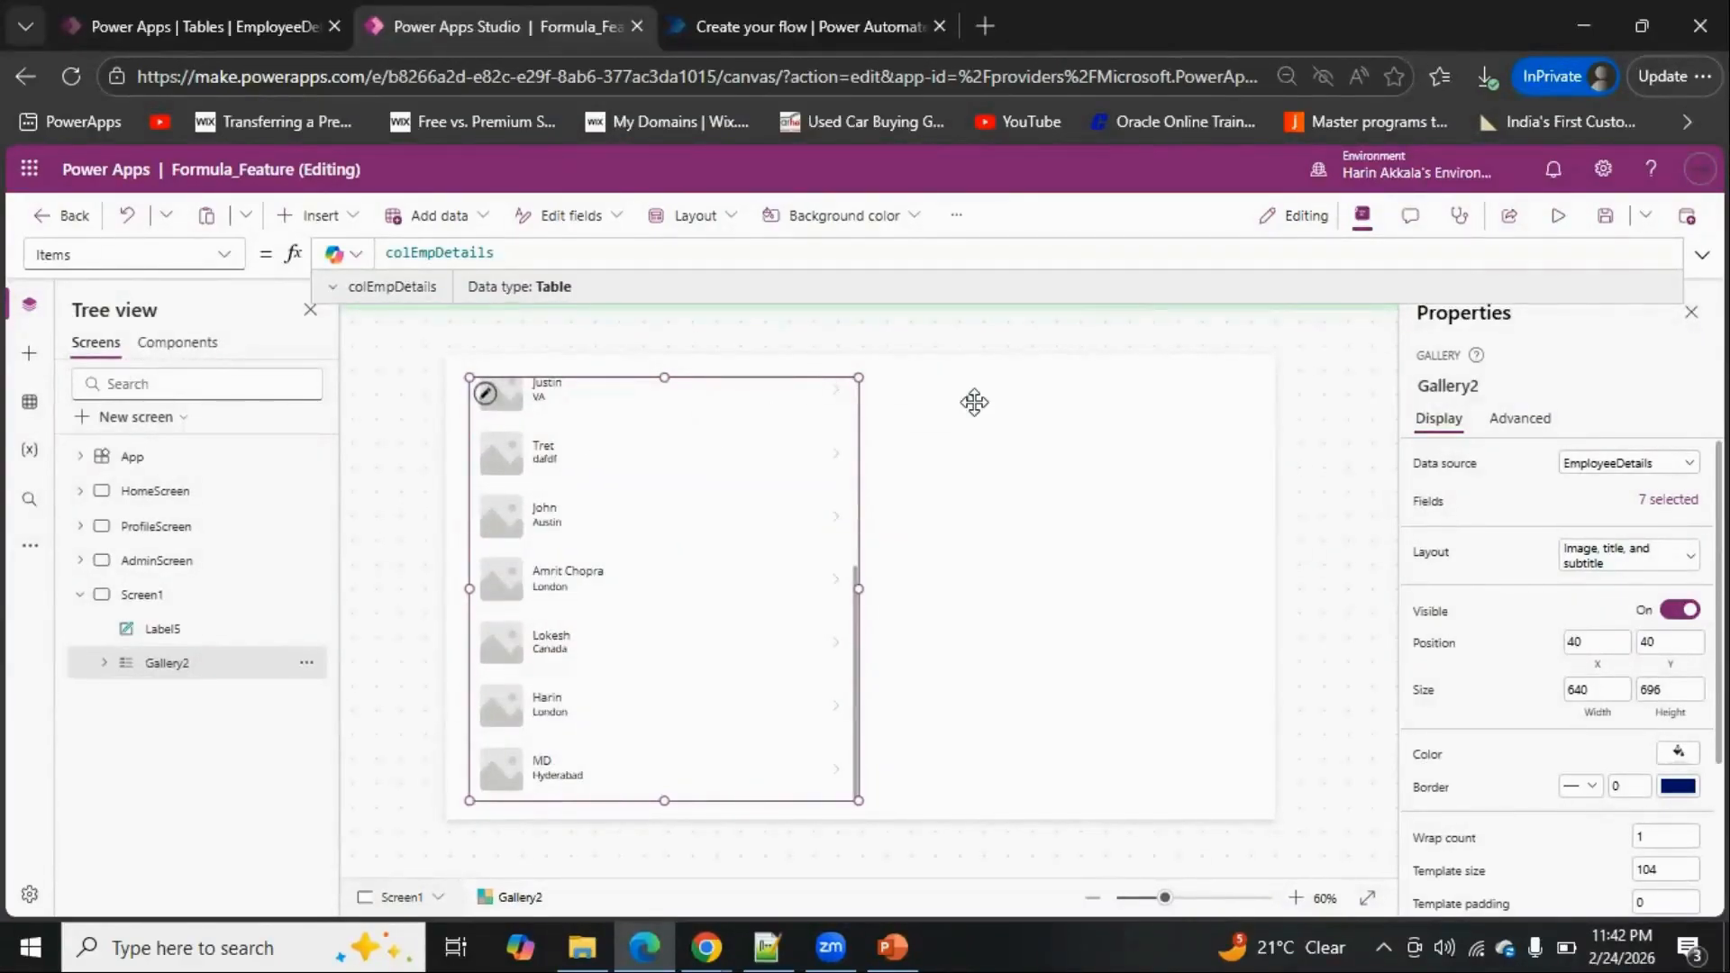
Check Label5's Text formula against the Items source and records of Gallery2, and save the app
left_click(153, 631)
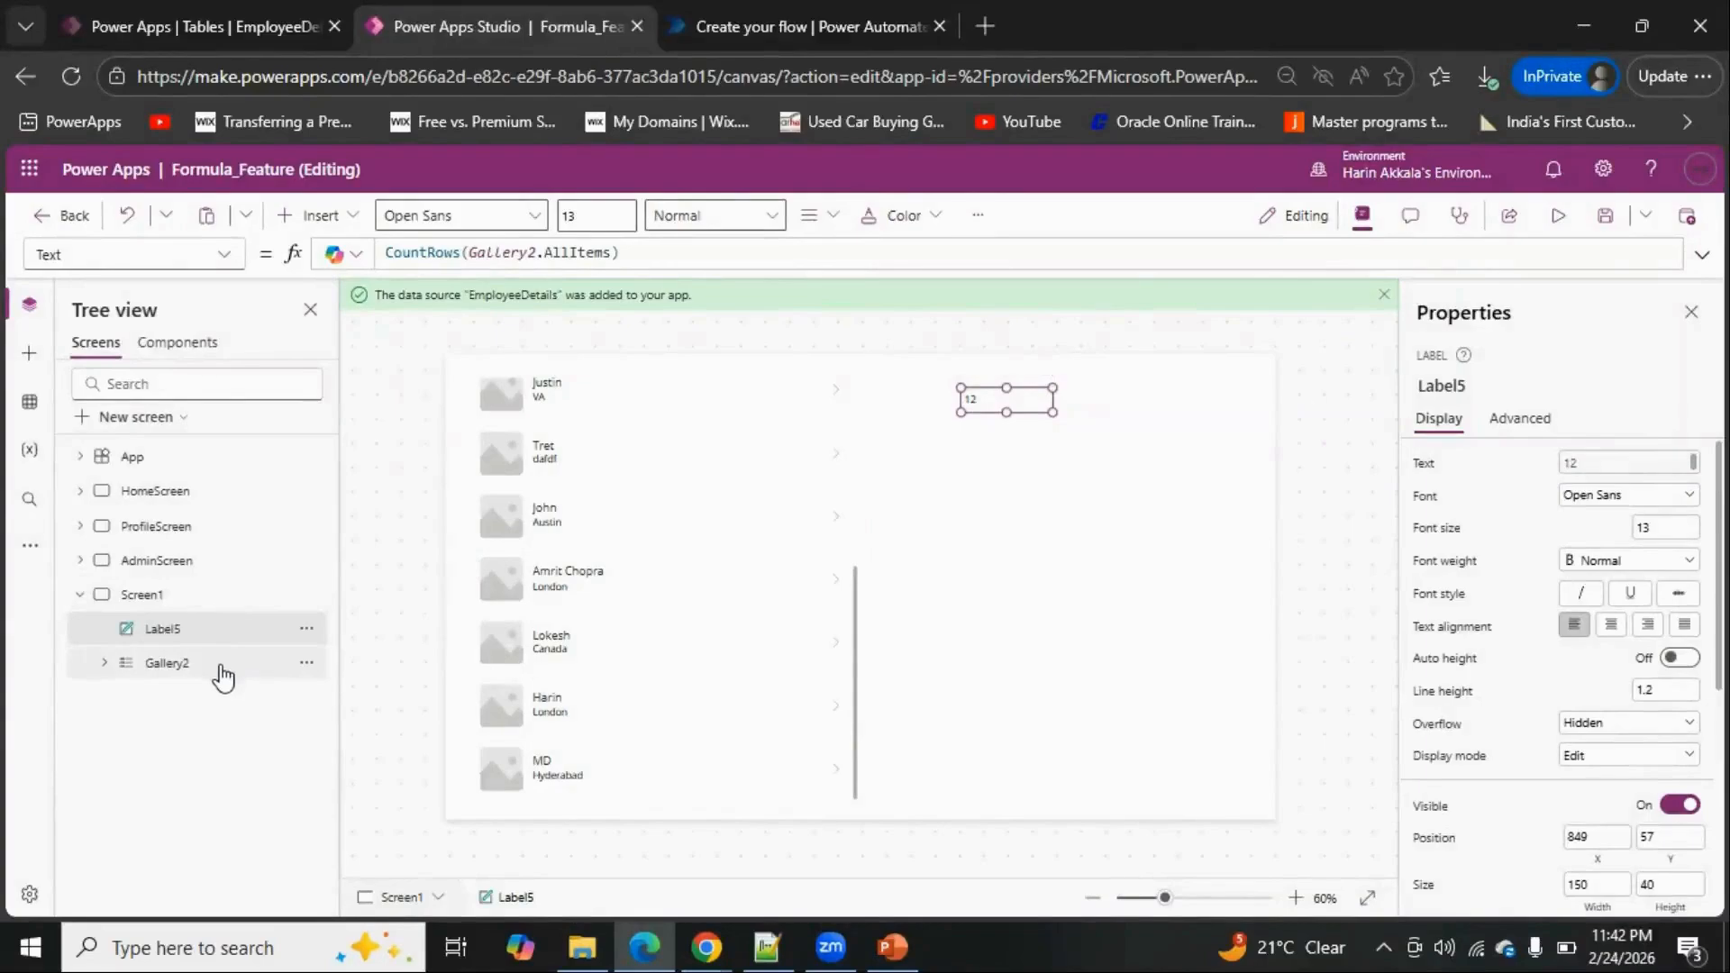
left_click(512, 402)
scroll(761, 496, "up", 5)
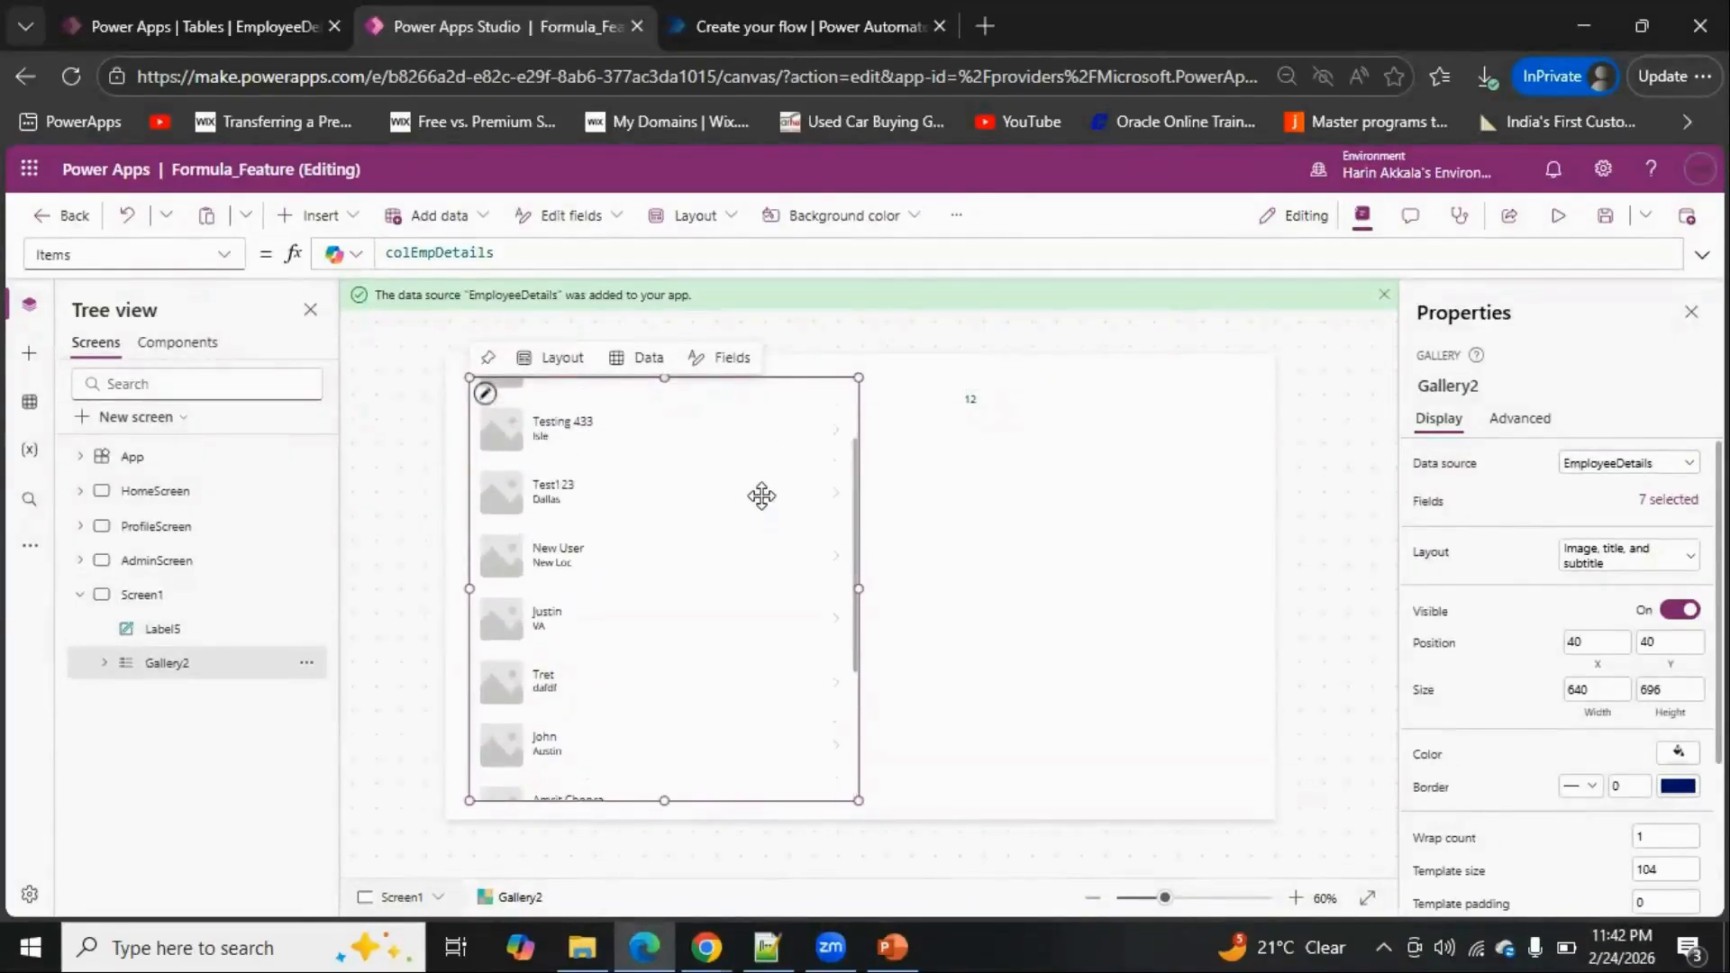
left_click(568, 253)
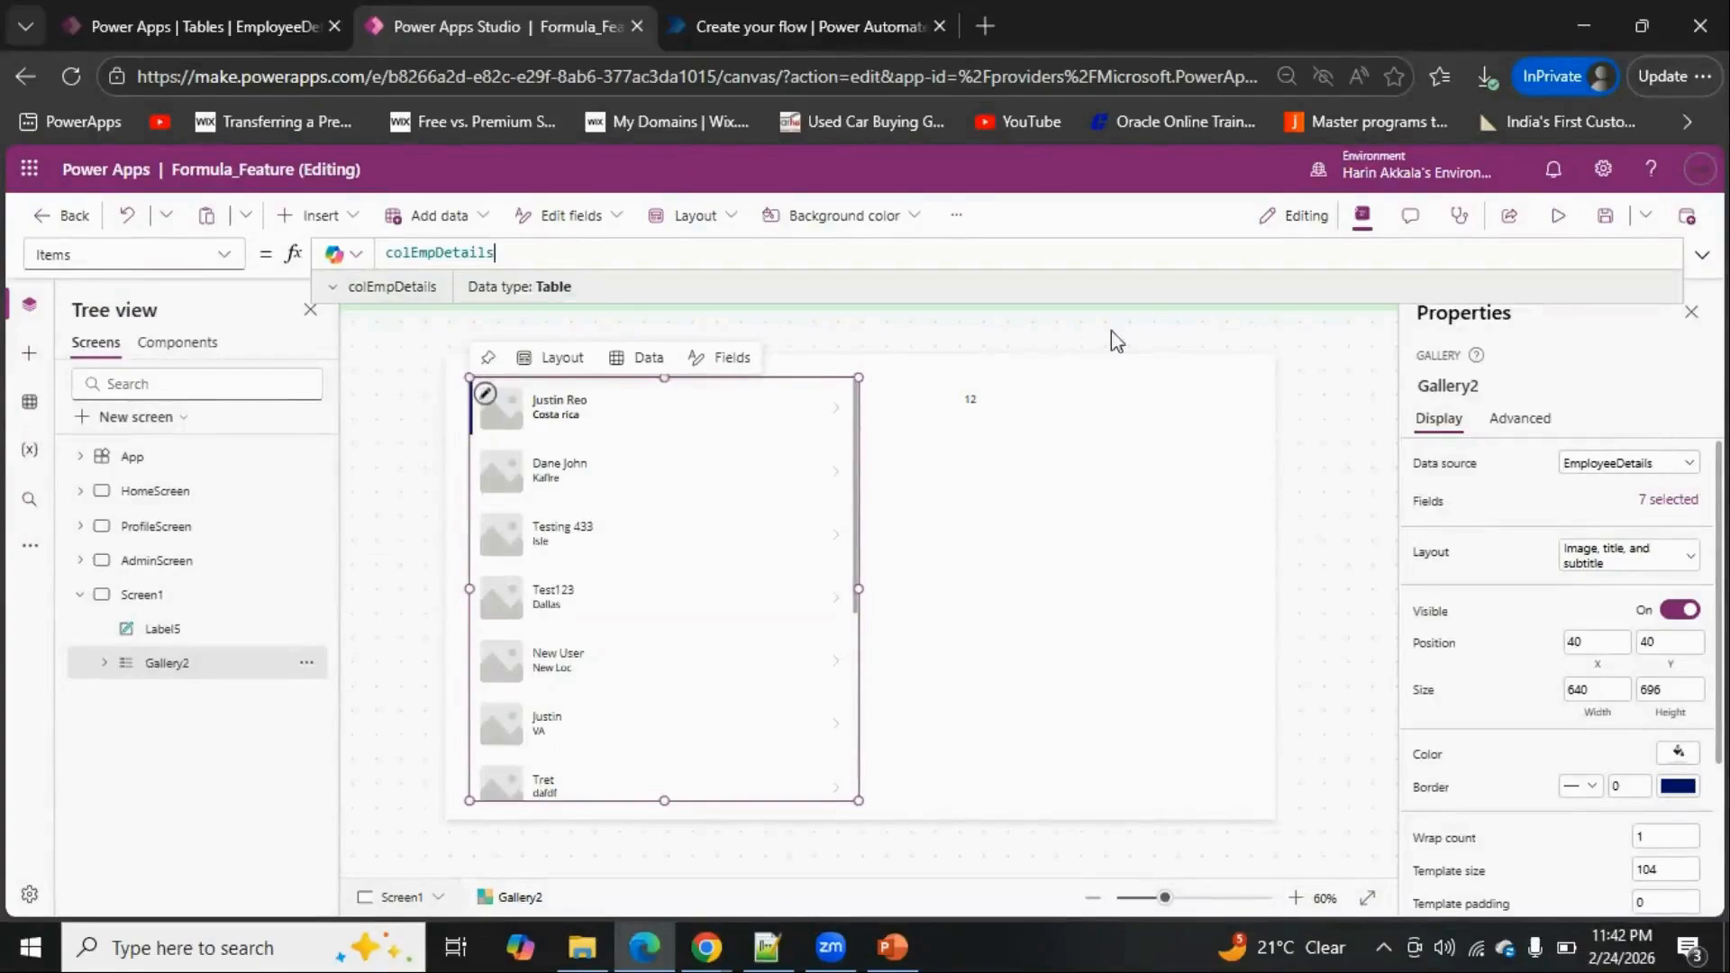
left_click(1604, 215)
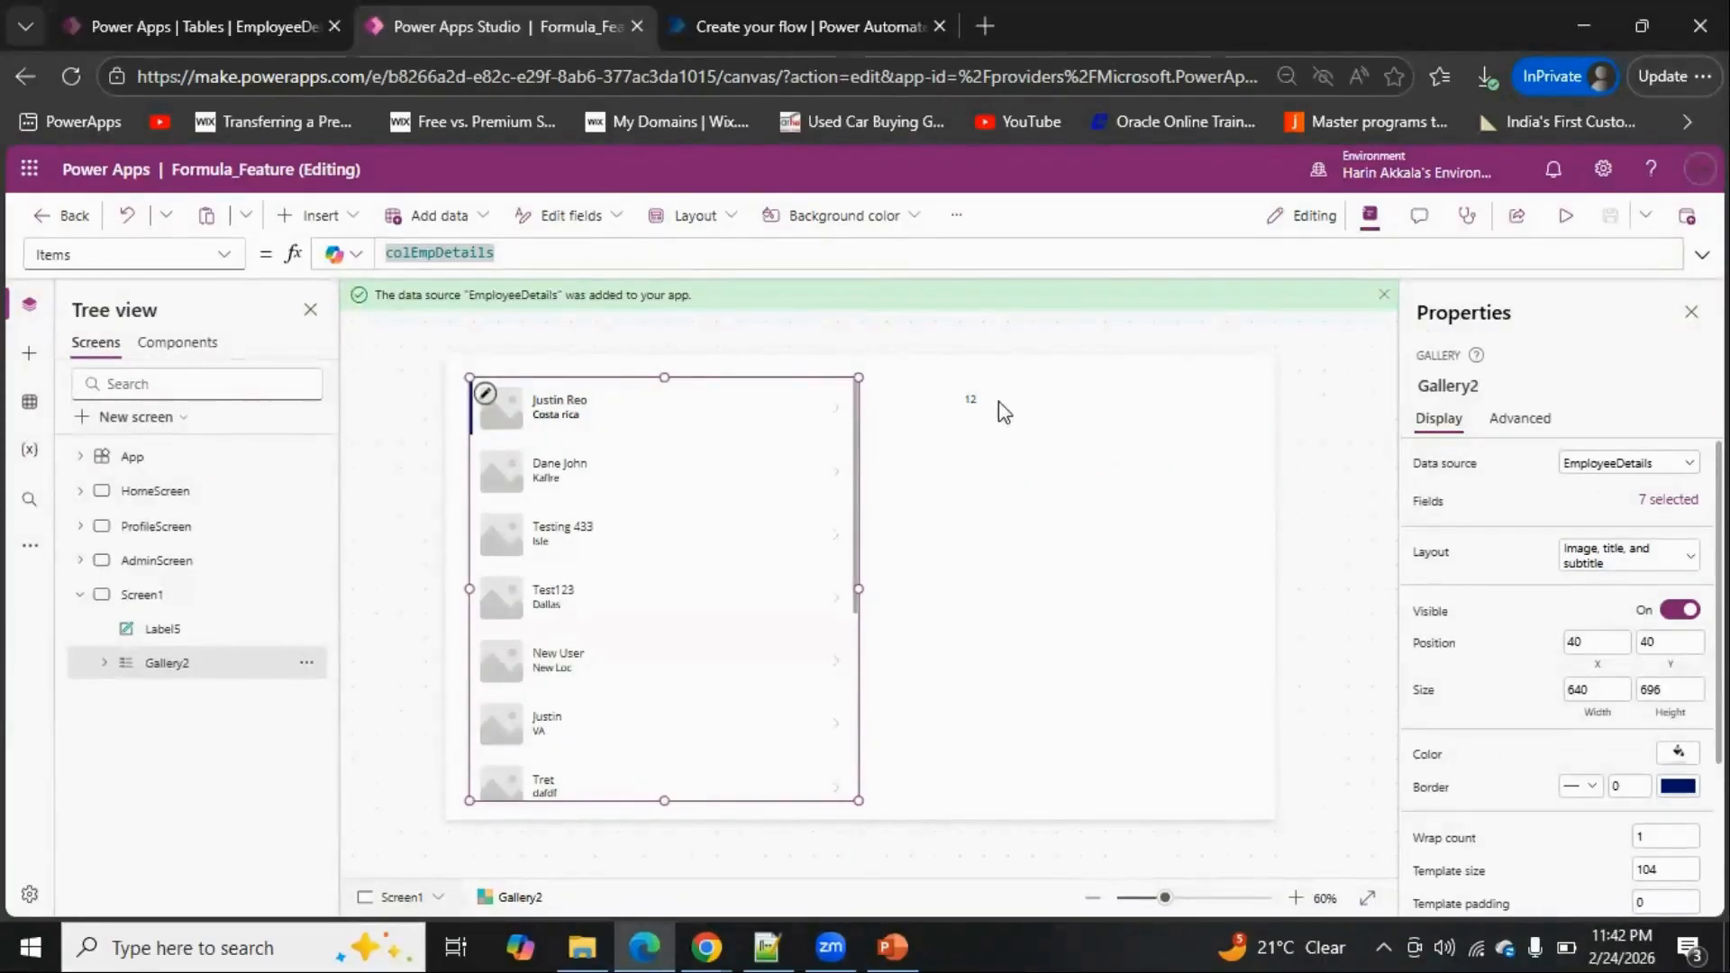
left_click(974, 399)
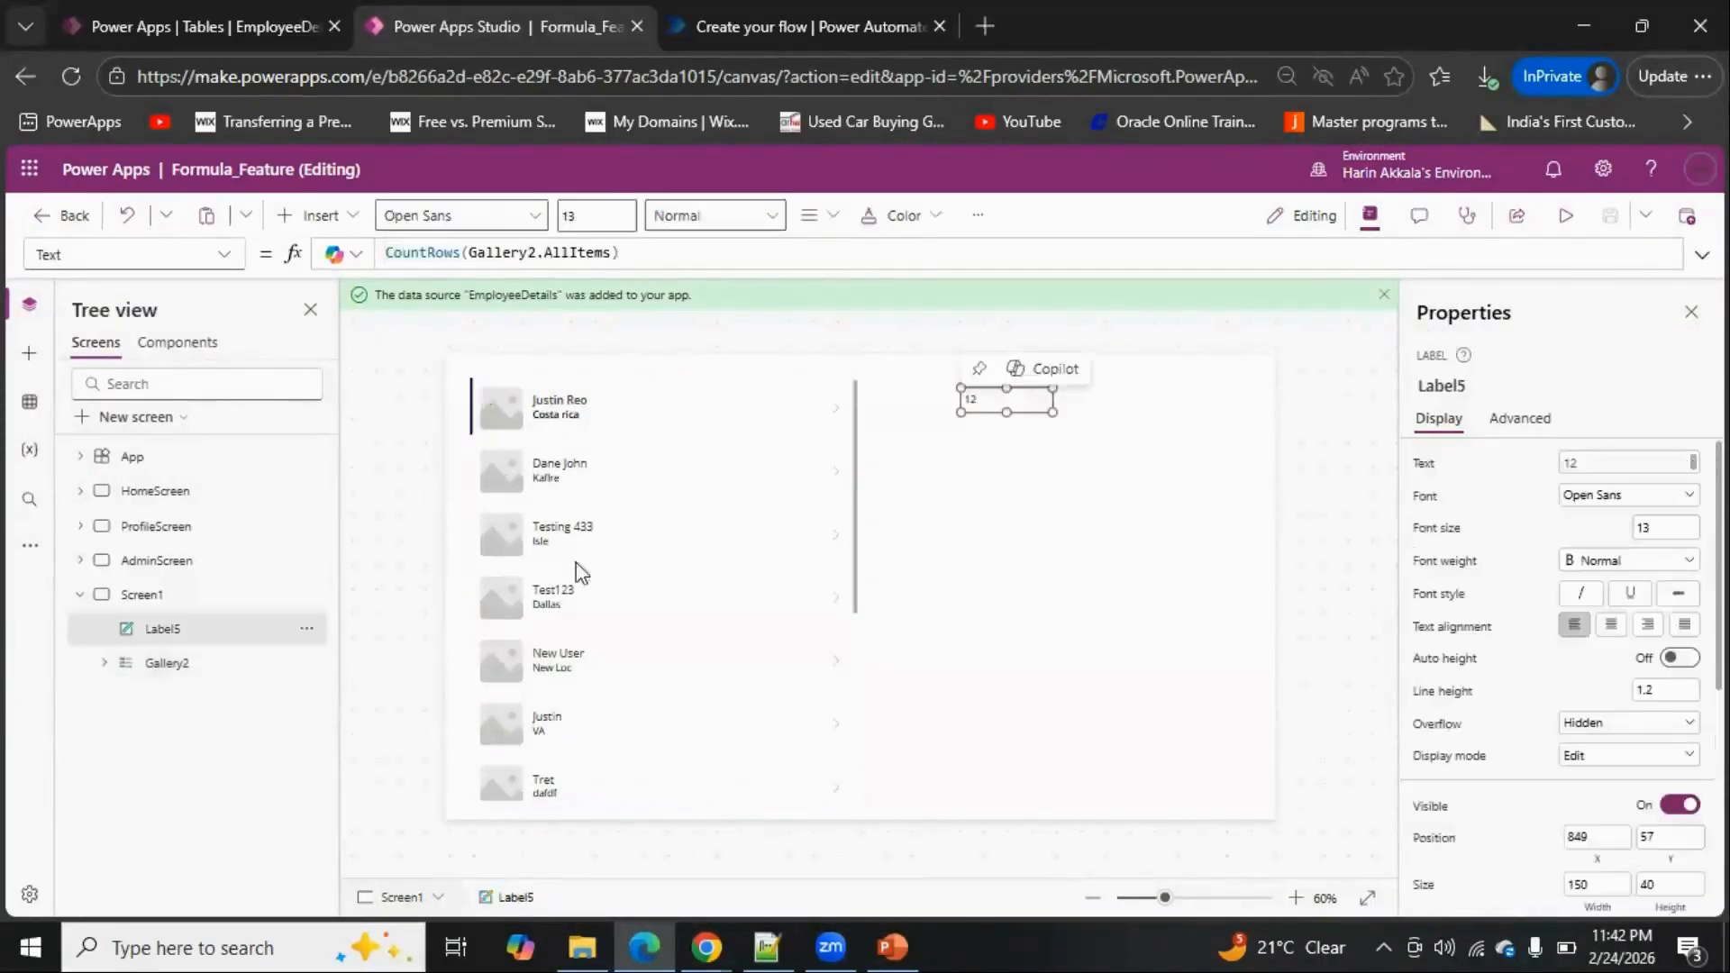
Show the App's Formulas property in the expanded formula editor
left_click(183, 458)
left_click(225, 257)
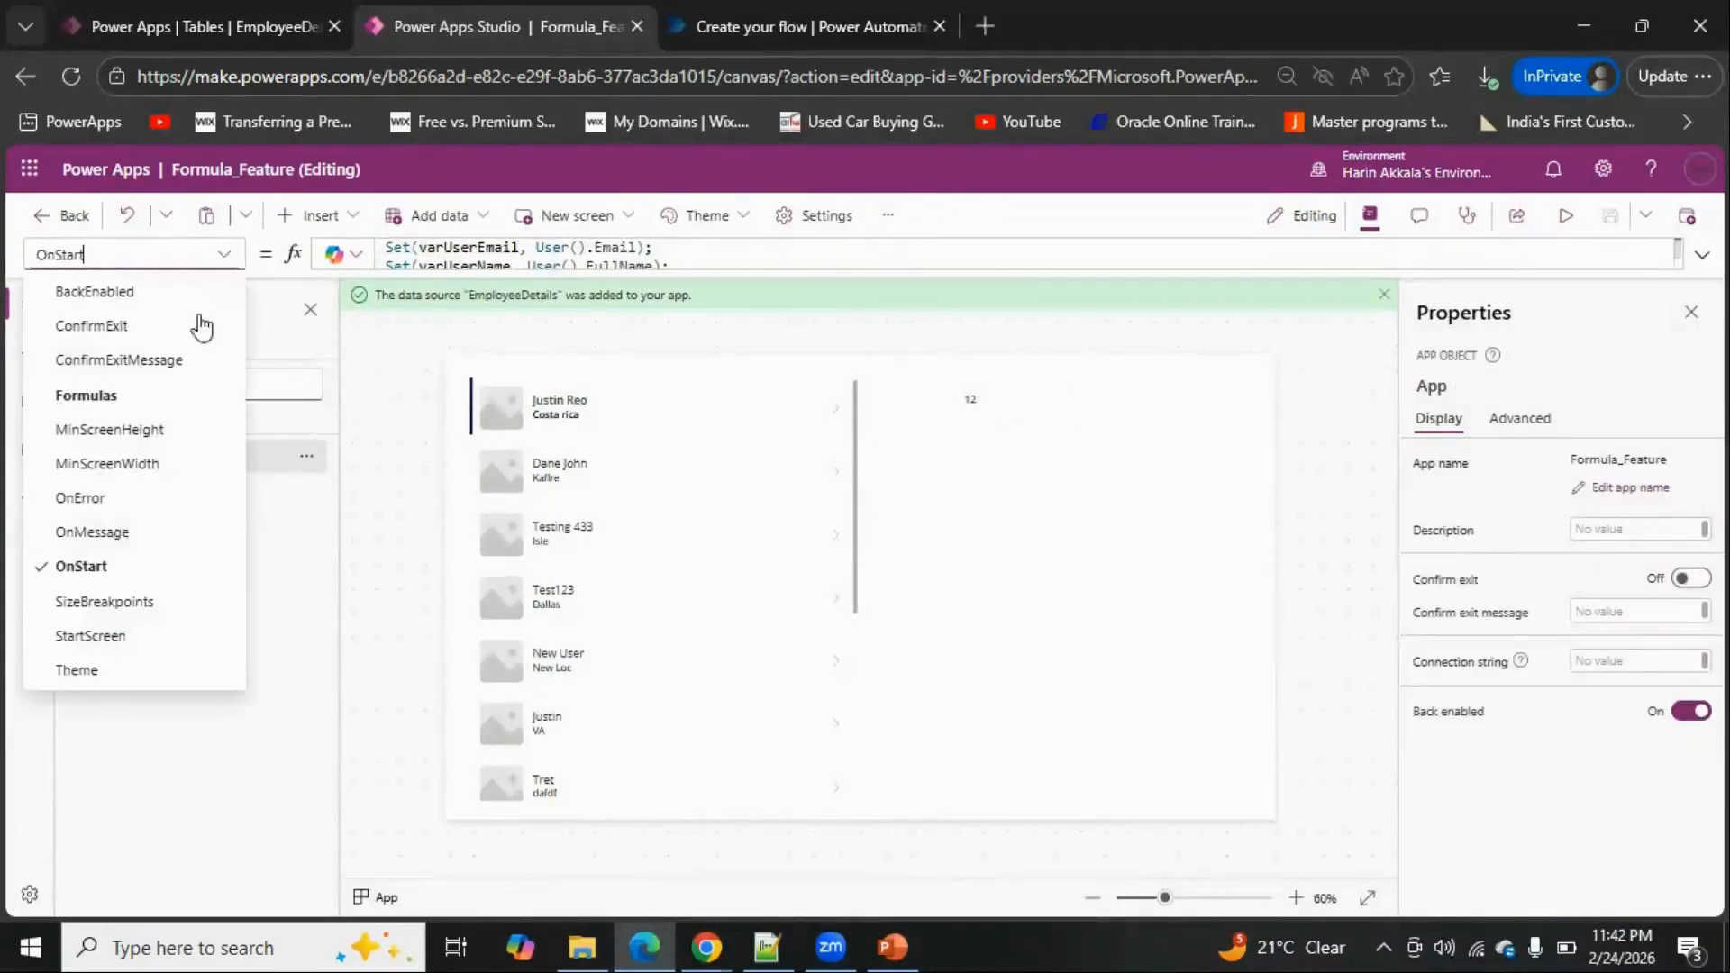
left_click(133, 400)
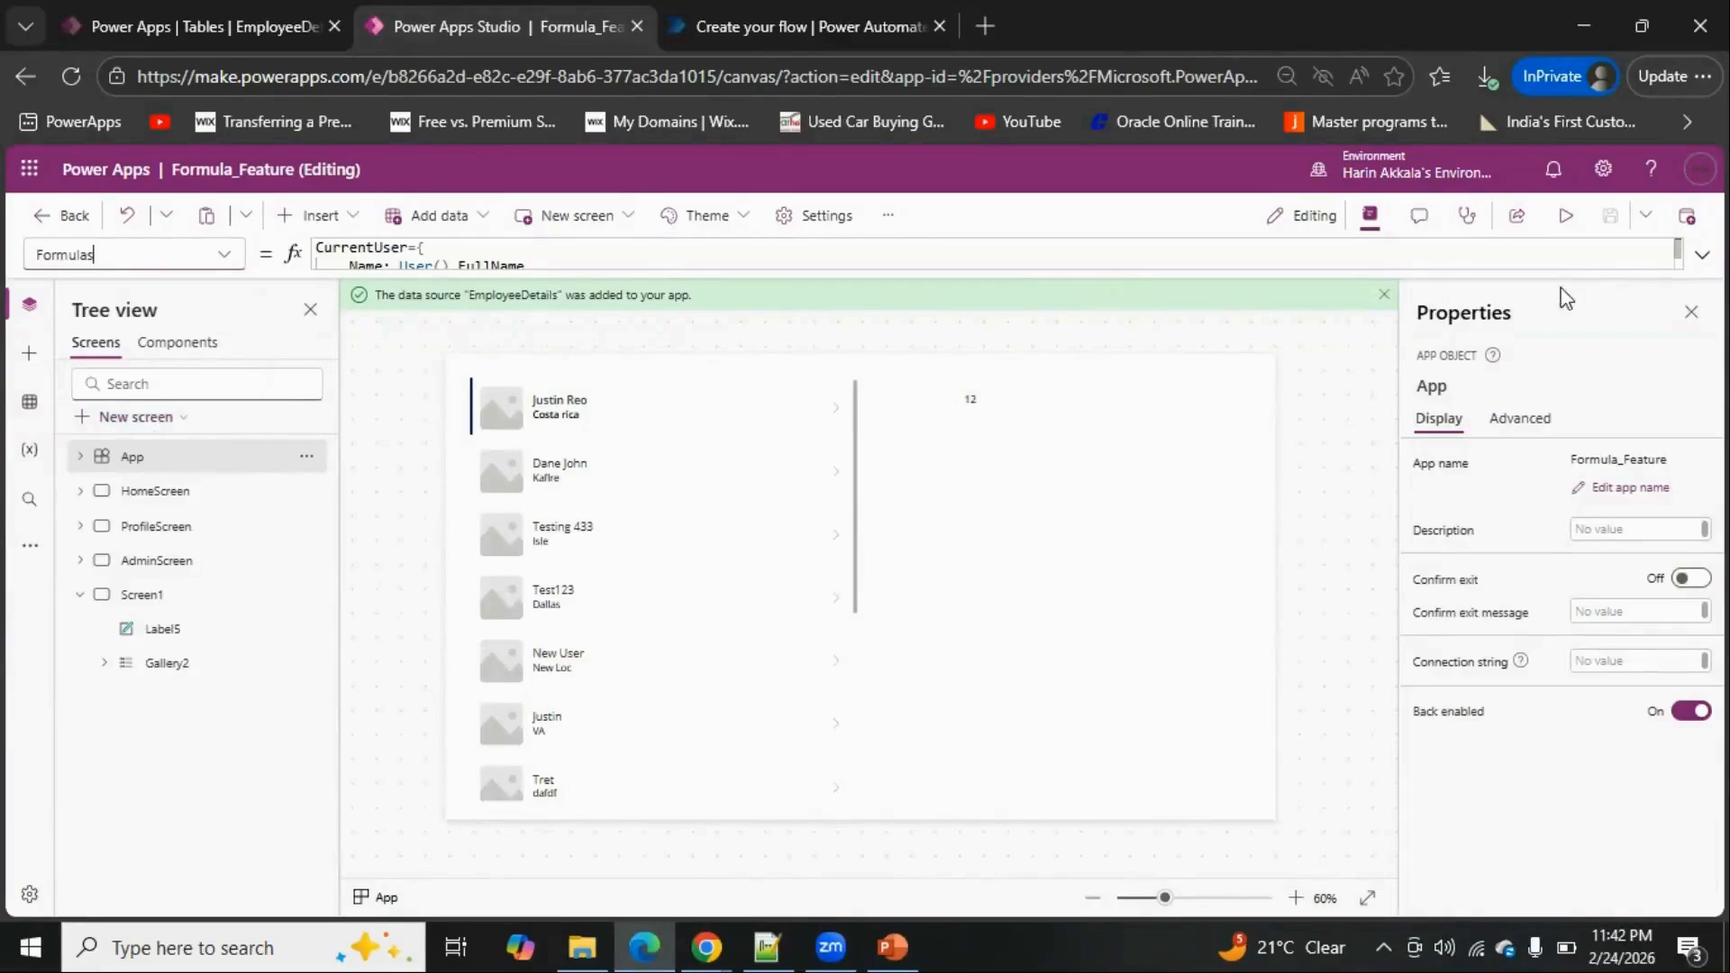
left_click(1701, 255)
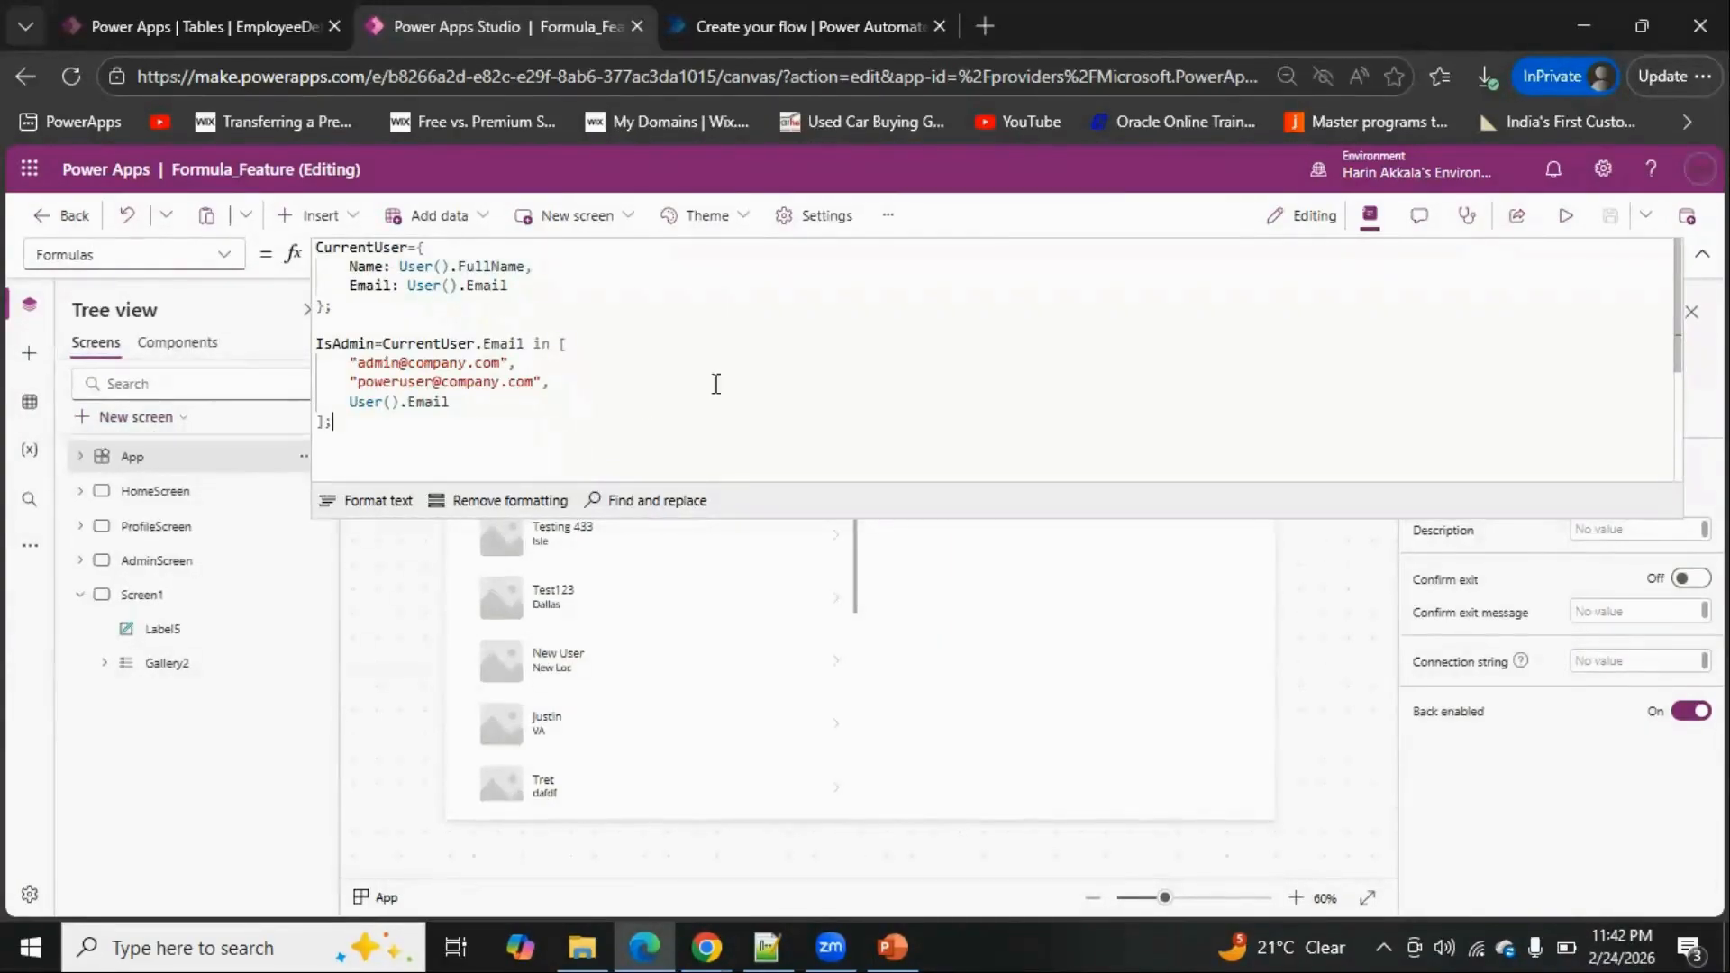
Add the named formula EmpDatasource=EmployeeDetails below the IsAdmin formula
key("BackSpace")
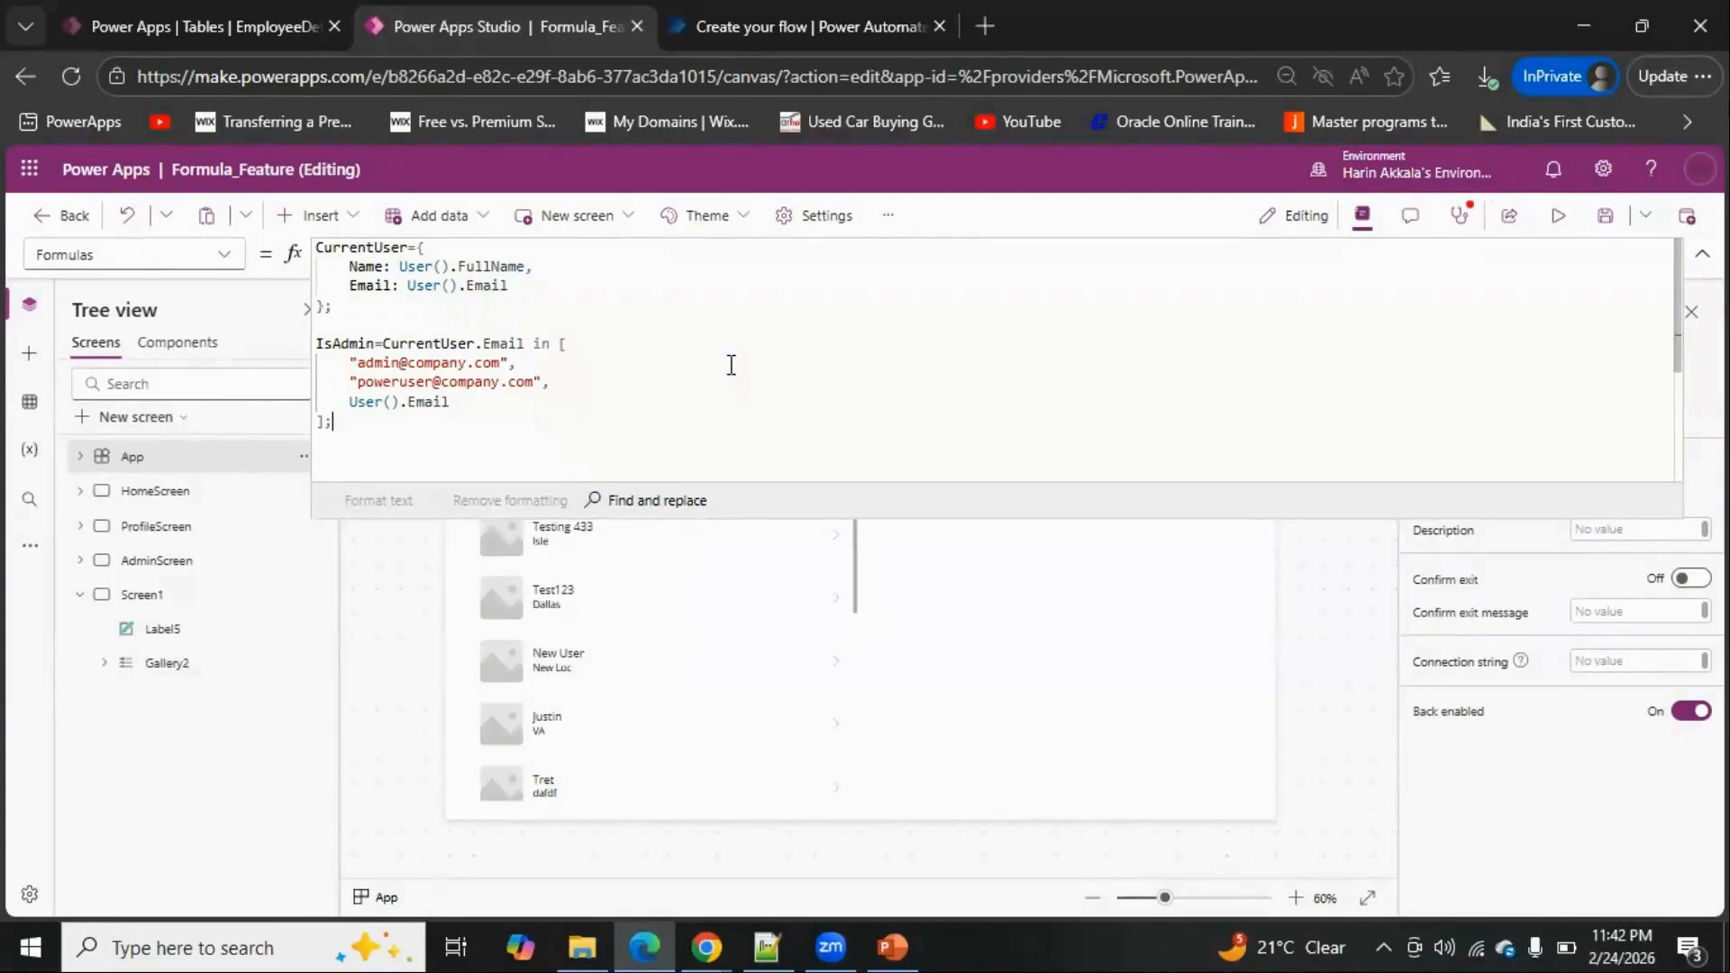
key("Return")
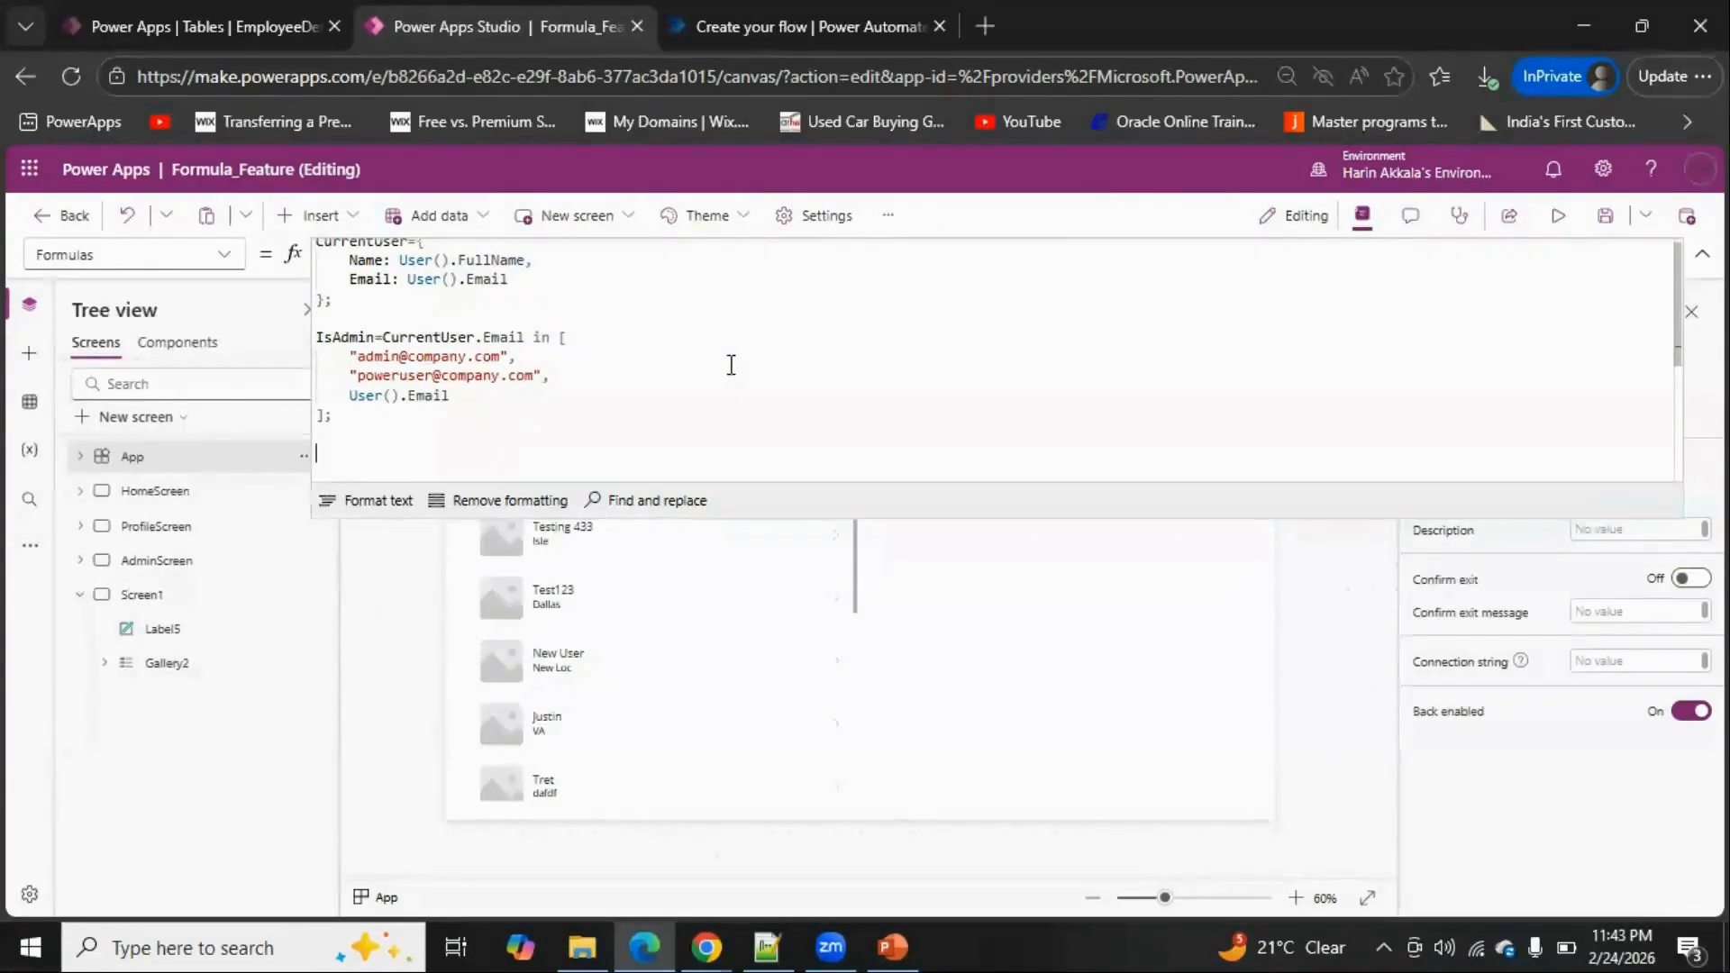
type("DatasourceCount")
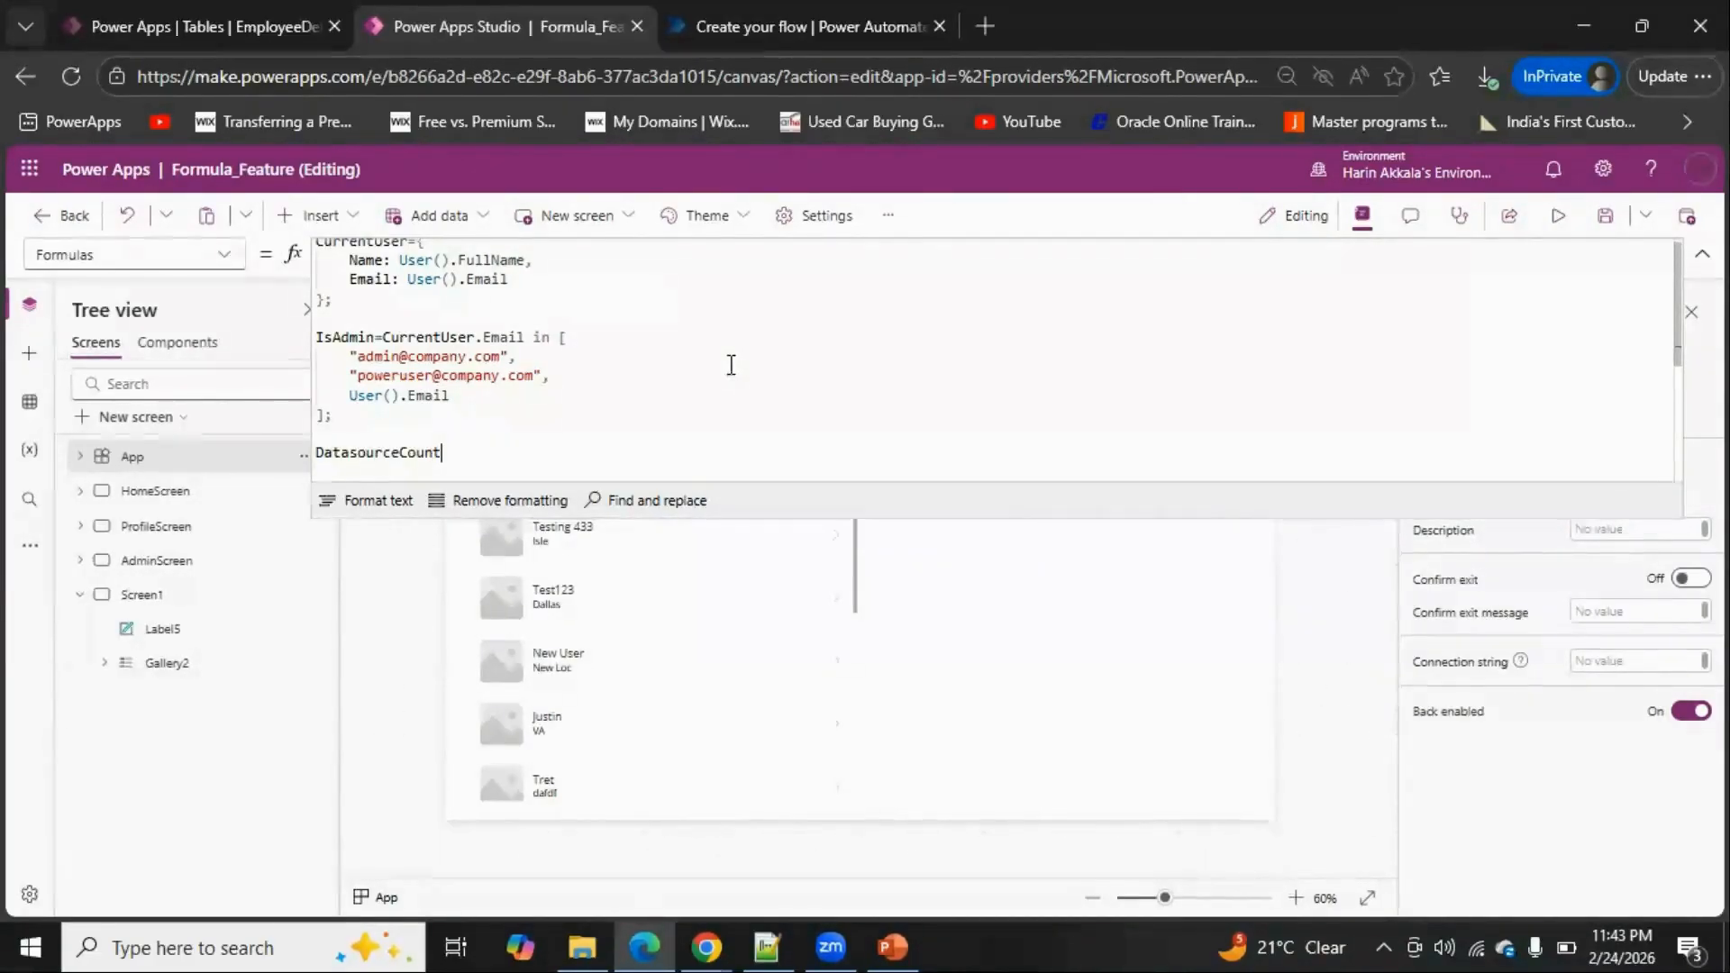
key("BackSpace")
key("BackSpace")
key("BackSpace")
key("BackSpace")
key("BackSpace")
key("Home")
type("Emp")
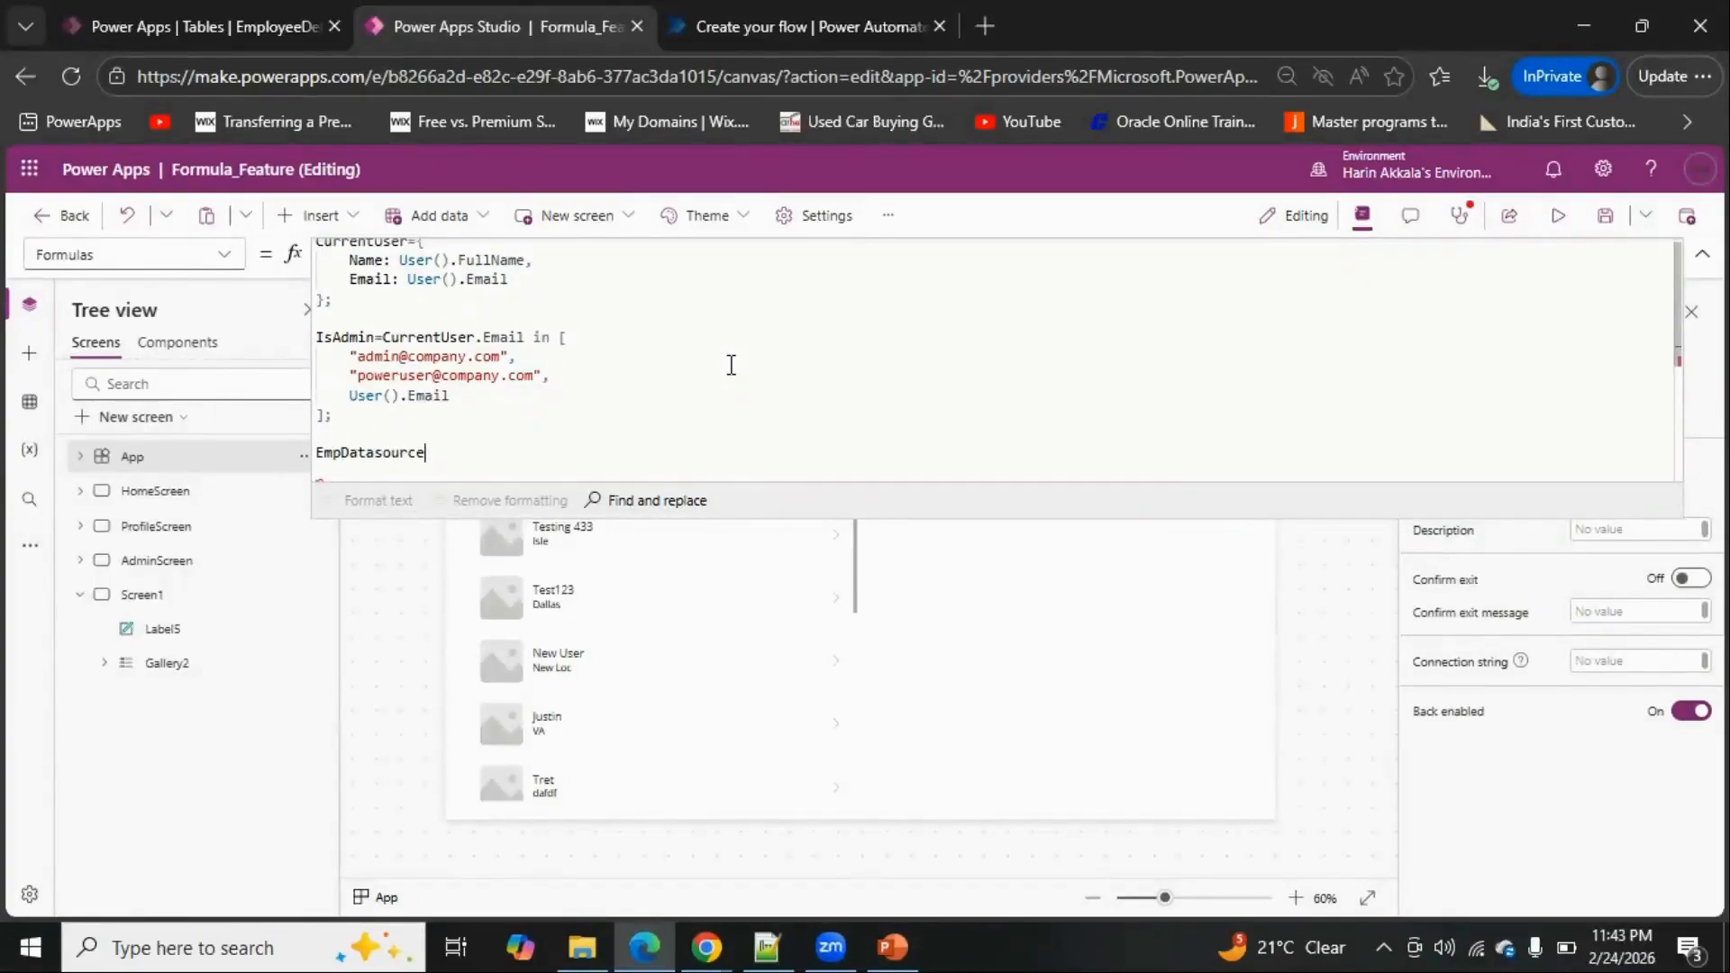
key("shift+Home")
key("End")
type("-Employee")
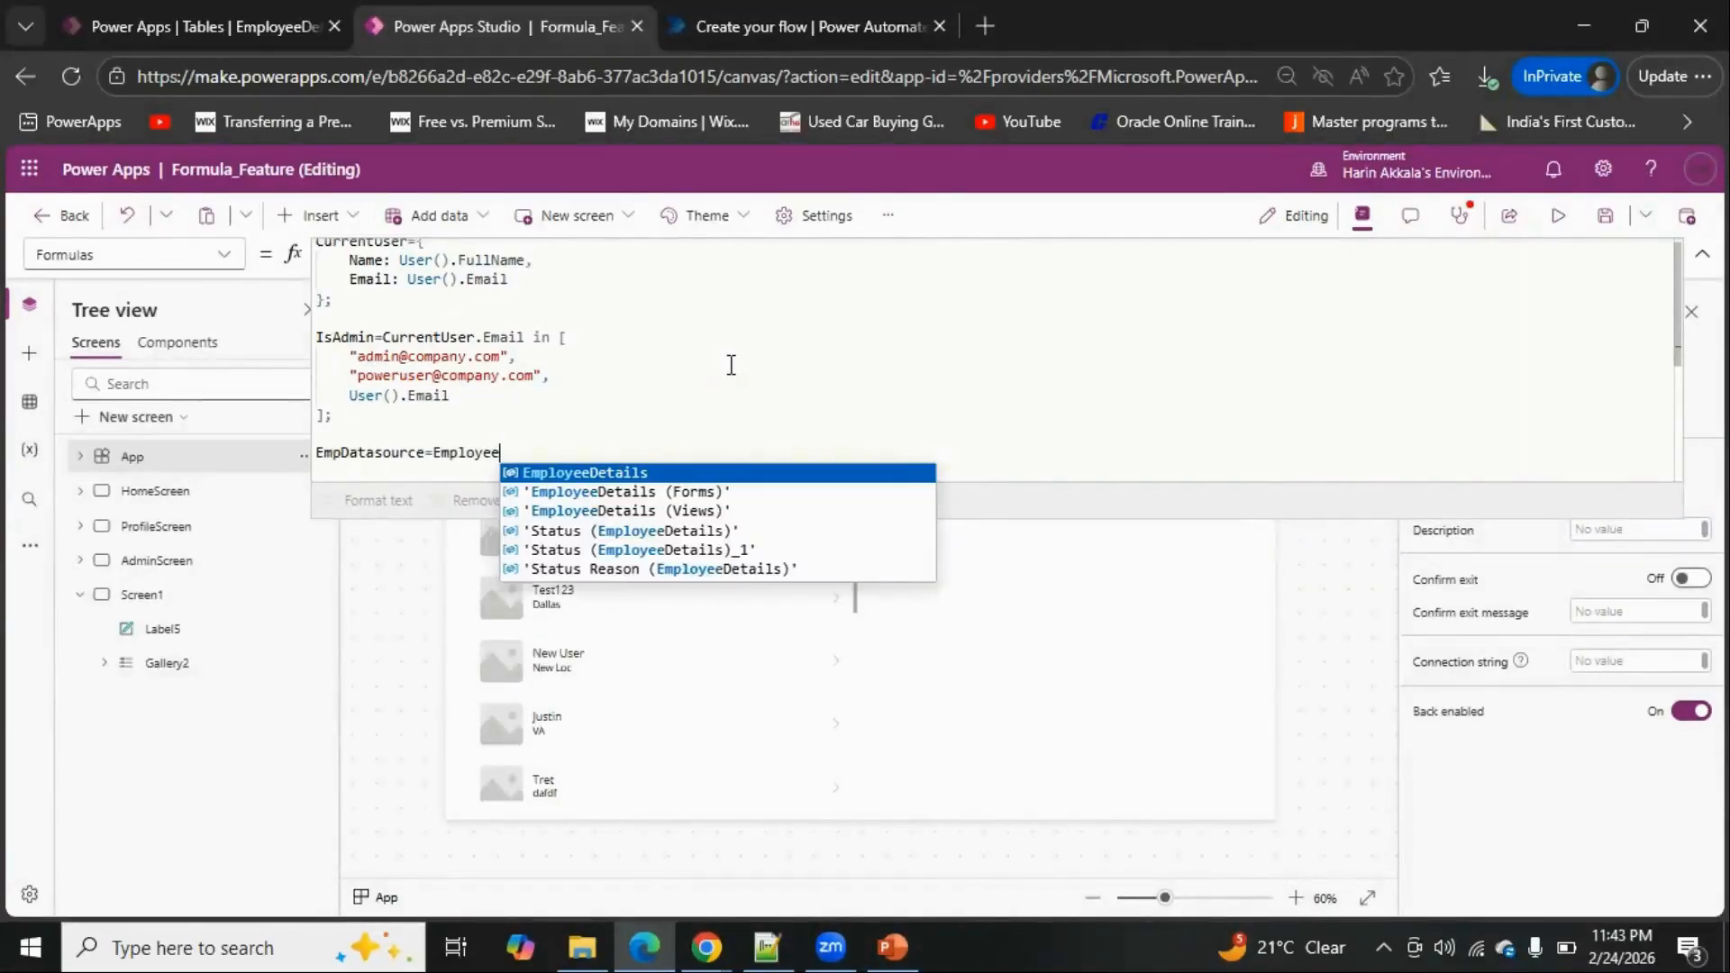
key("Tab")
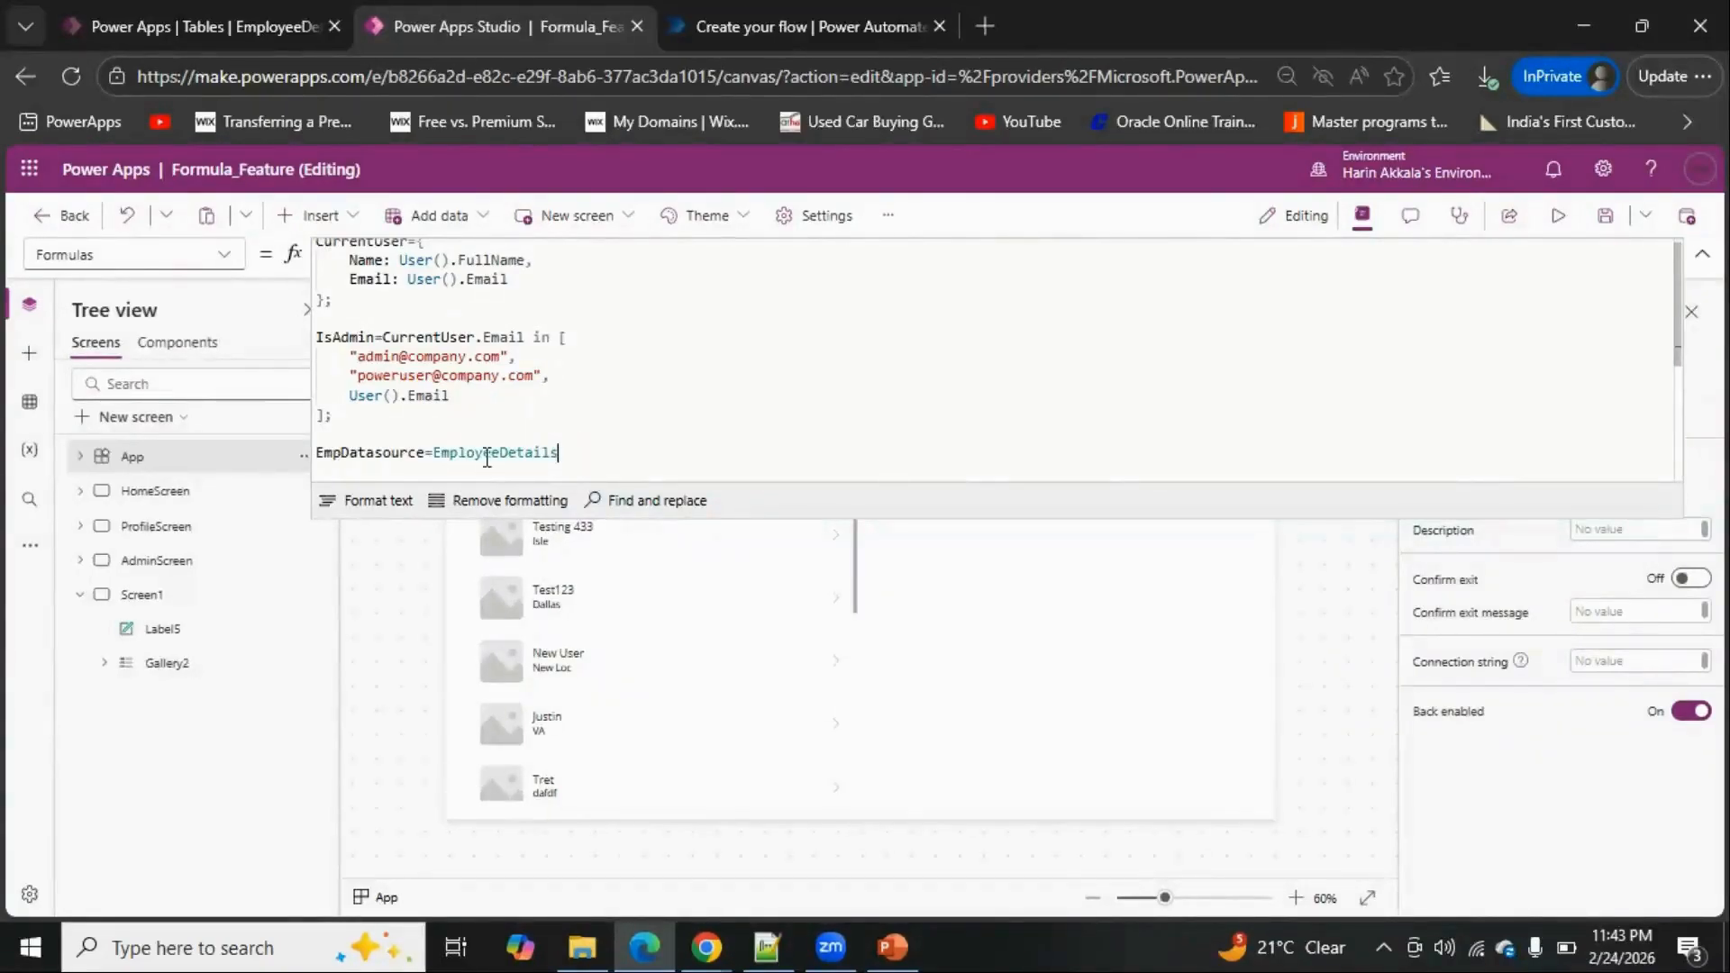
Review the EmpDatasource name and its EmployeeDetails source in the formula, and collapse the editor
double_click(401, 453)
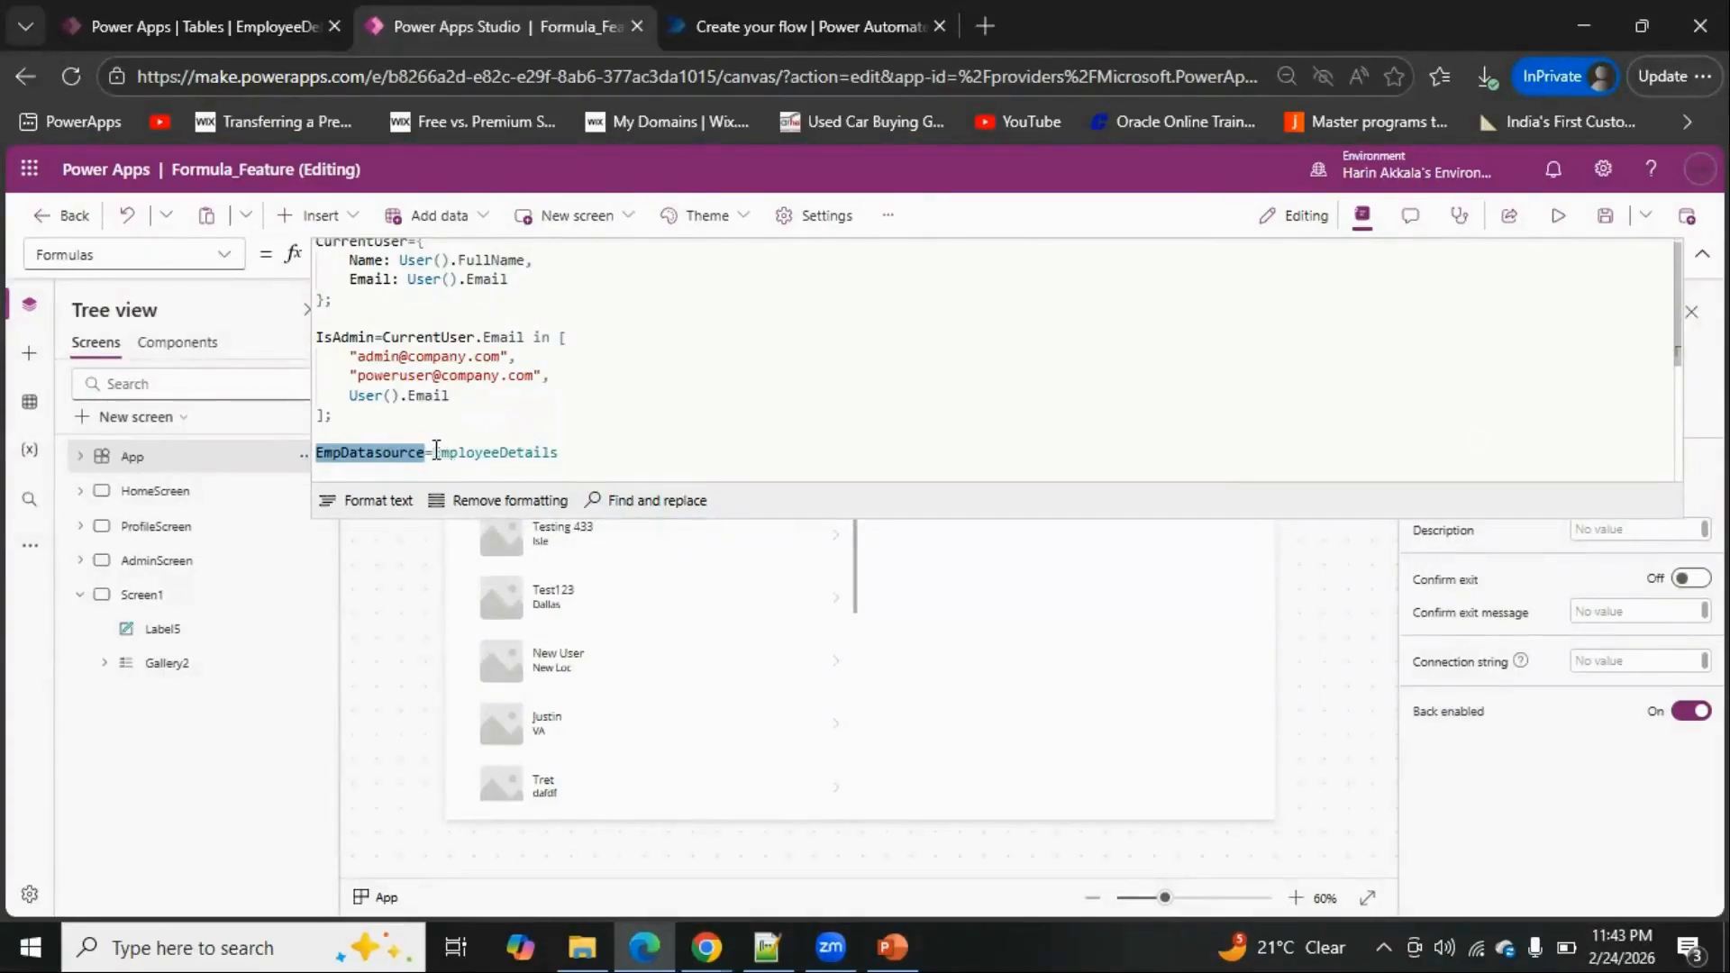
left_click_drag(436, 451, 550, 452)
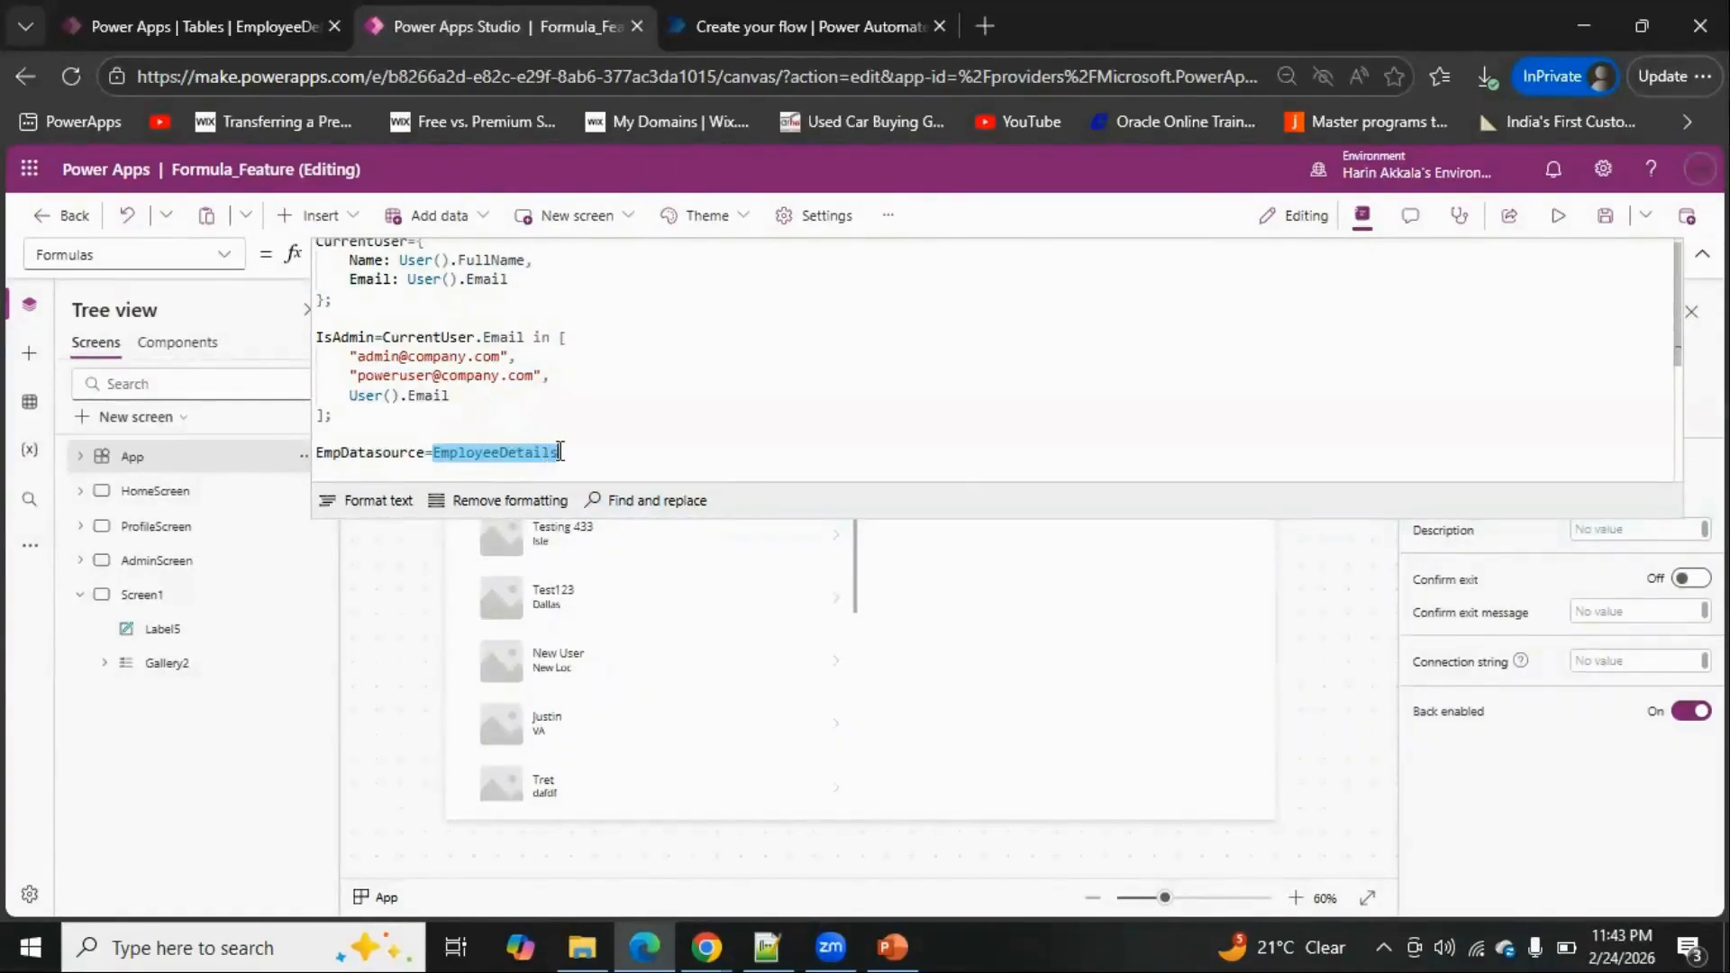
double_click(388, 455)
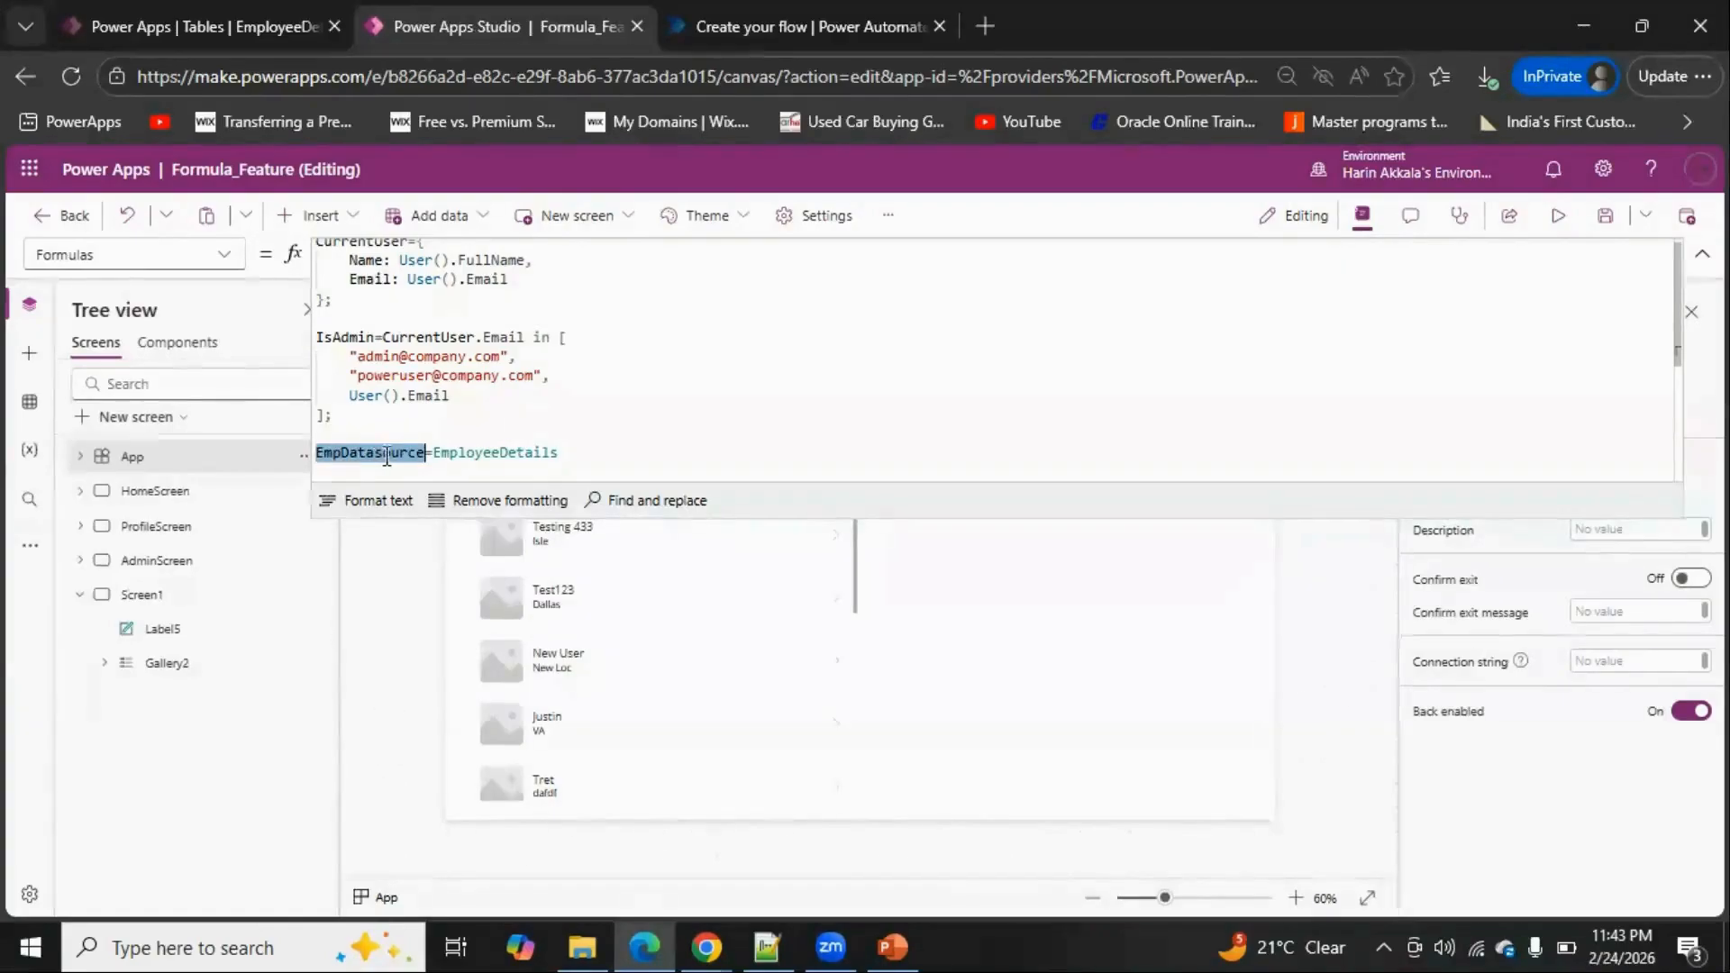
left_click(1703, 259)
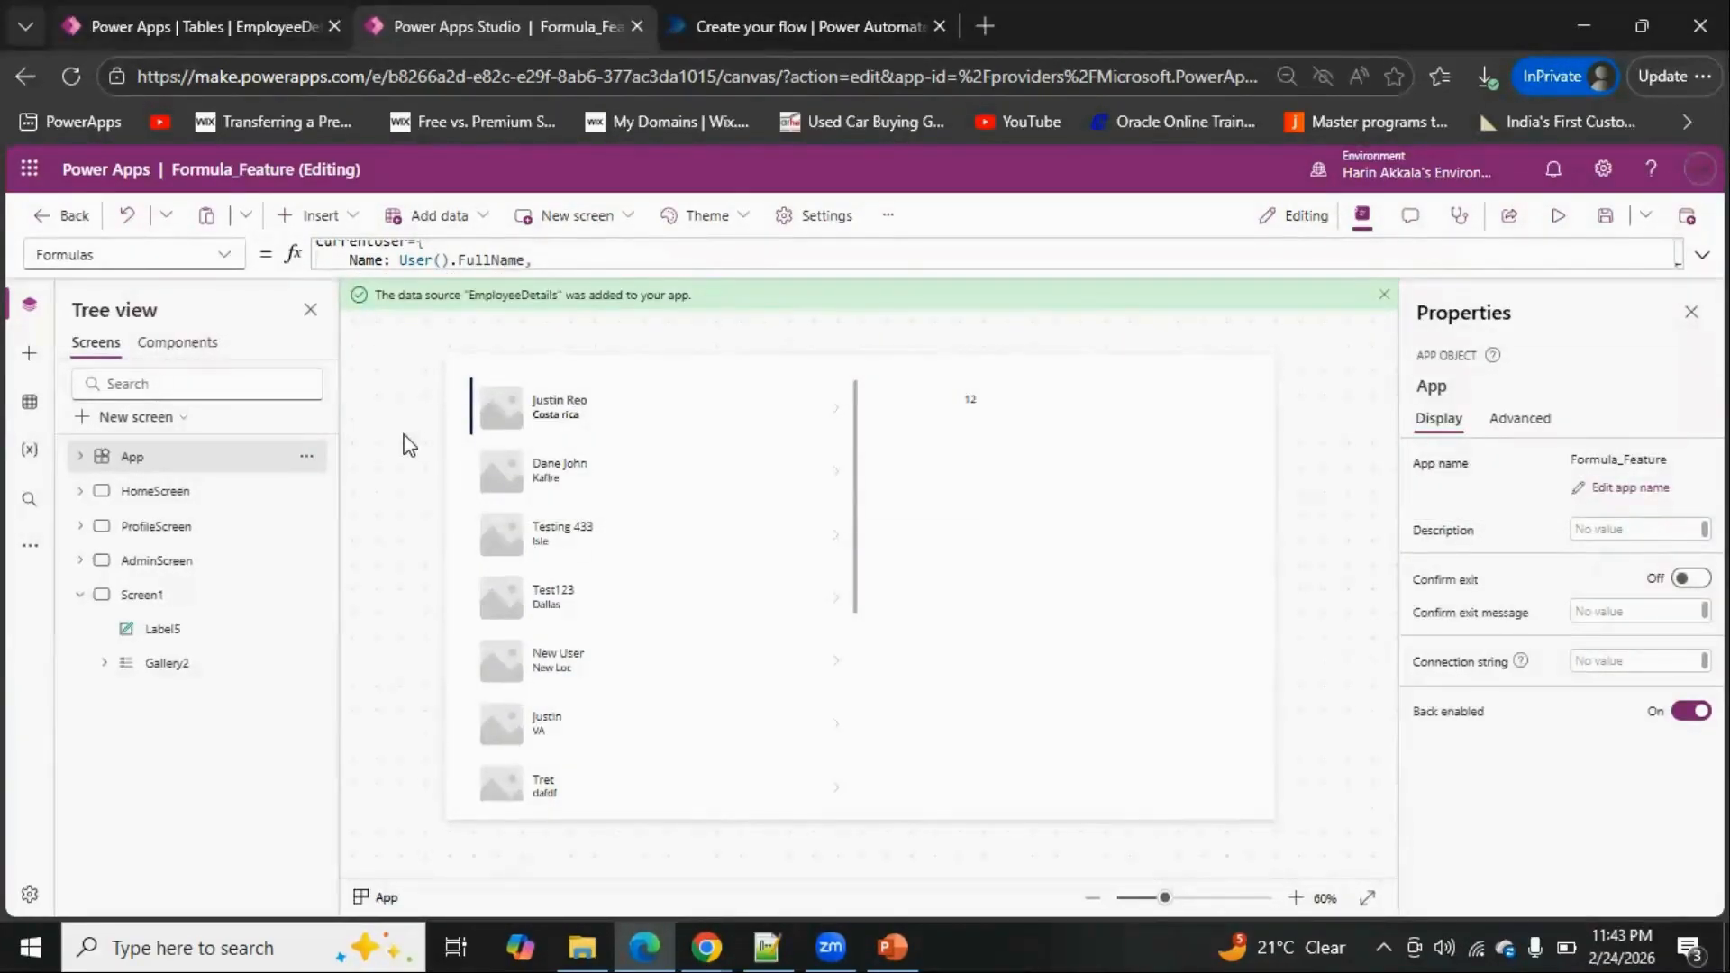
Switch to the browser tab with the EmployeeDetails table and open its complete row data, including the additional rows
left_click(230, 36)
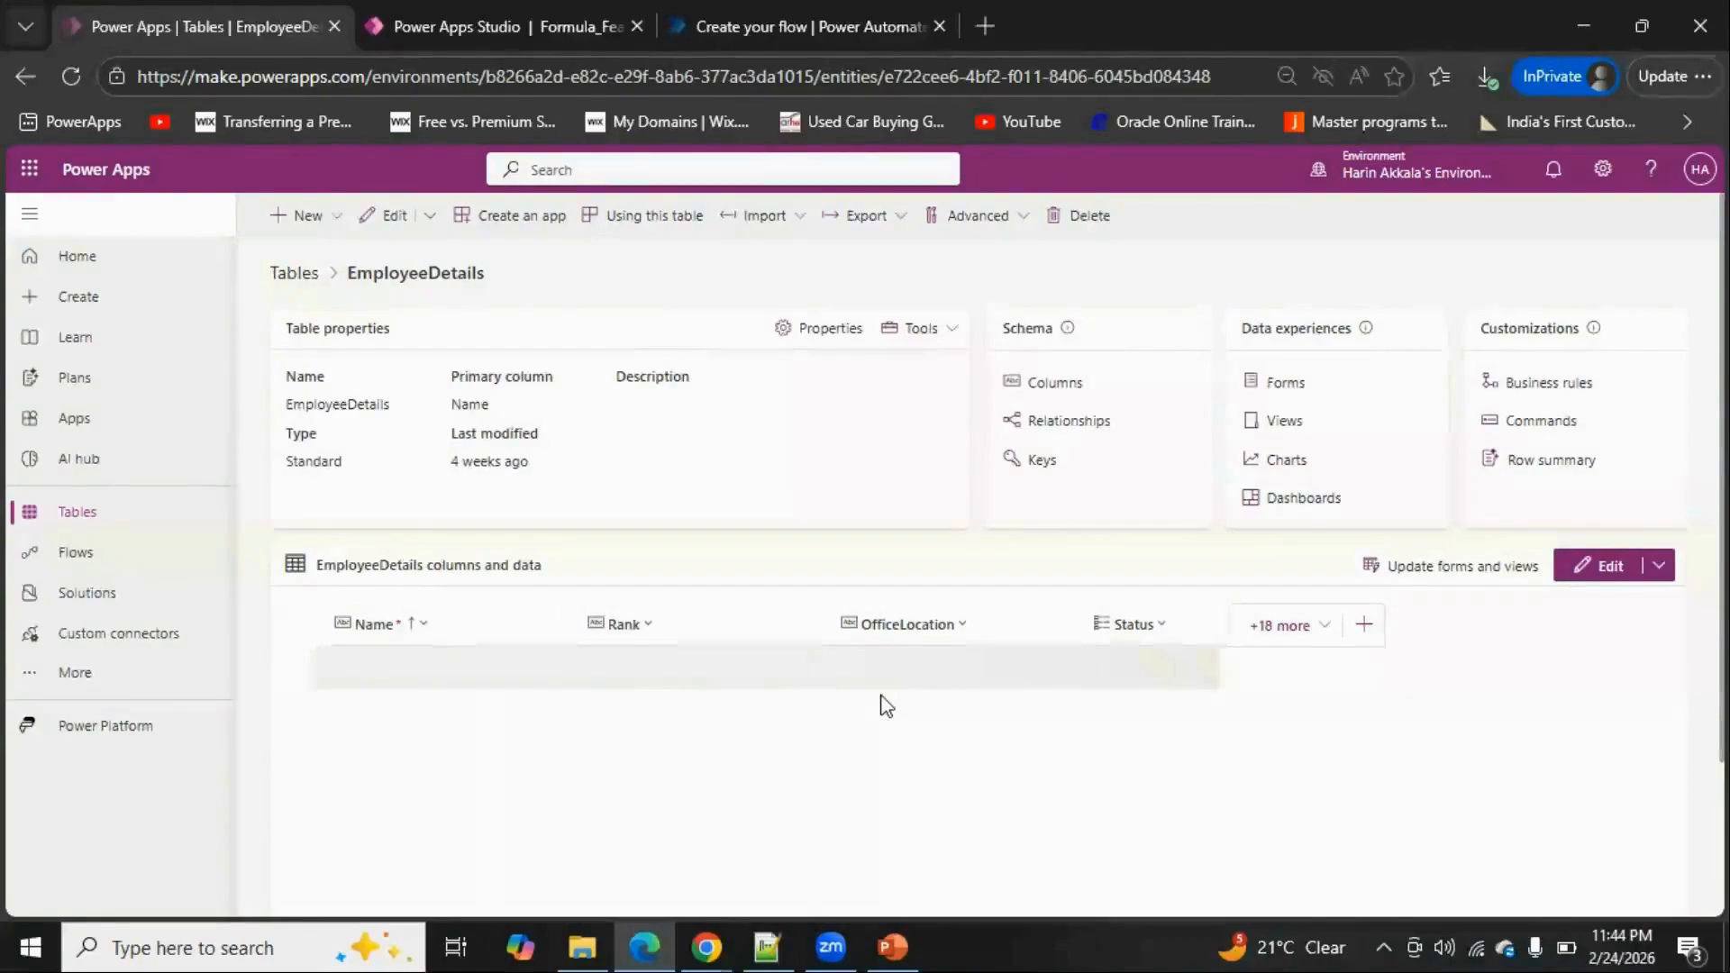
scroll(885, 706, "down", 2)
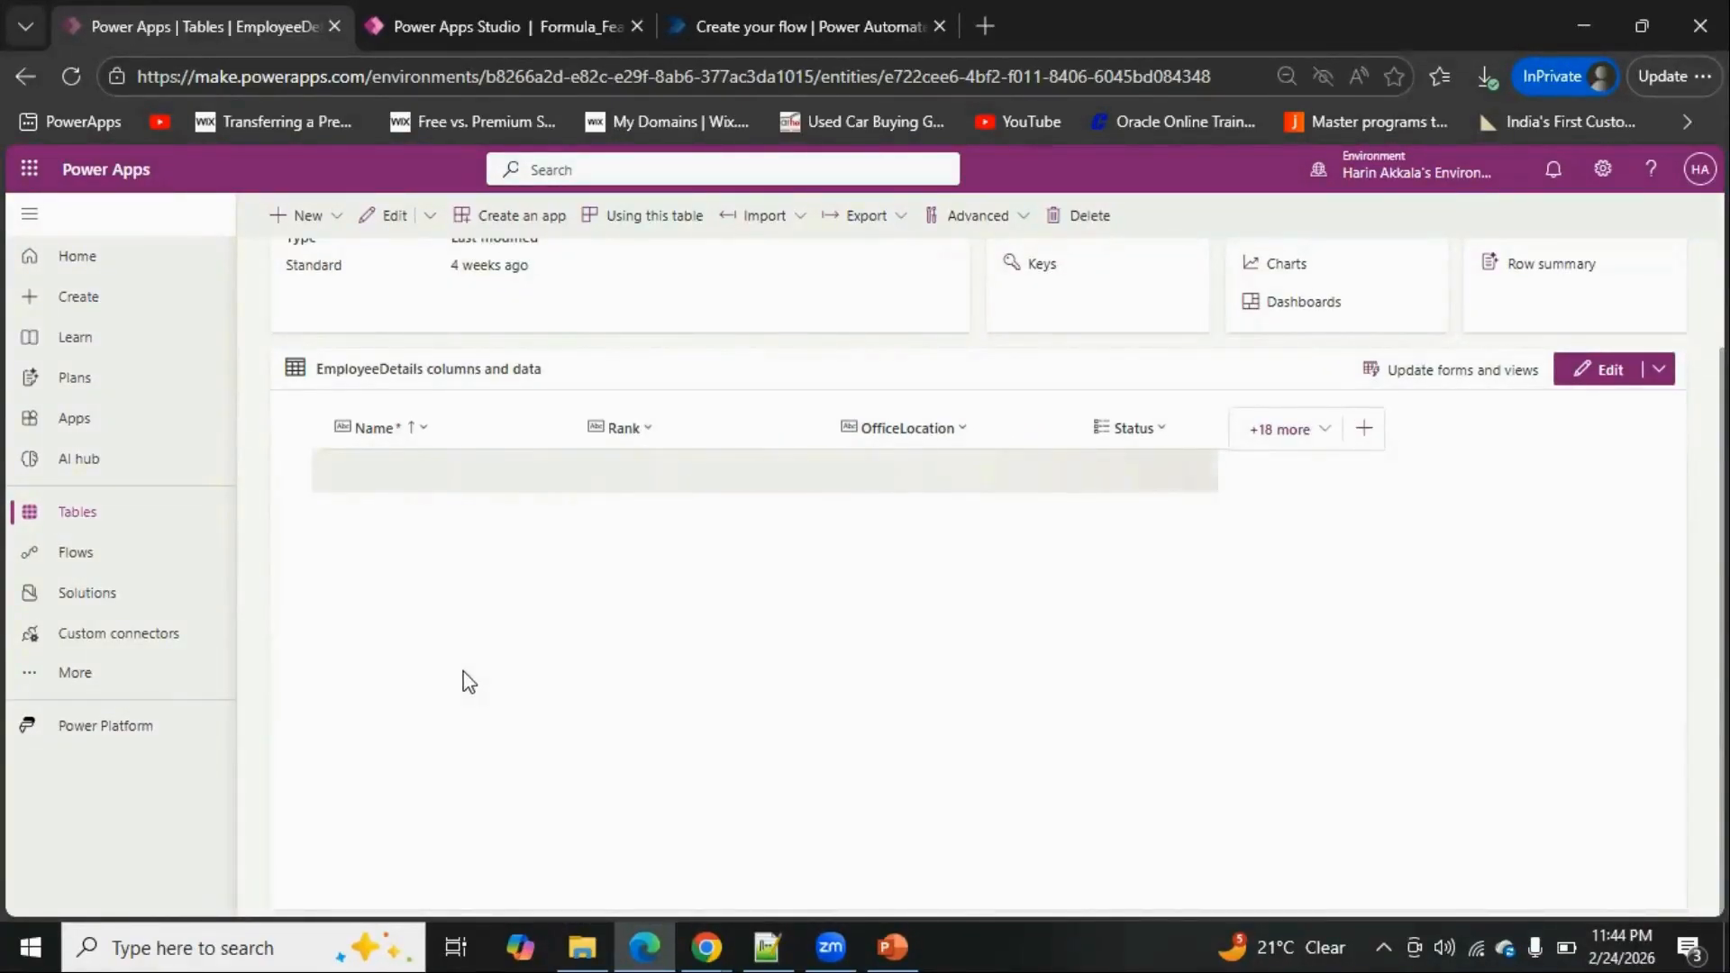
scroll(463, 679, "down", 1)
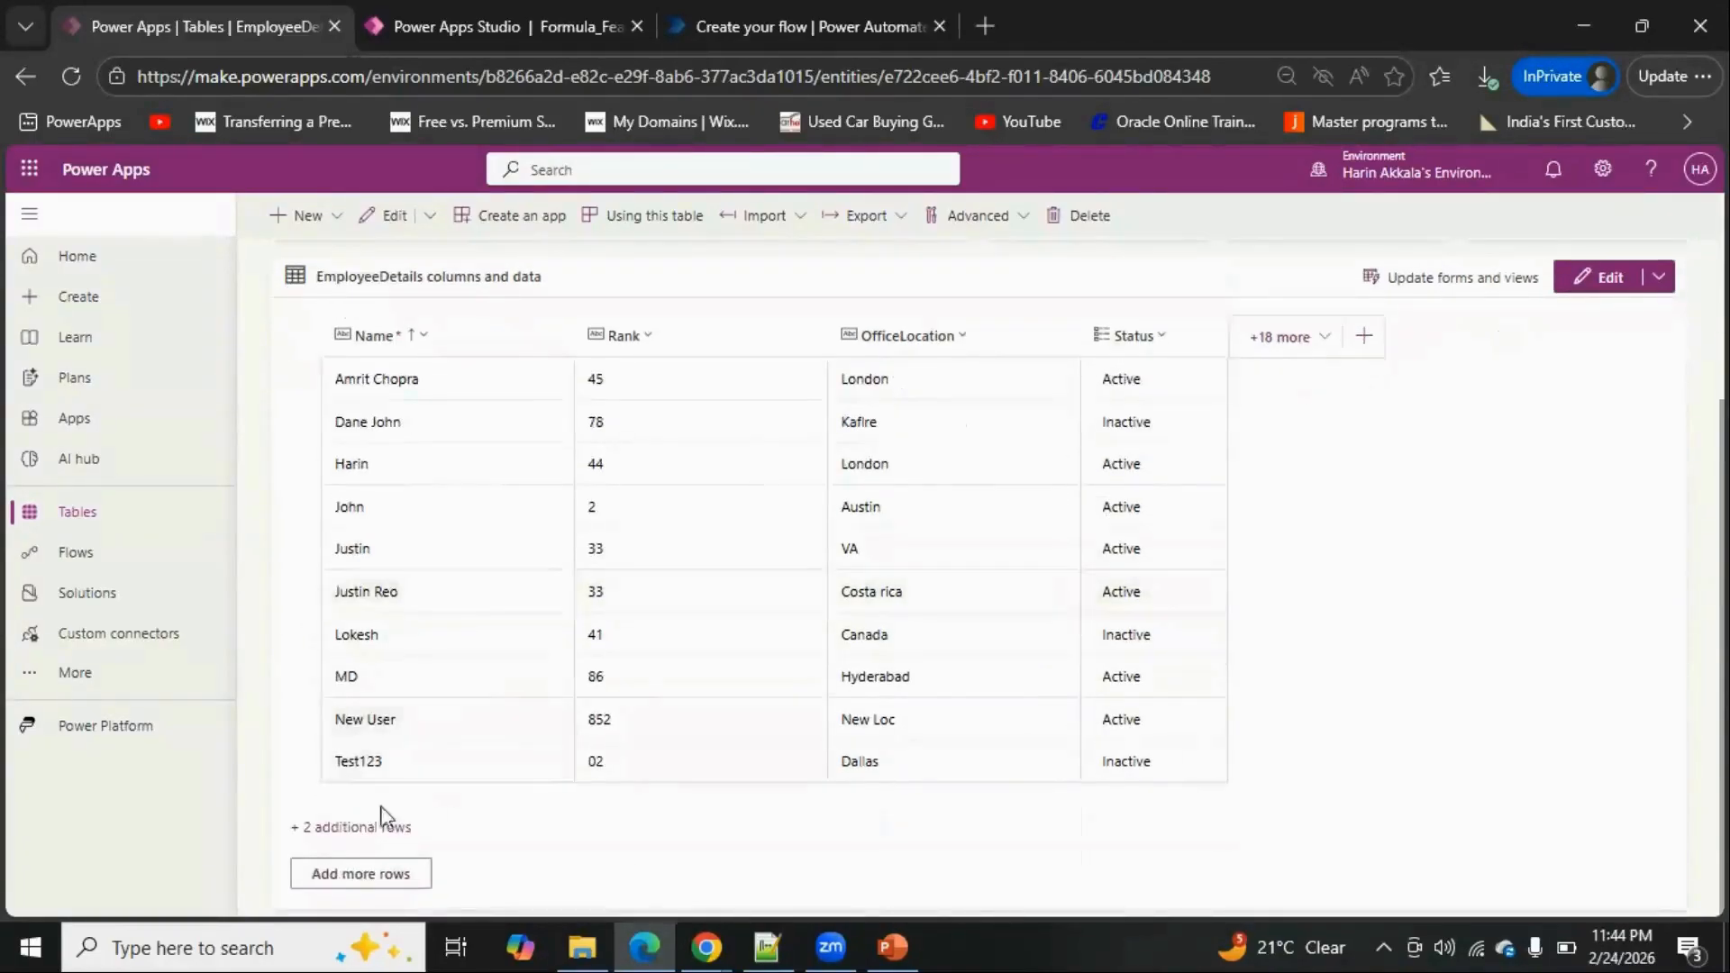
left_click(351, 829)
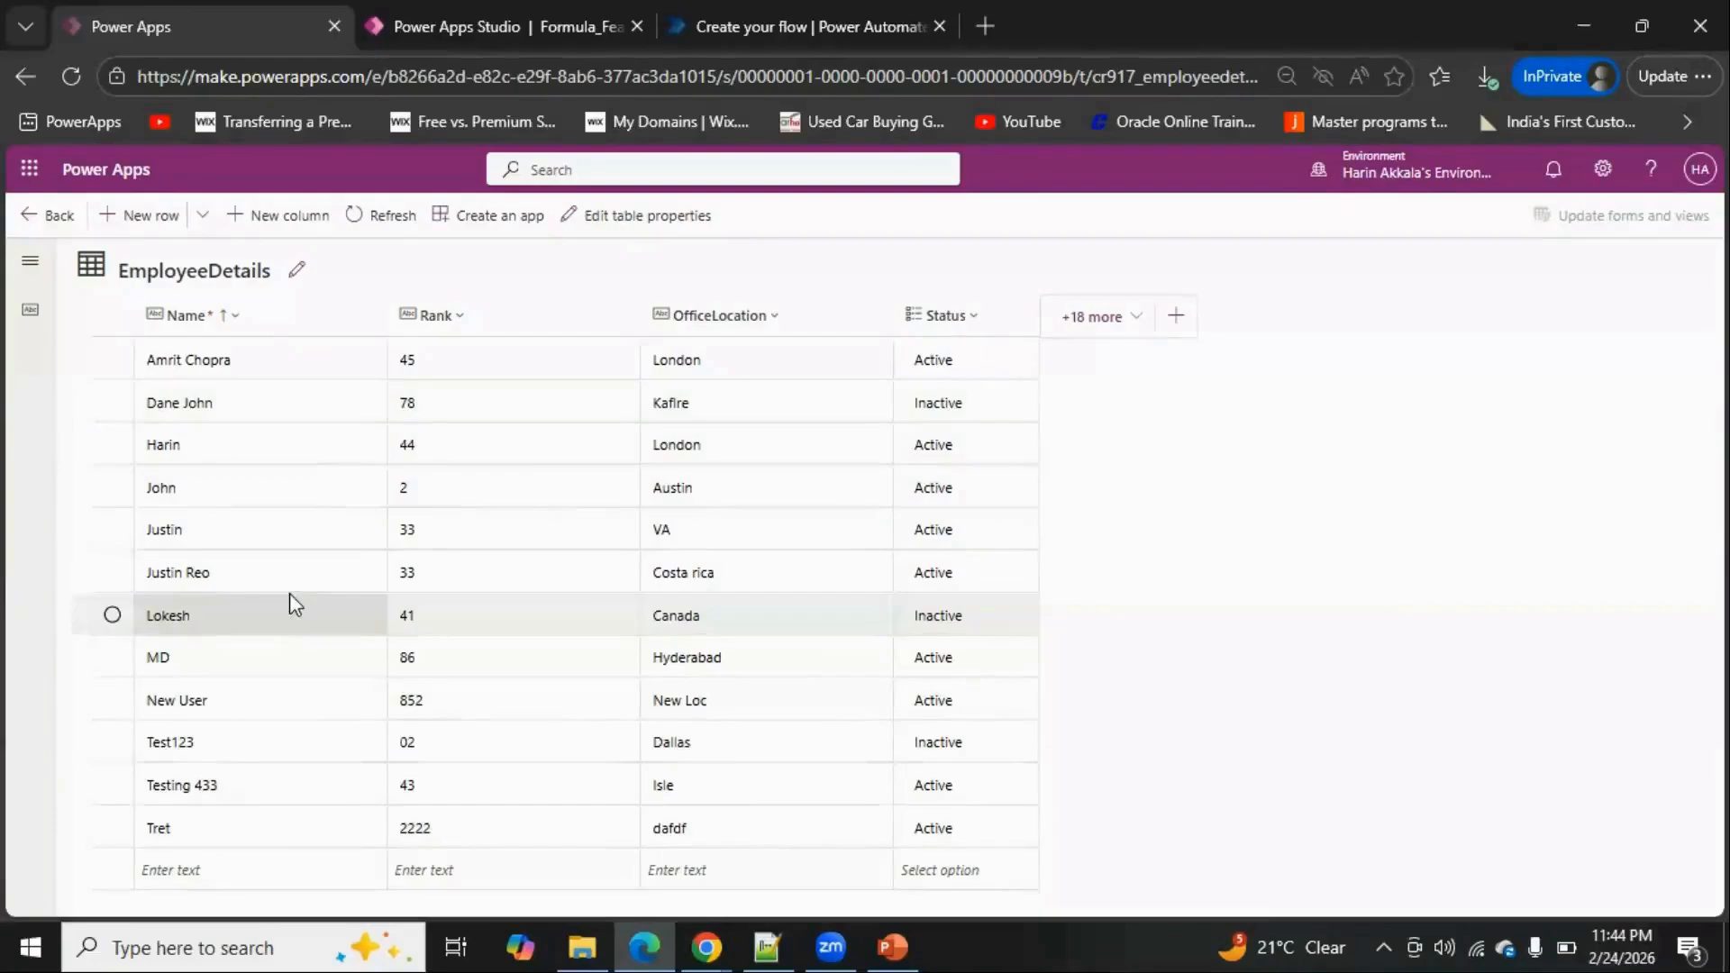
Add an EmployeeDetails row with Name New Test Entry, Rank 007, OfficeLocation Austin and Status Active
left_click(265, 868)
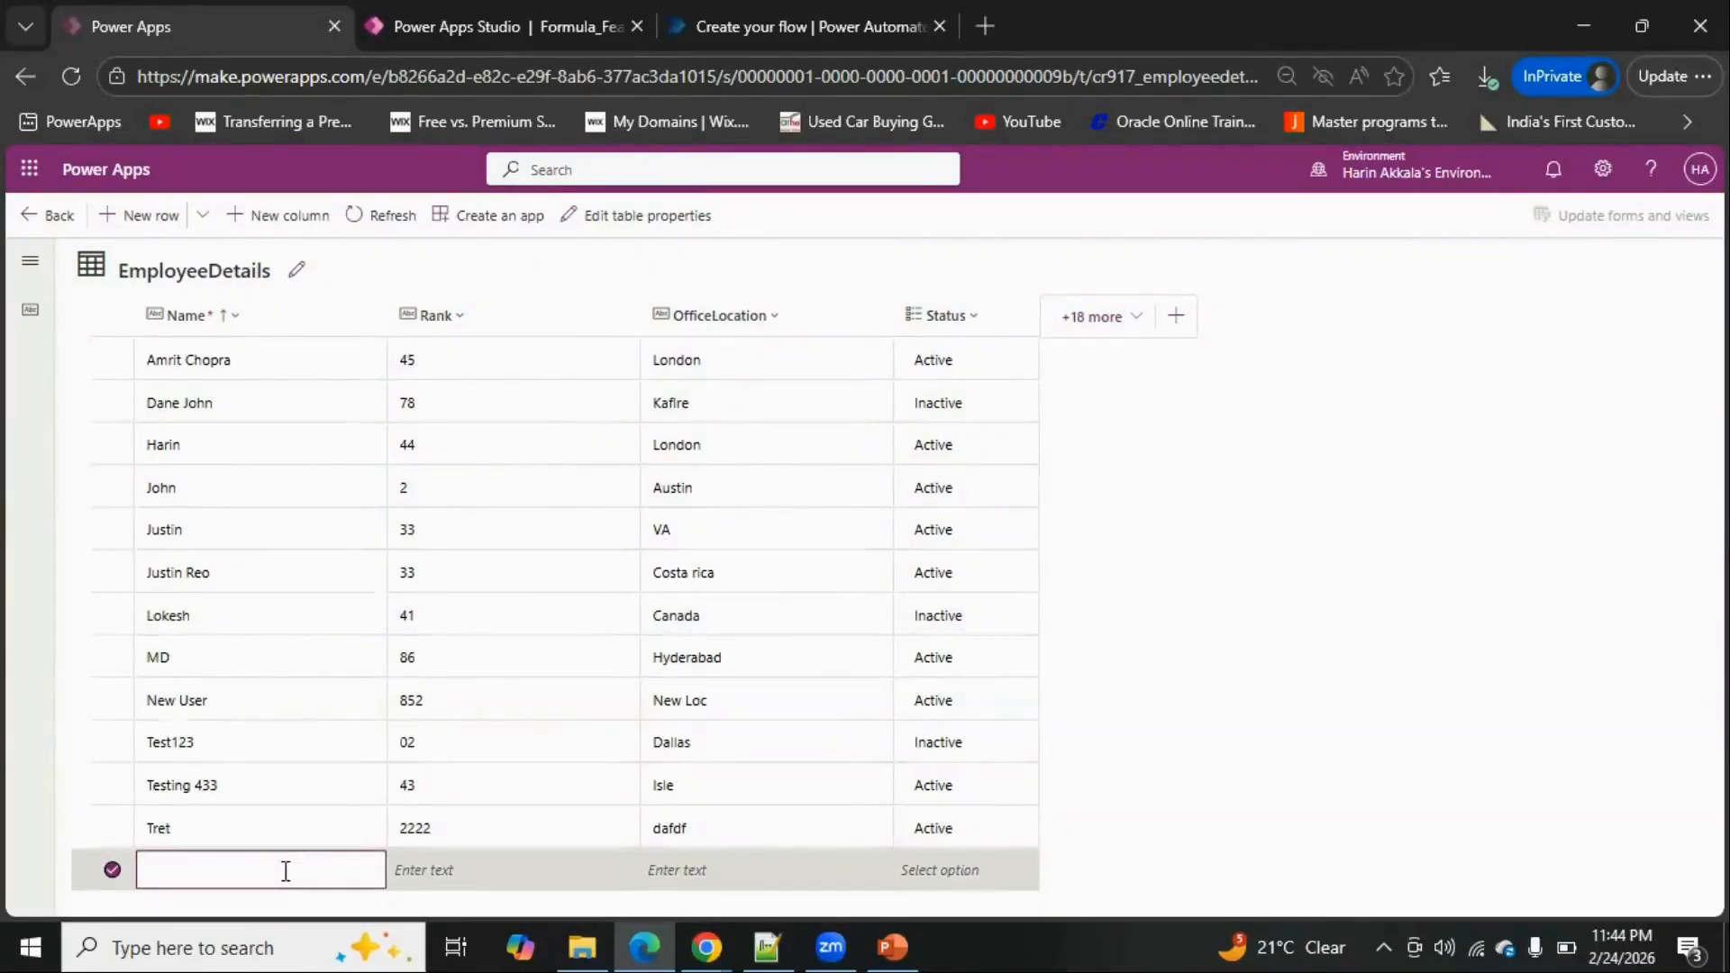
type("Test Entry")
left_click(433, 869)
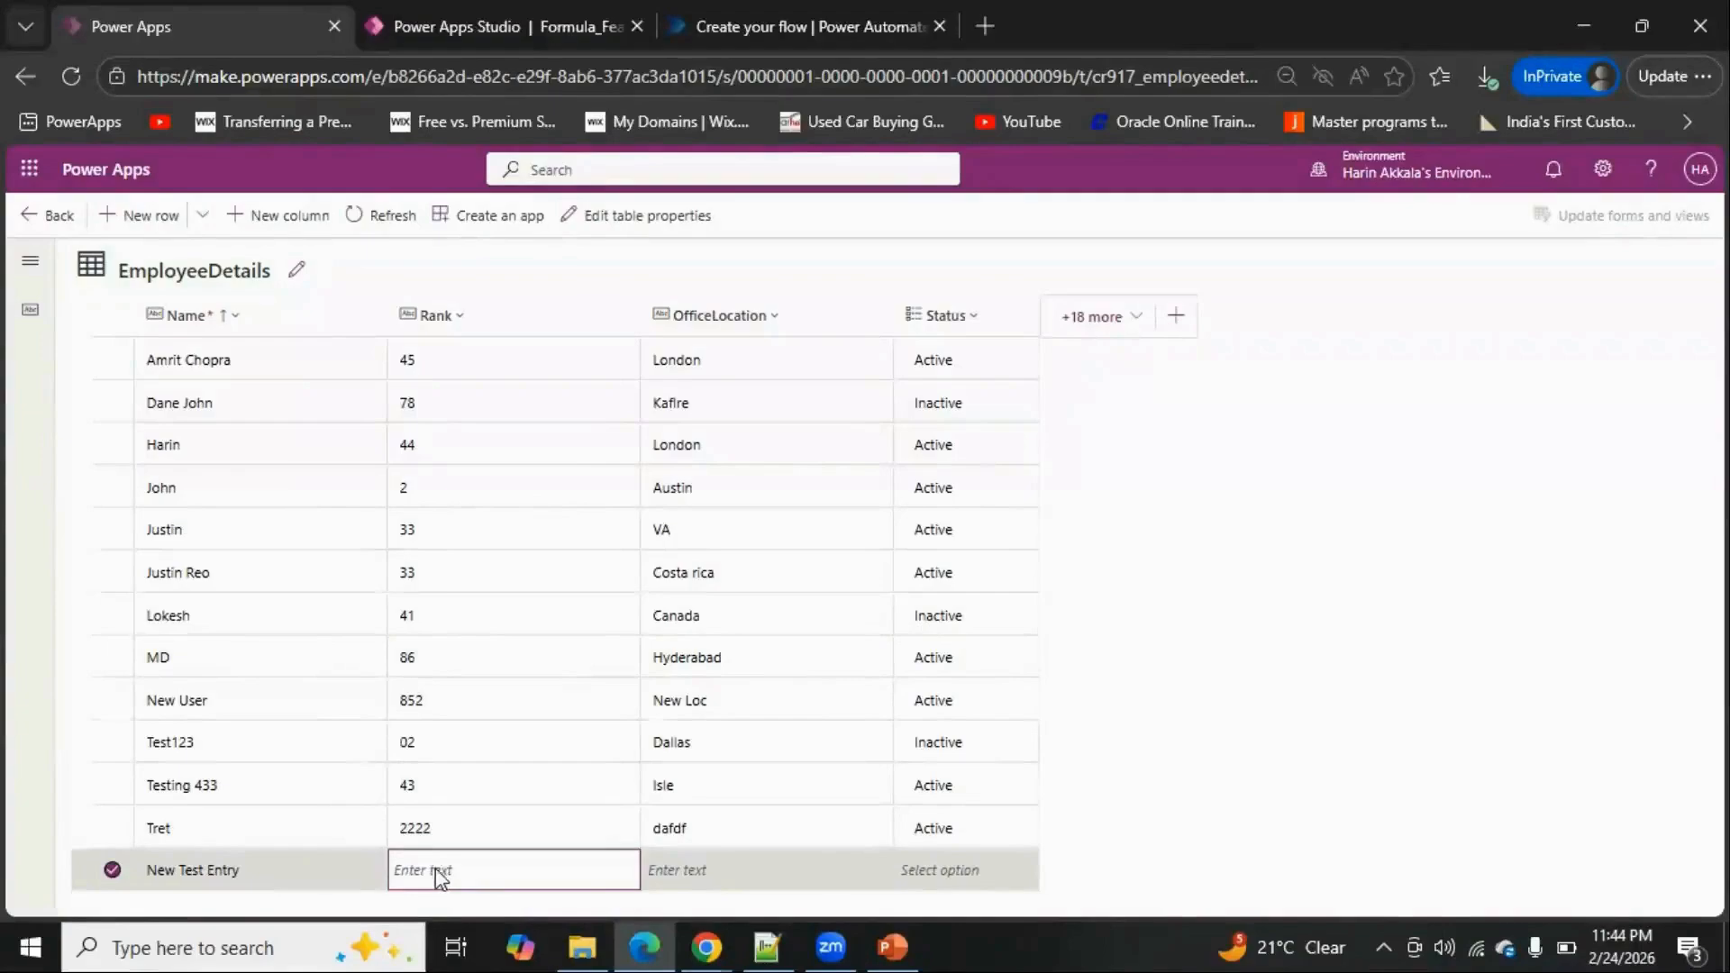
left_click(435, 868)
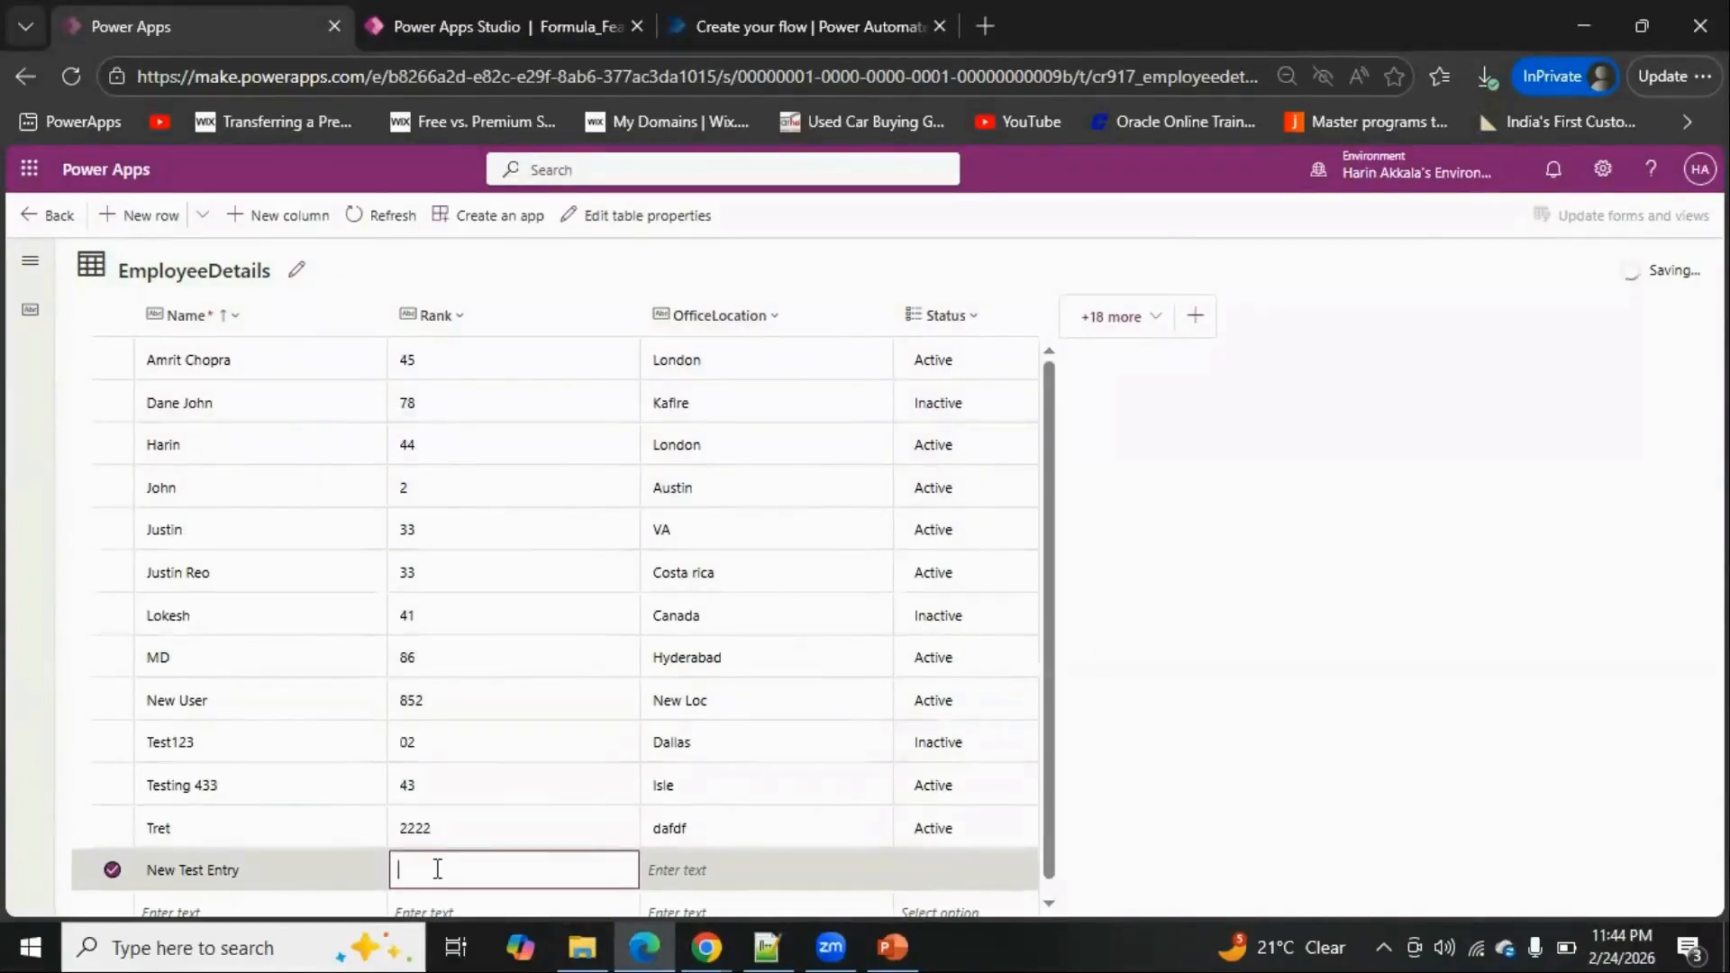
type("007")
left_click(680, 869)
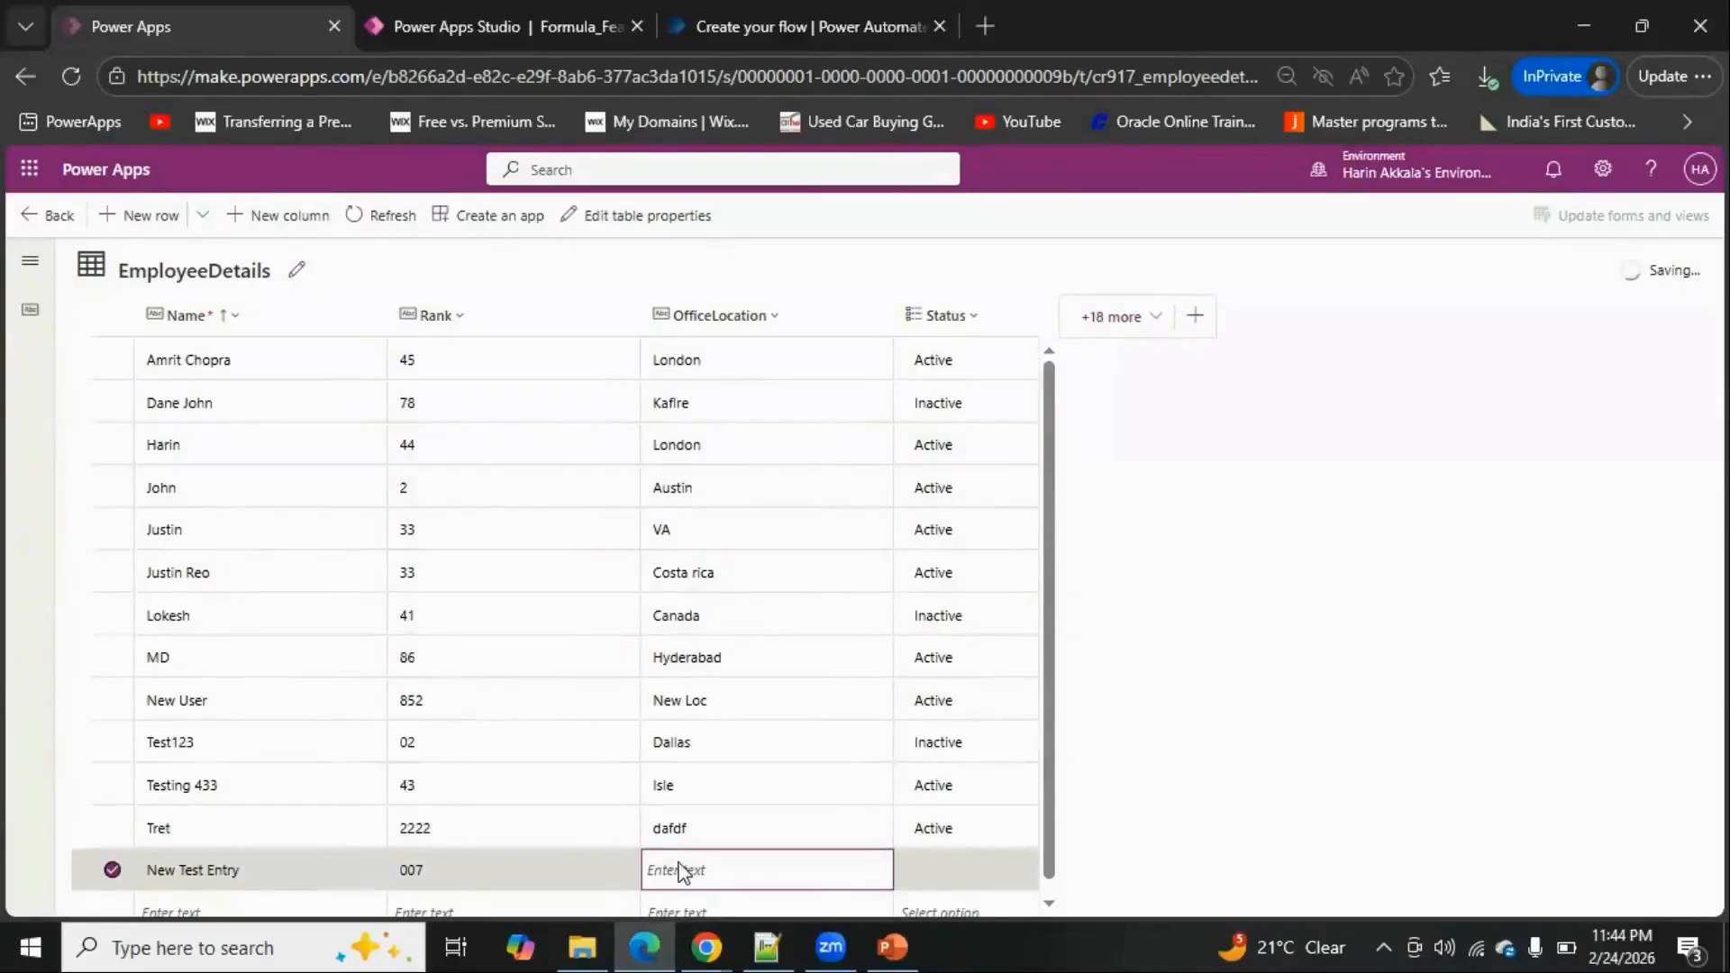
left_click(689, 871)
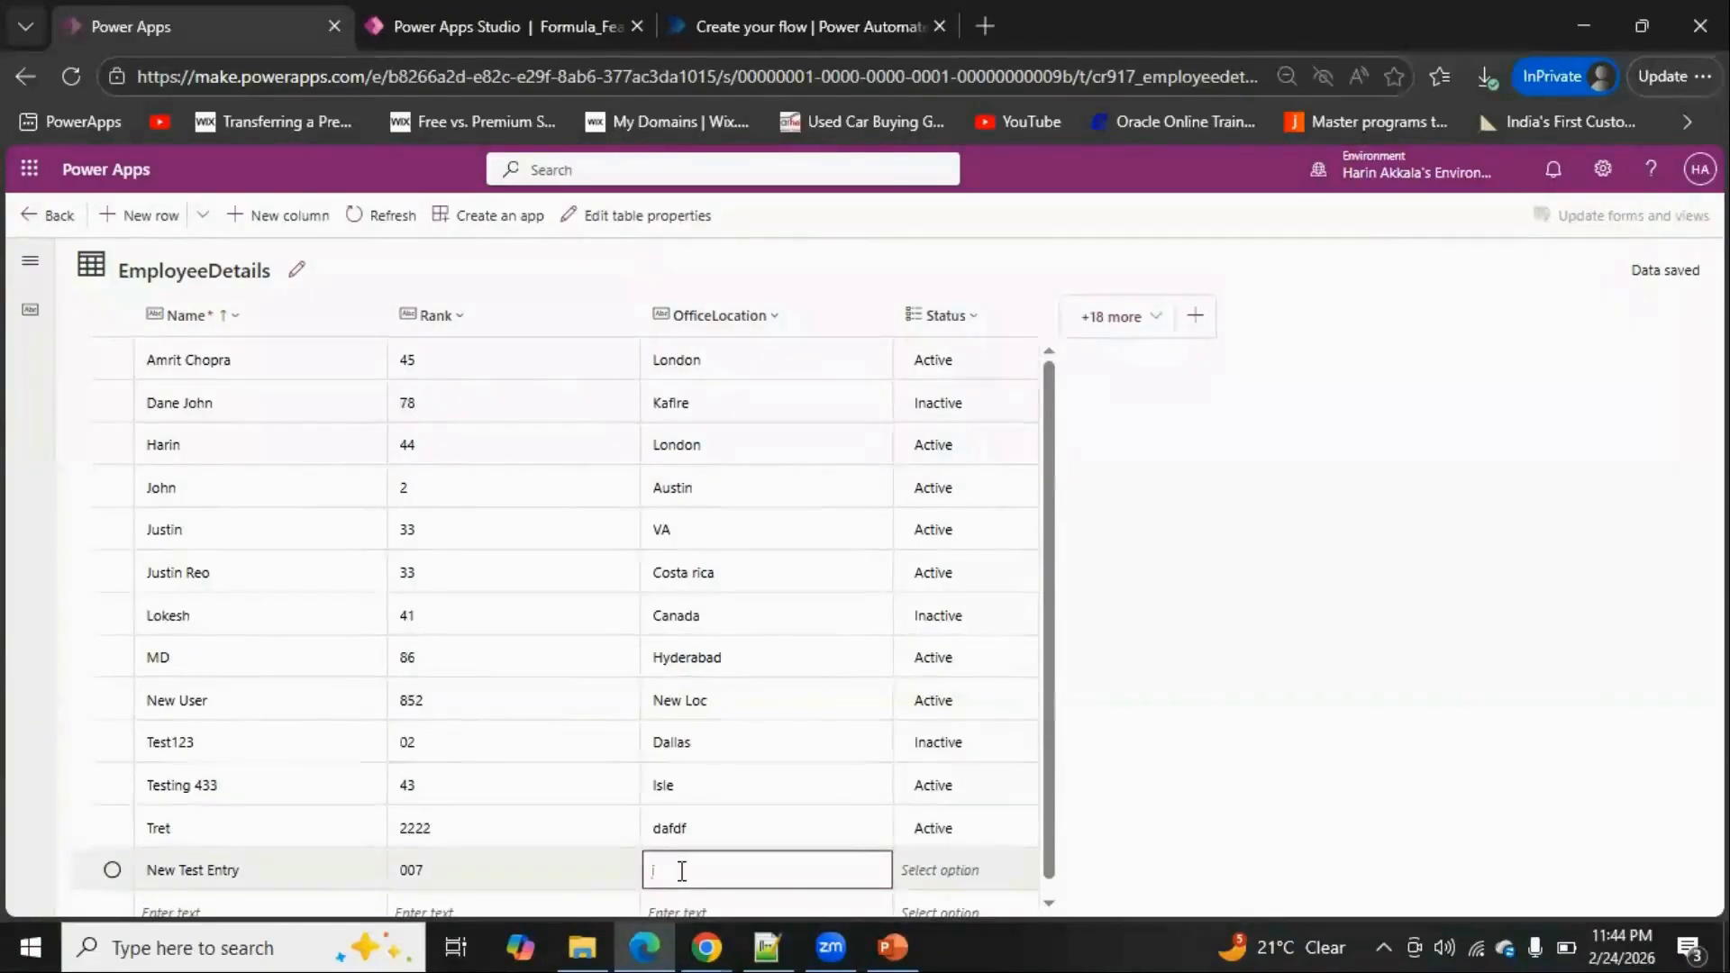
type("Austin")
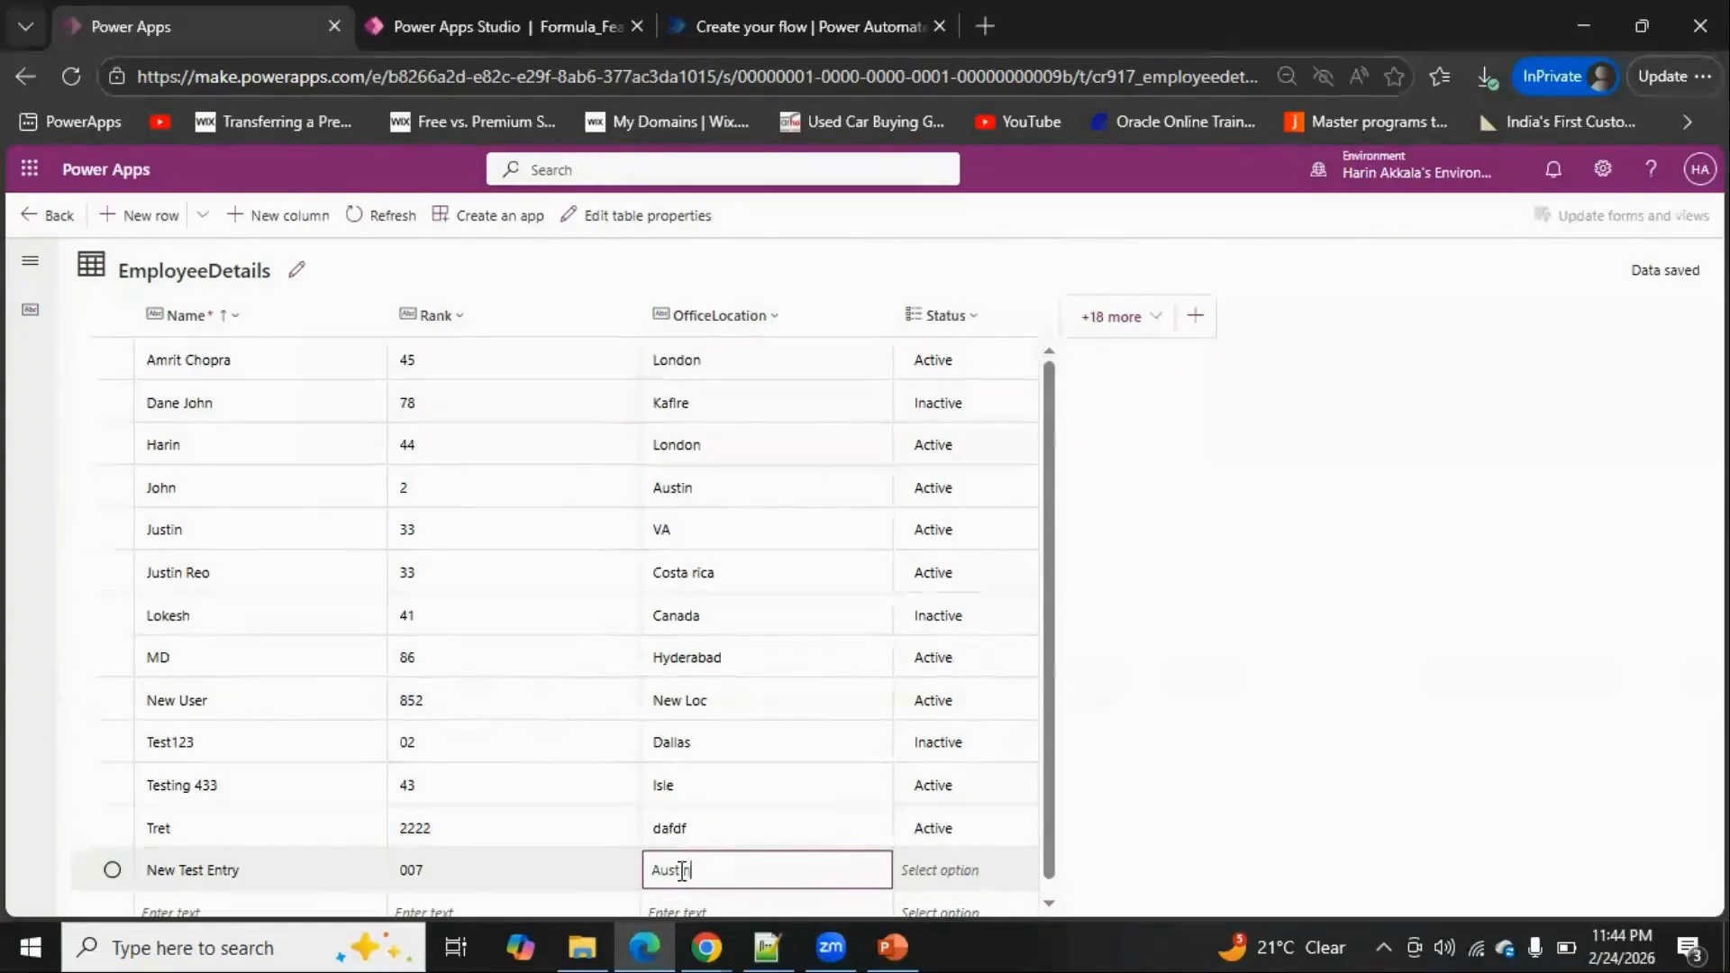
left_click(930, 870)
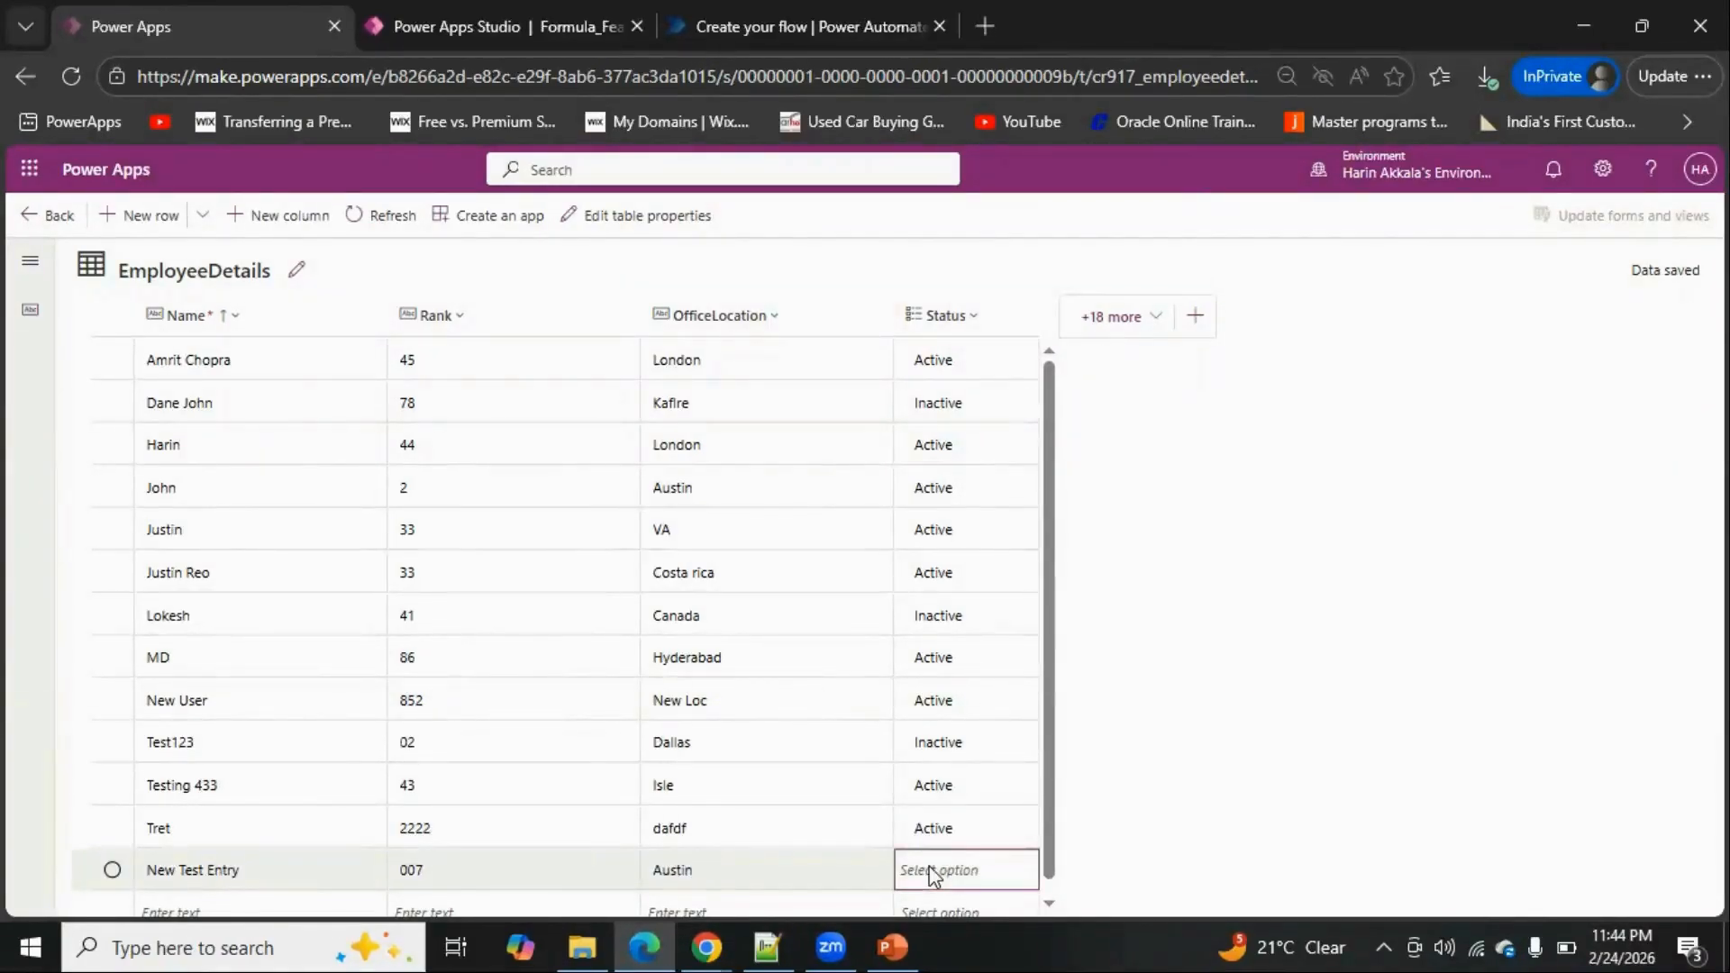
left_click(931, 867)
left_click(930, 867)
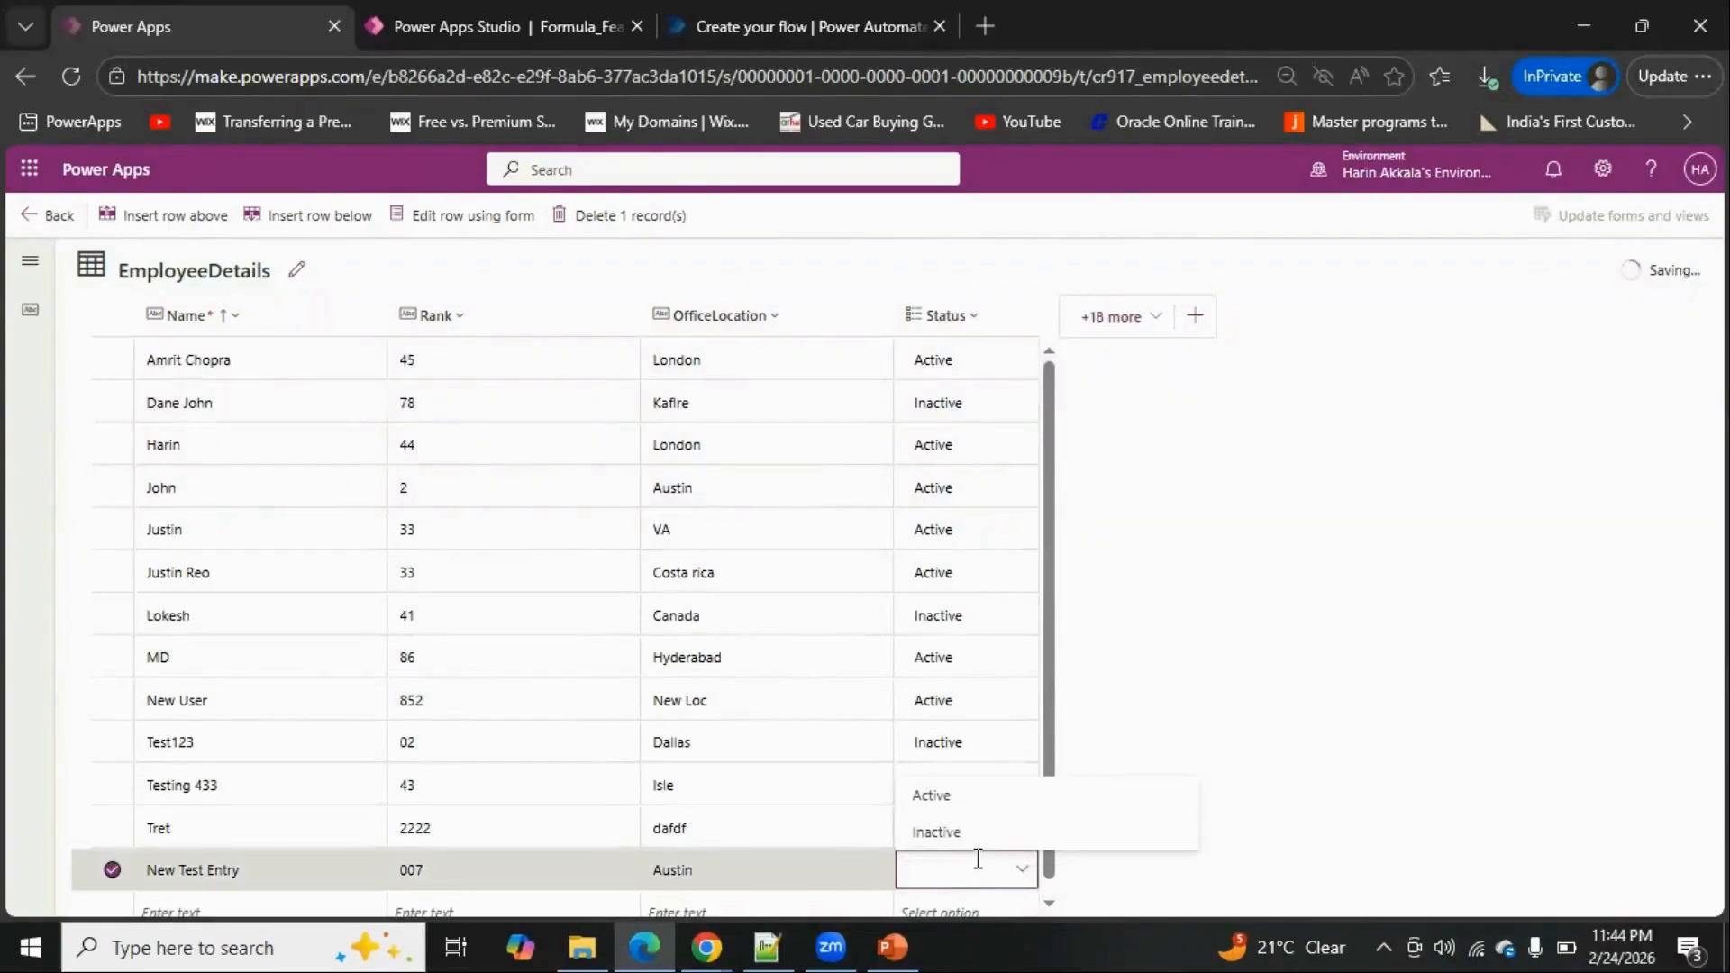
left_click(959, 799)
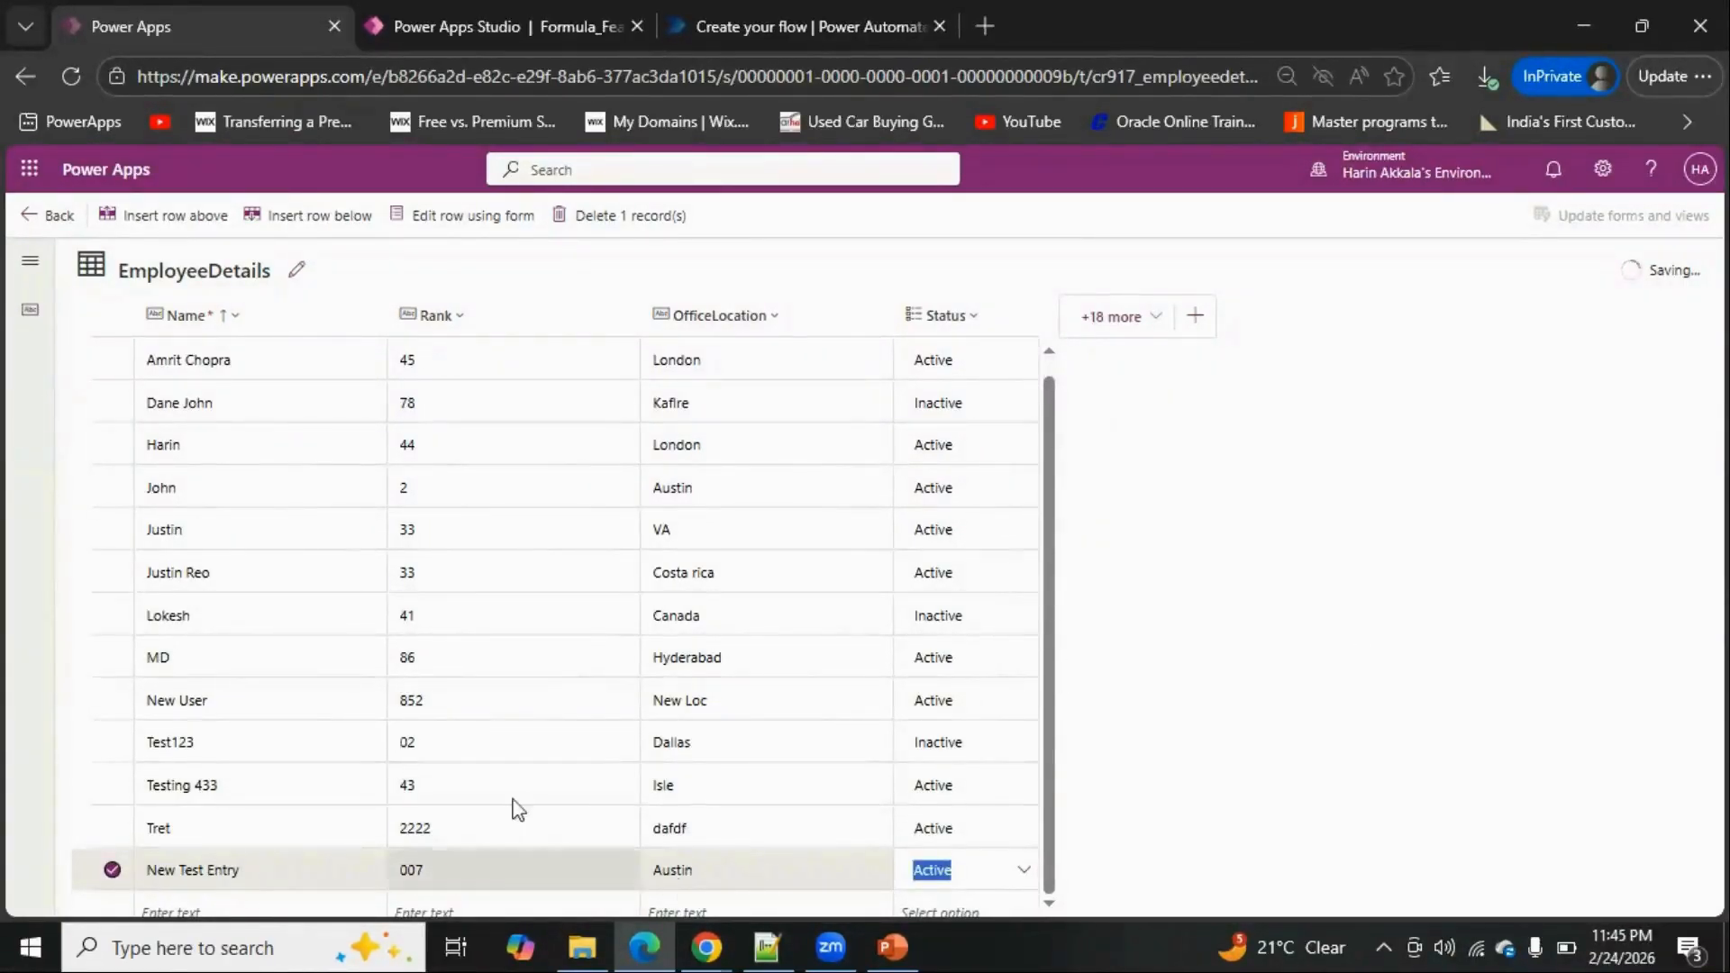
Check the New Test Entry row among the table's records, clear its selection and leave the table data view
scroll(509, 809, "down", 1)
left_click(114, 858)
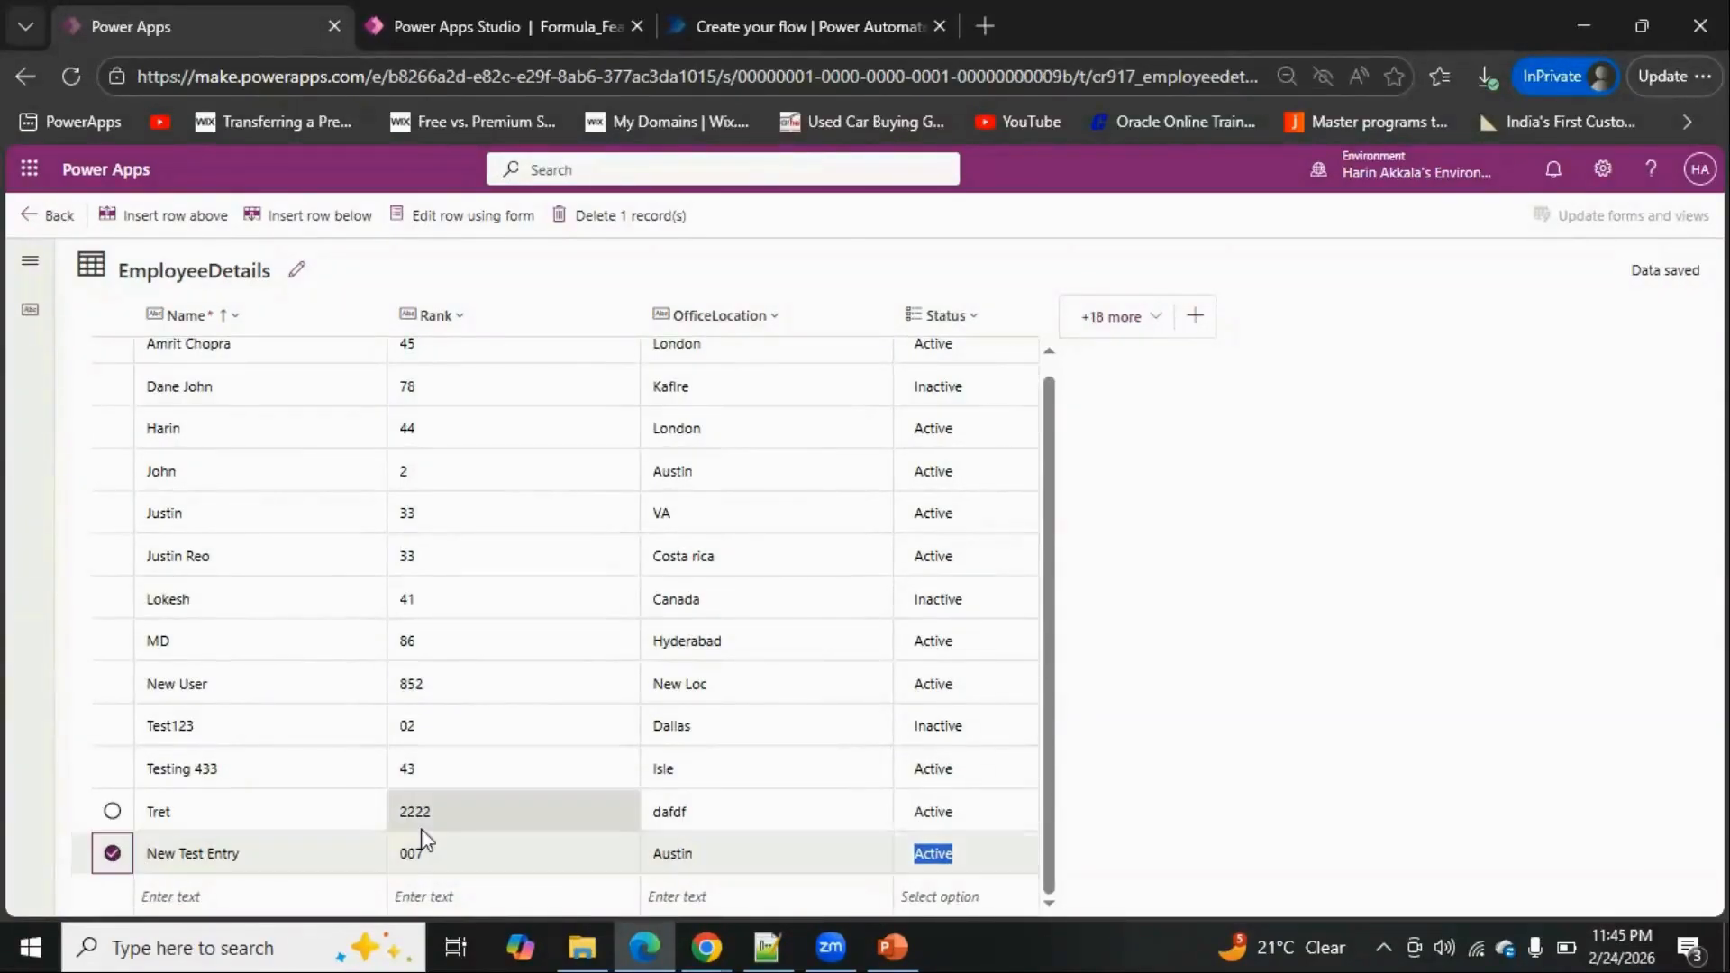
left_click(1430, 600)
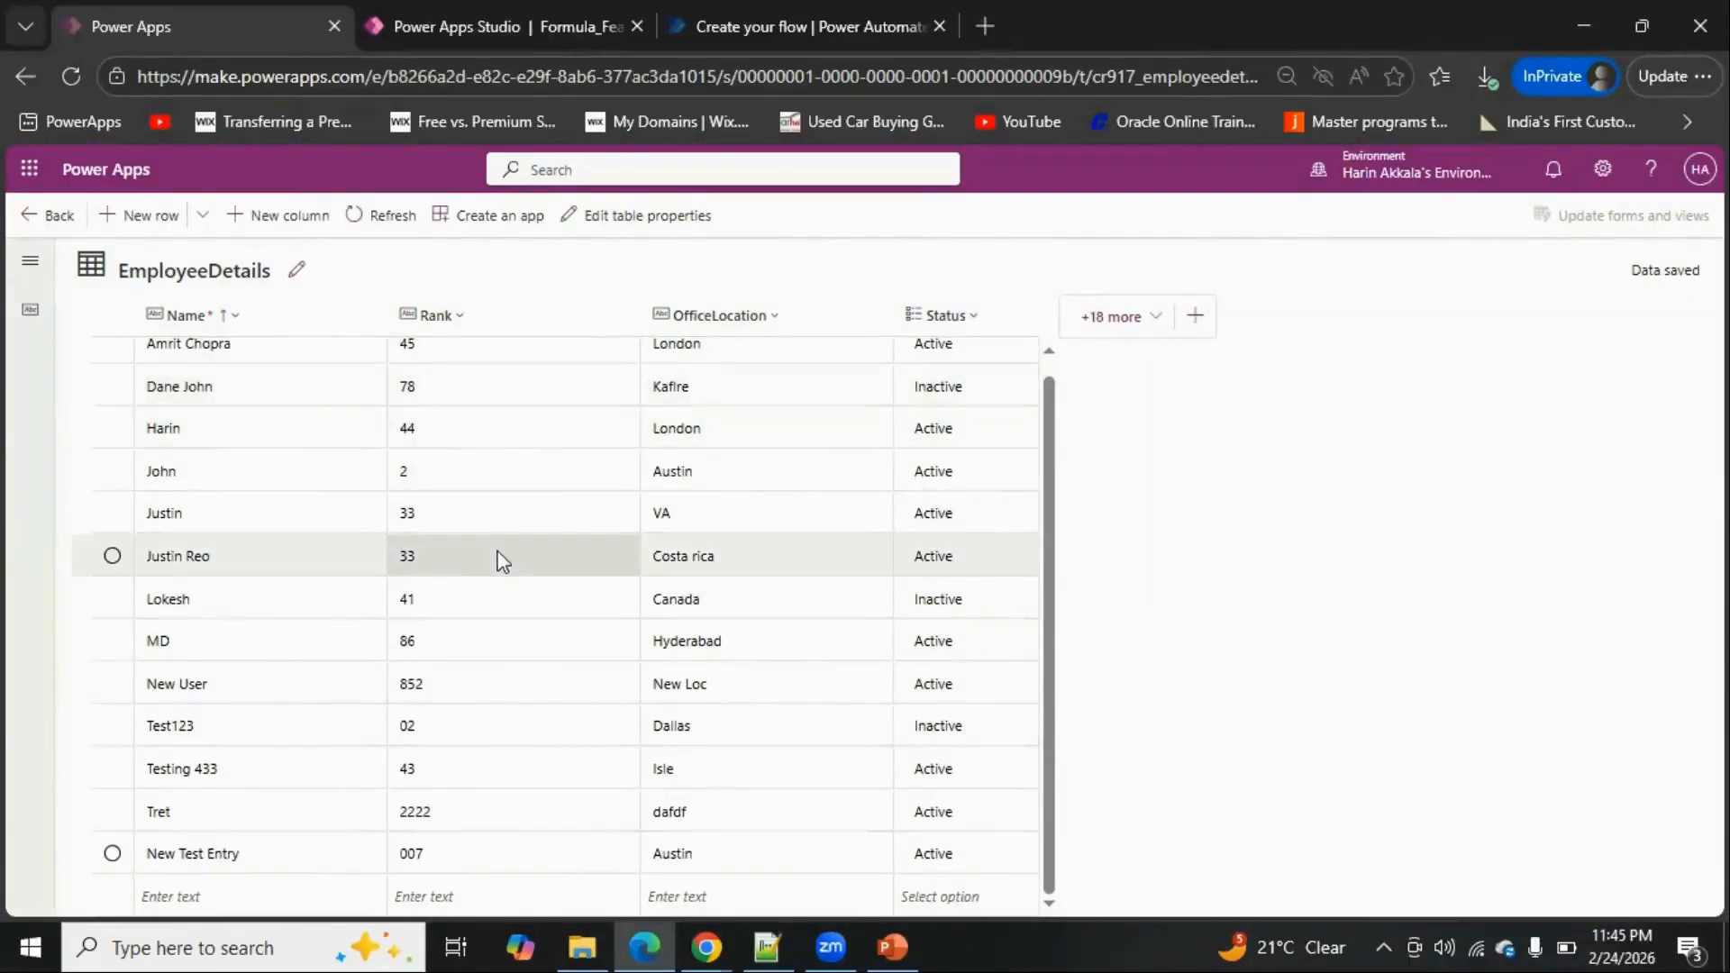
scroll(488, 610, "up", 1)
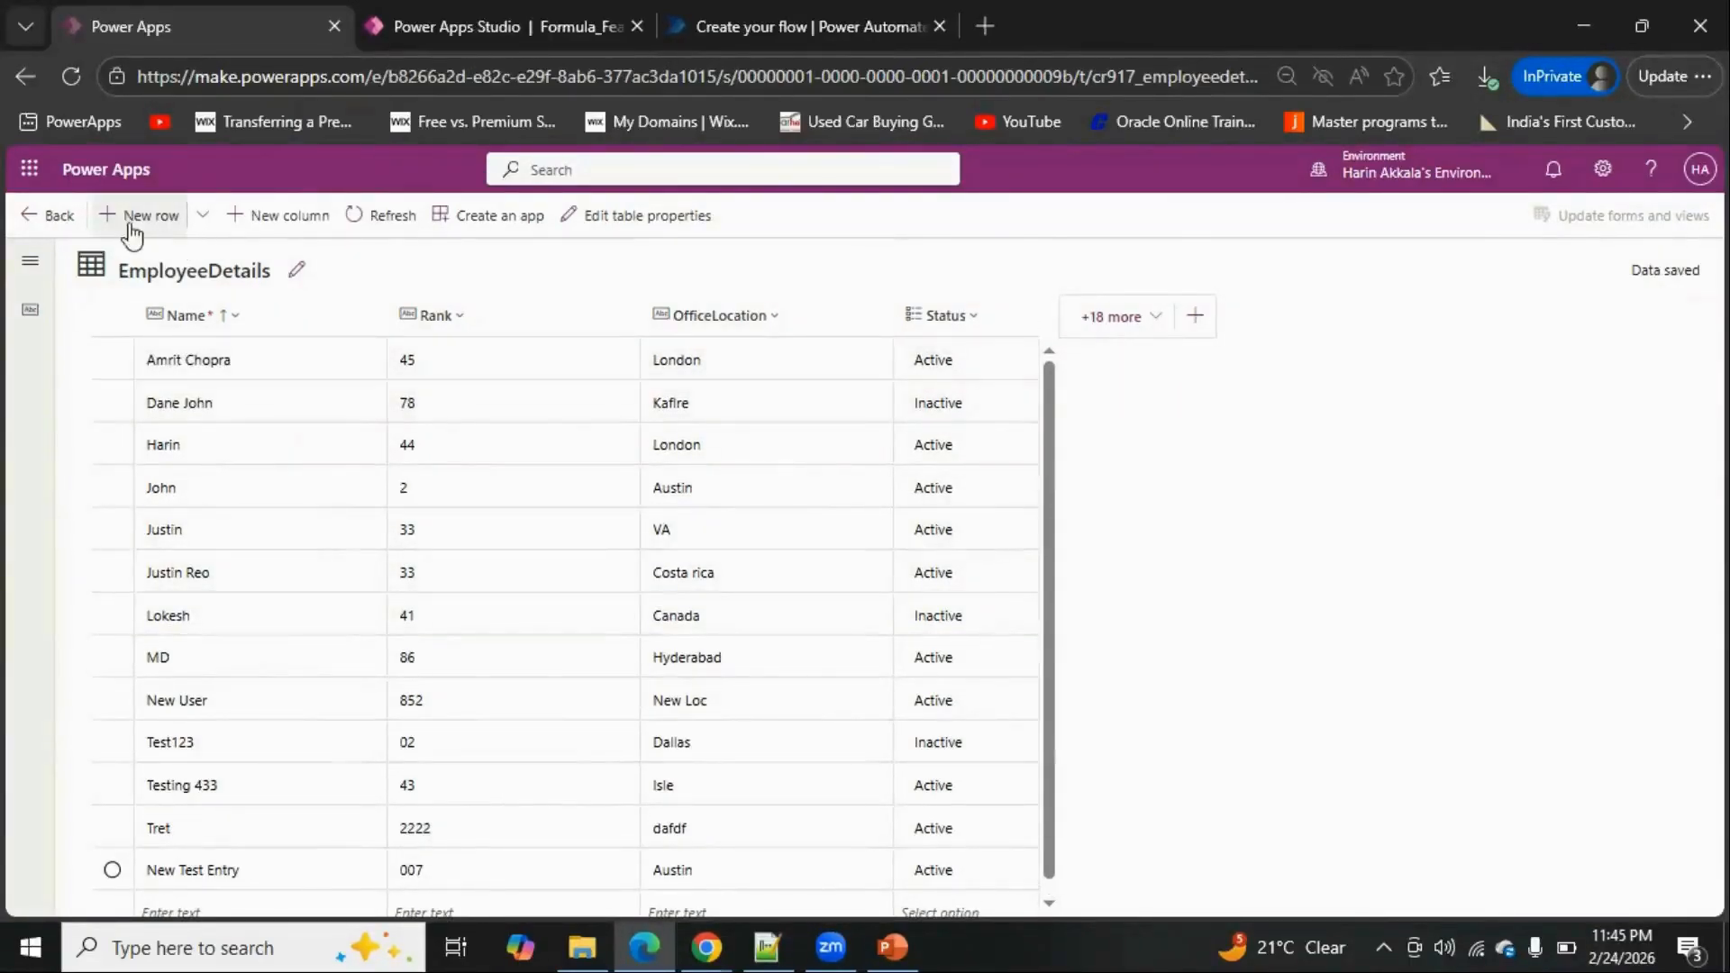
left_click(58, 219)
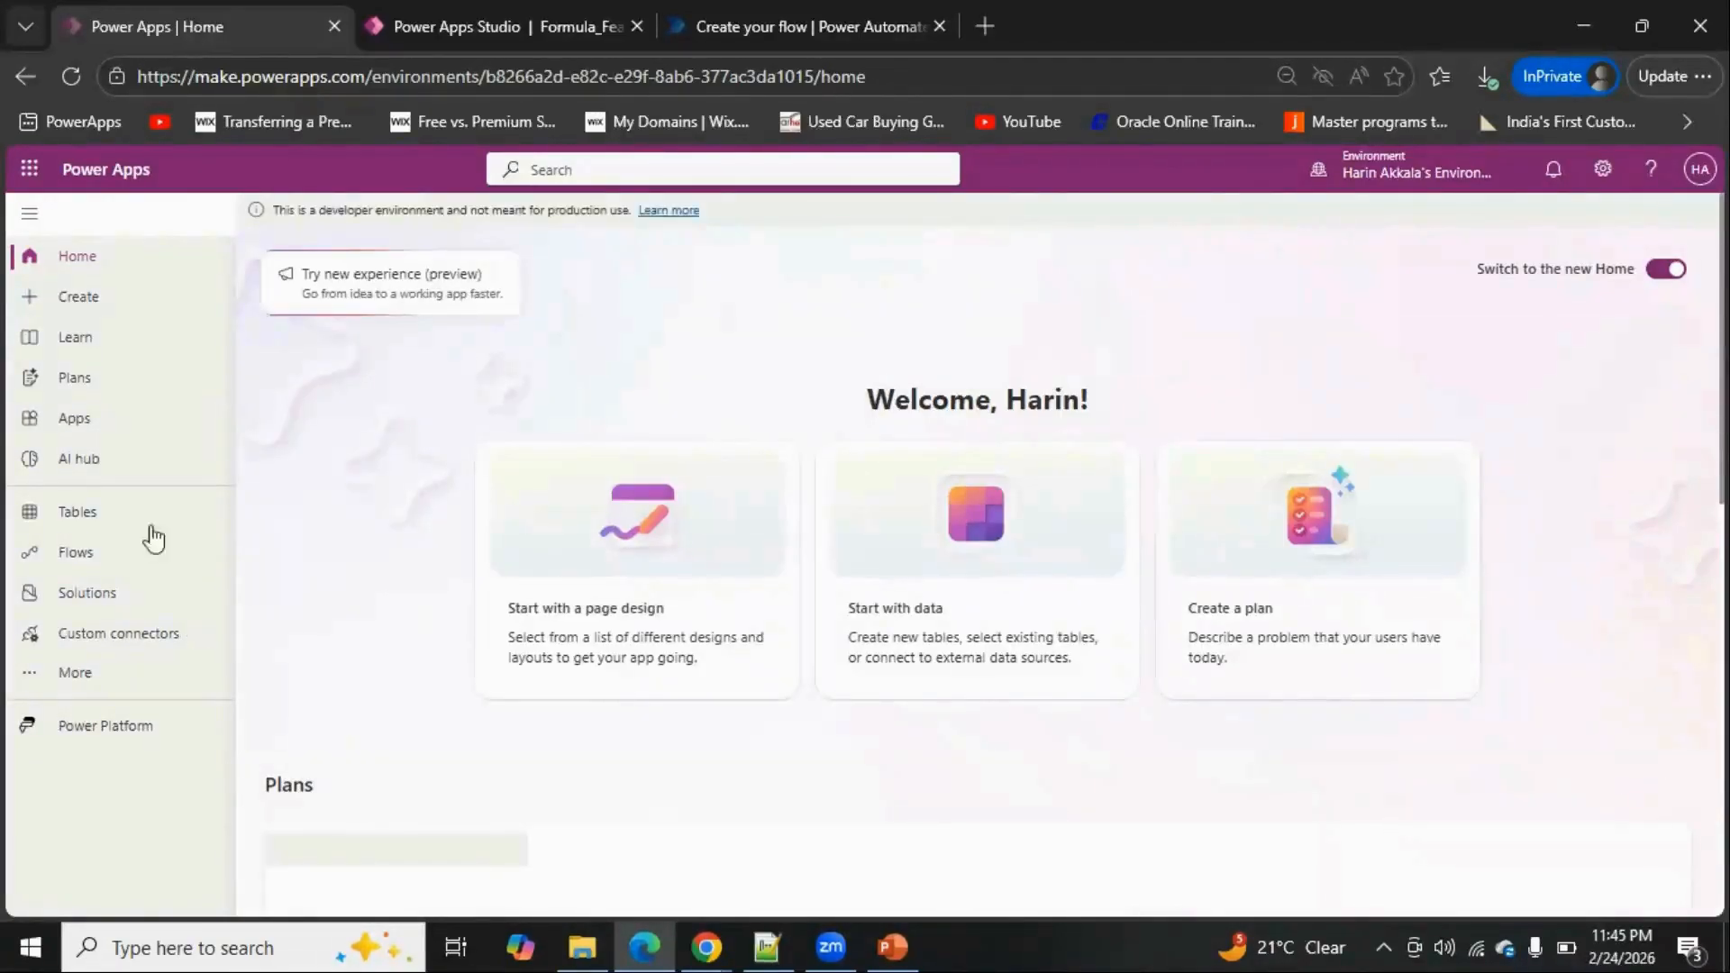
Reopen the EmployeeDetails table from the environment's tables and show all its rows, including the additional ones
left_click(110, 512)
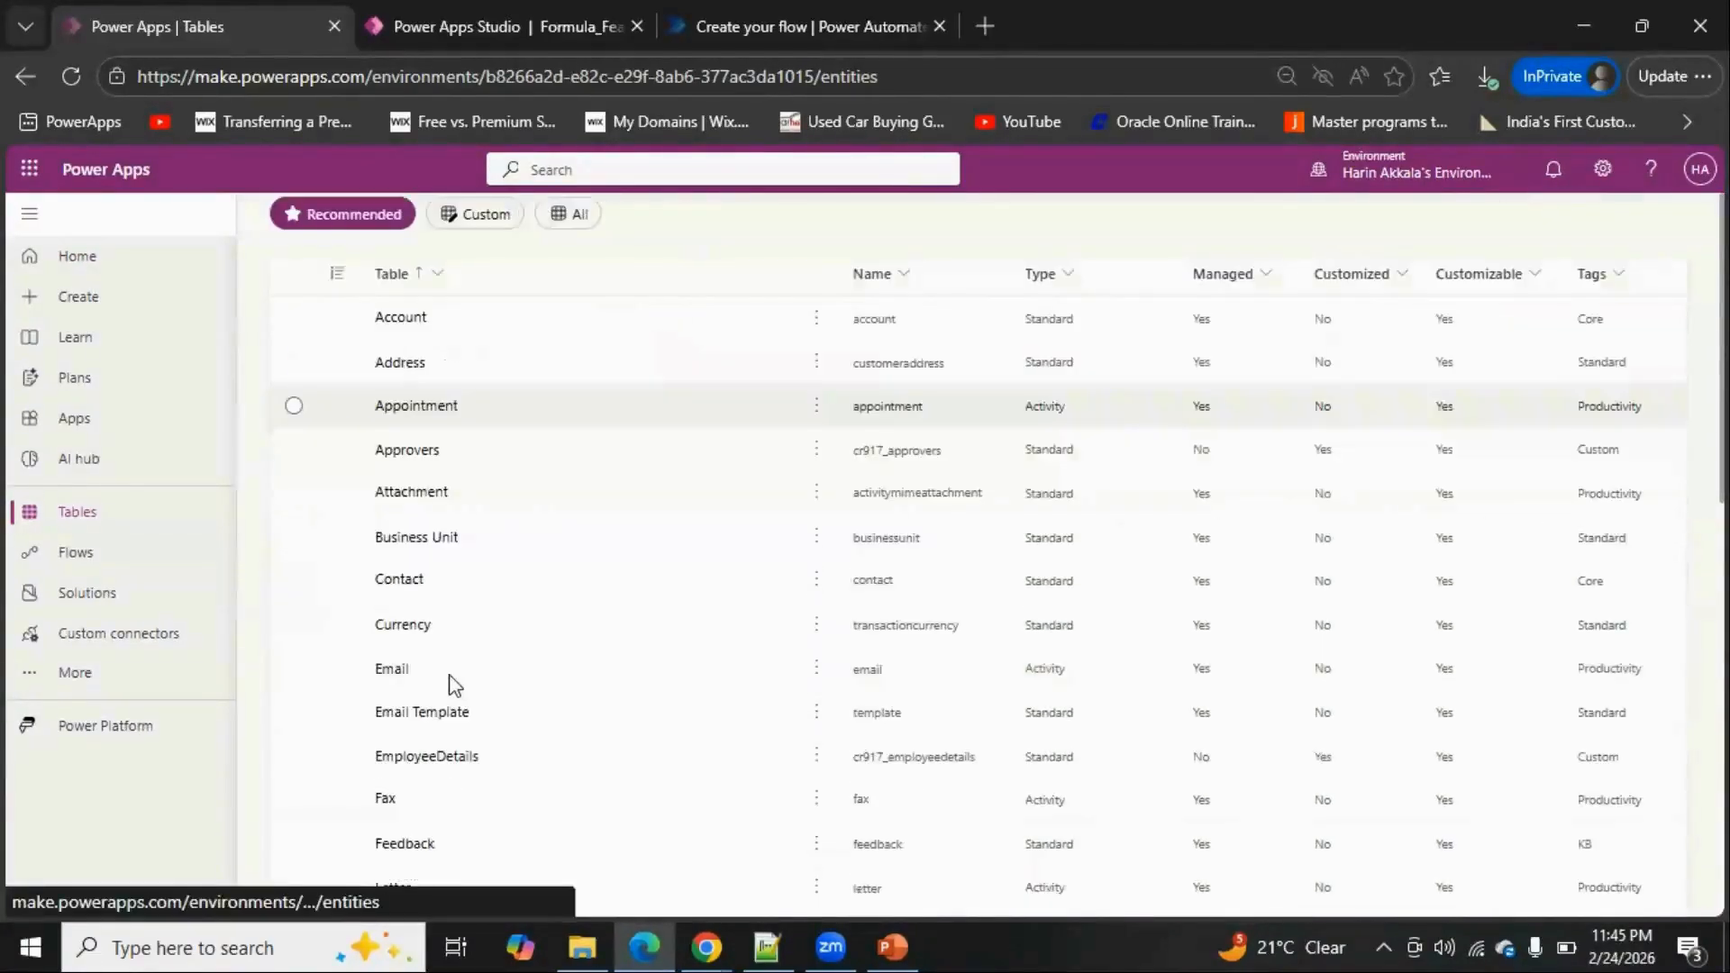
scroll(455, 720, "down", 4)
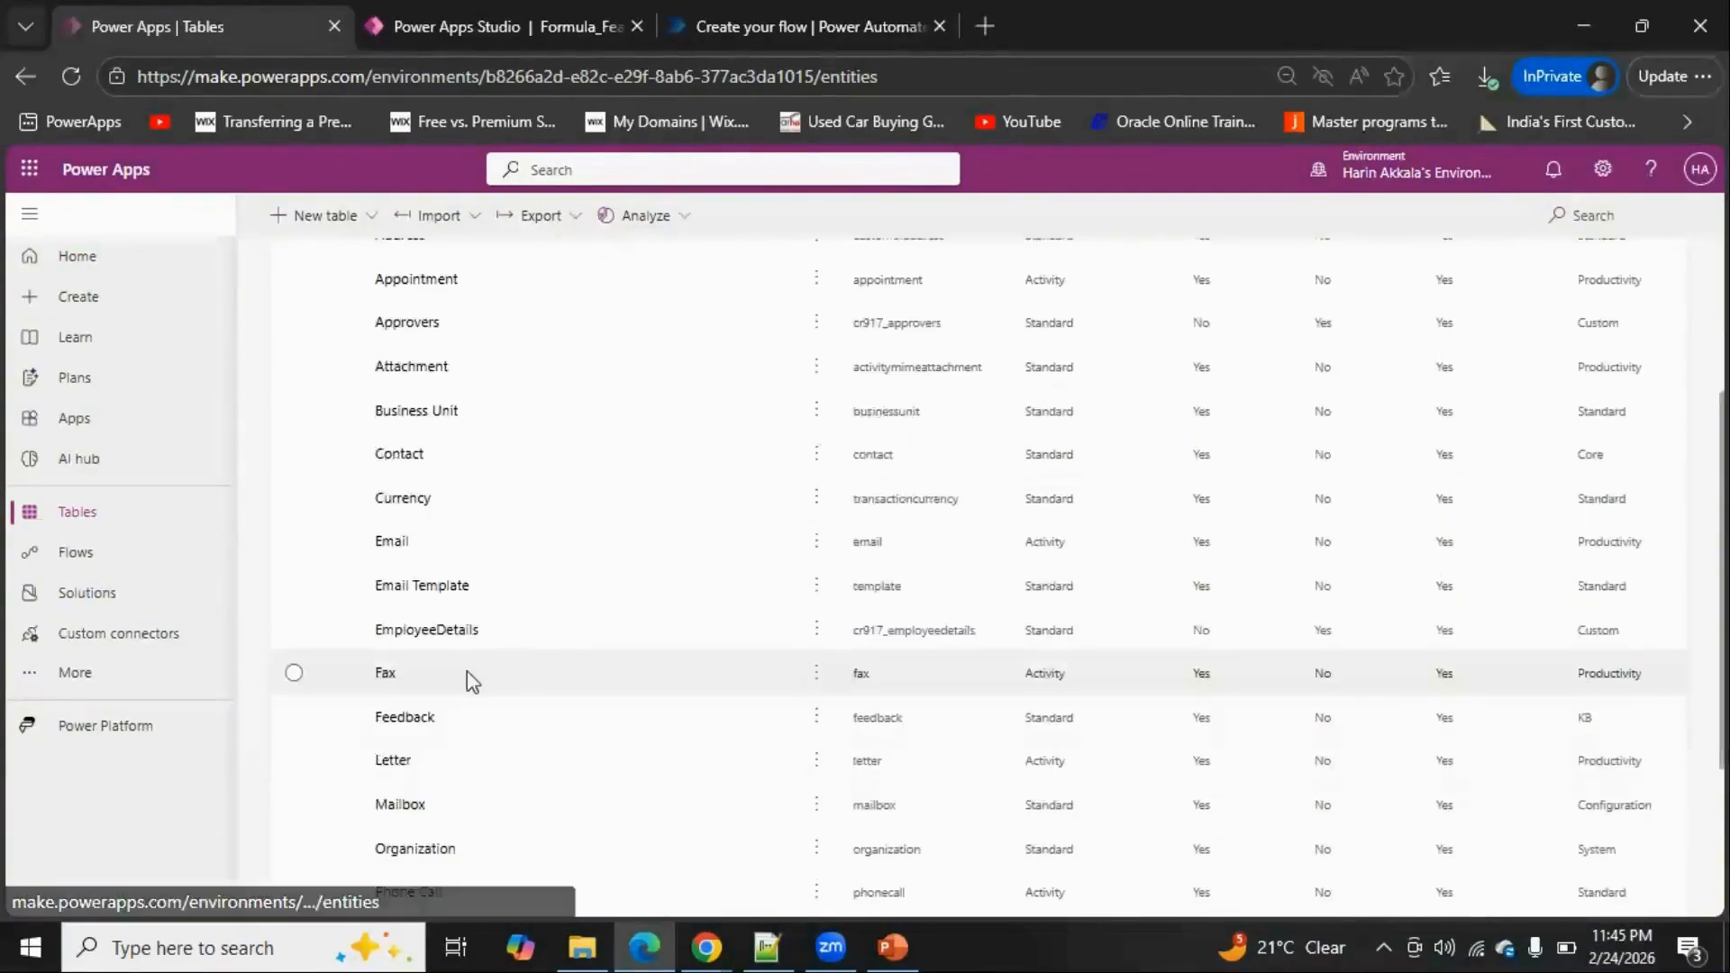
left_click(450, 629)
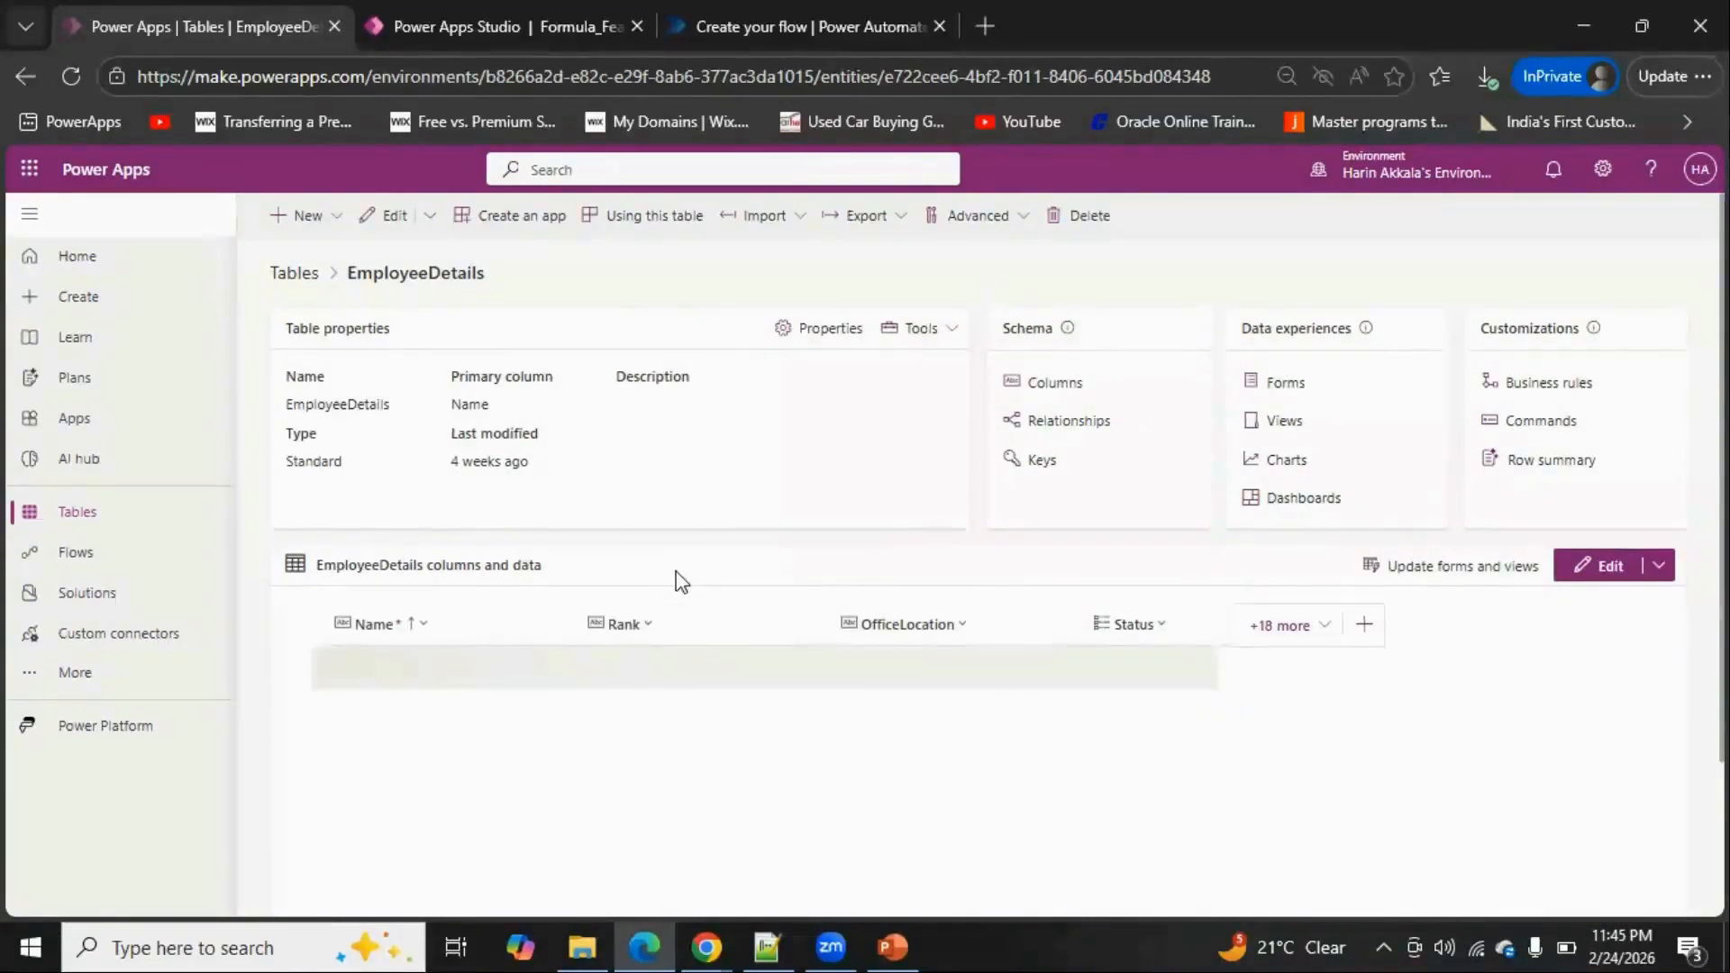
scroll(677, 581, "down", 3)
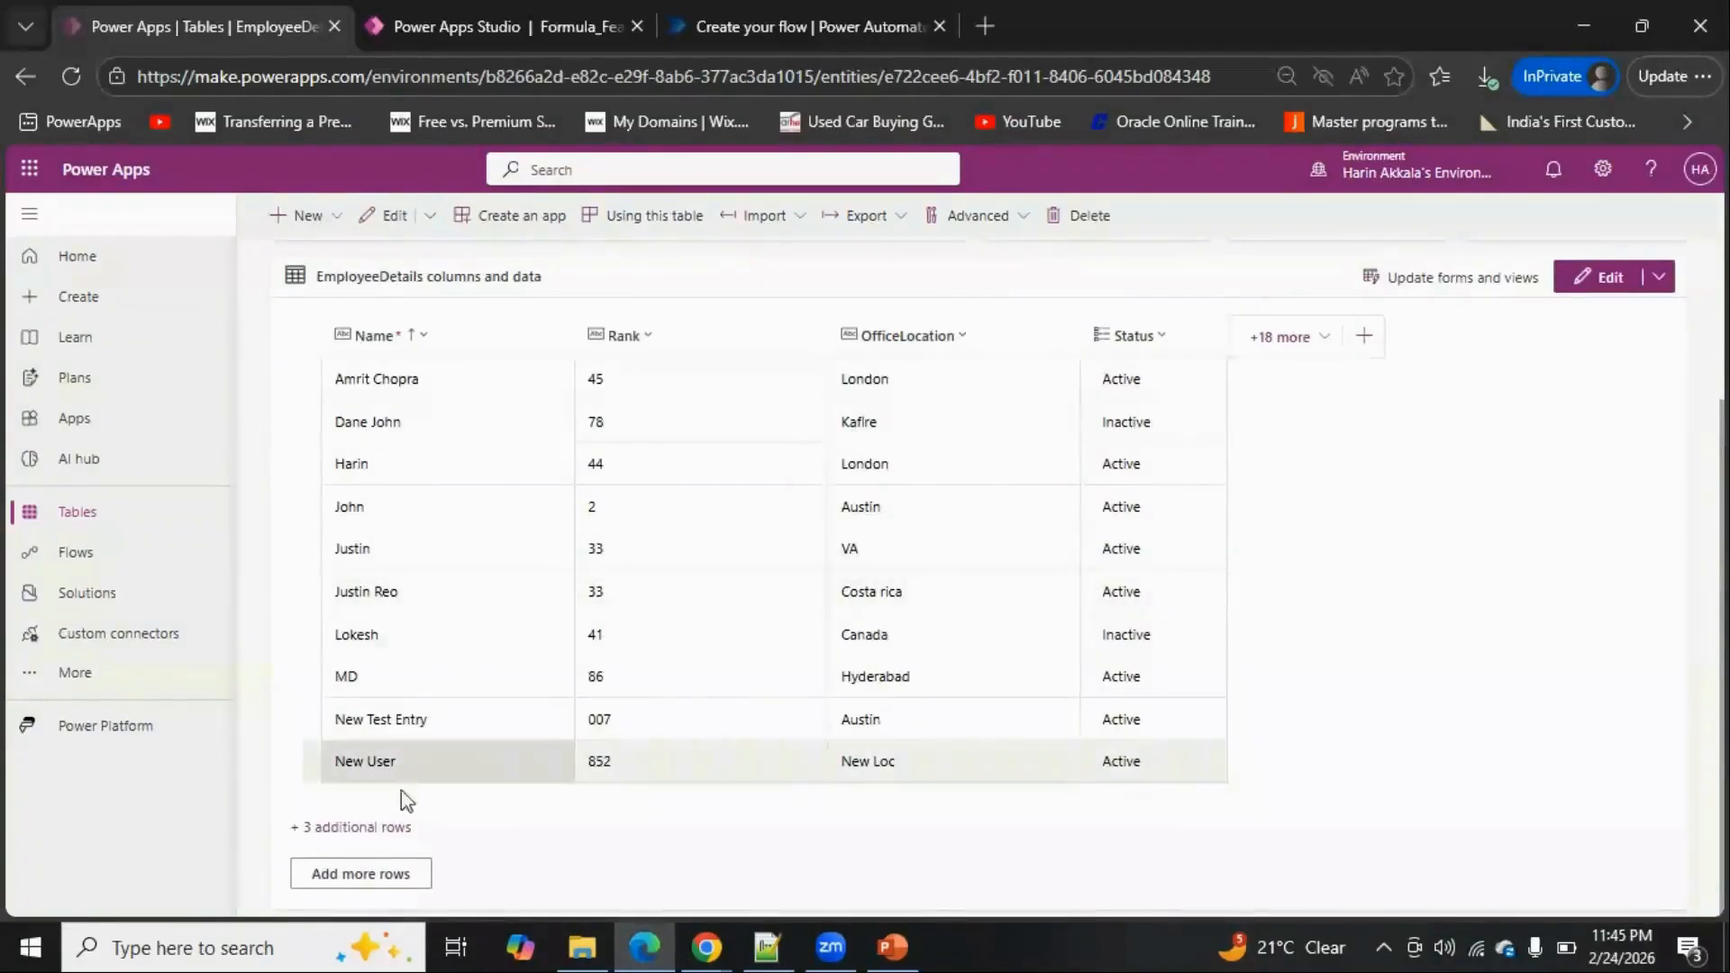
left_click(397, 827)
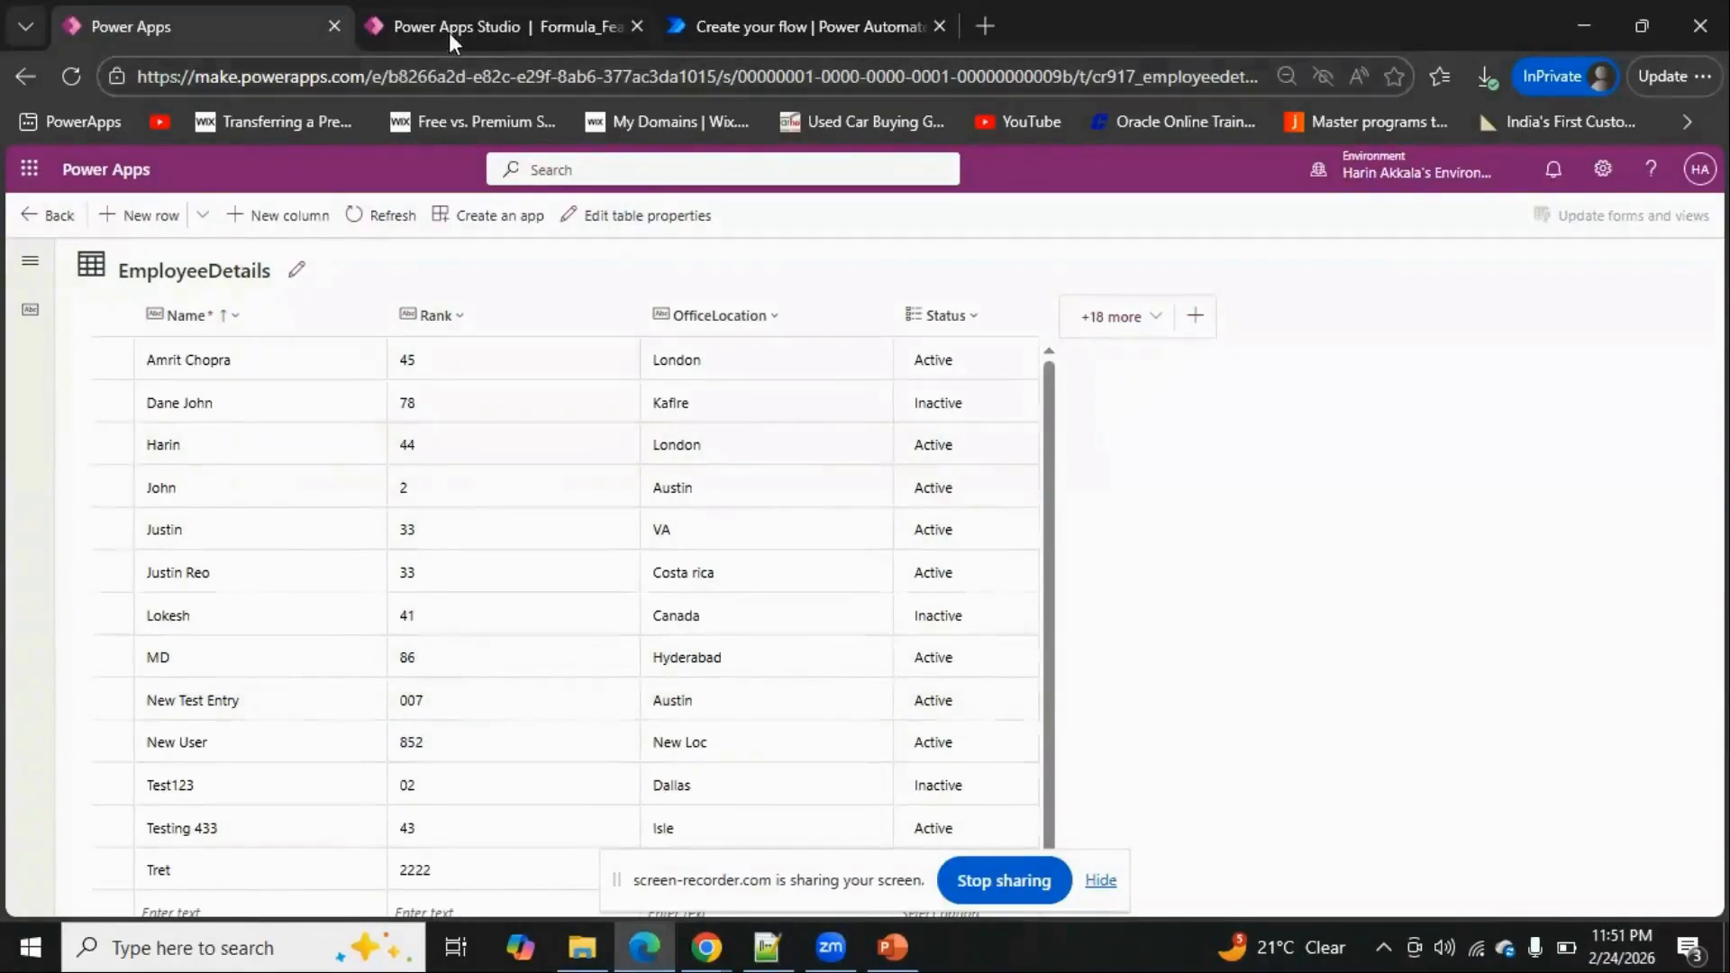
Switch to the Power Apps Studio browser tab and inspect the formulas of the row-count label and the existing gallery on Screen1
left_click(449, 32)
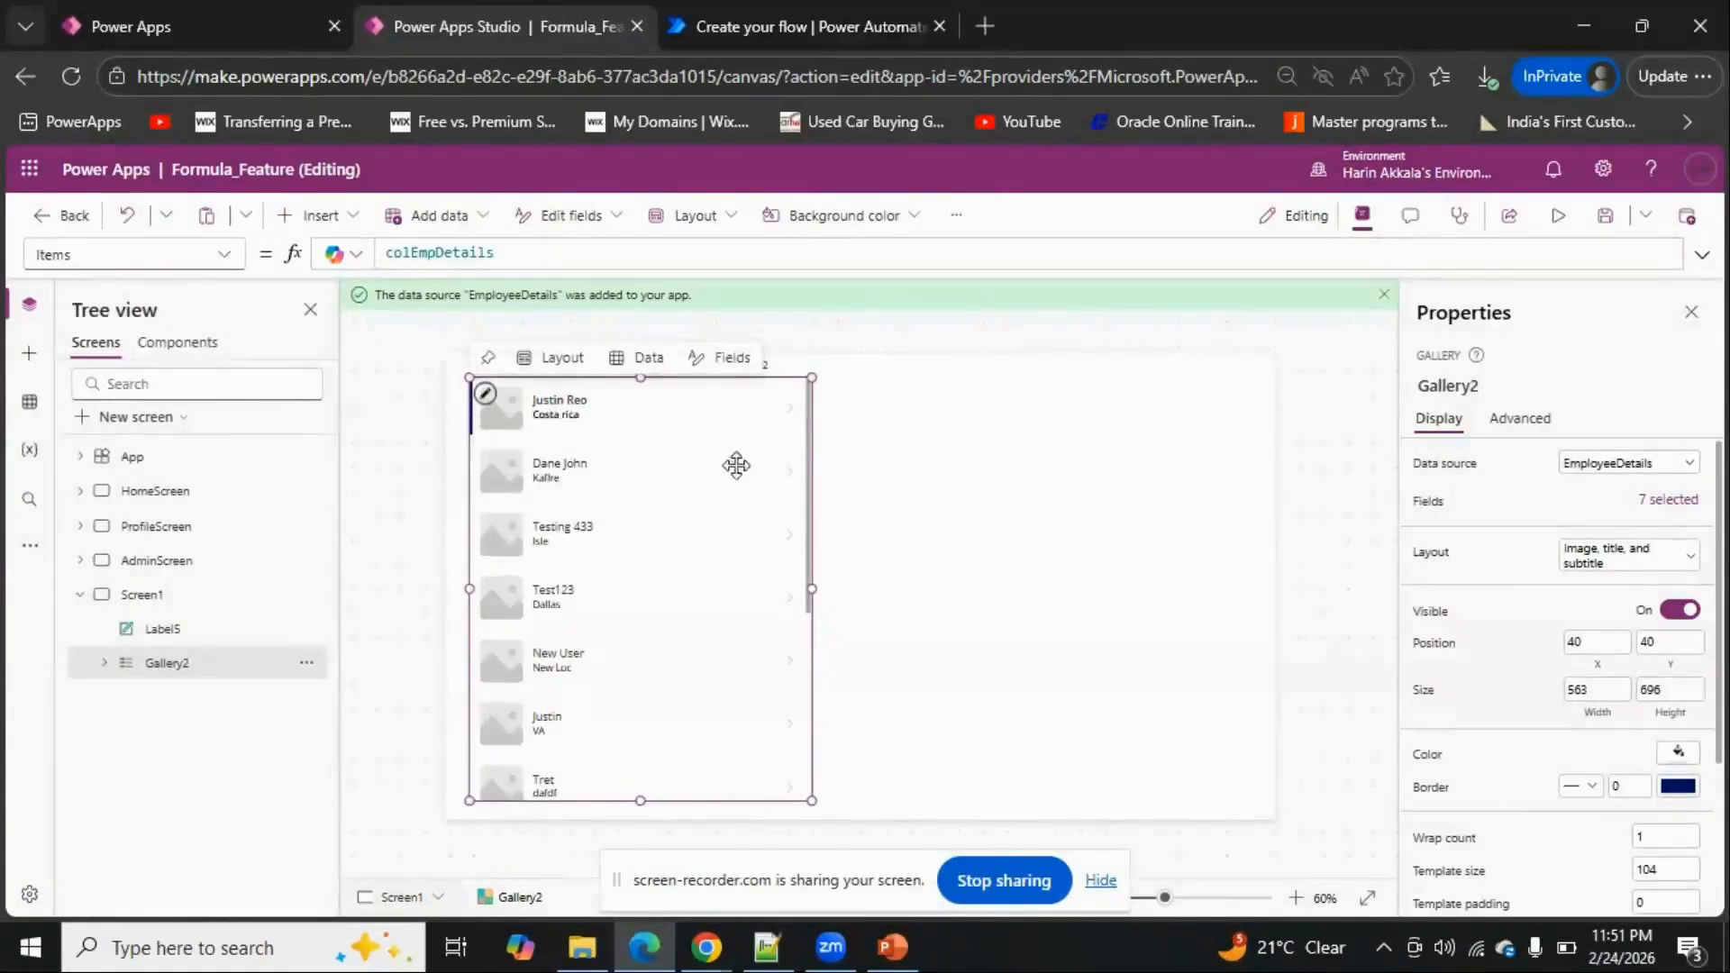
left_click(782, 365)
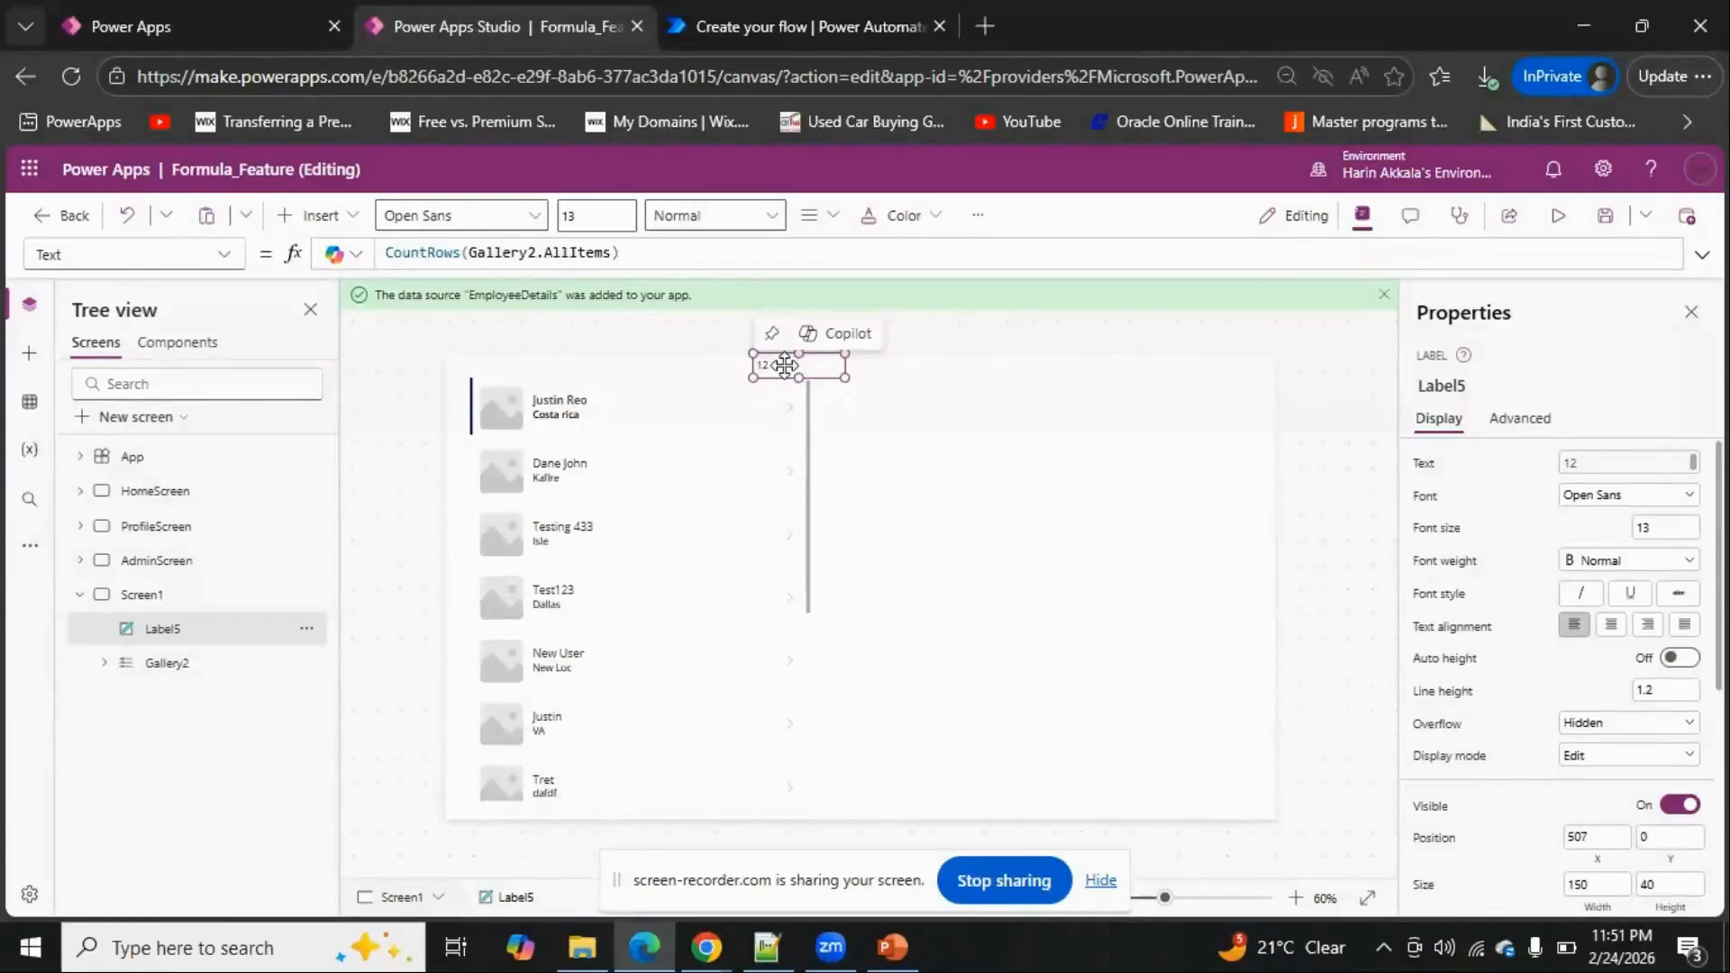
left_click(724, 501)
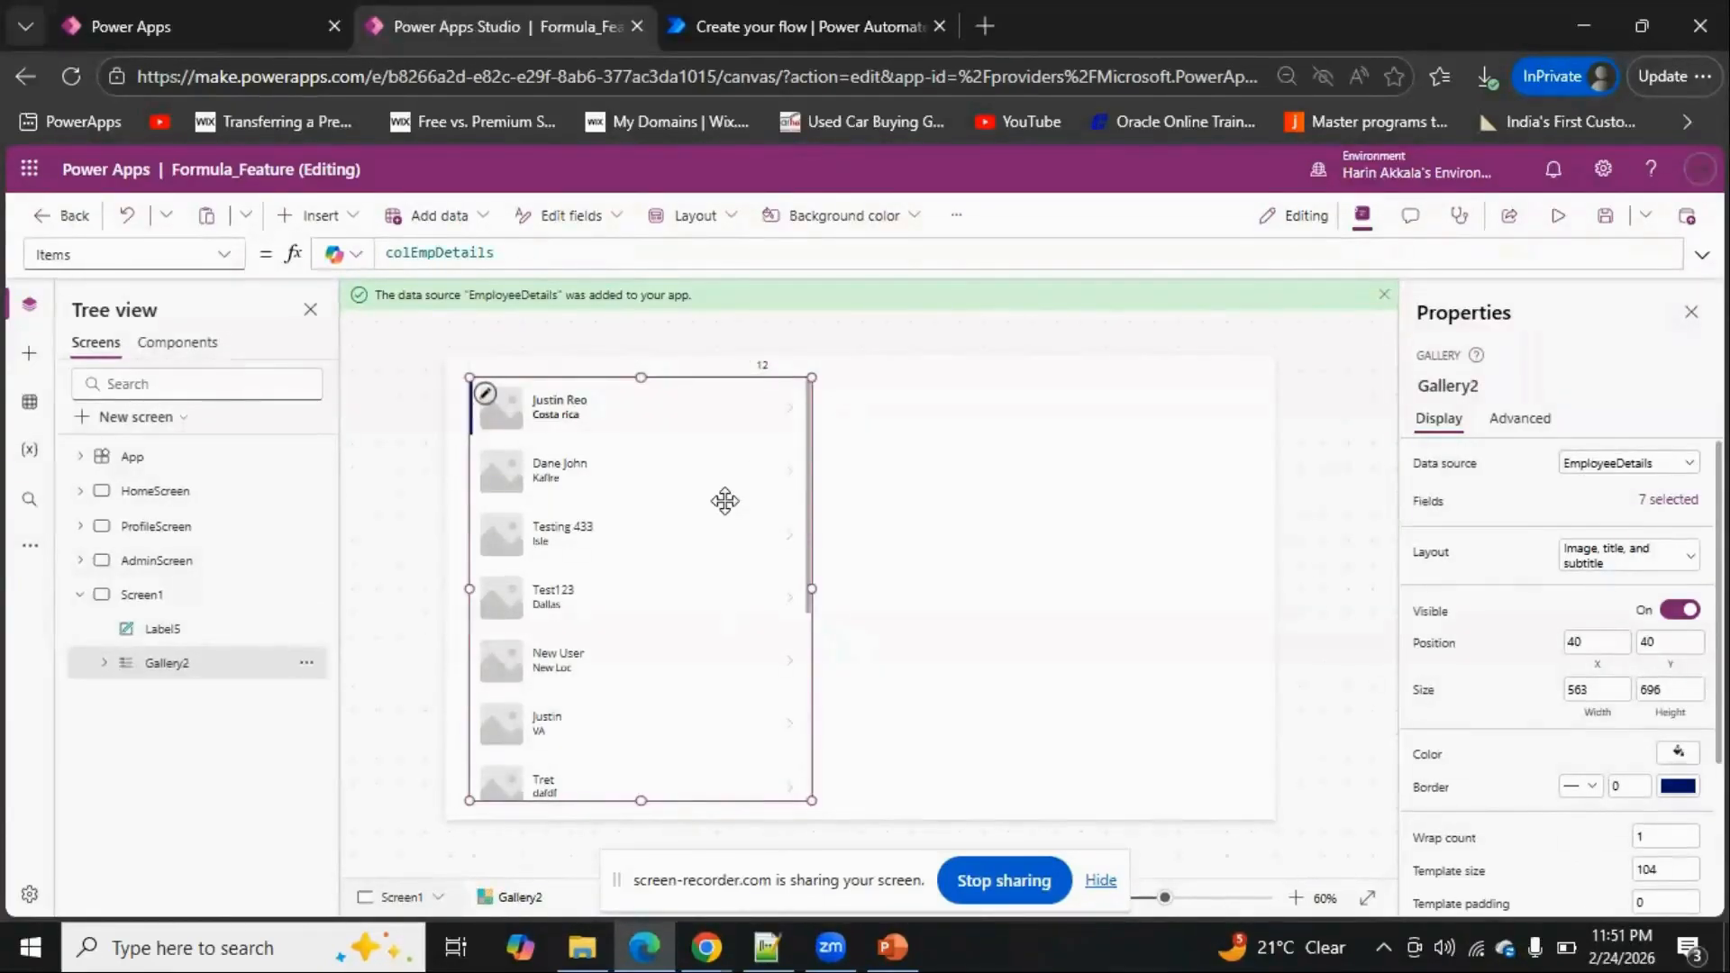
Add a vertical gallery to Screen1 and place it beside the existing gallery at about X 627, Y 60
left_click(313, 217)
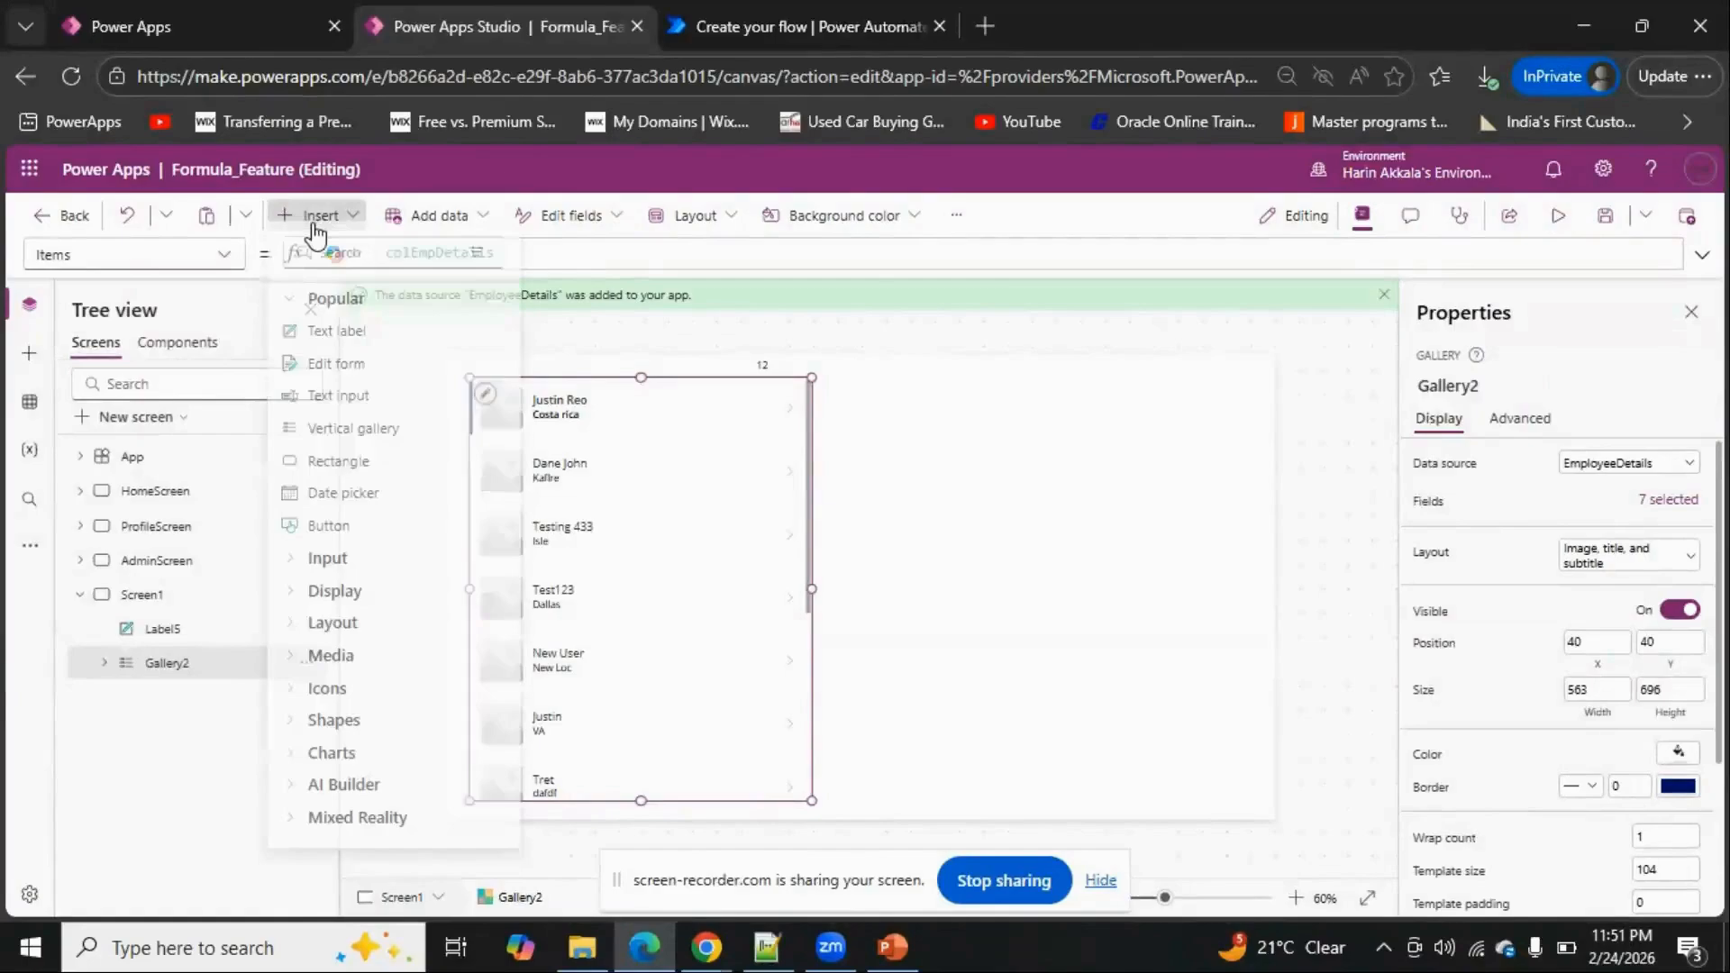
left_click(637, 436)
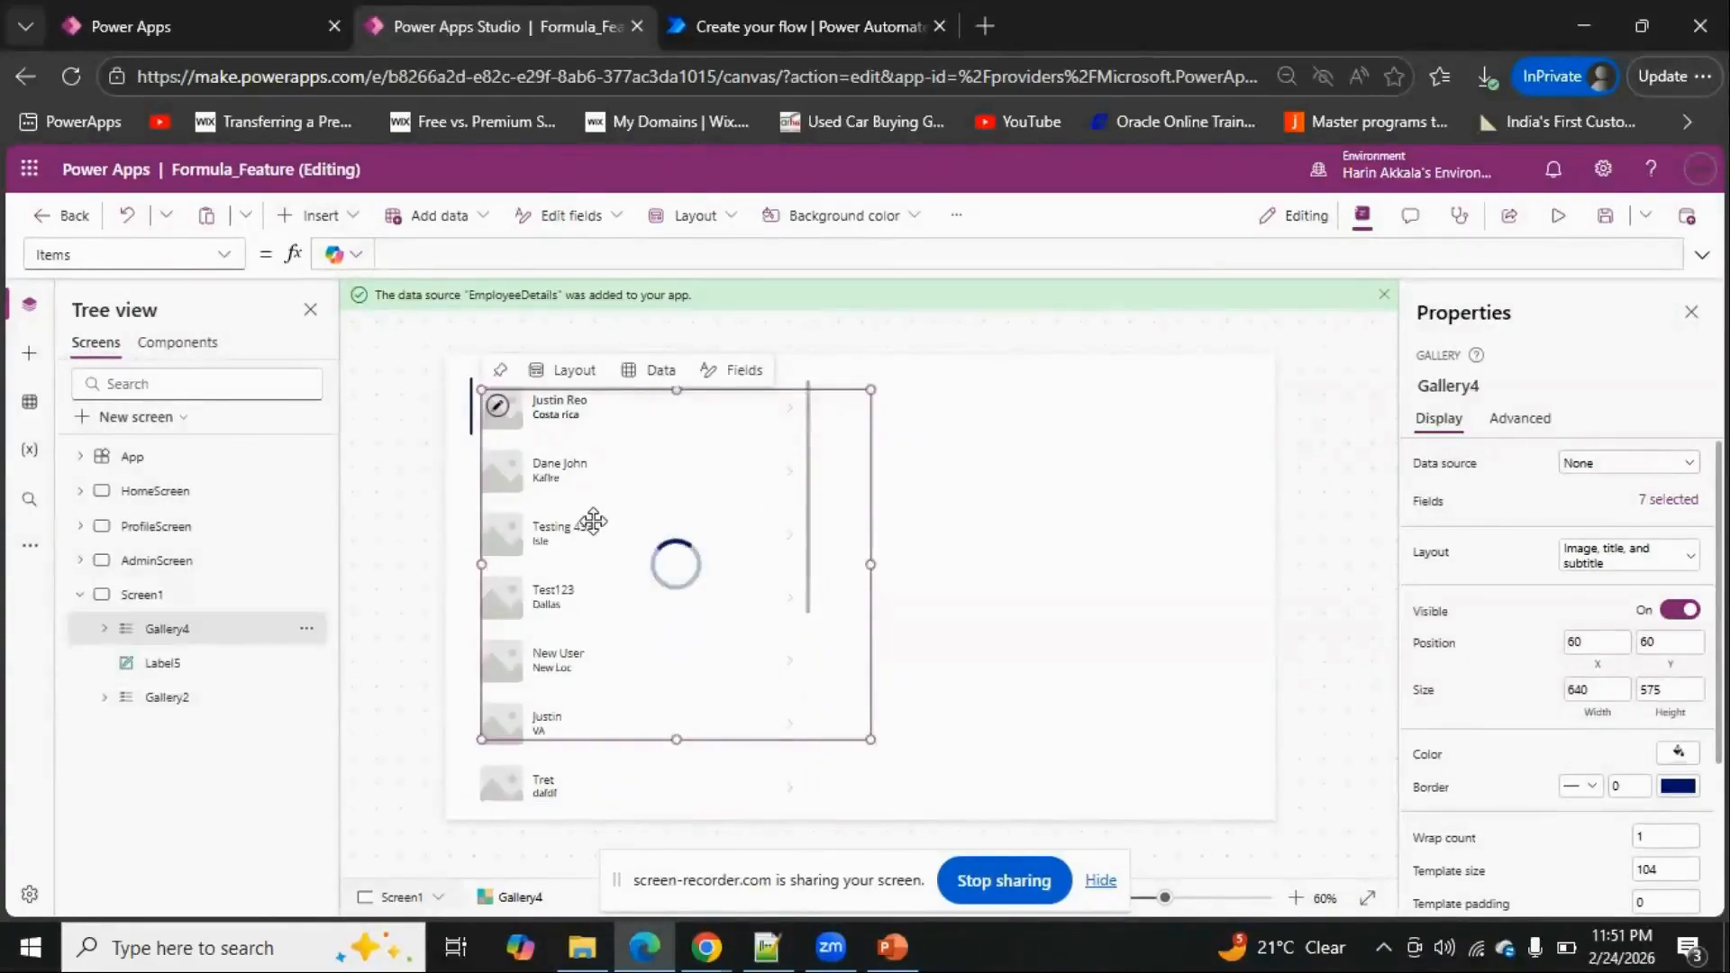
left_click_drag(716, 485, 1062, 484)
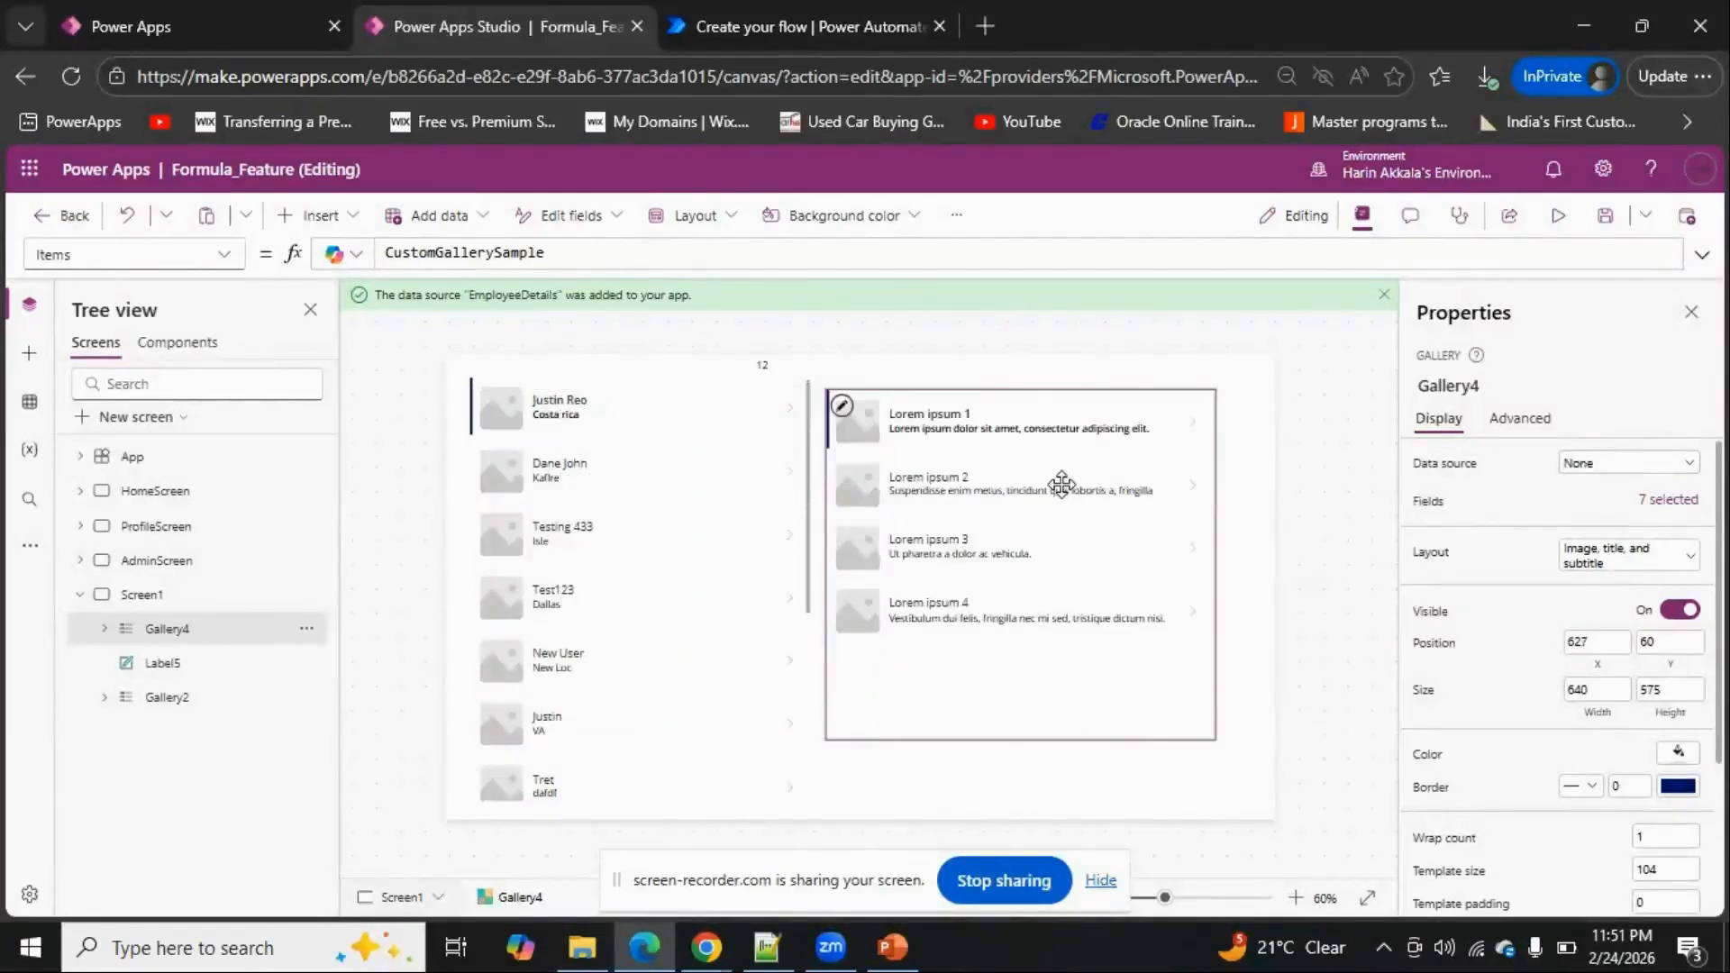
Copy the EmpDatasource name from the app's Formulas property and set it as the Items source of the new gallery
double_click(449, 245)
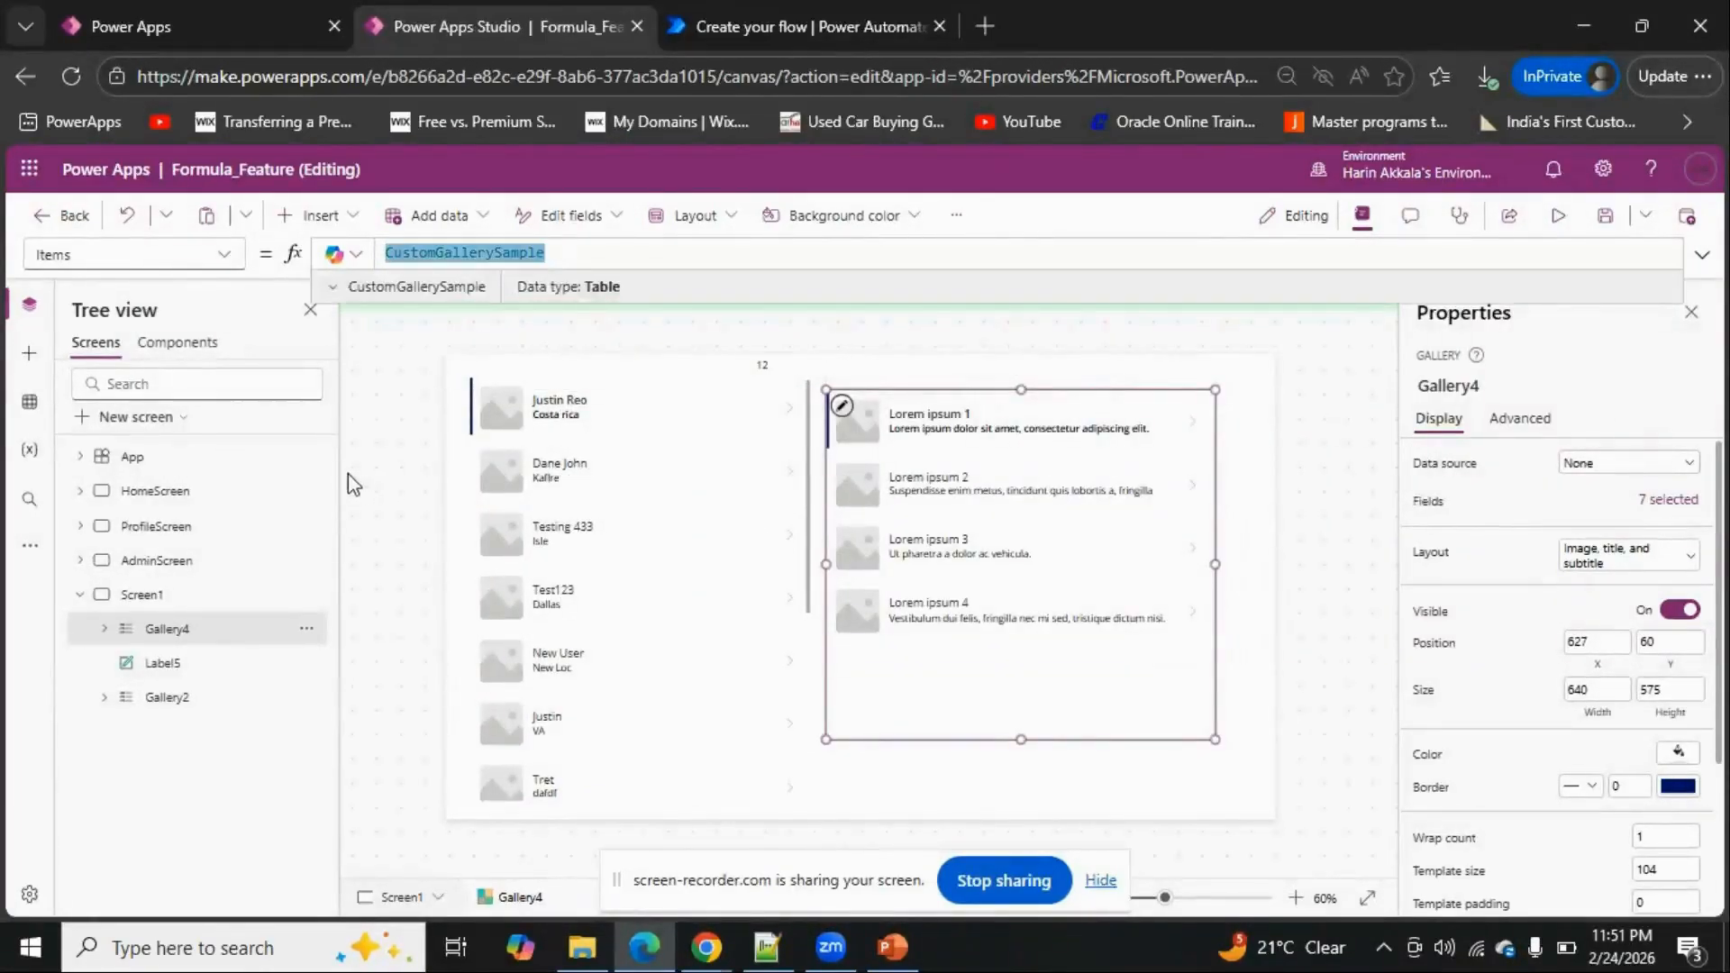
left_click(186, 467)
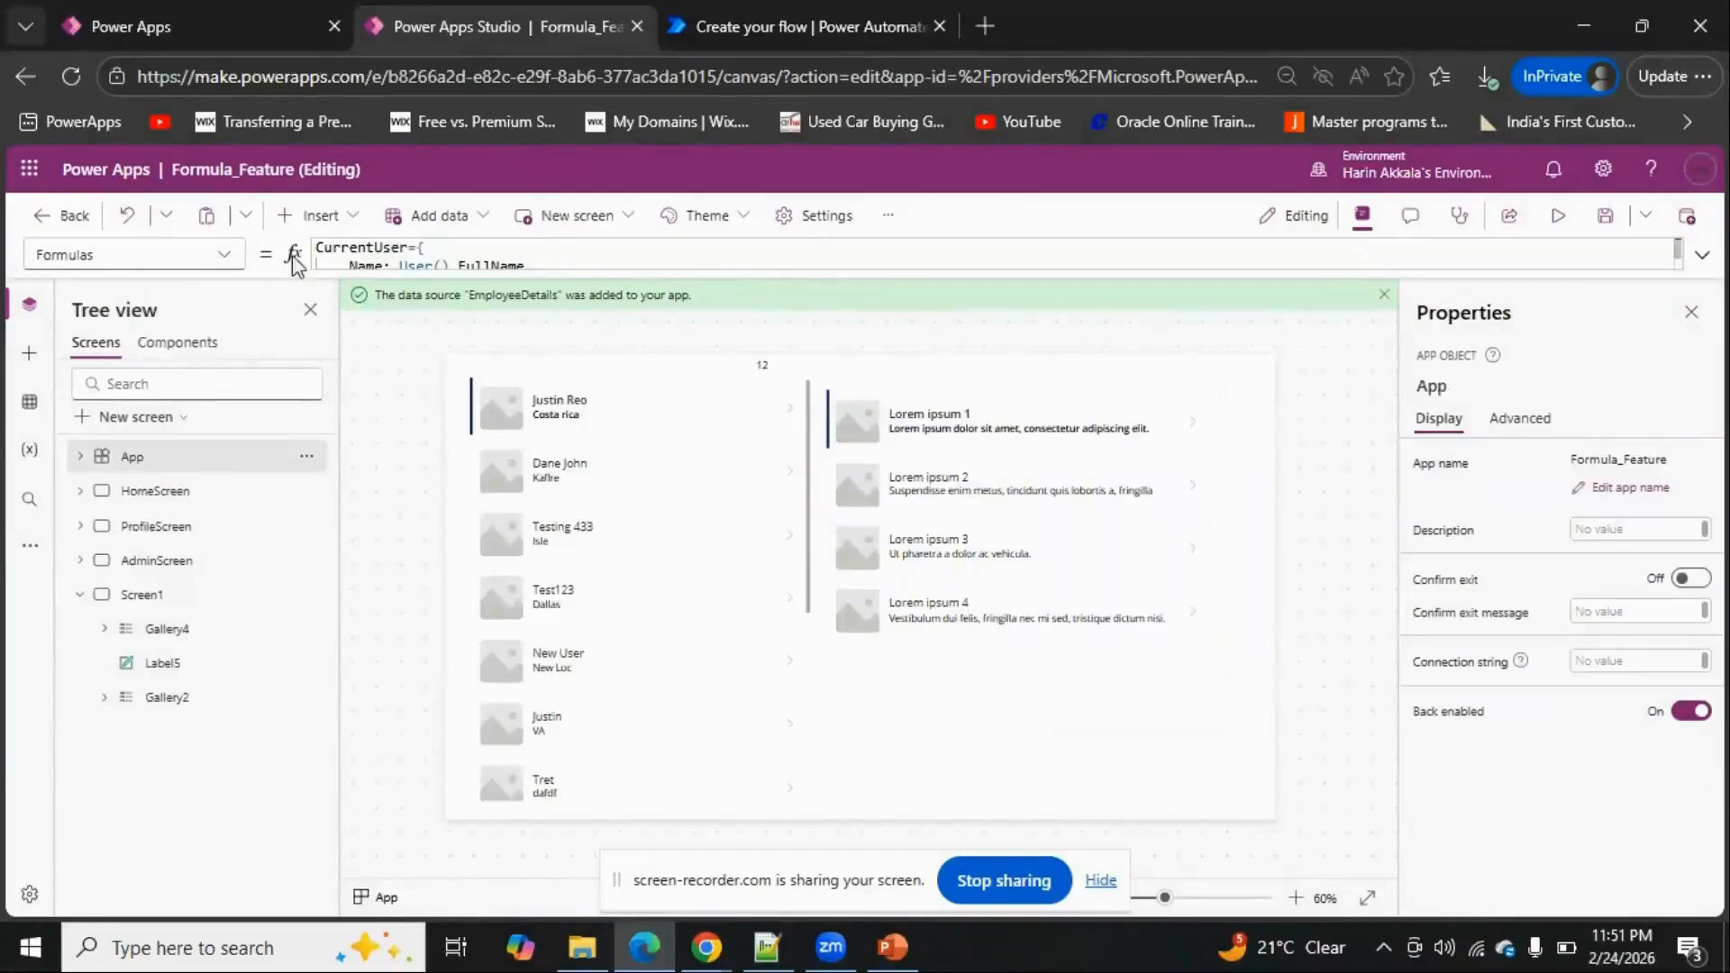
left_click(1702, 261)
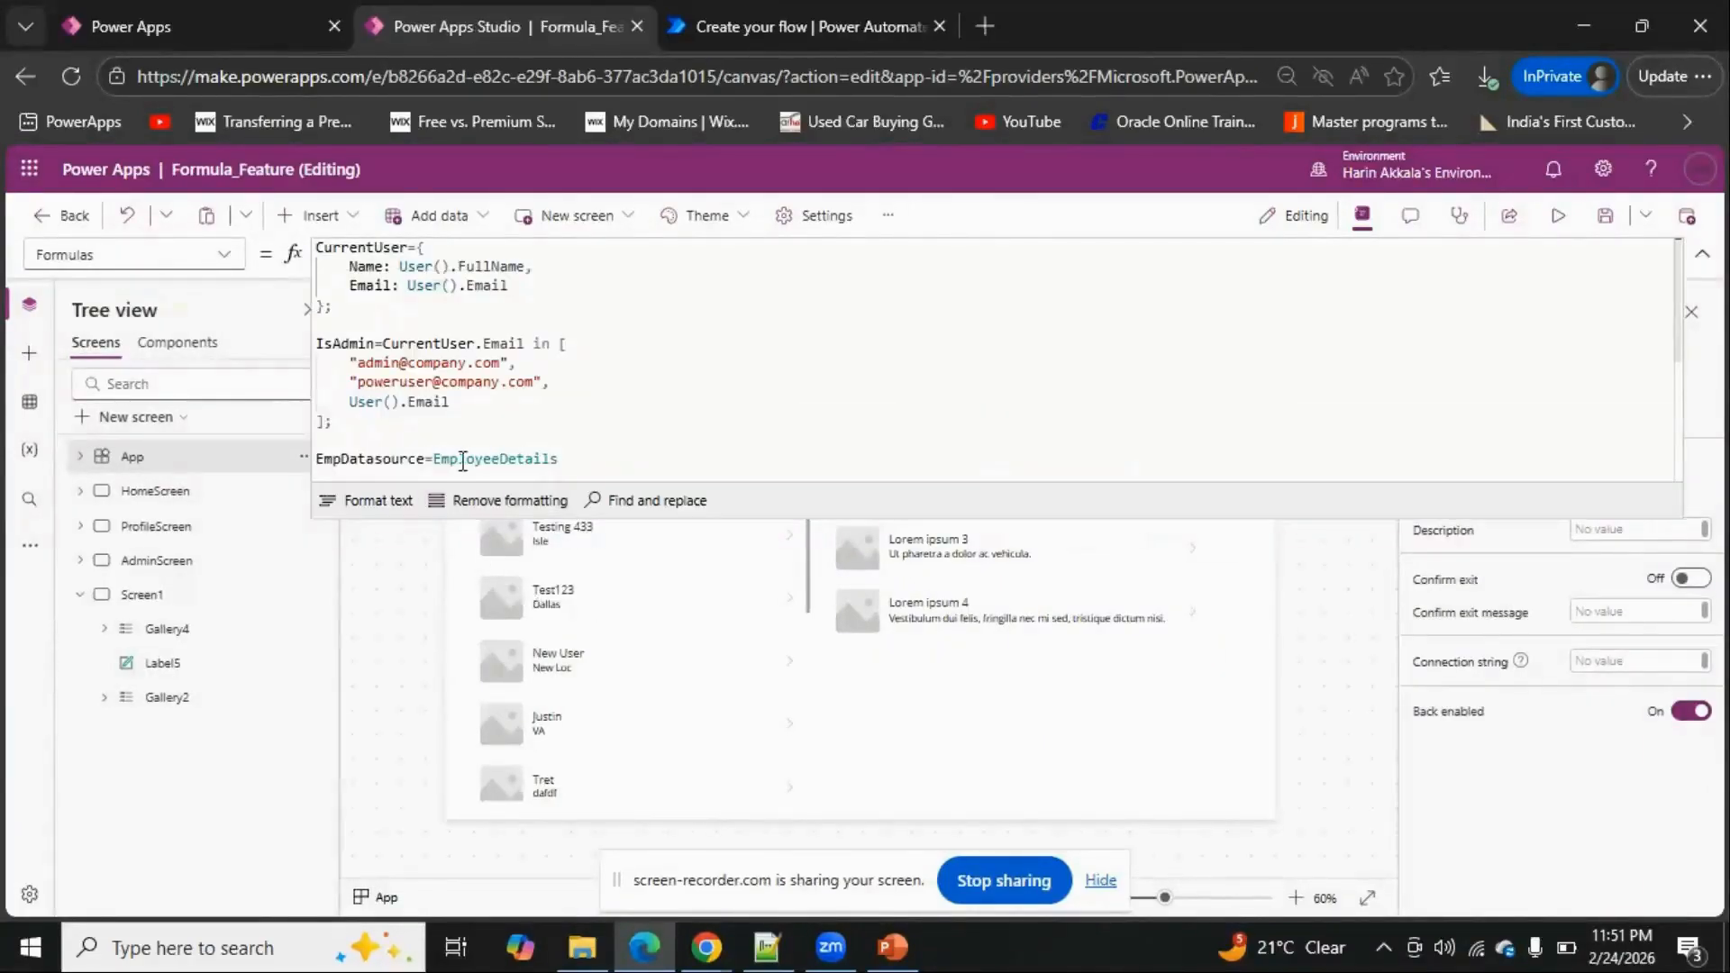
double_click(399, 457)
key("ctrl+c")
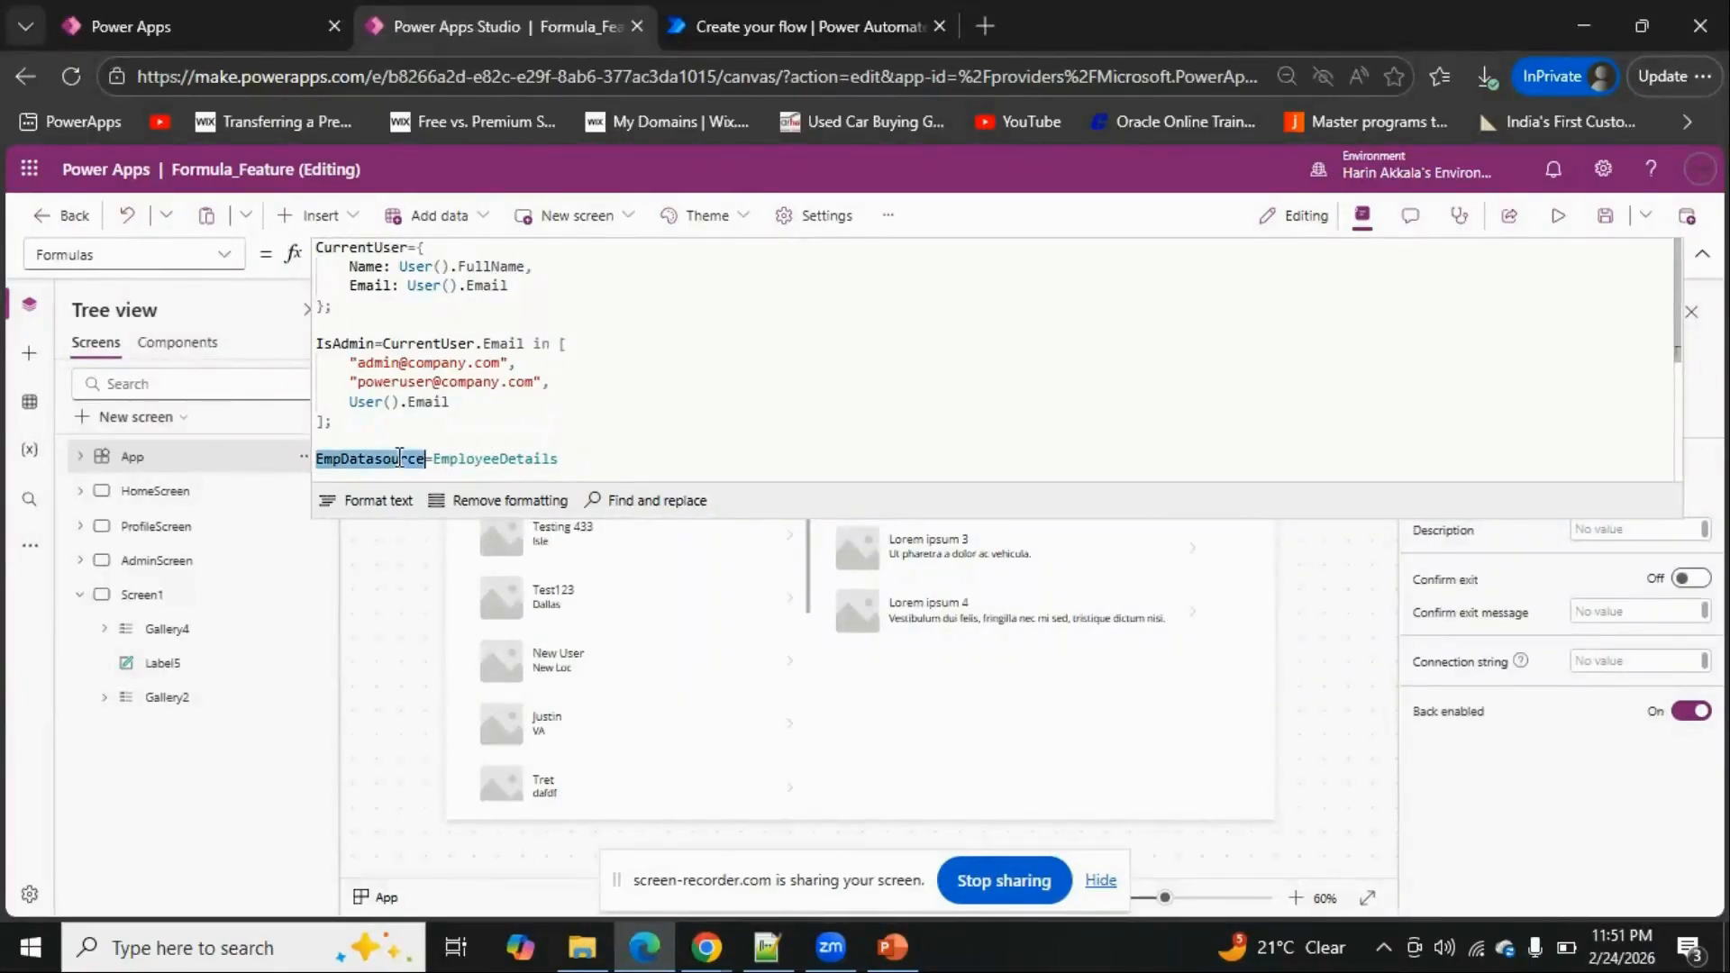
left_click(1701, 255)
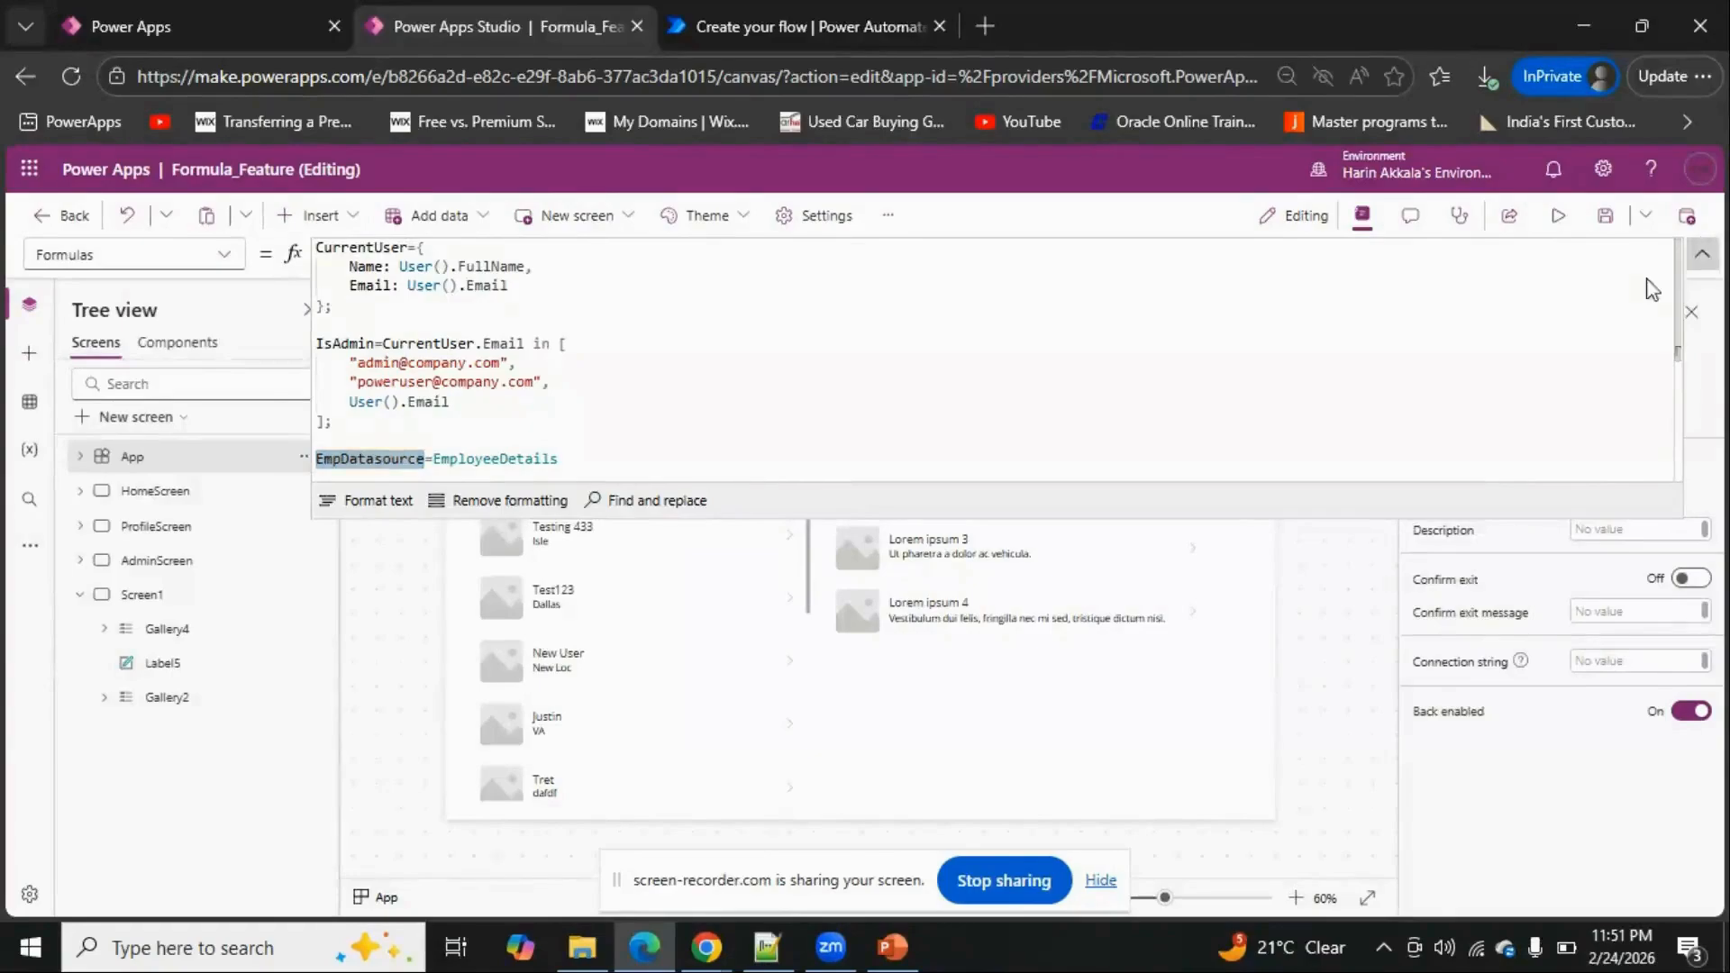
left_click(978, 629)
left_click(497, 255)
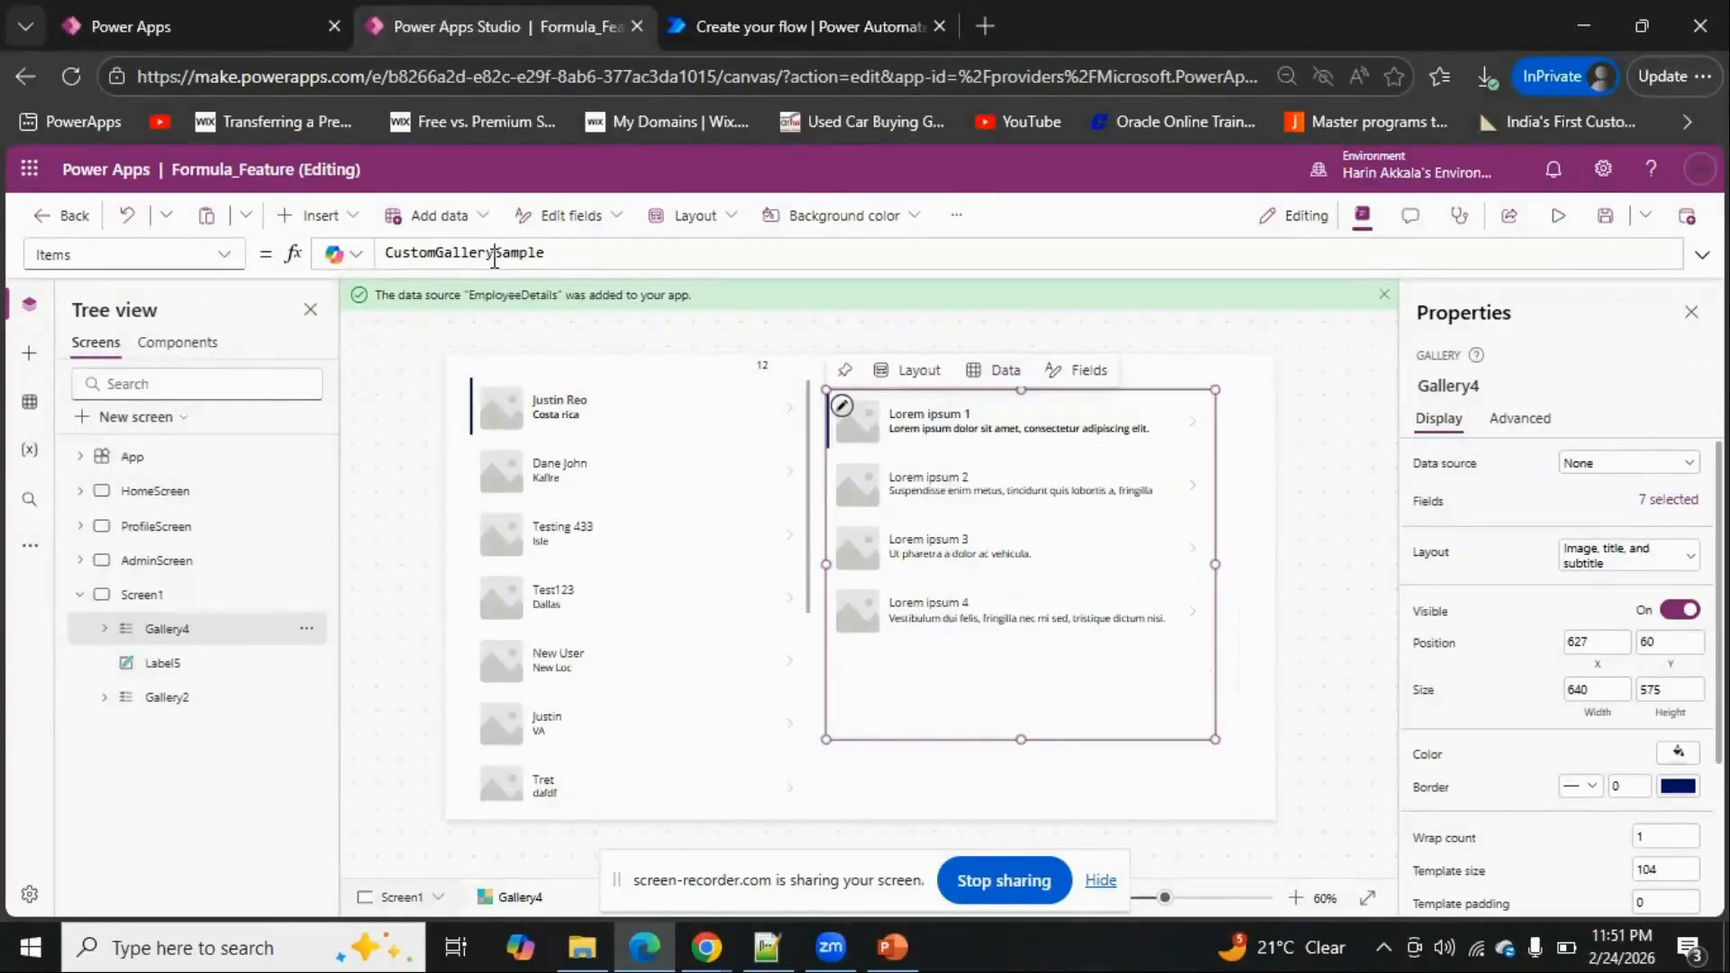
double_click(498, 255)
key("ctrl+v")
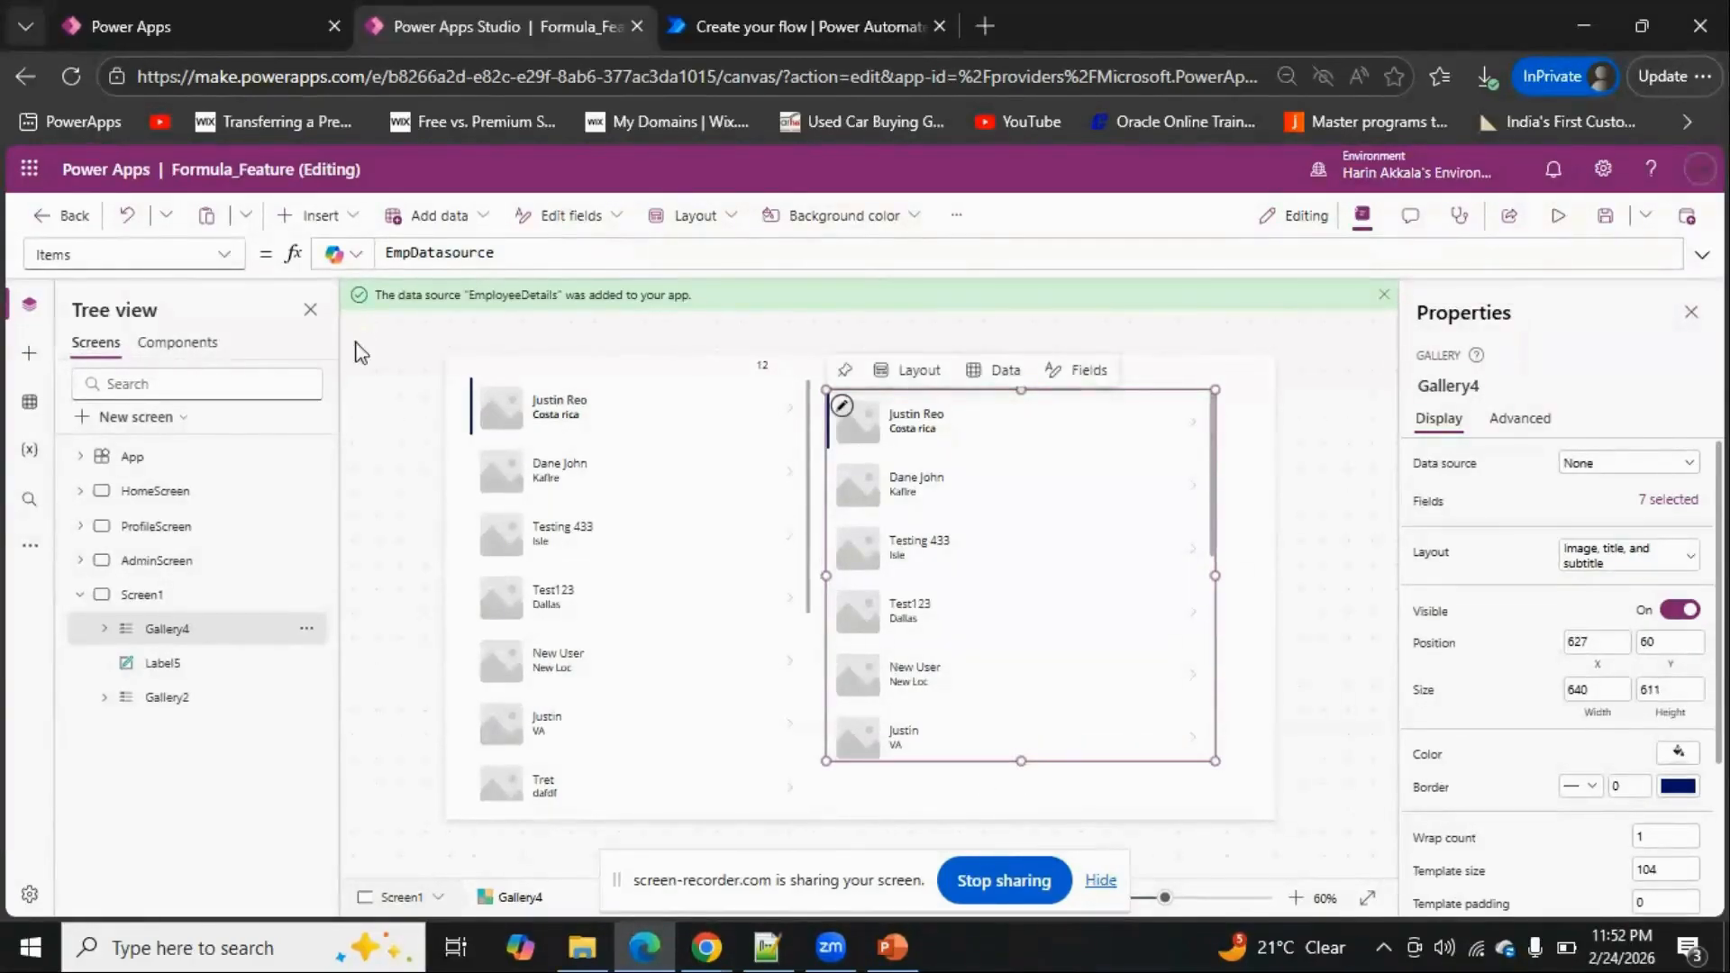
Duplicate the row-count label and place the copy above the second gallery at about X 788, Y 0
left_click(200, 671)
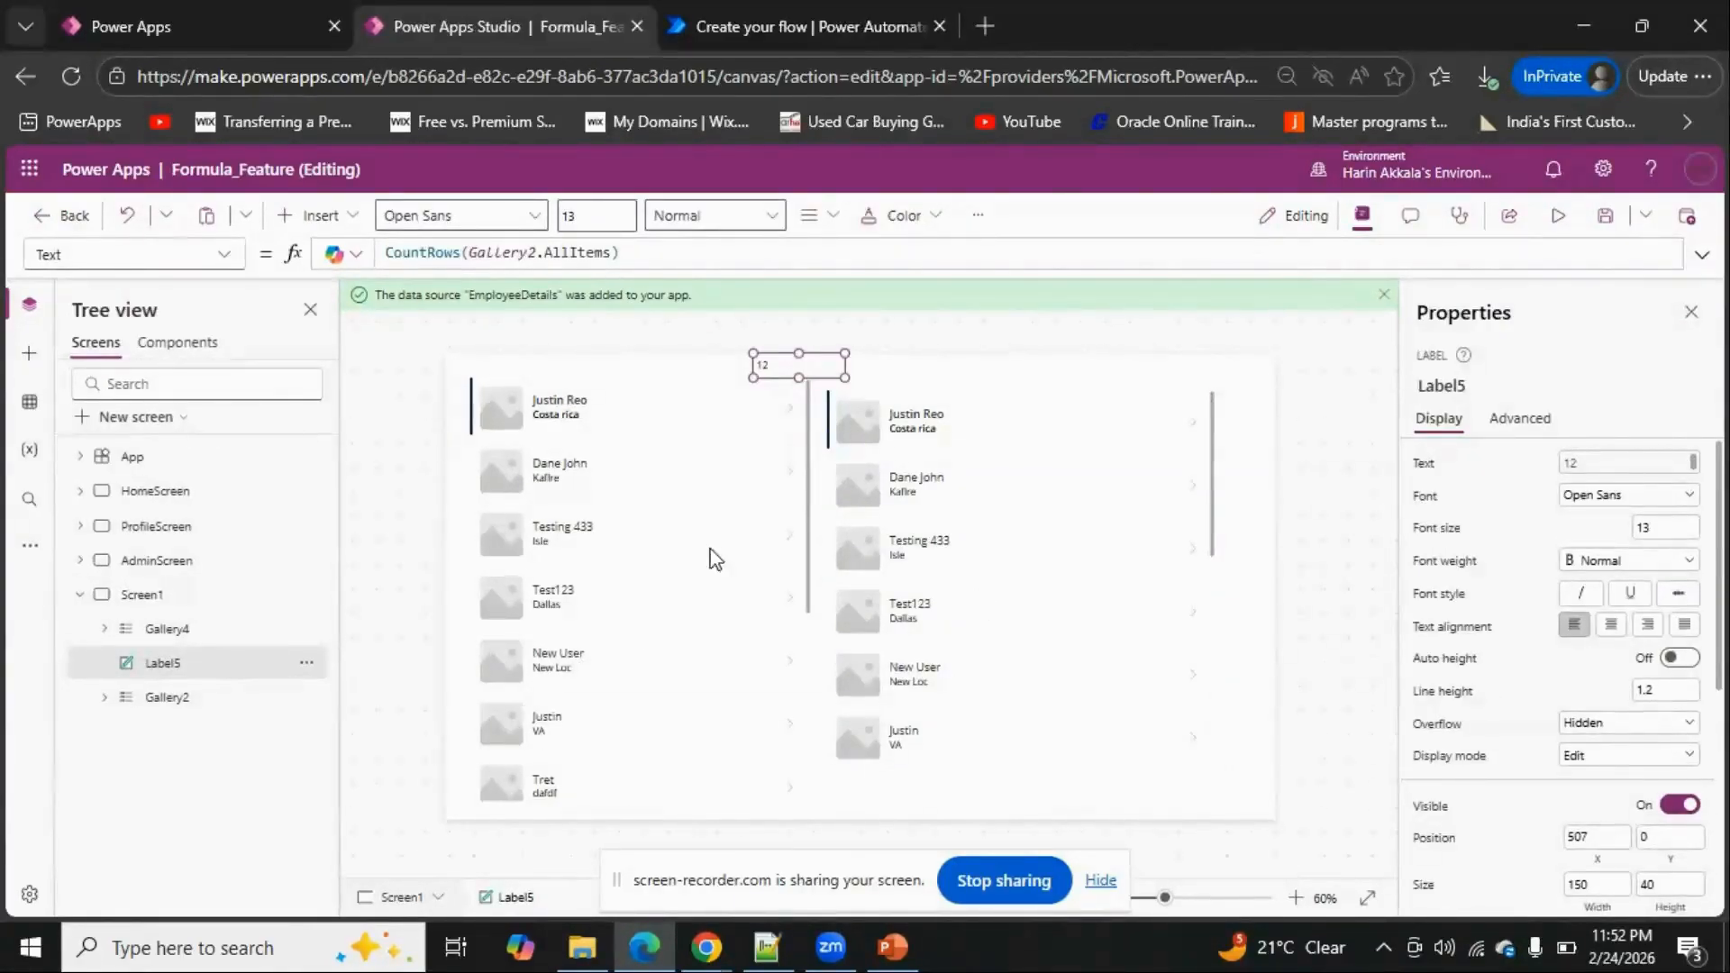
key("ctrl+c")
key("ctrl+v")
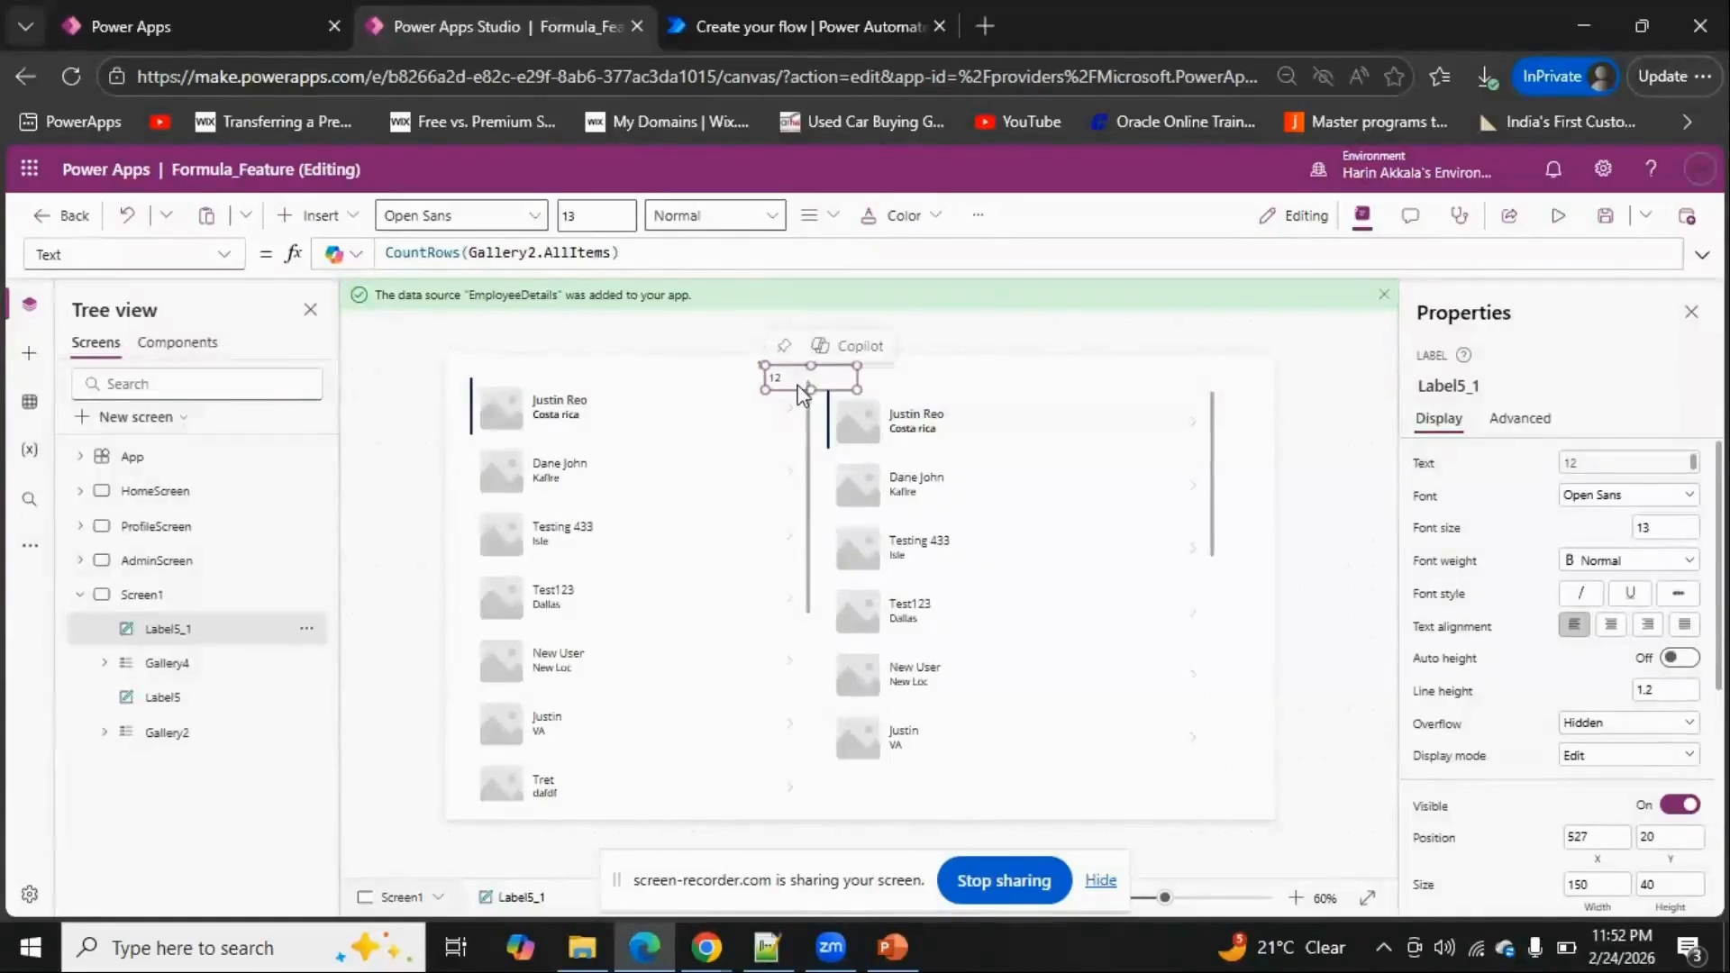
left_click_drag(793, 378, 989, 372)
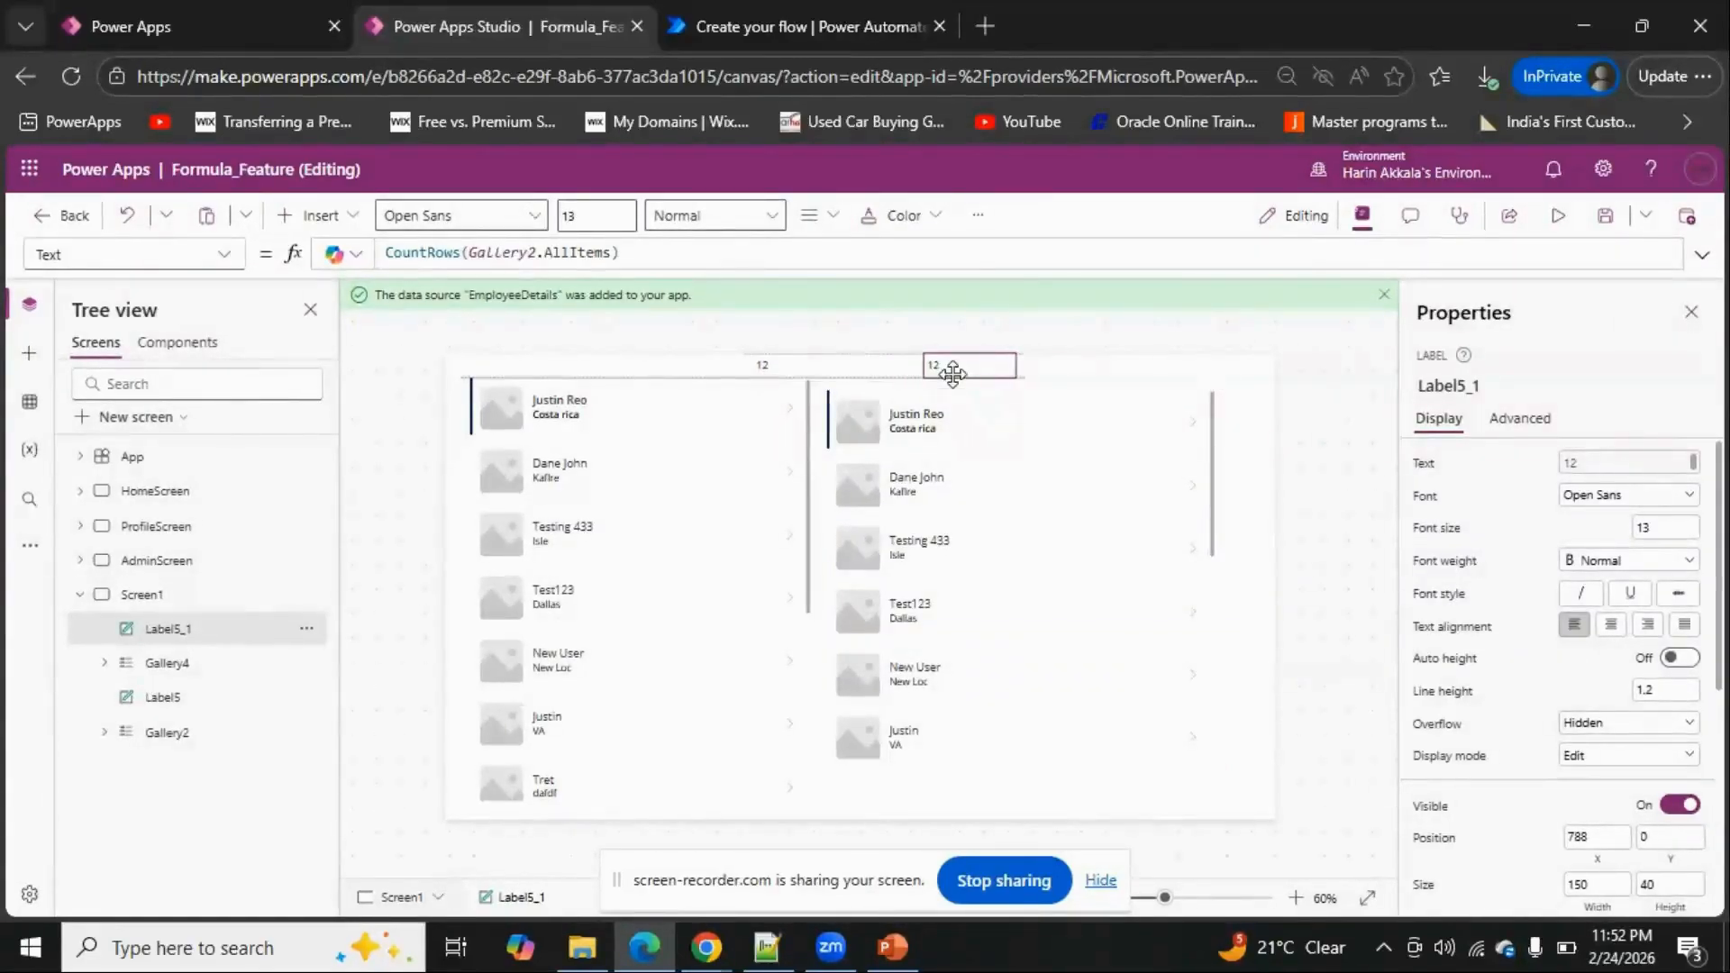
Set the copied label's text to CountRows(Gallery4.AllItems) and extend the second gallery's height to about 641
left_click(549, 255)
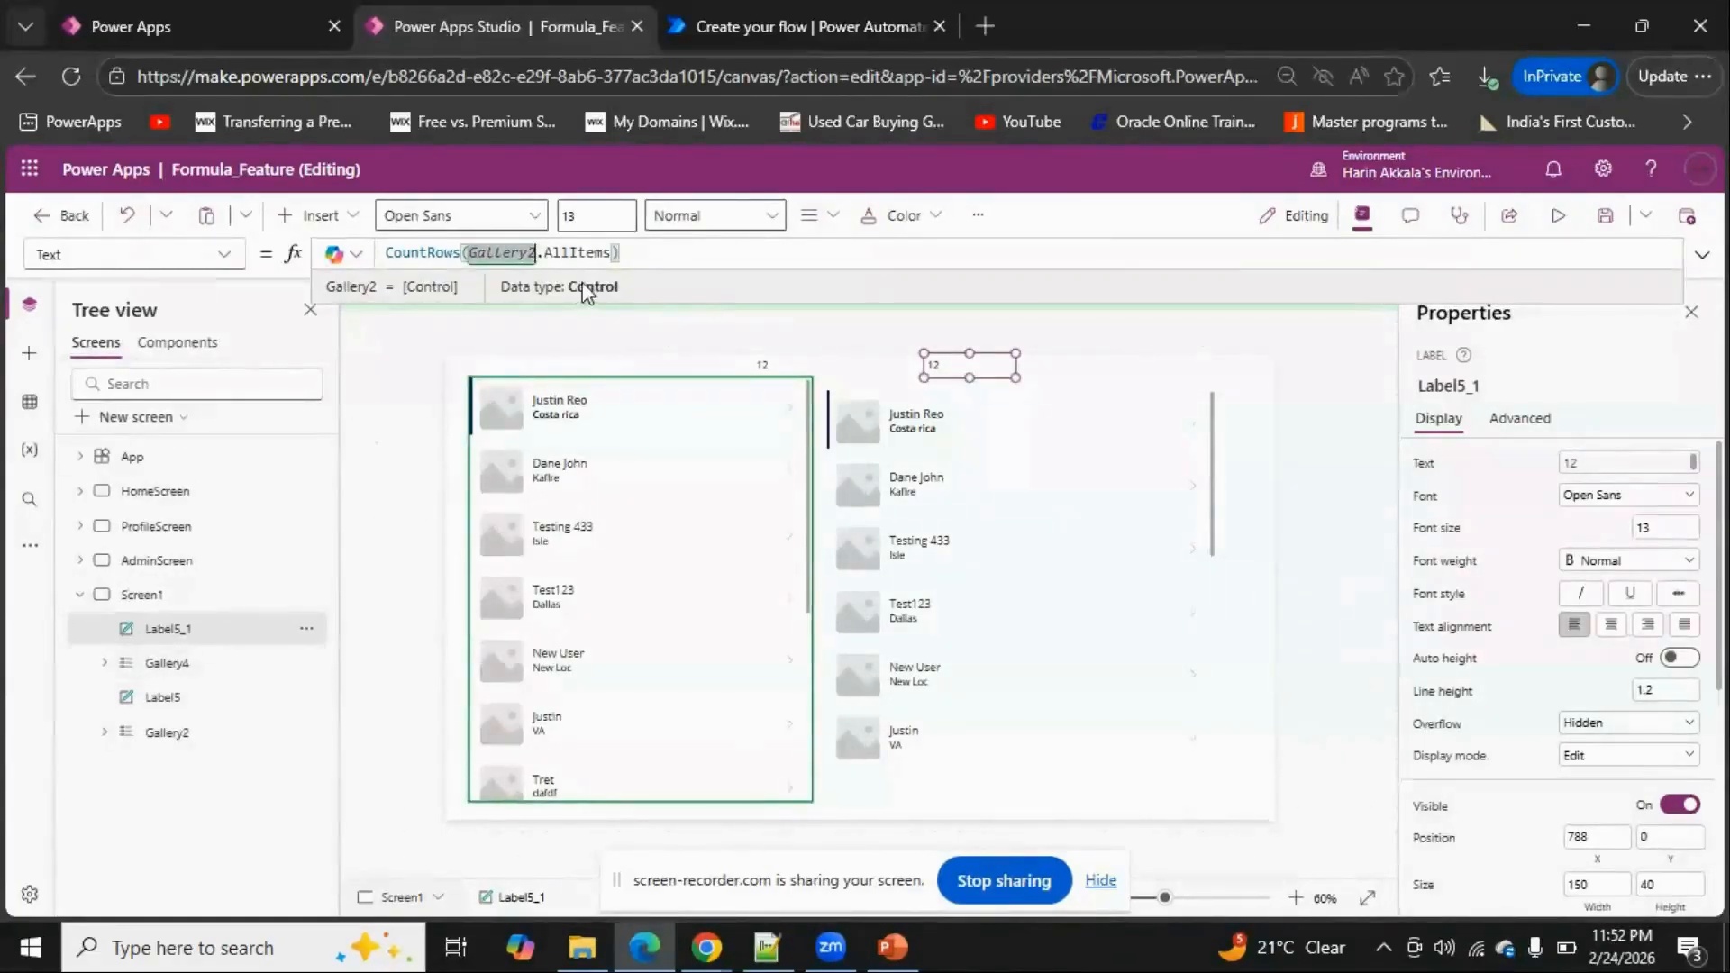
key("BackSpace")
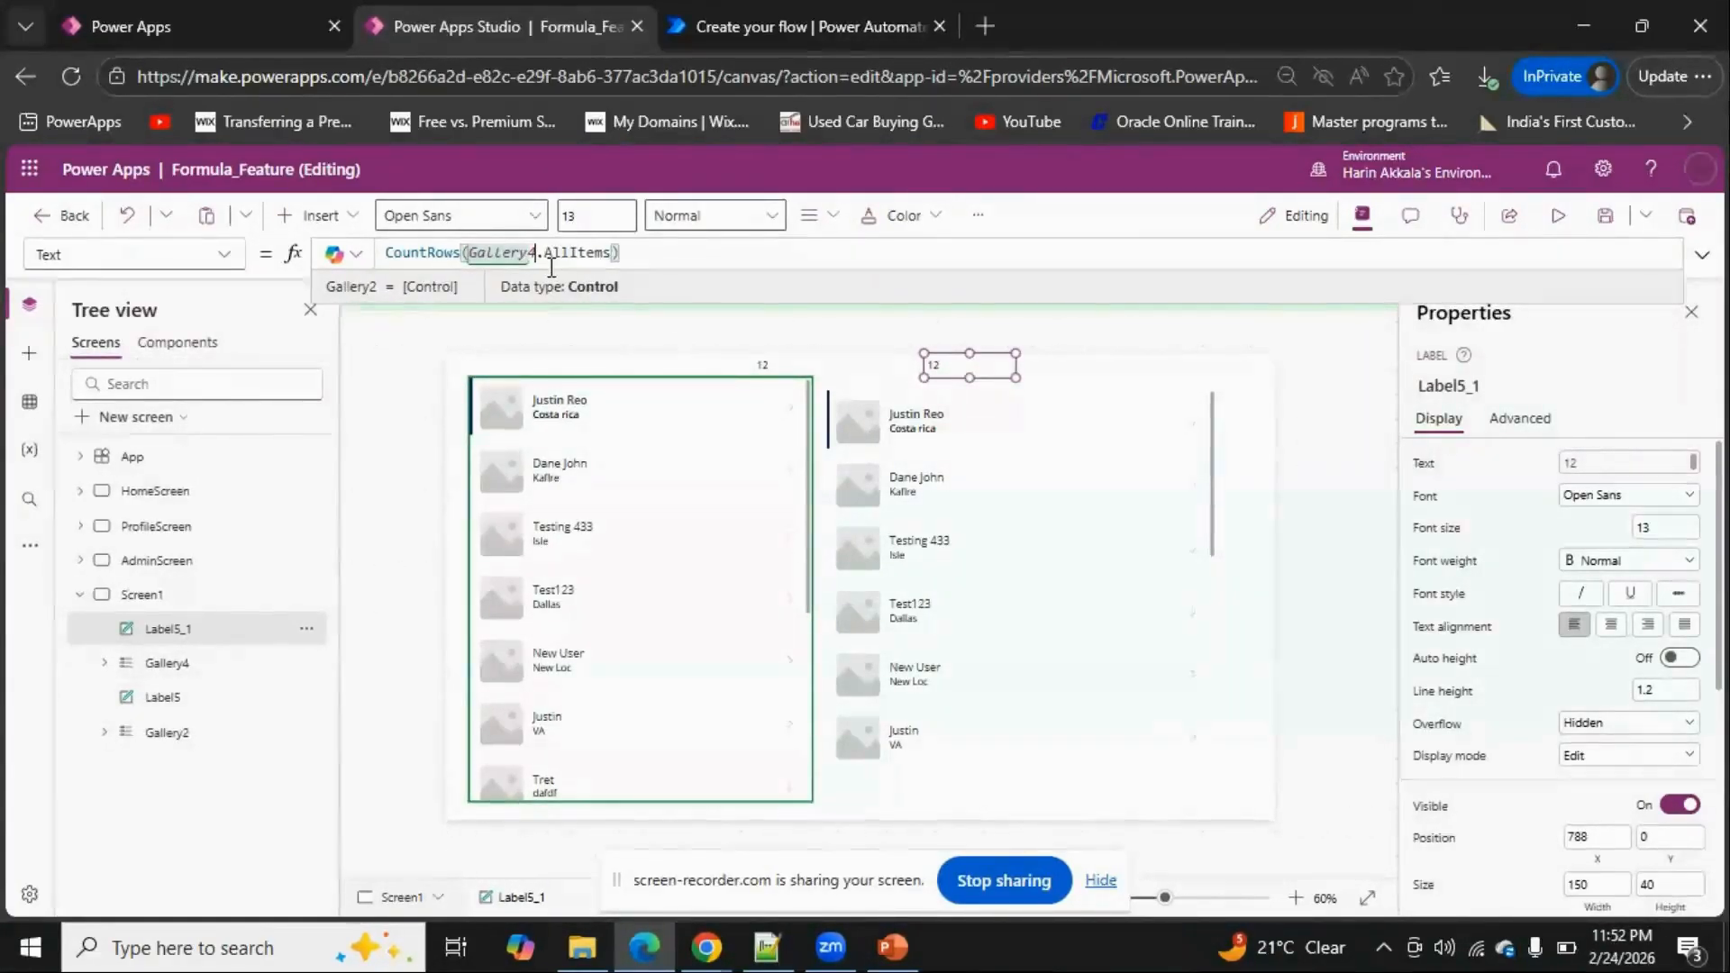
type("4")
left_click(646, 251)
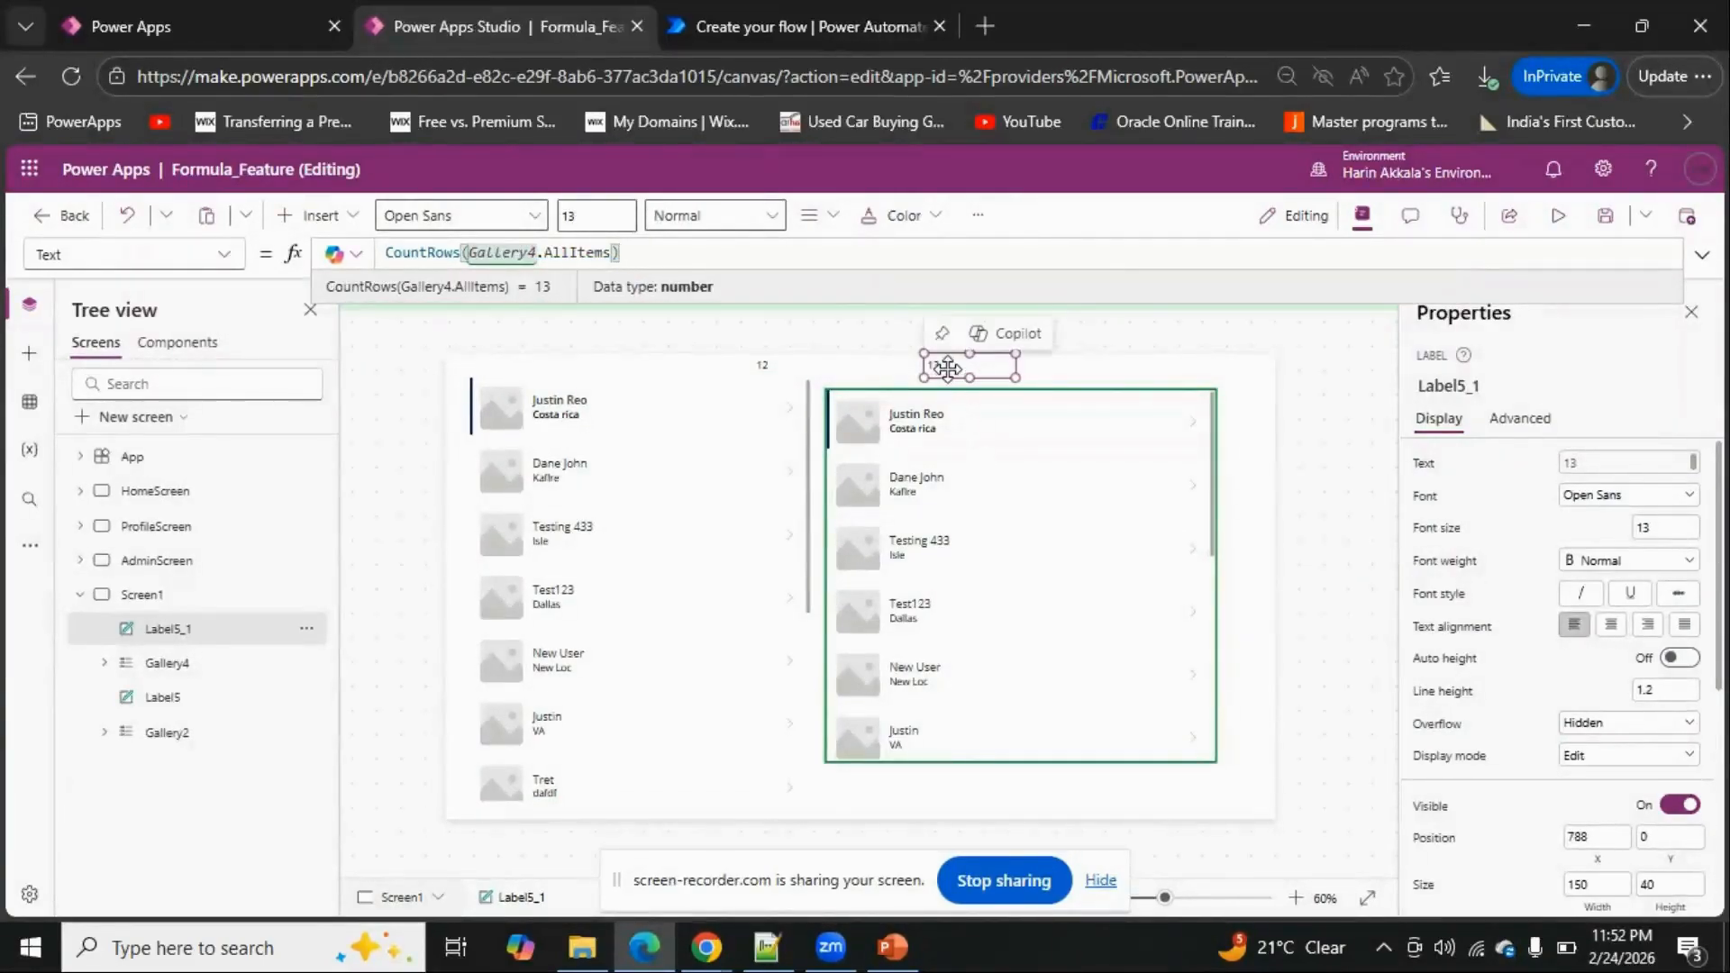
left_click(1024, 759)
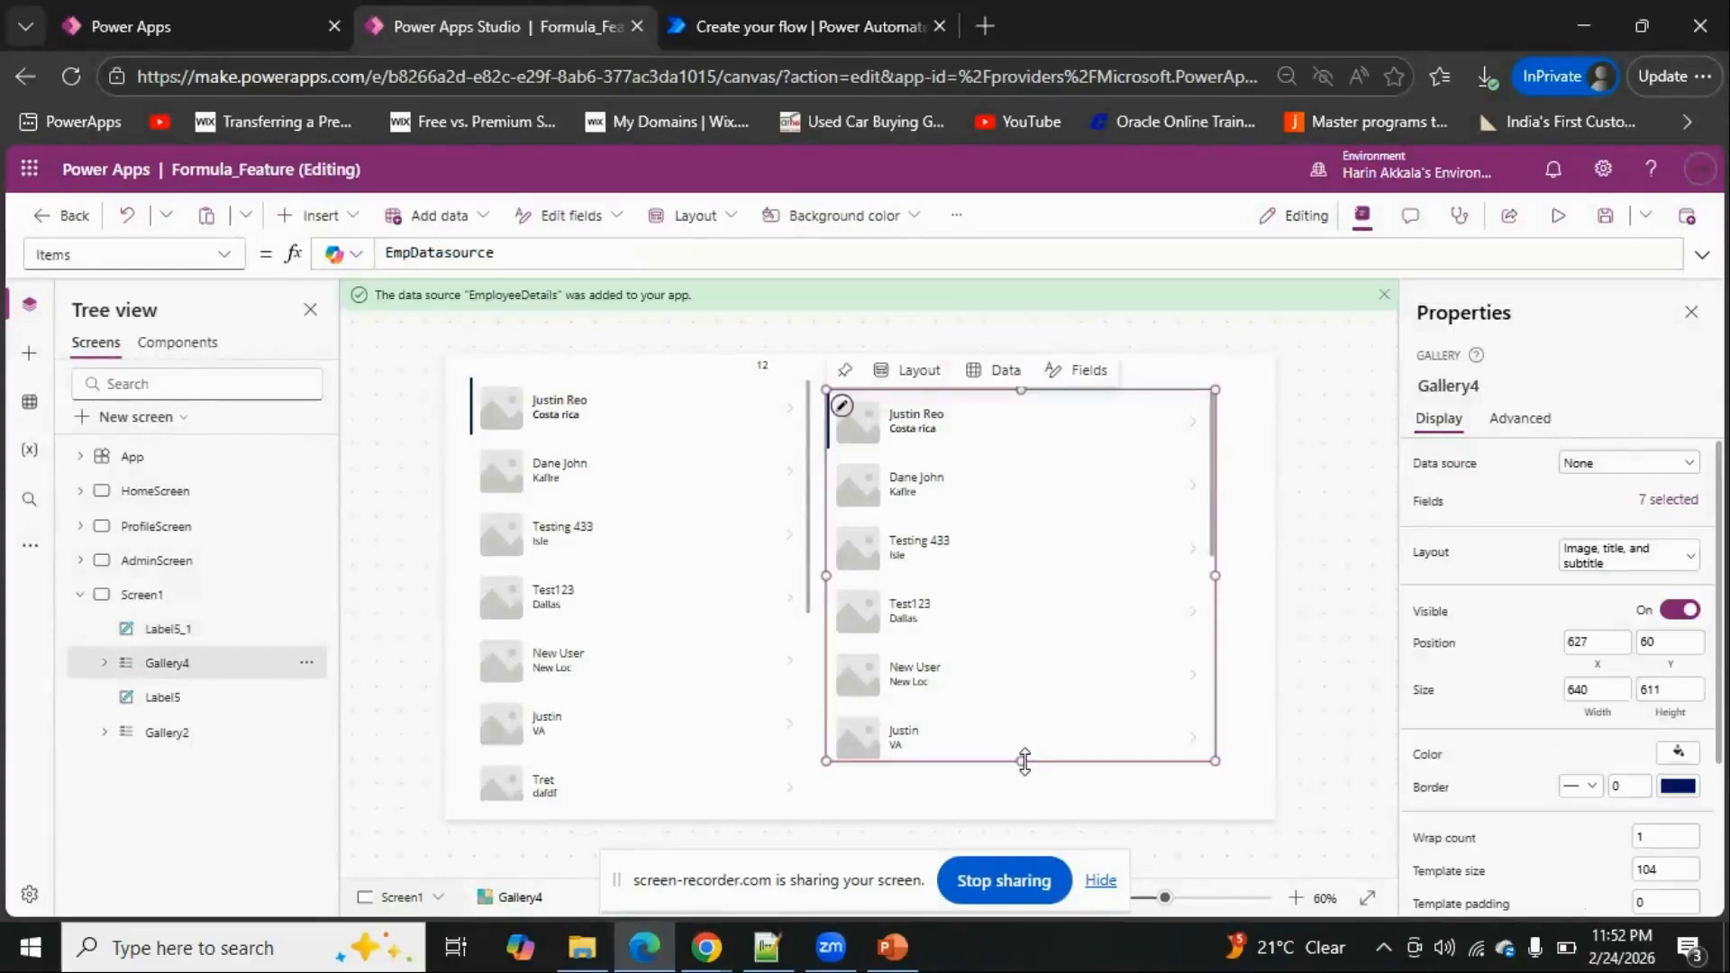
left_click_drag(1024, 759, 1024, 780)
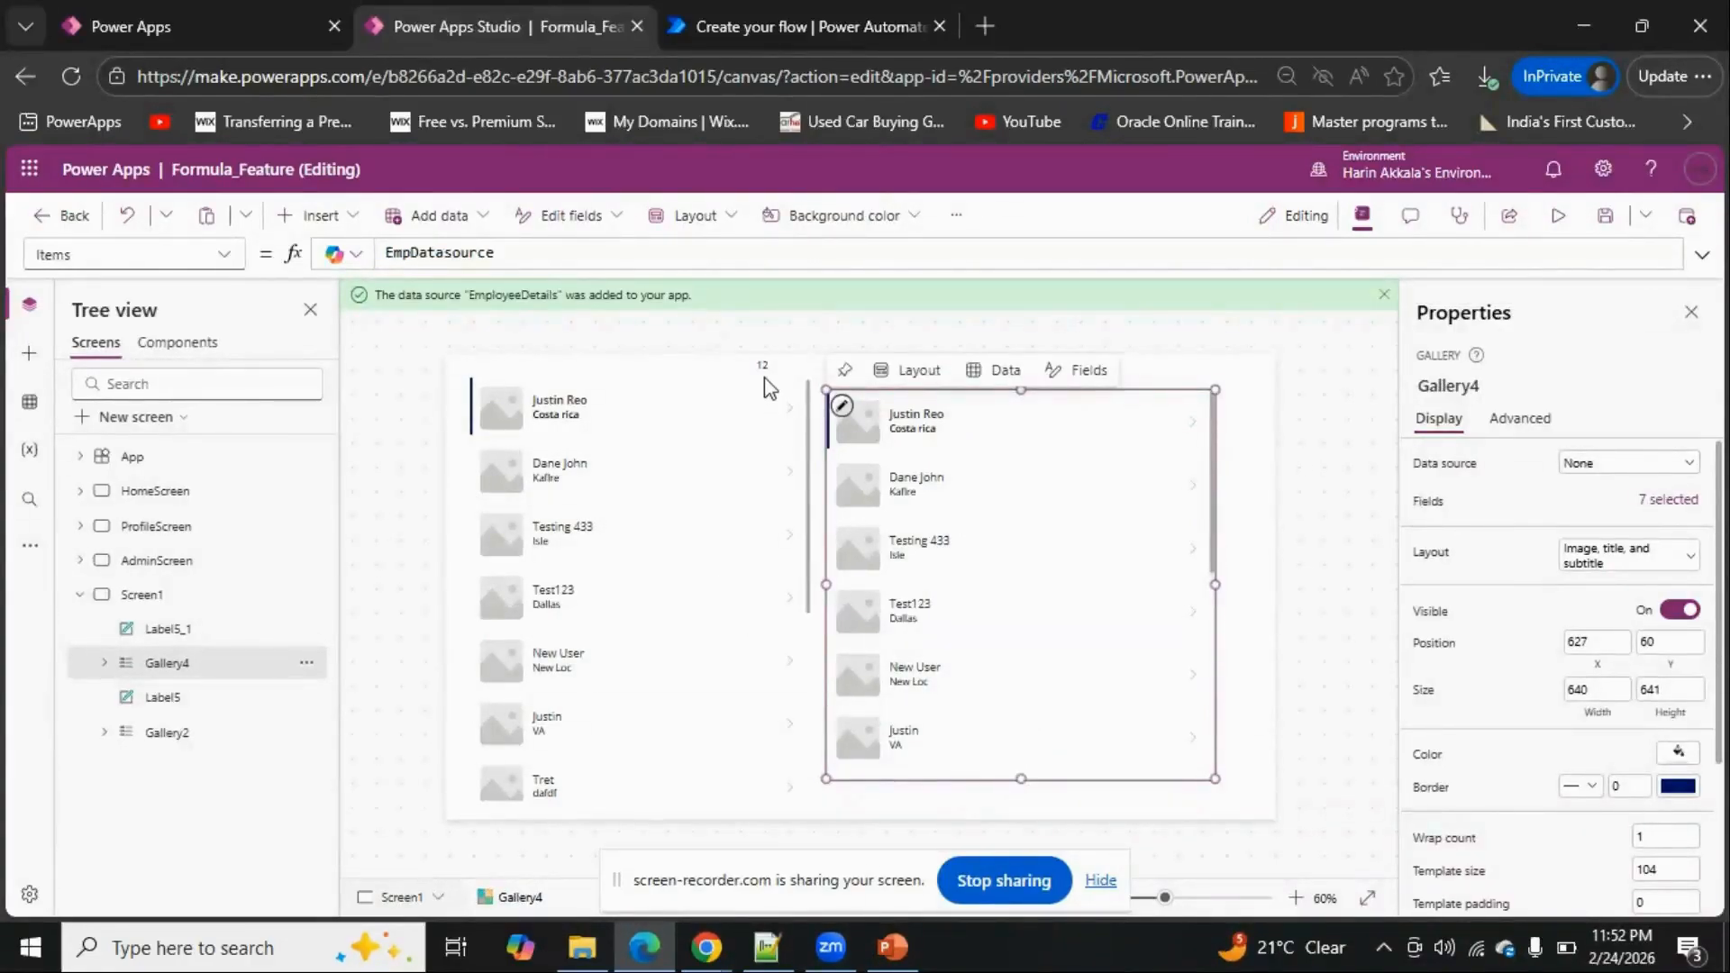
Preview the app, compare the records and row counts of both galleries, and close the preview
left_click(1558, 216)
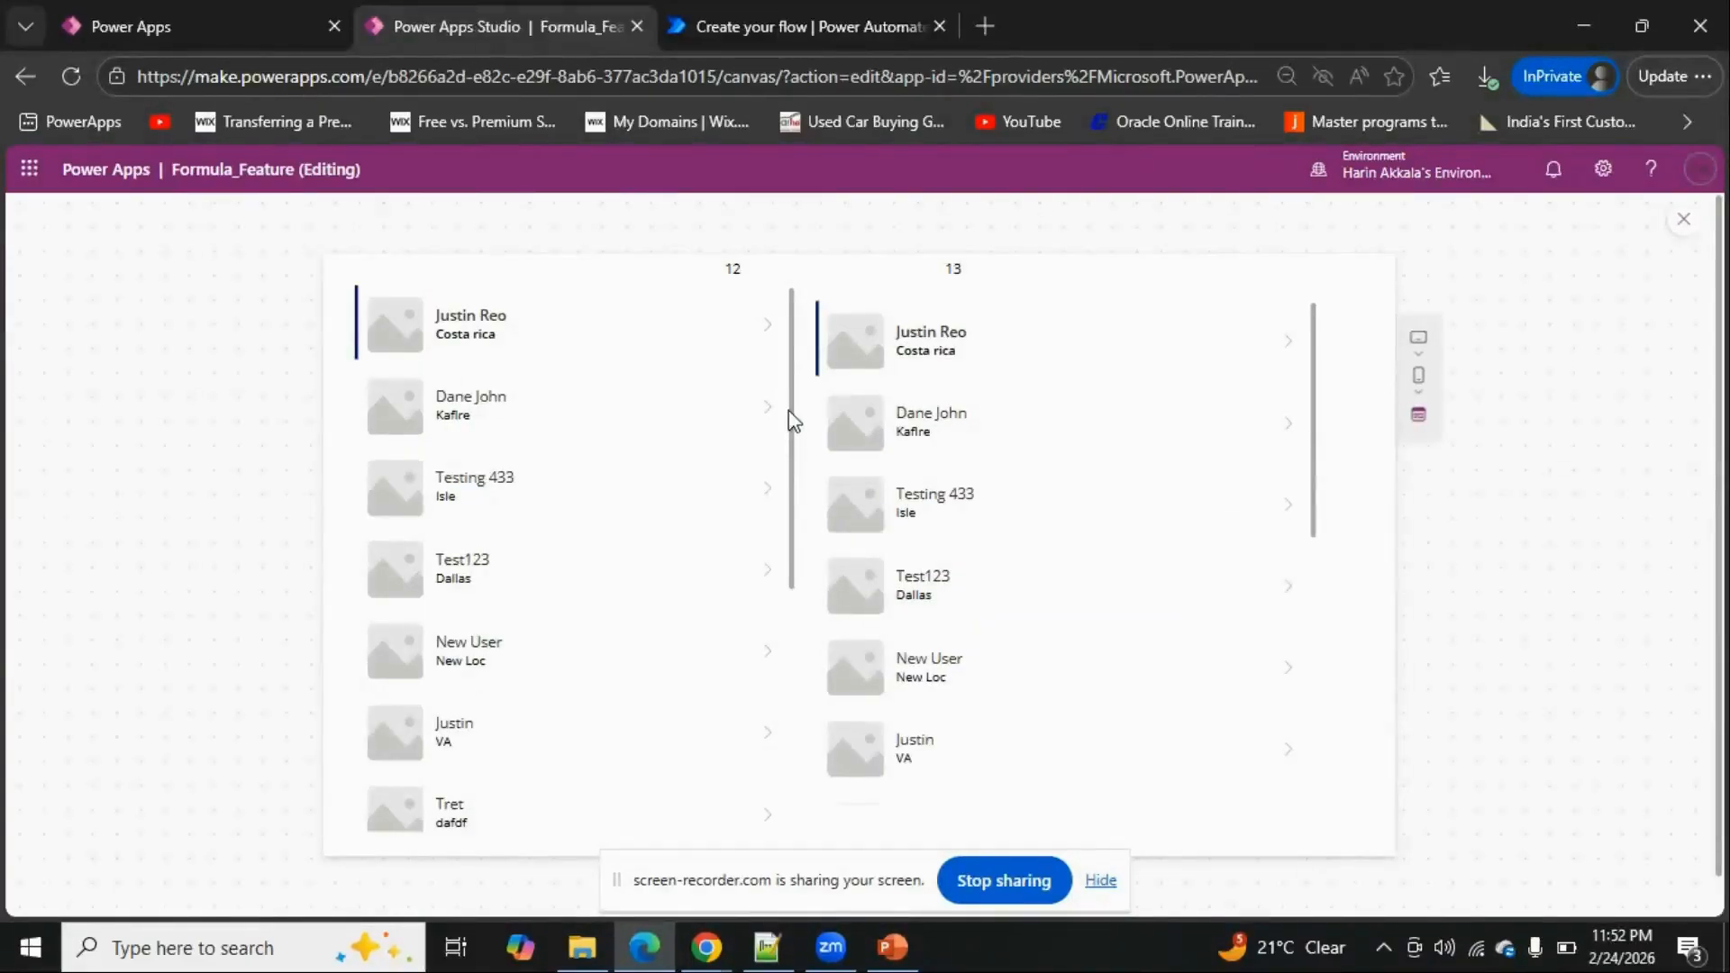
scroll(796, 462, "down", 1)
left_click_drag(795, 461, 780, 706)
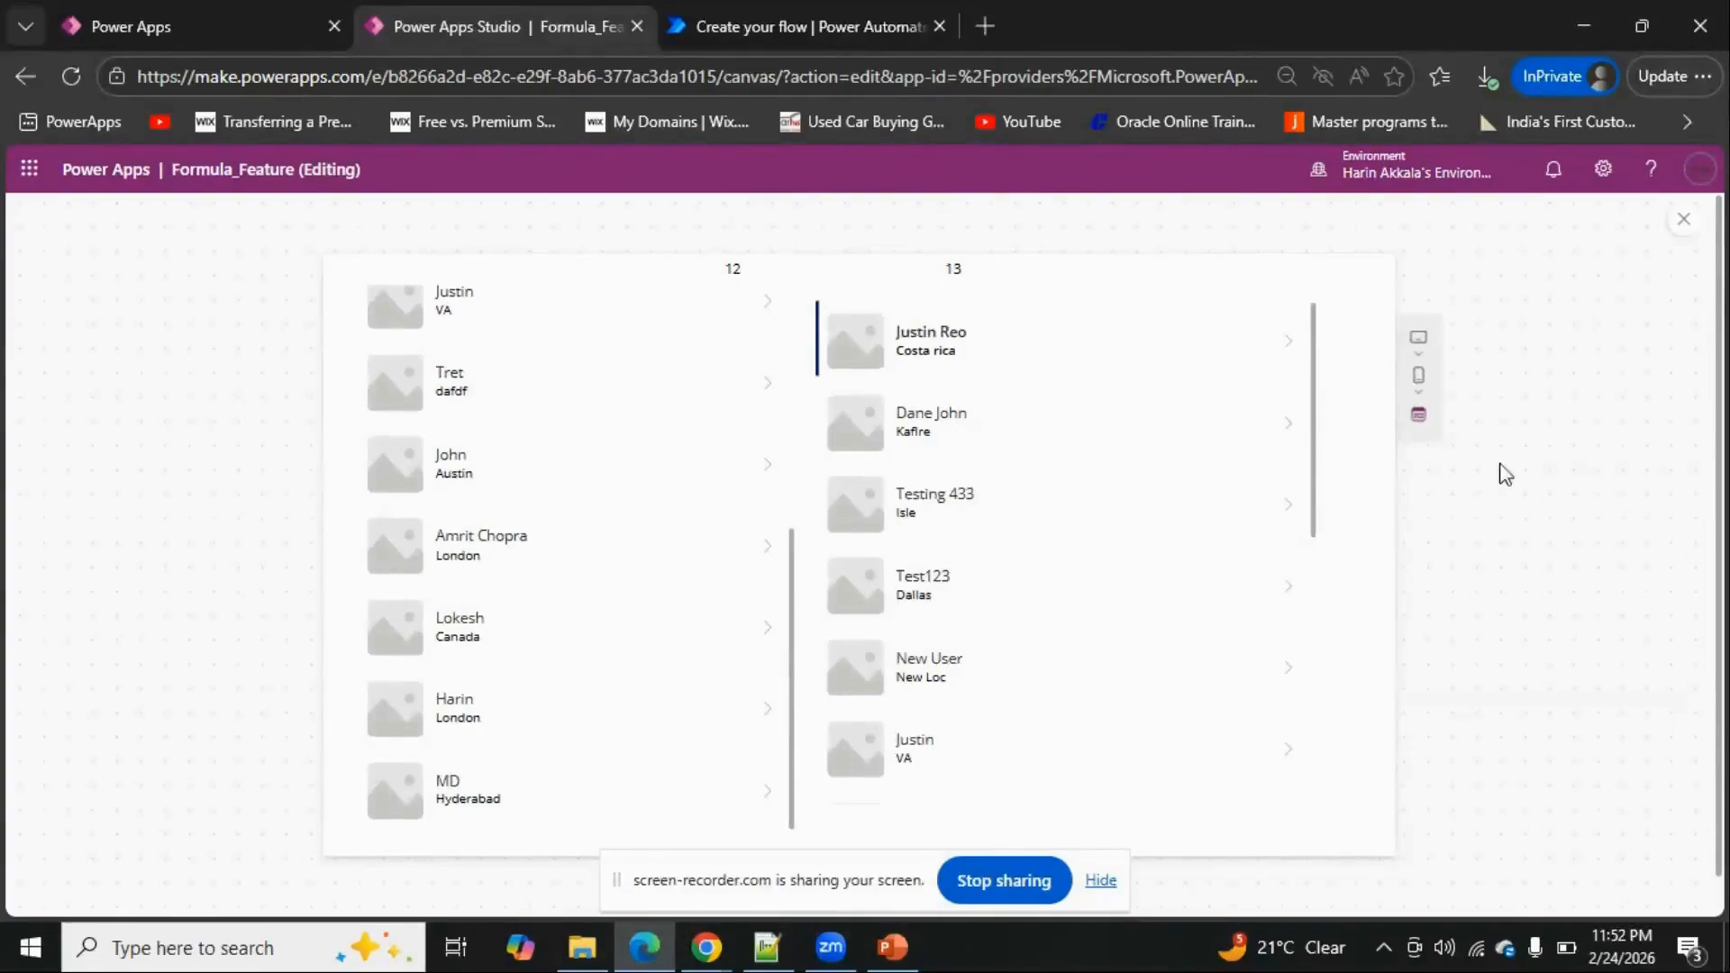
left_click_drag(1313, 424, 1308, 598)
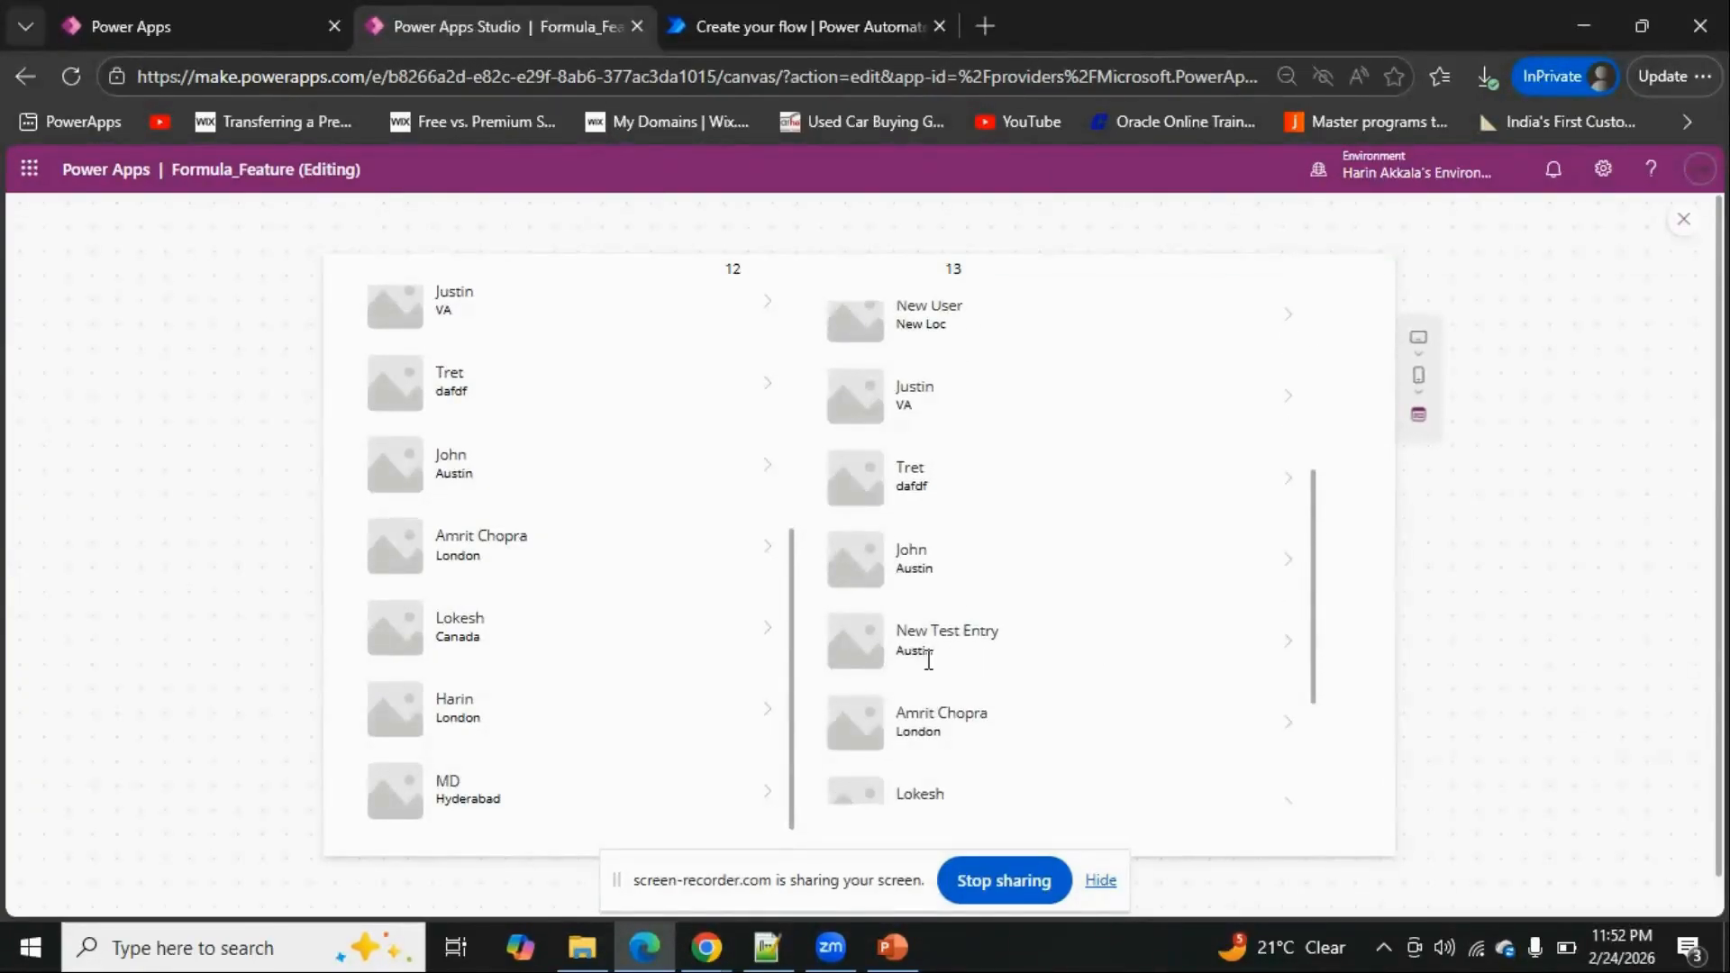
left_click(1682, 219)
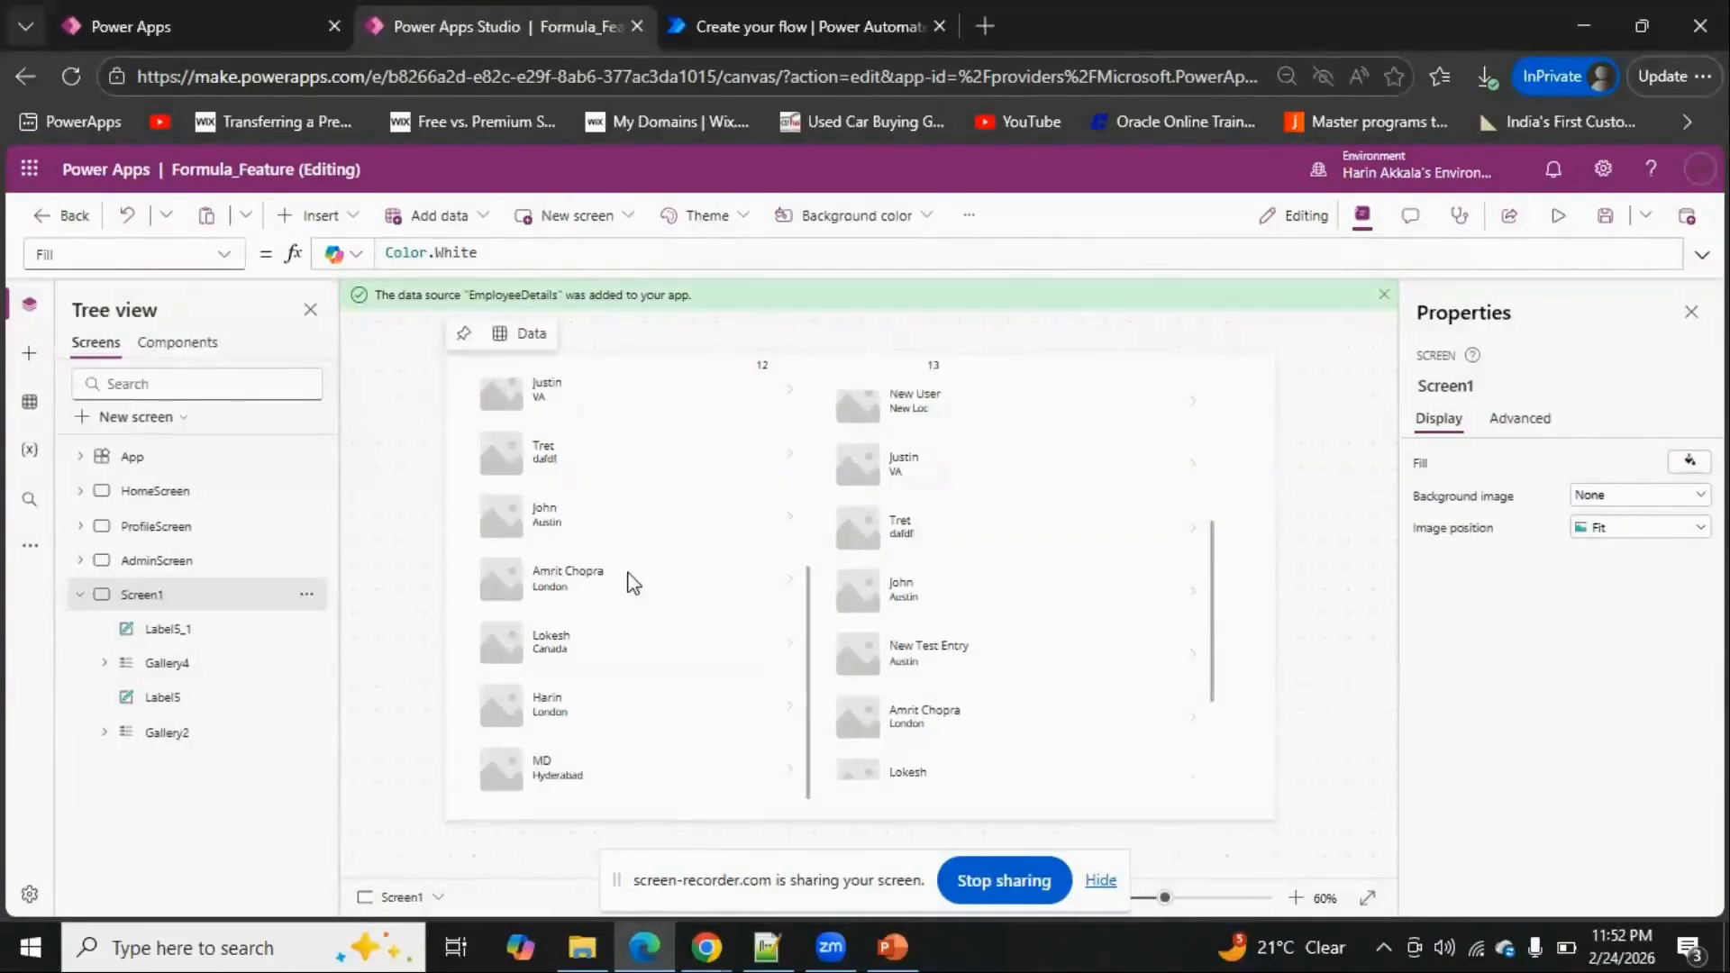
Review the EmpDatasource definition in the app's Formulas property and collapse the editor
left_click(155, 458)
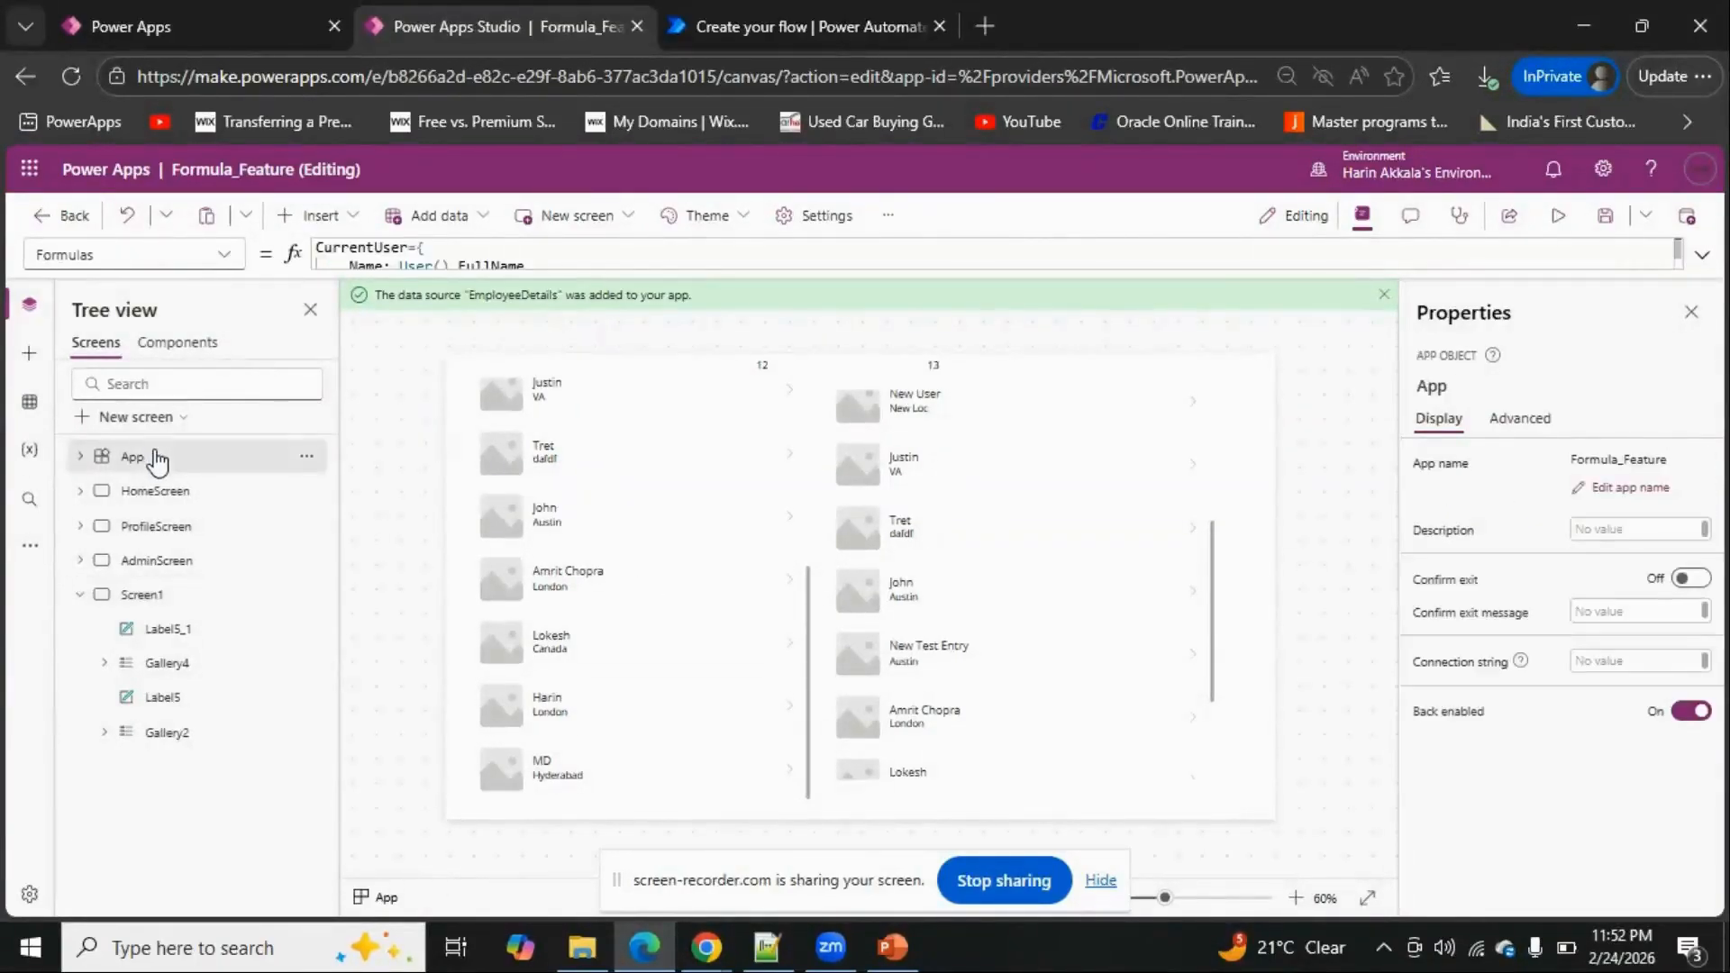
left_click(1697, 257)
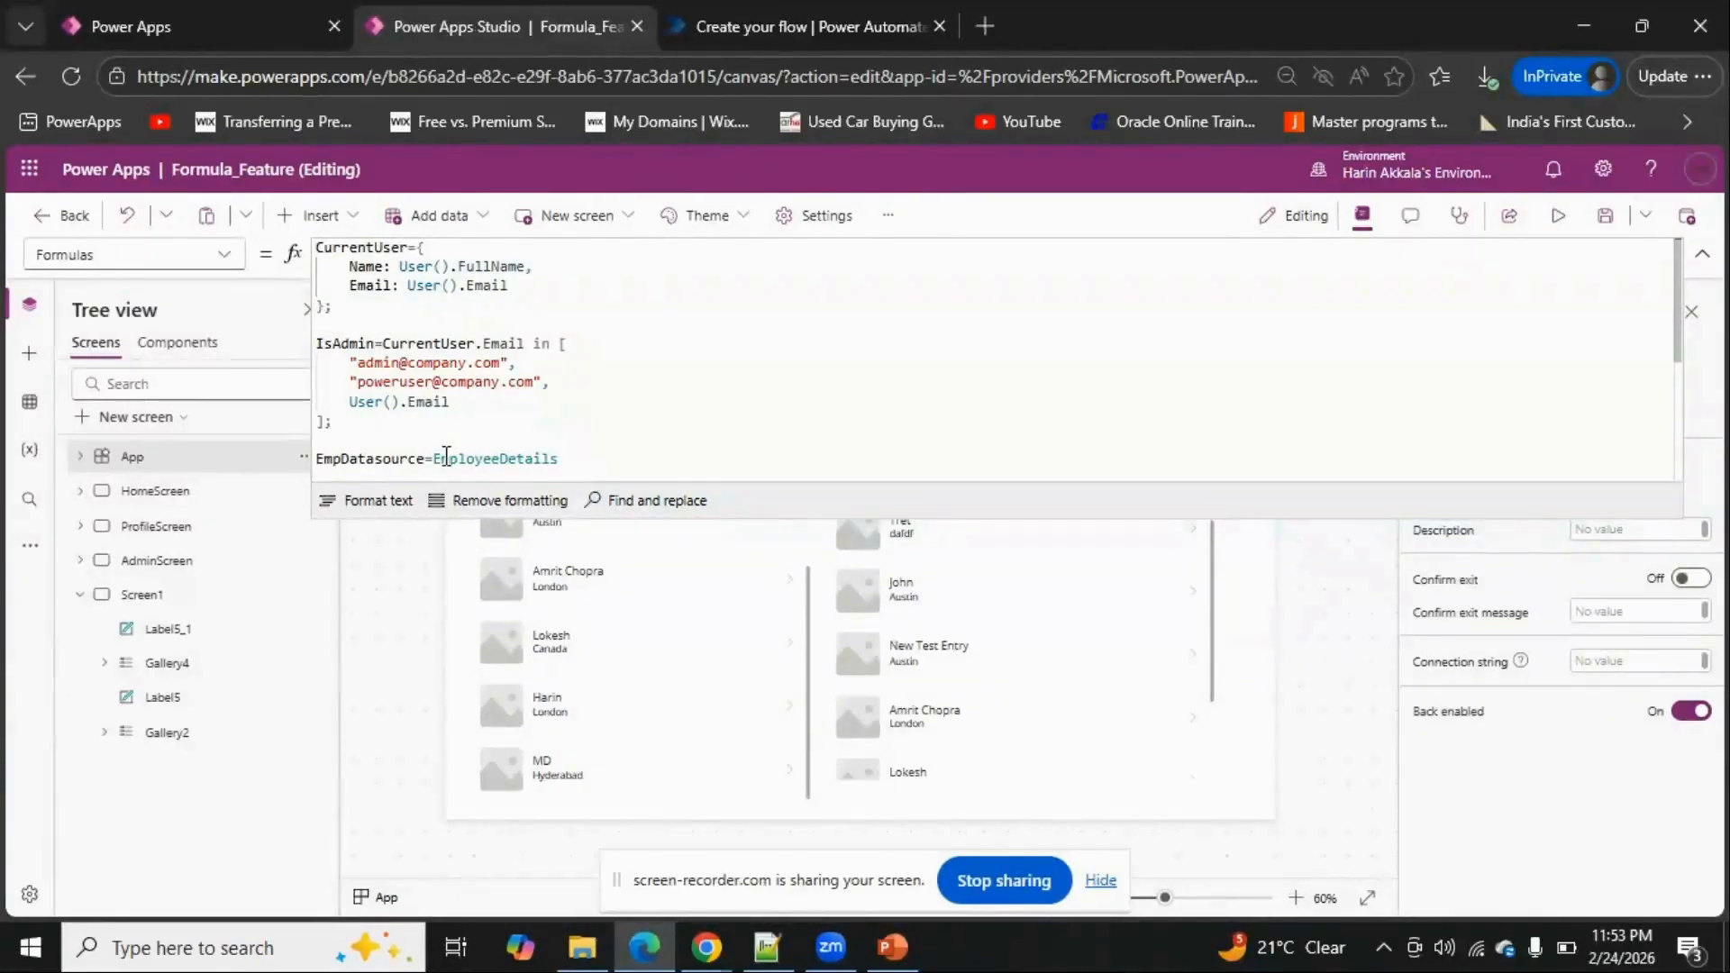
left_click(1702, 254)
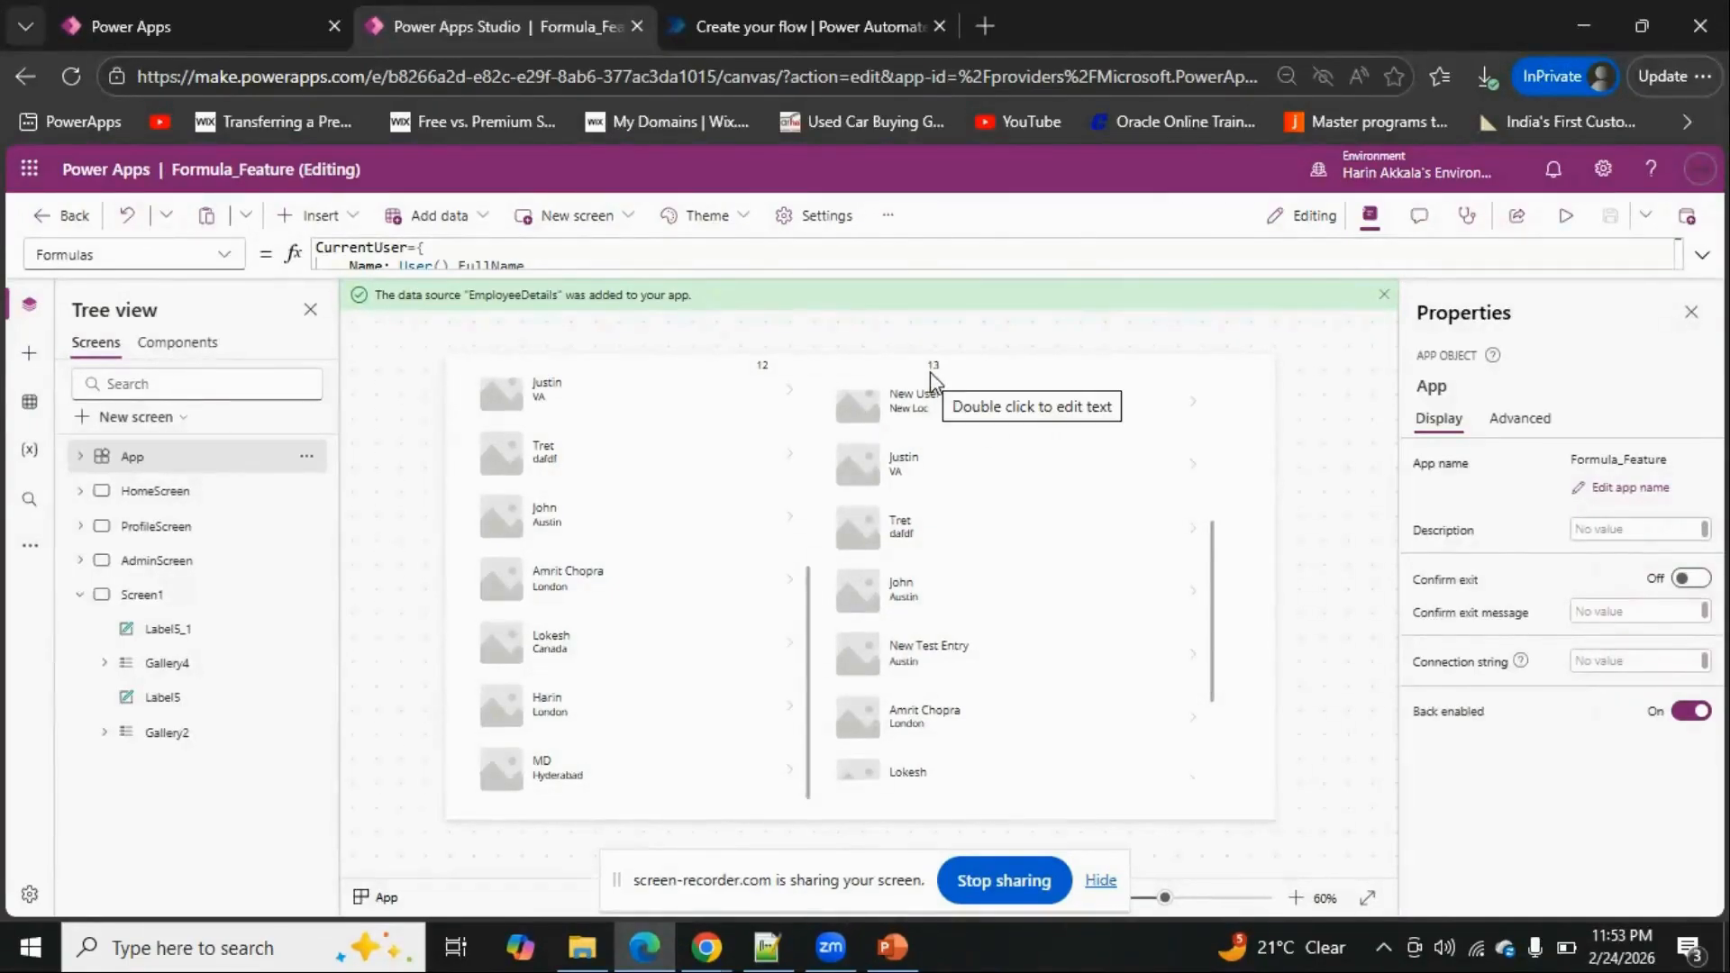
Run the app's OnStart to refresh the collection-based gallery, and expand the app's Formulas definitions again
left_click(306, 455)
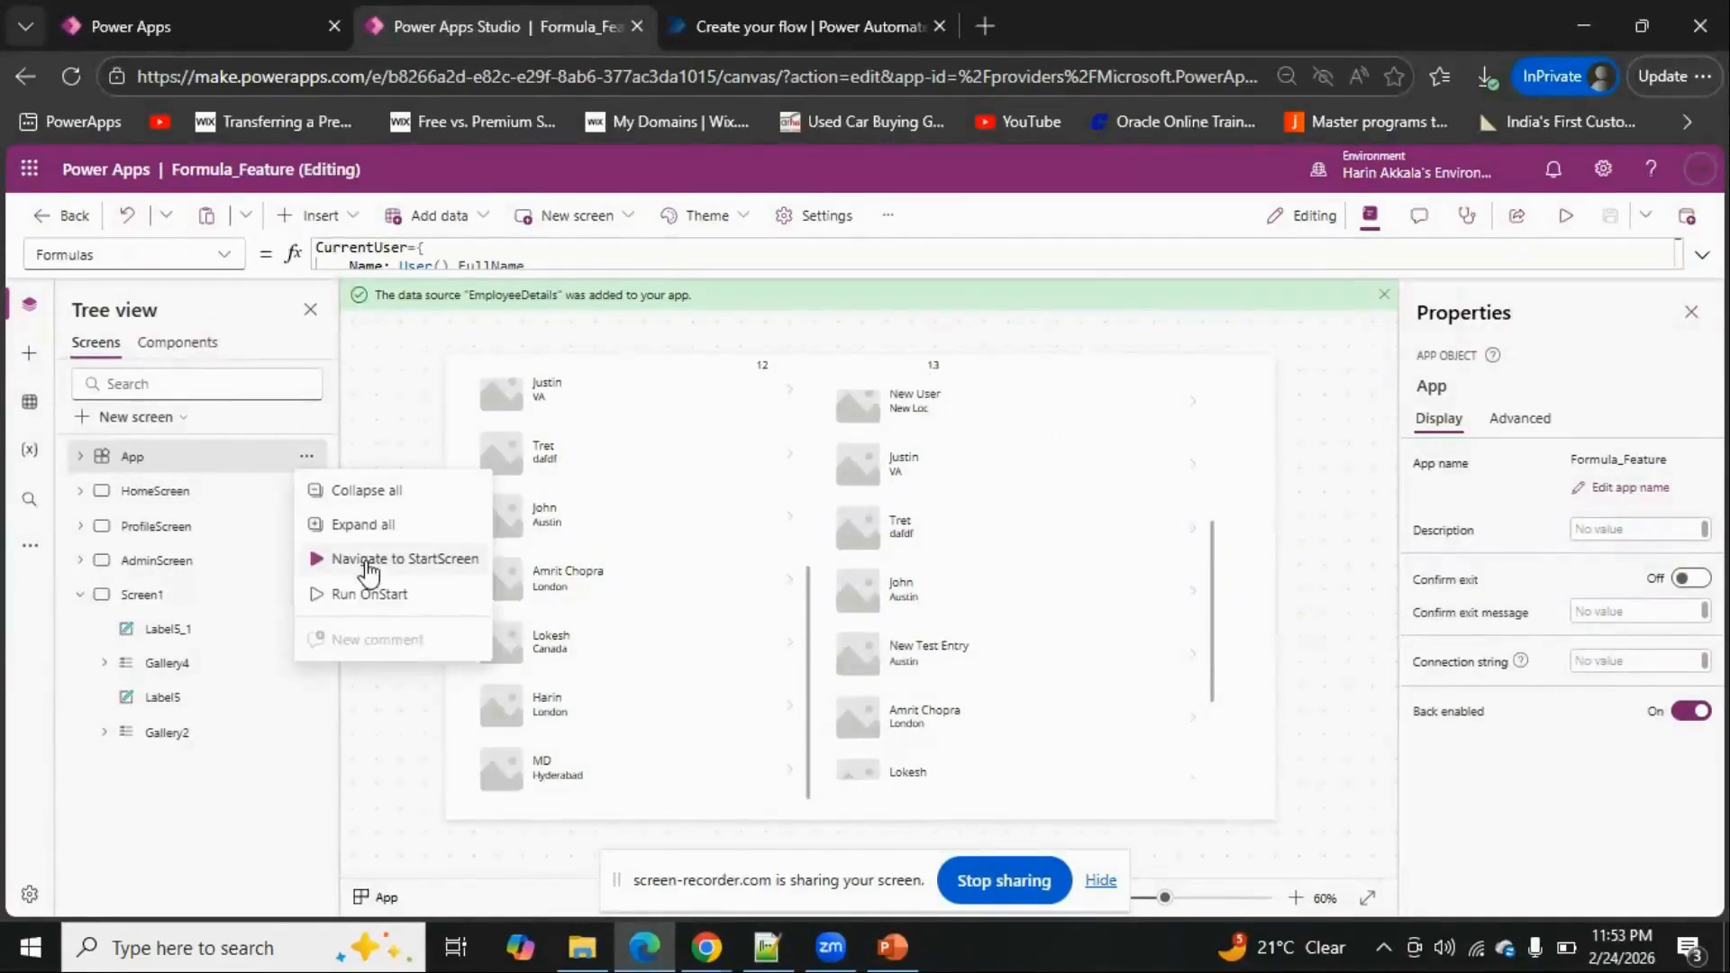
left_click(374, 598)
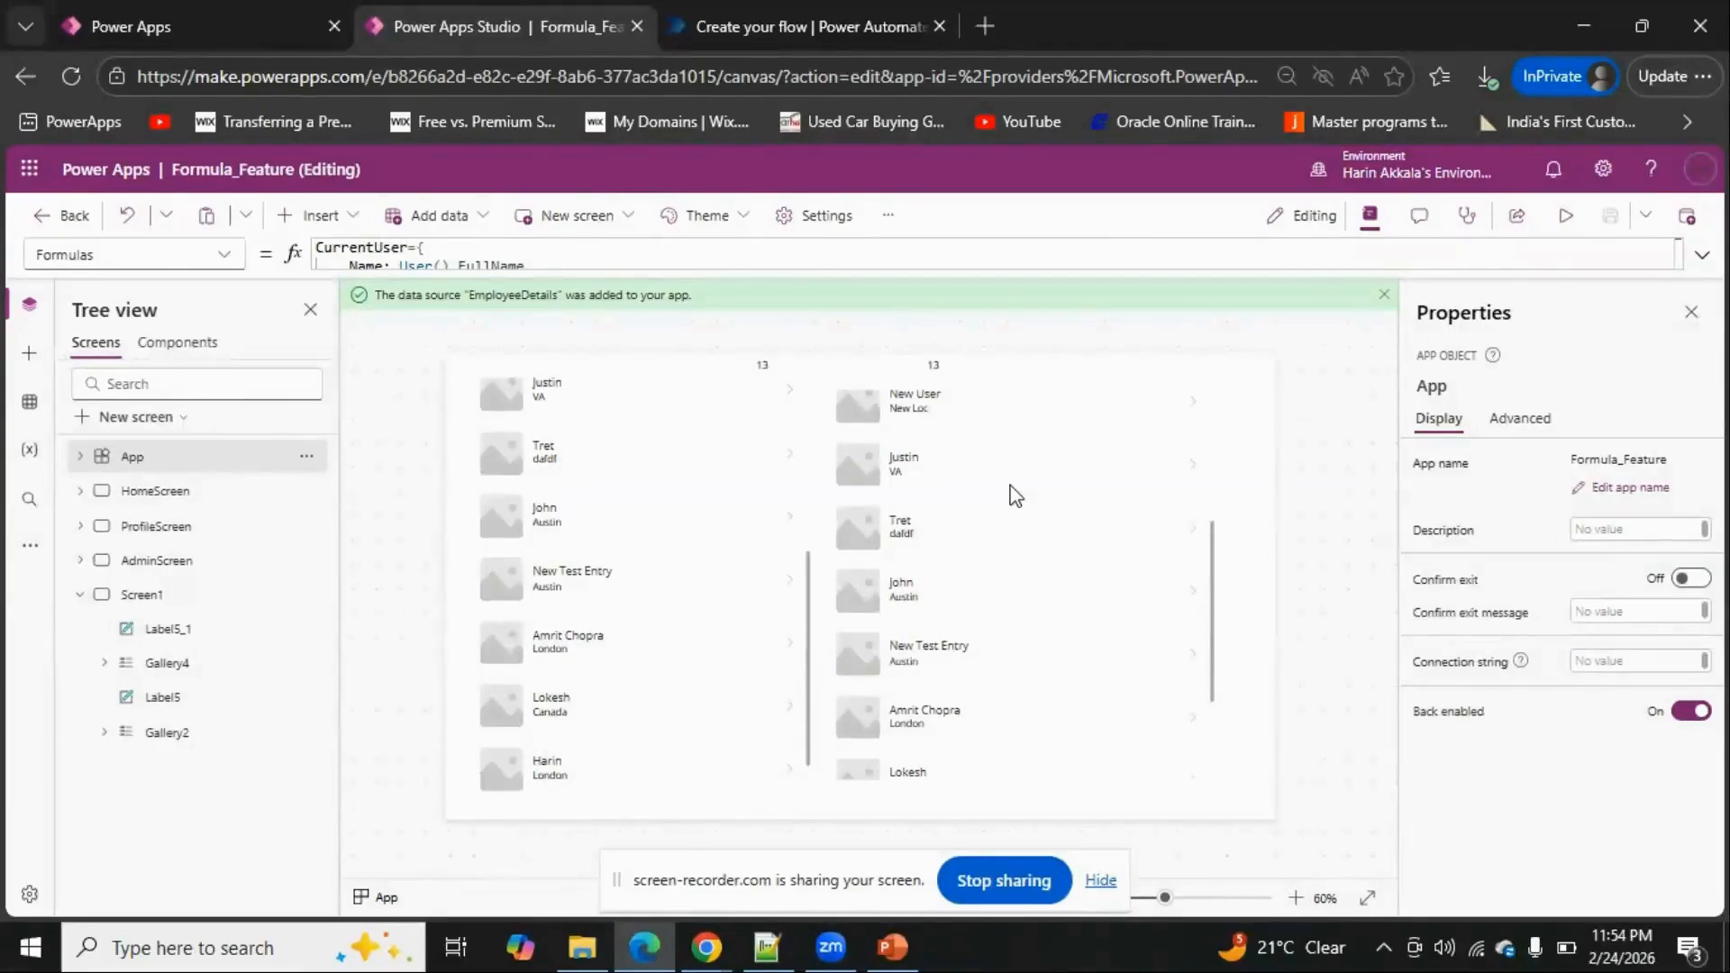
left_click(1701, 256)
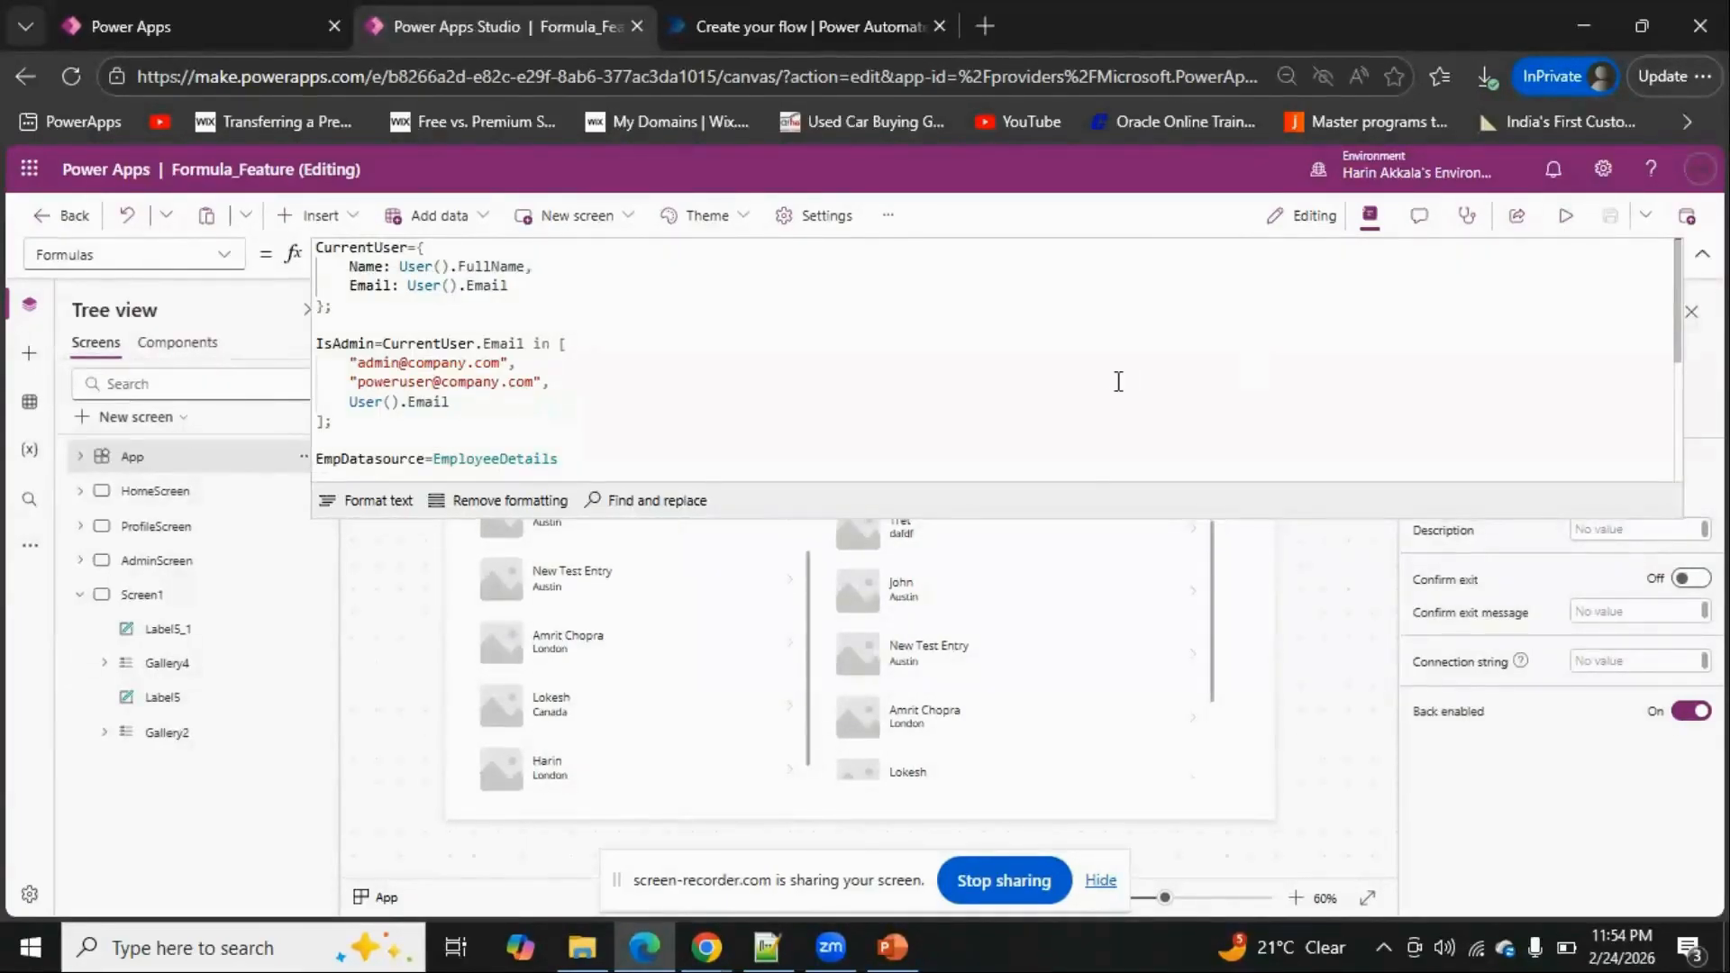